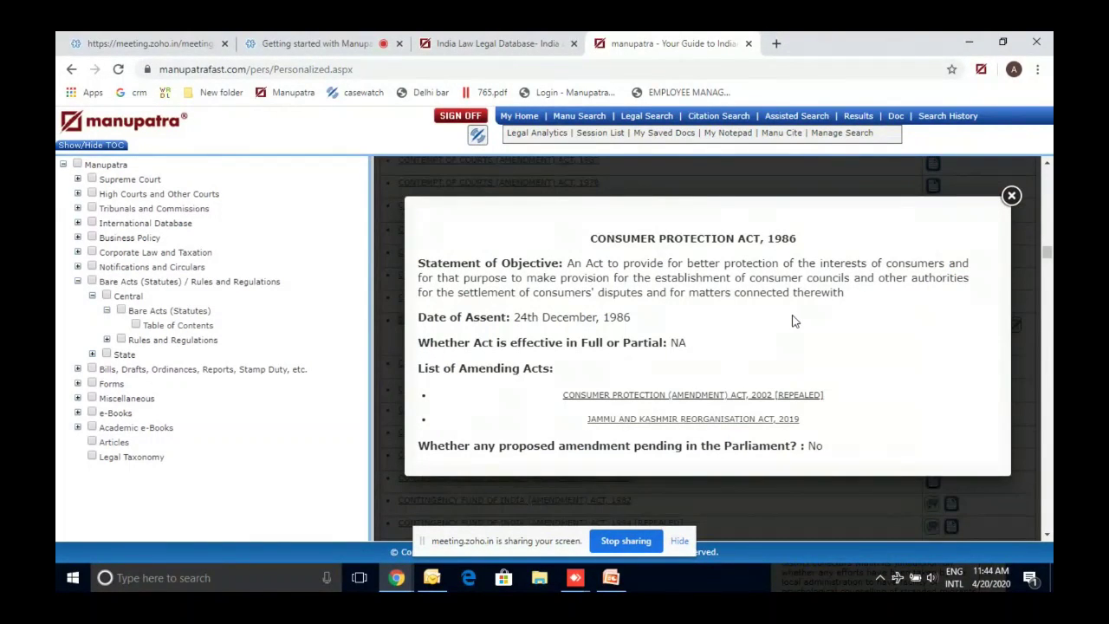
# Close the brief facts of the Consumer Protection Act, 1986 and open the Act's list of sections.
pyautogui.click(1011, 196)
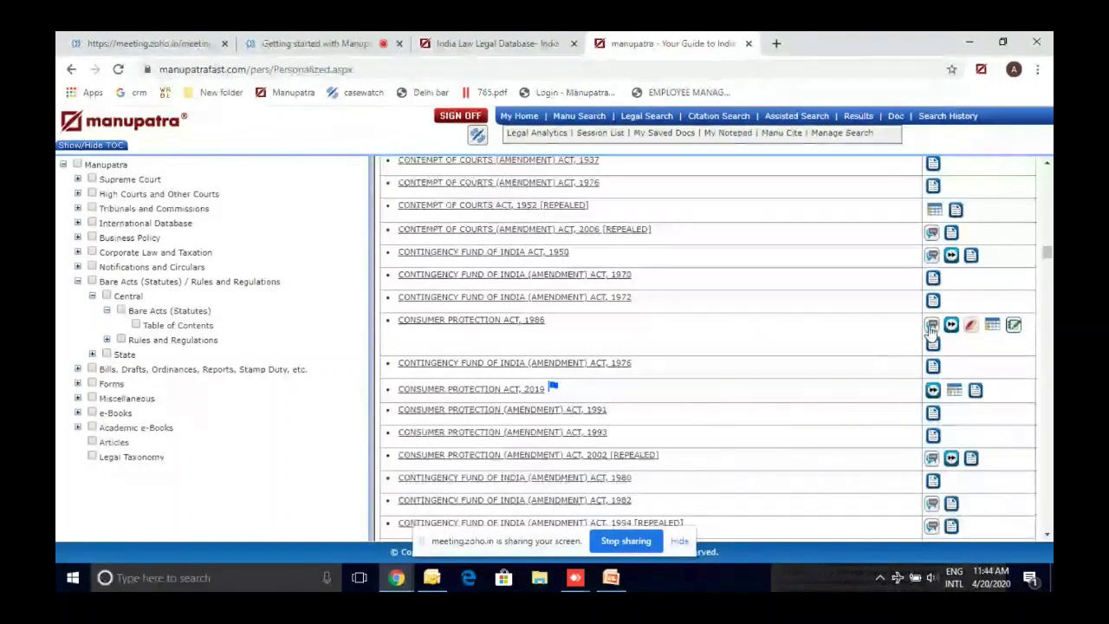
pyautogui.moveTo(932, 327)
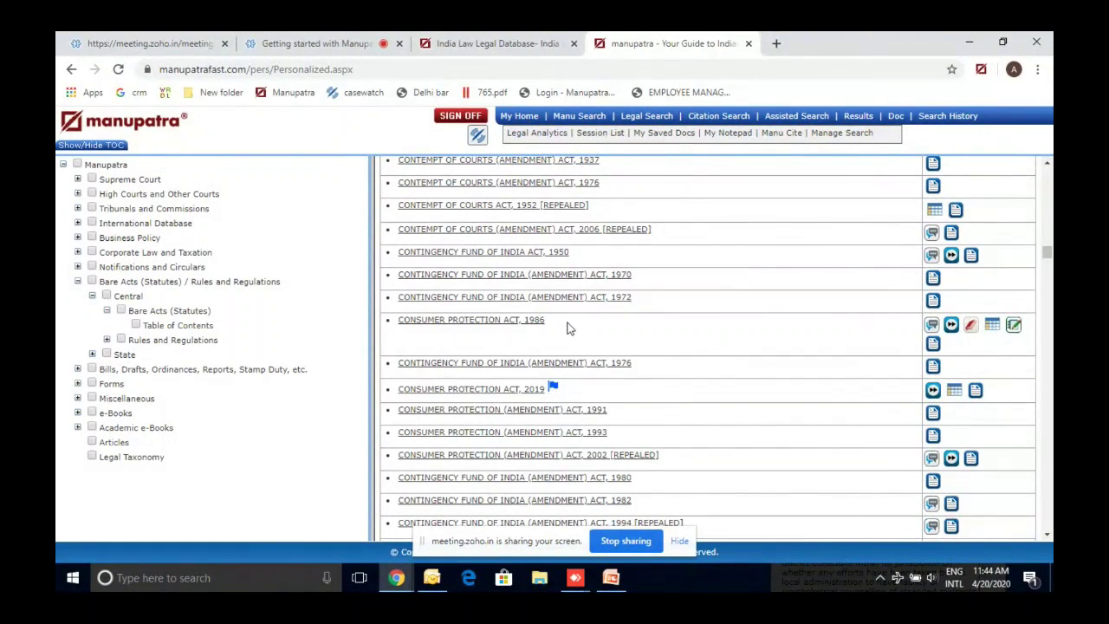
pyautogui.click(523, 322)
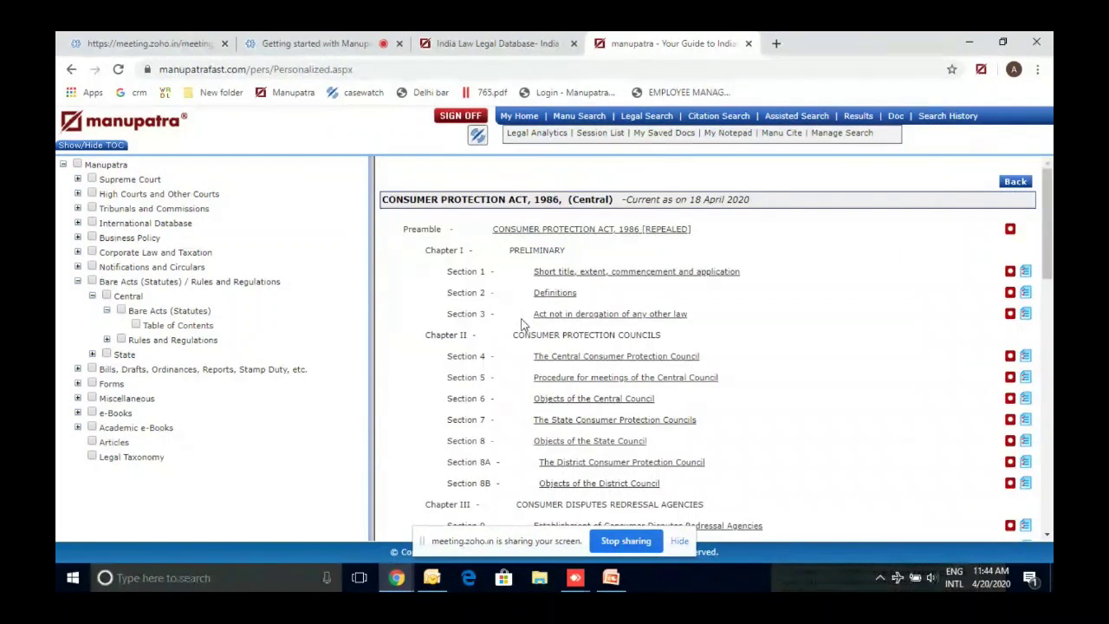
# Open the statute text of Section 8, Objects of the State Council, and maximize its window.
pyautogui.scroll(-1, 522, 324)
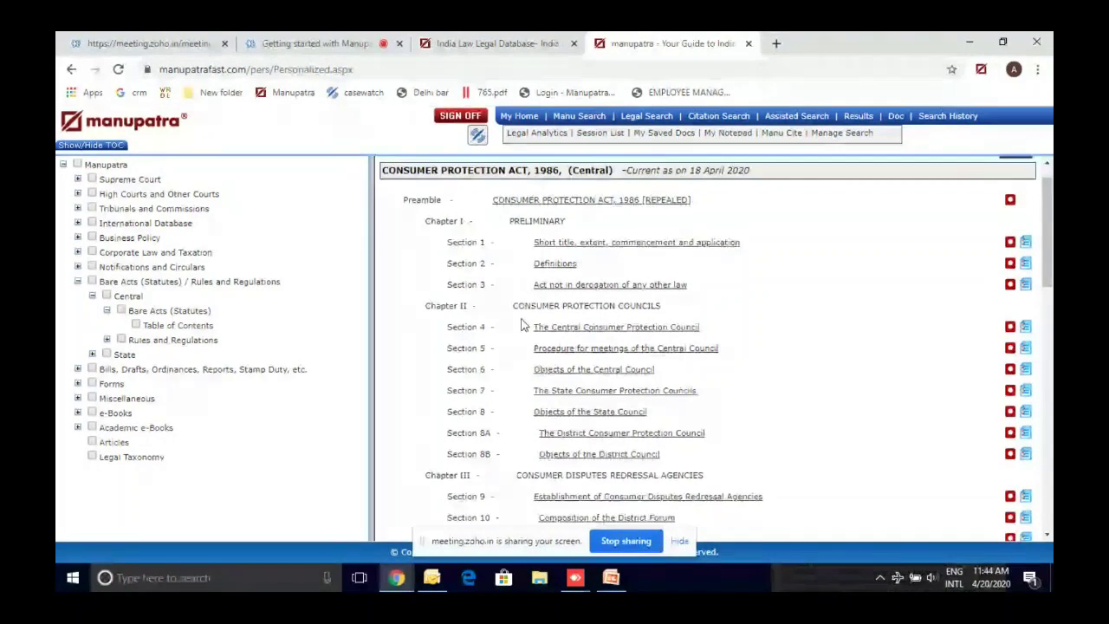
pyautogui.scroll(-2, 523, 324)
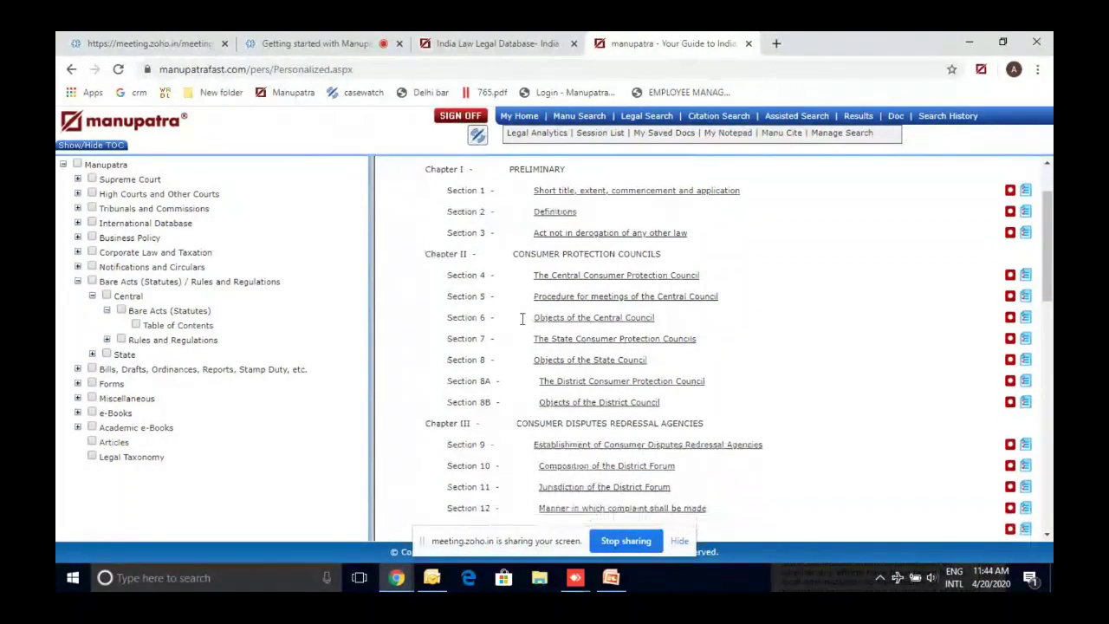
pyautogui.click(586, 357)
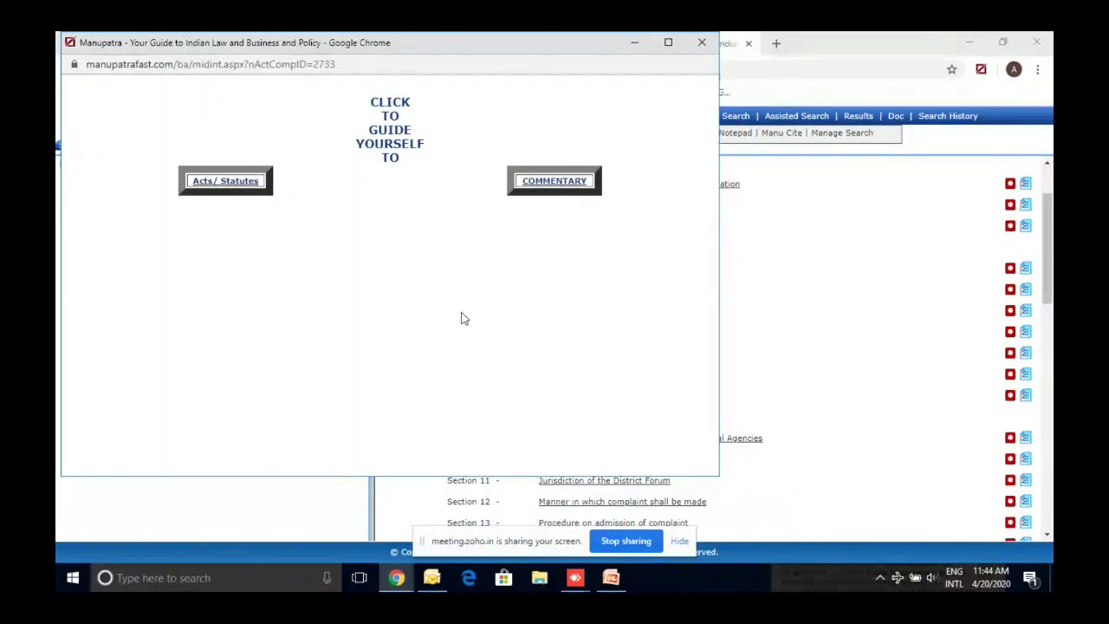
pyautogui.click(252, 186)
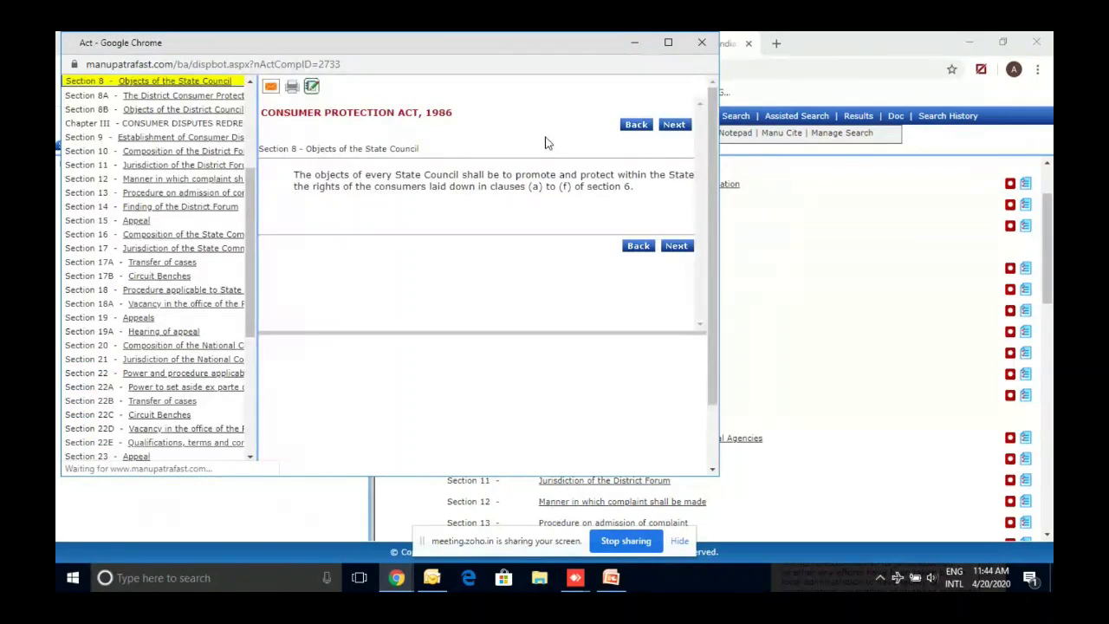
pyautogui.click(668, 42)
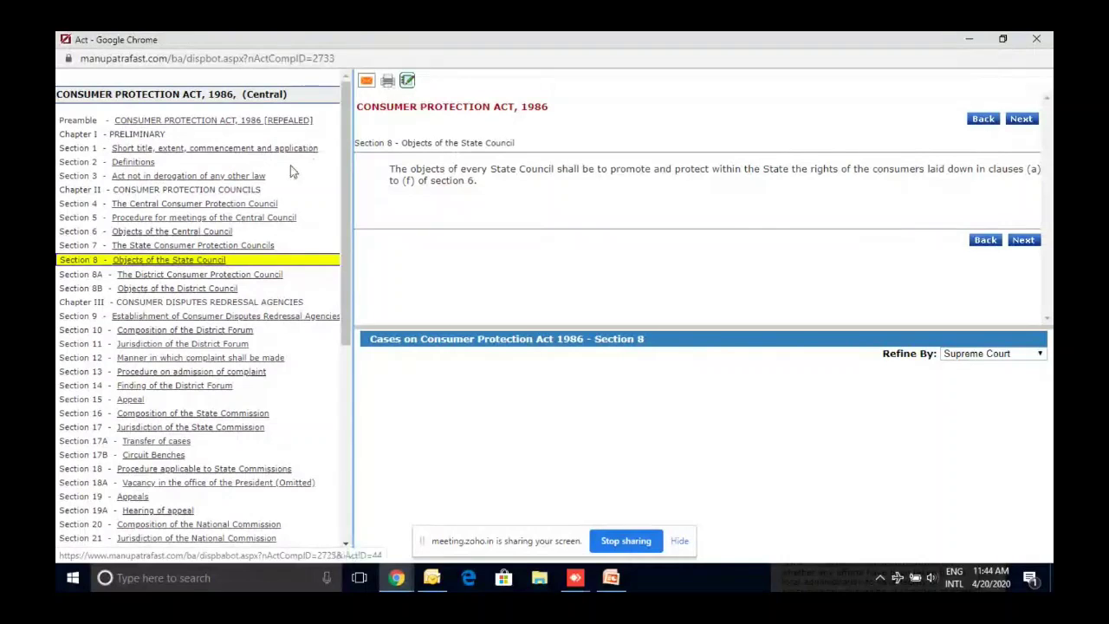
# Display Section 5, check the courts available for refining its cases, and close the Act window.
pyautogui.click(243, 219)
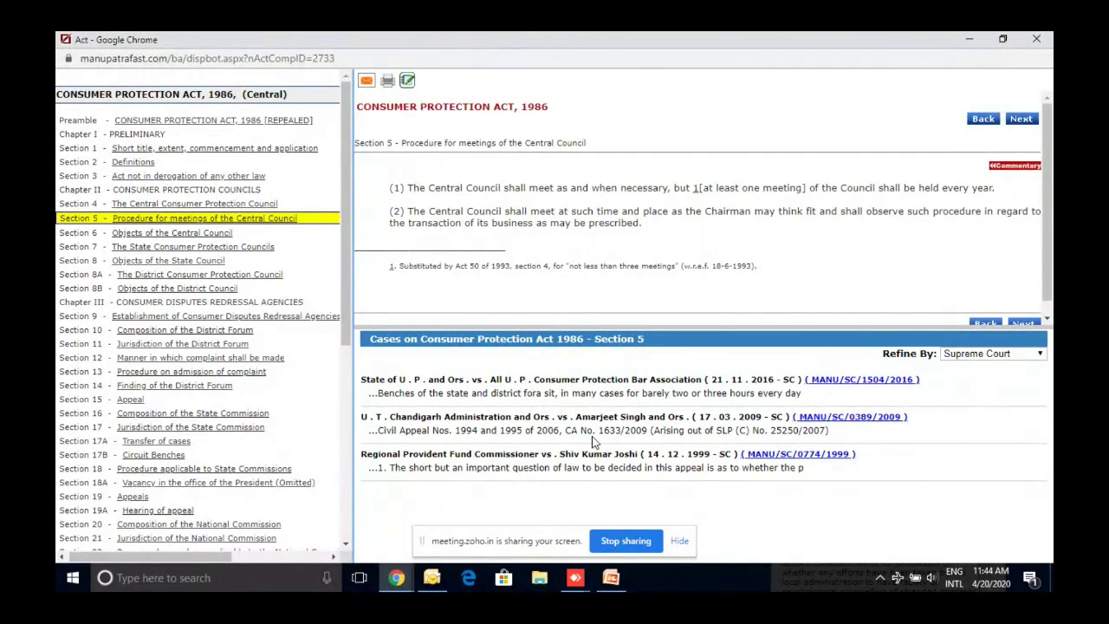
pyautogui.click(992, 357)
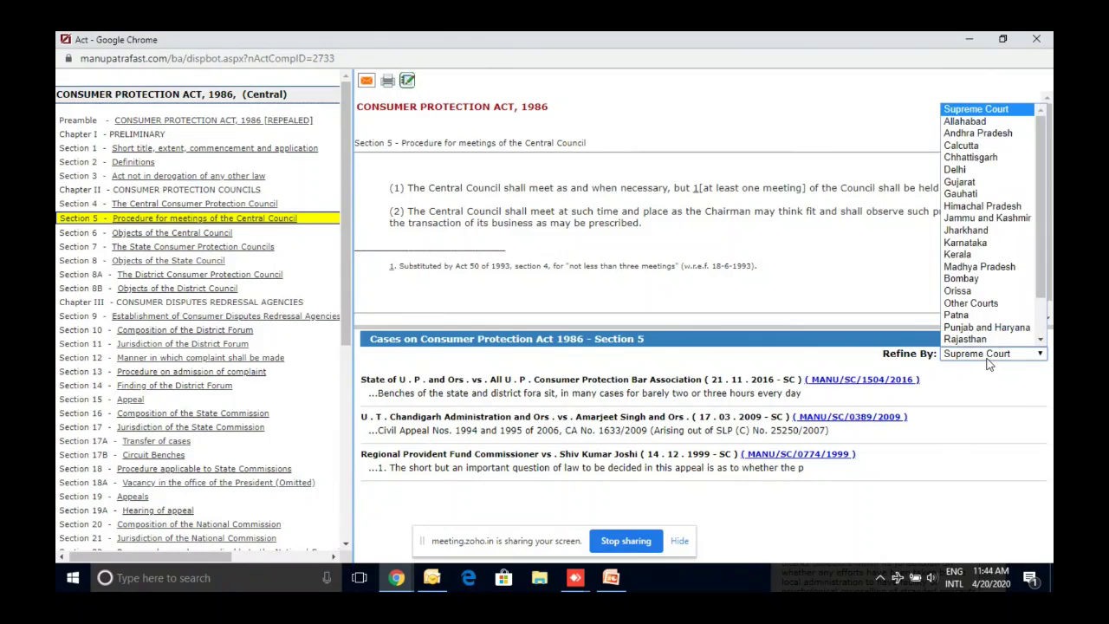
pyautogui.click(682, 347)
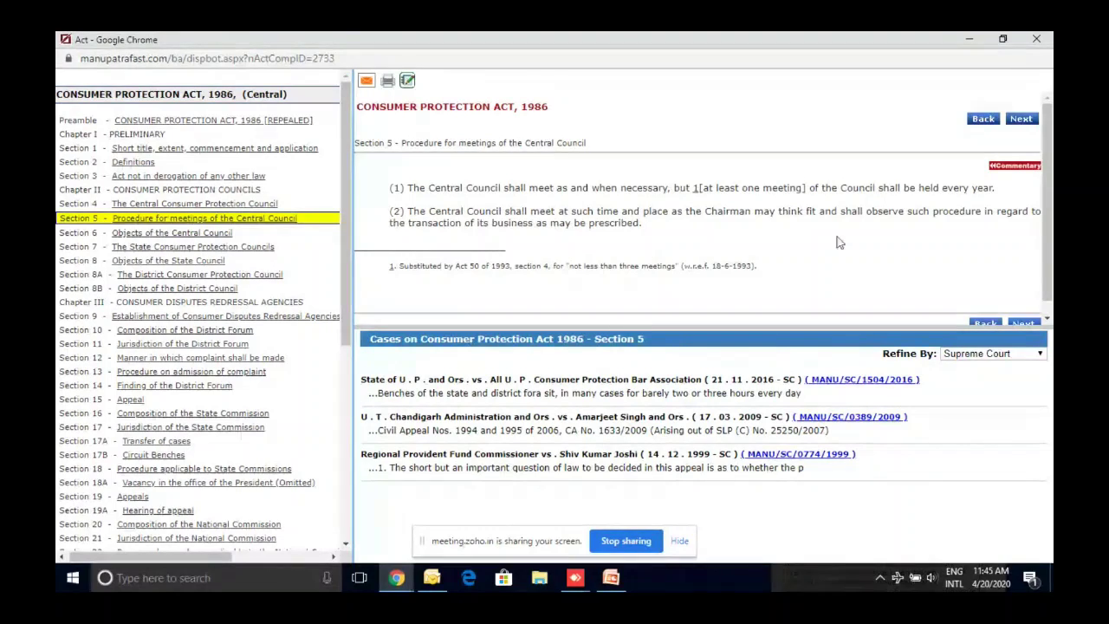
pyautogui.hotkey('ctrl', 'w')
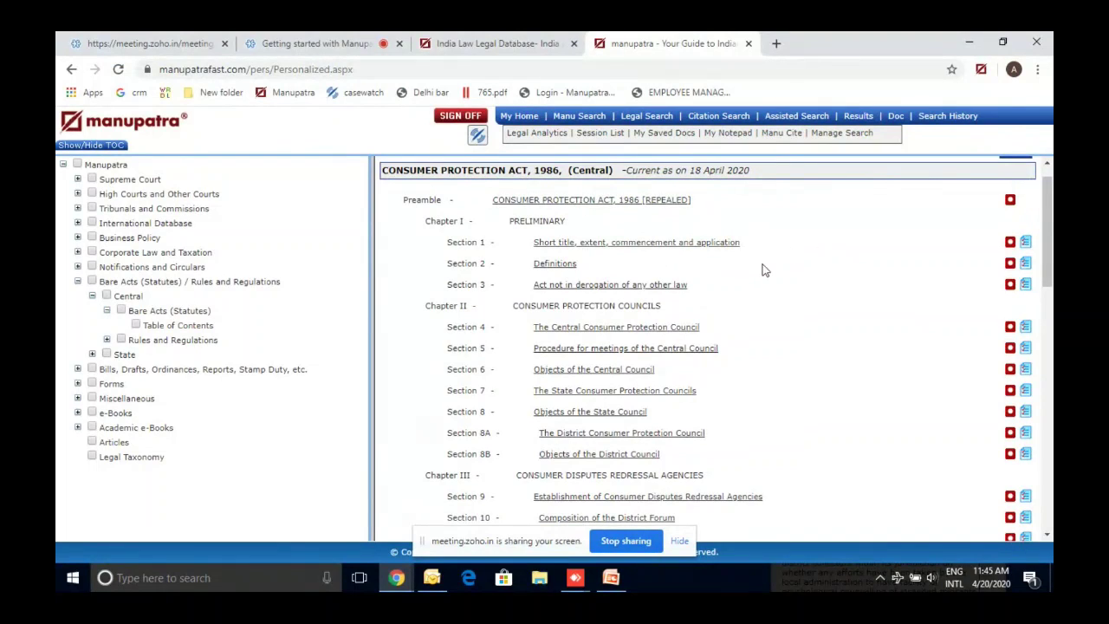
# View the cases on Section 8 of the Consumer Protection Act and return to the section list.
pyautogui.scroll(-2, 830, 309)
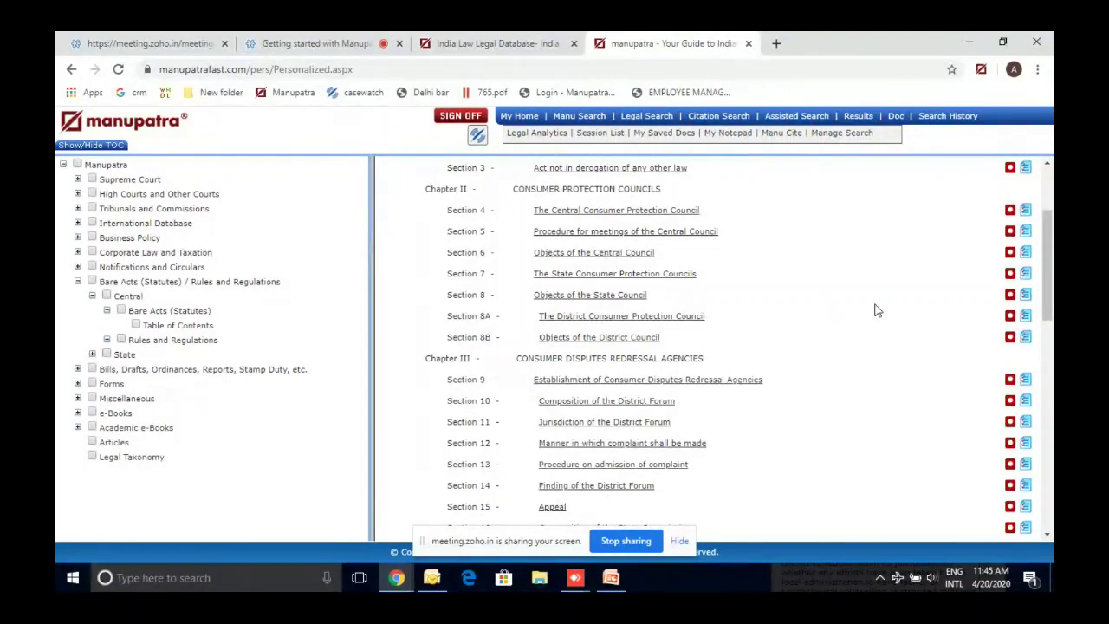
pyautogui.click(1026, 296)
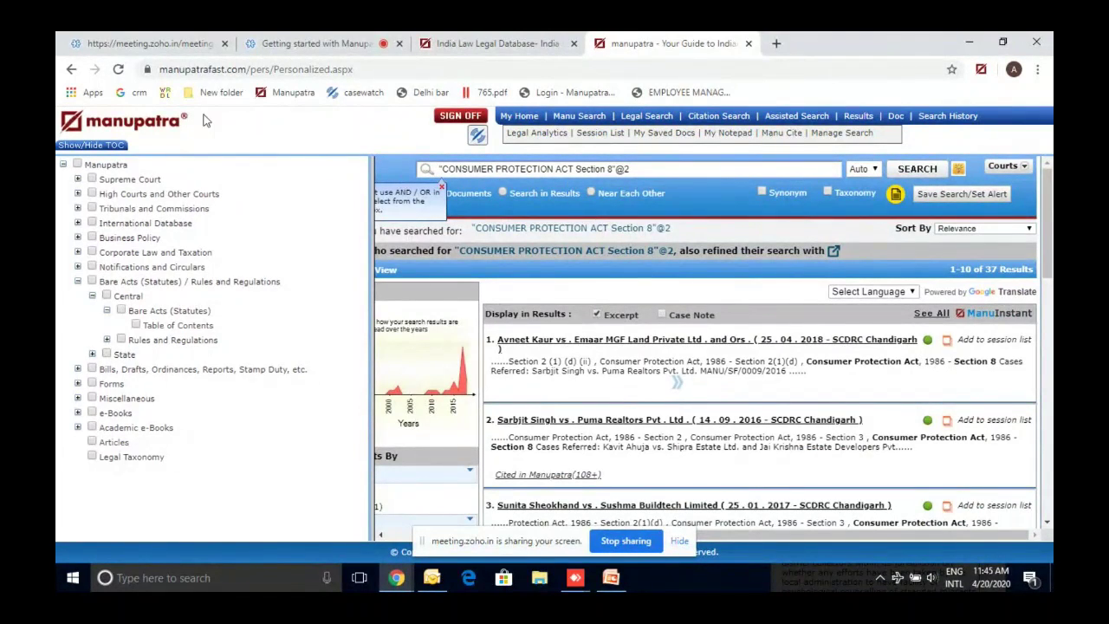
pyautogui.click(70, 73)
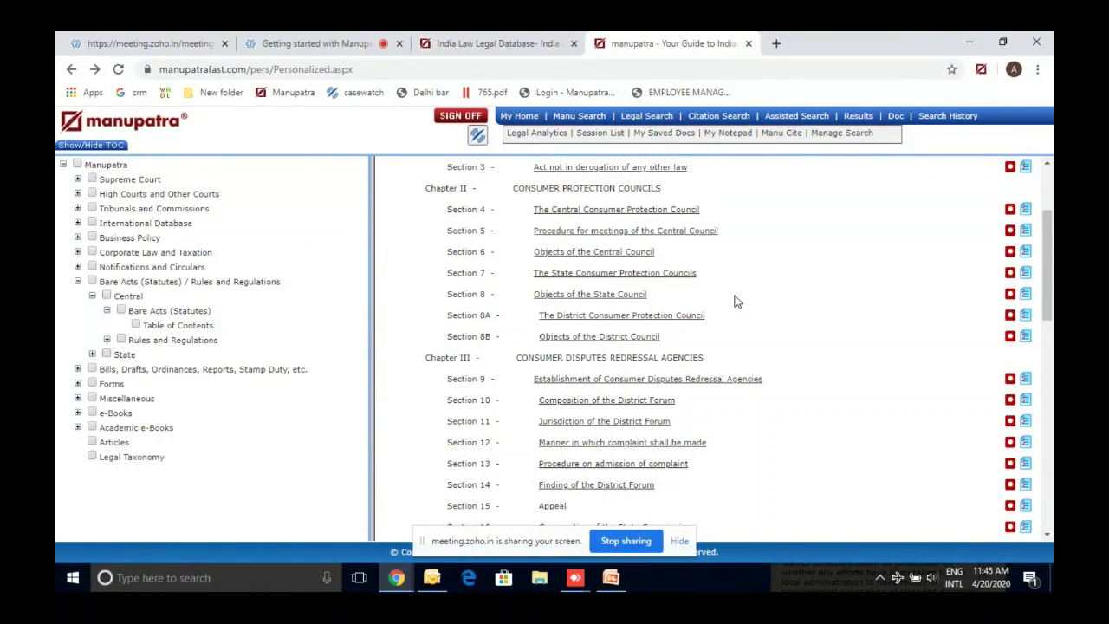
# Return from the Consumer Protection Act, 1986 to the list of central Acts.
pyautogui.scroll(3, 735, 301)
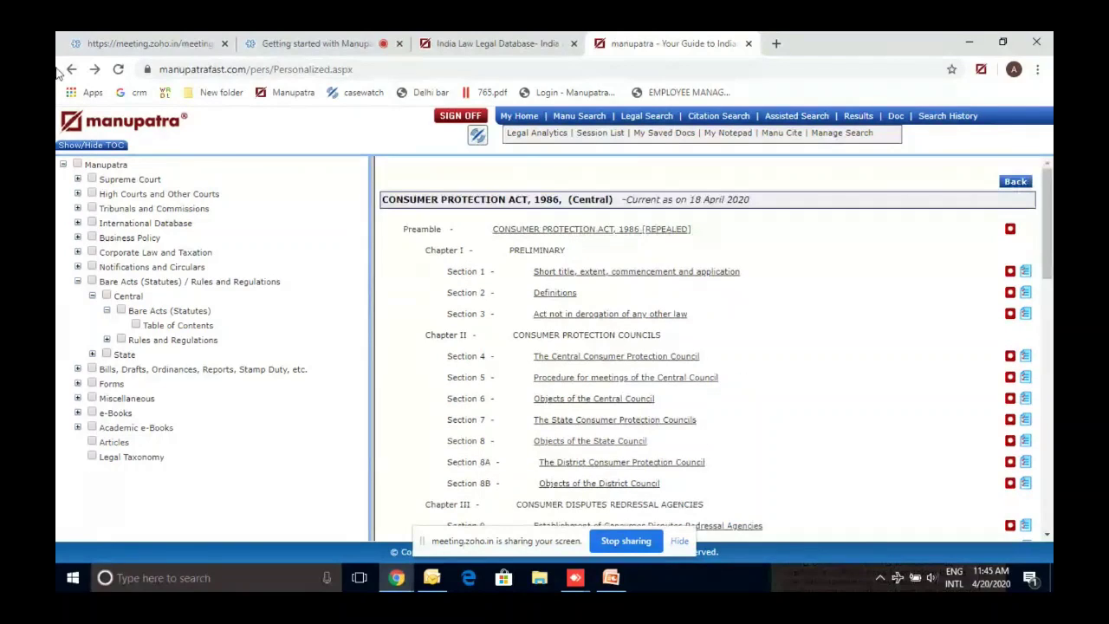
pyautogui.click(69, 69)
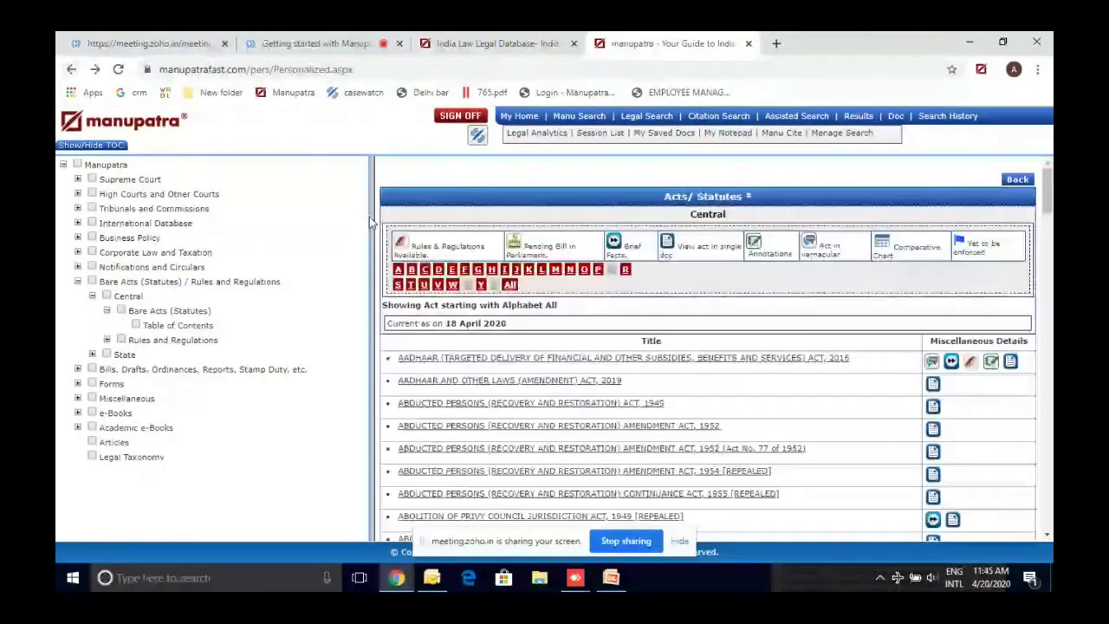
pyautogui.doubleClick(109, 282)
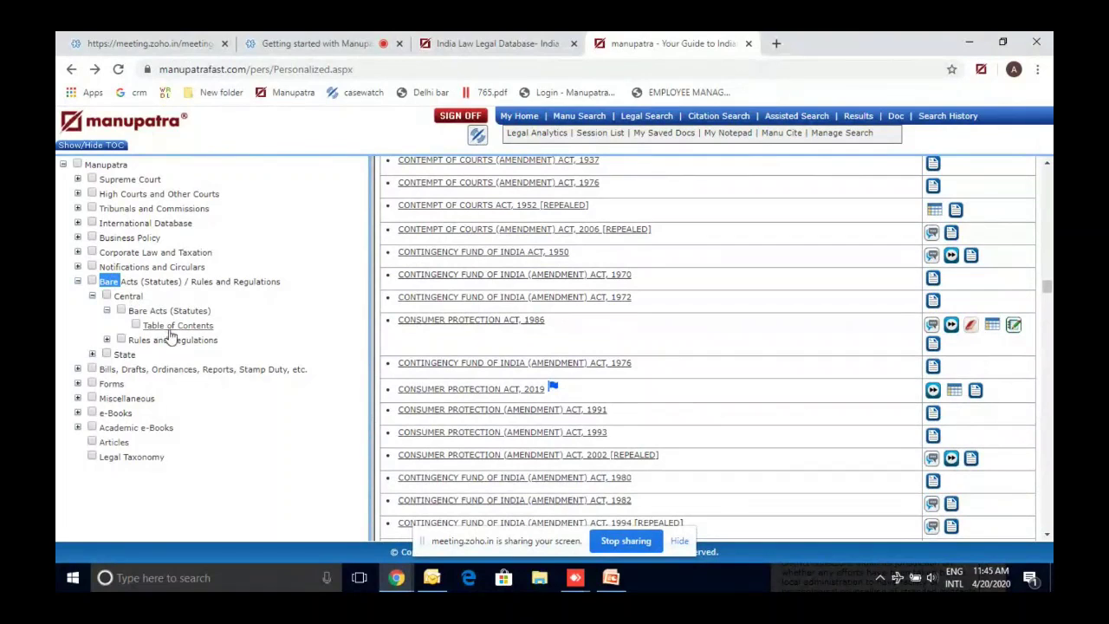
pyautogui.click(589, 337)
# Find "companies act" within the list of central Acts and close the page search.
pyautogui.scroll(10, 588, 337)
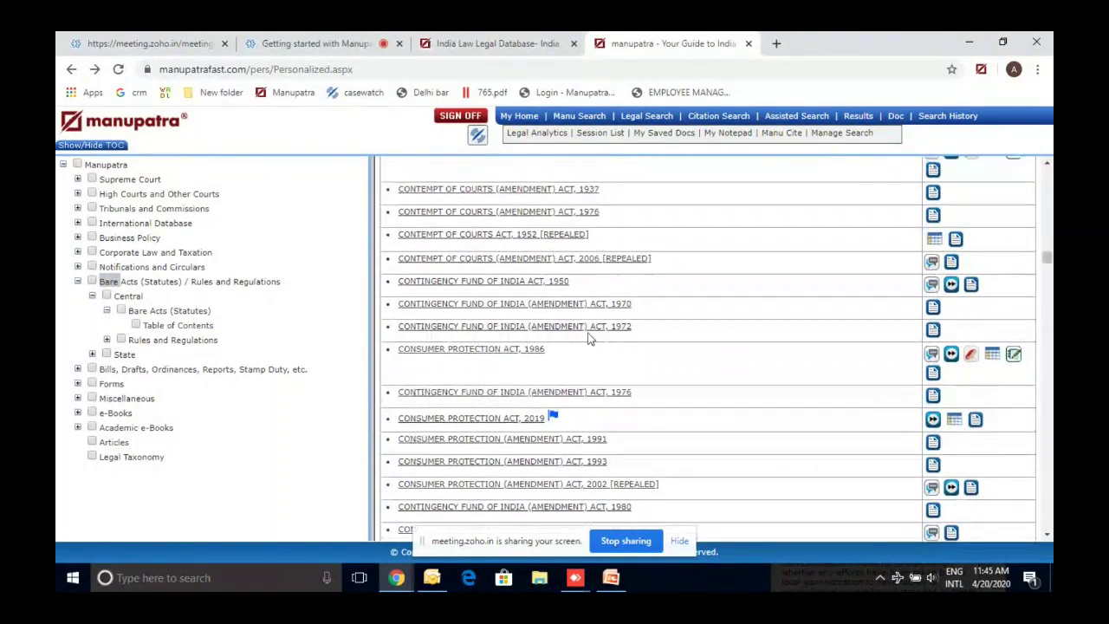
pyautogui.scroll(10, 589, 337)
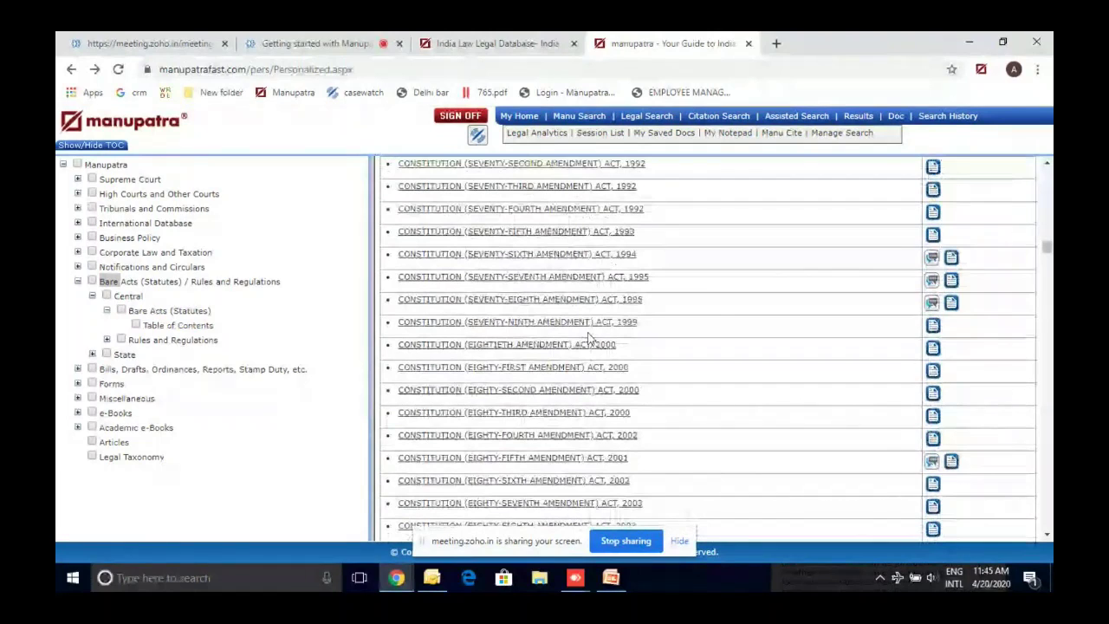
pyautogui.hotkey('ctrl', 'f')
pyautogui.write('com')
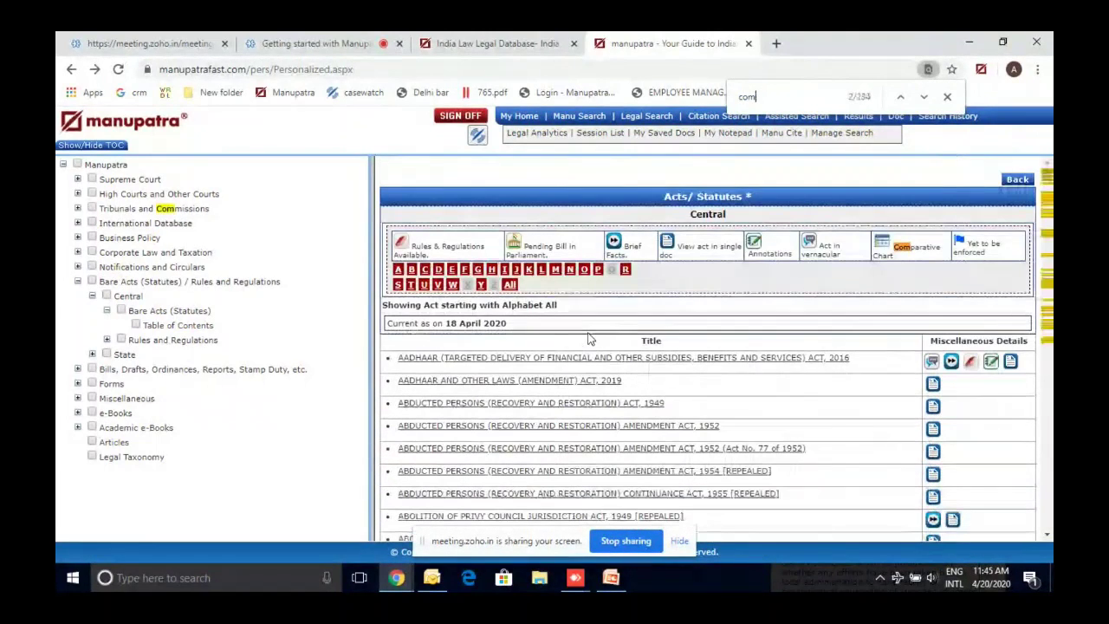
pyautogui.write('panies')
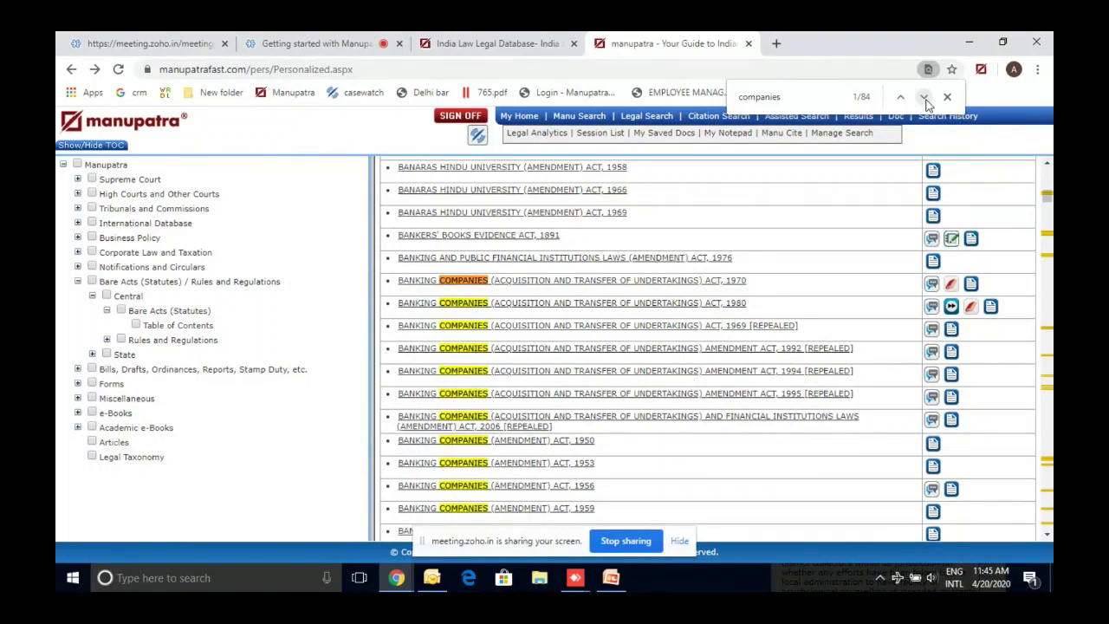
pyautogui.write('act')
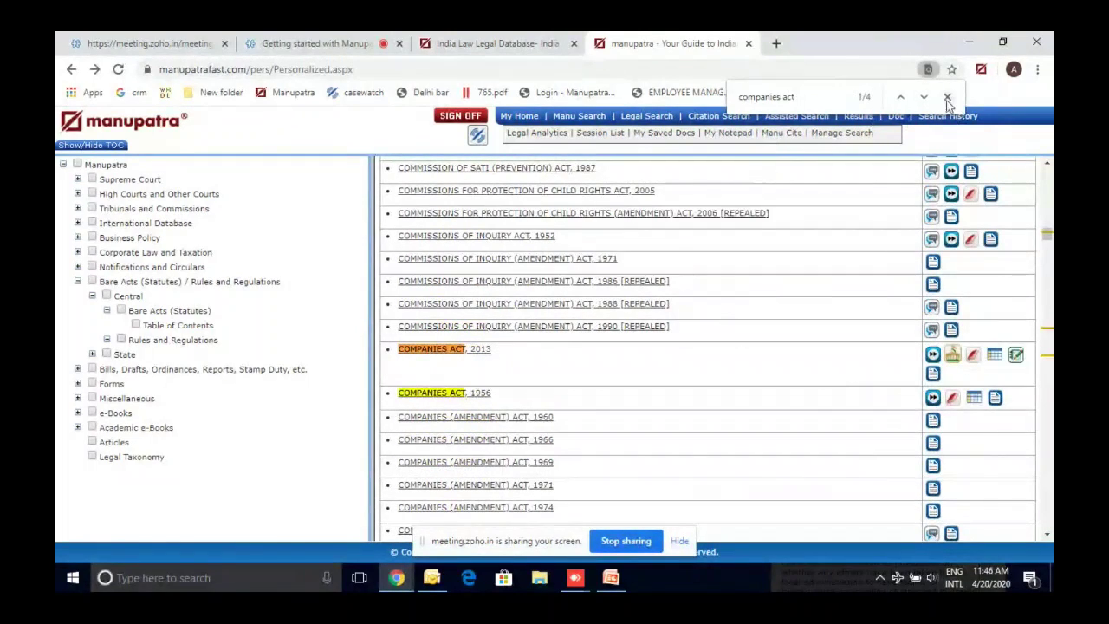
pyautogui.click(948, 100)
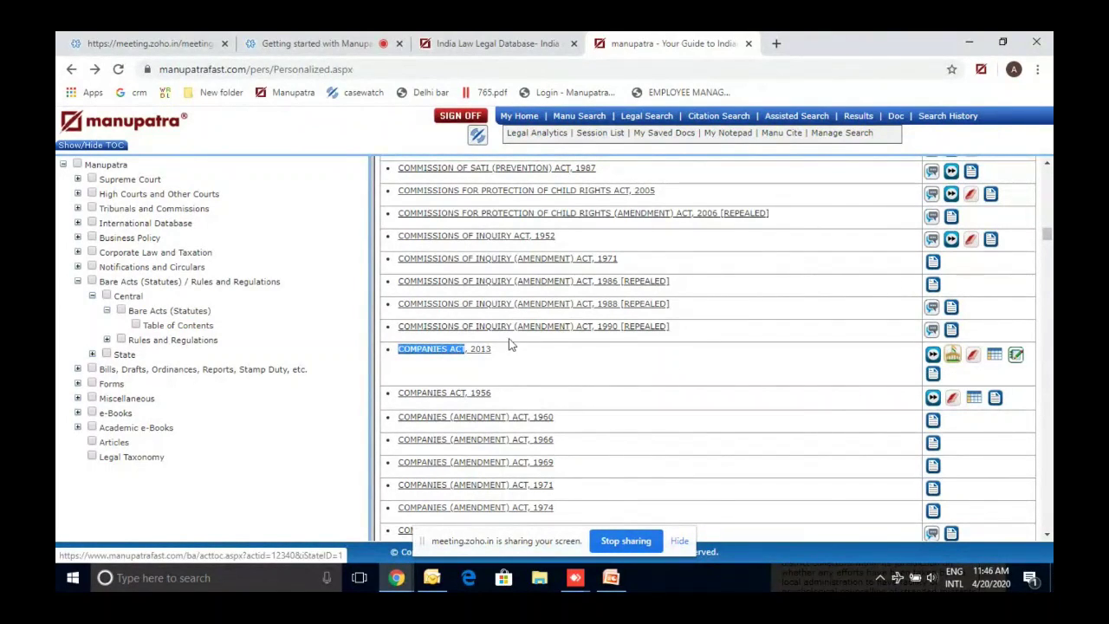
# Examine the Companies (Amendment) Bill, 2020 linked beside Section 2 of the Companies Act, 2013, and return to the central Acts list.
pyautogui.click(479, 349)
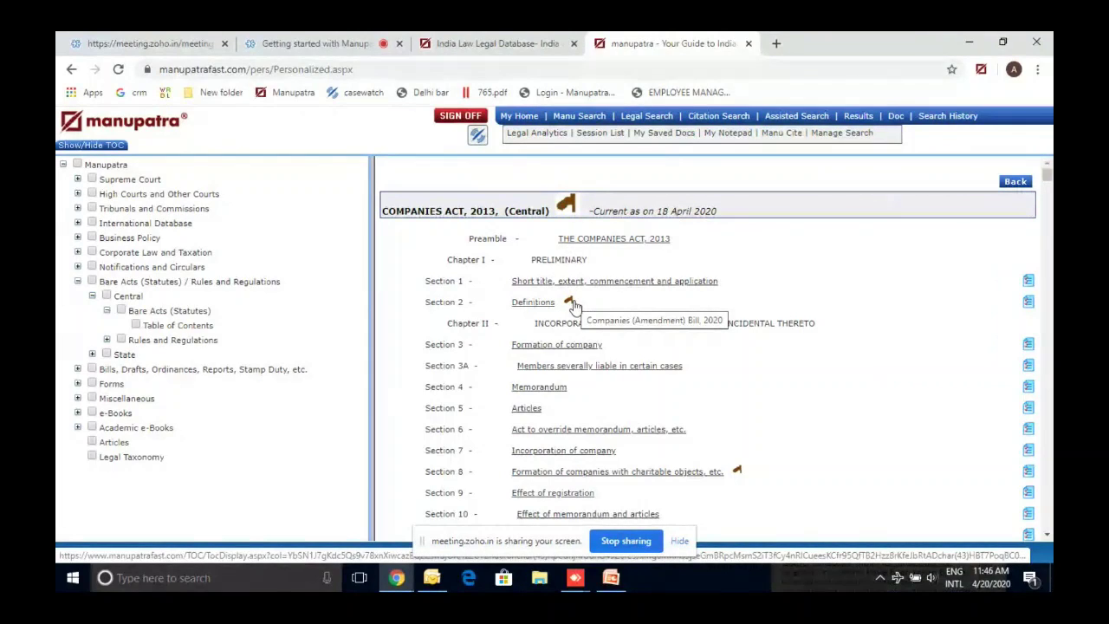
pyautogui.click(570, 303)
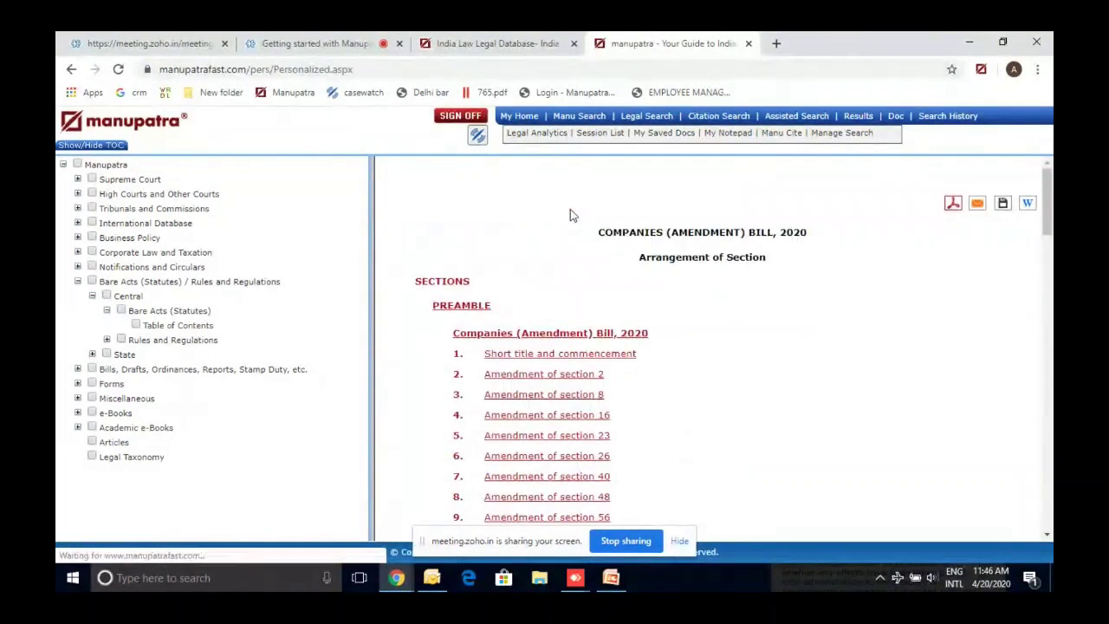
pyautogui.scroll(-3, 571, 213)
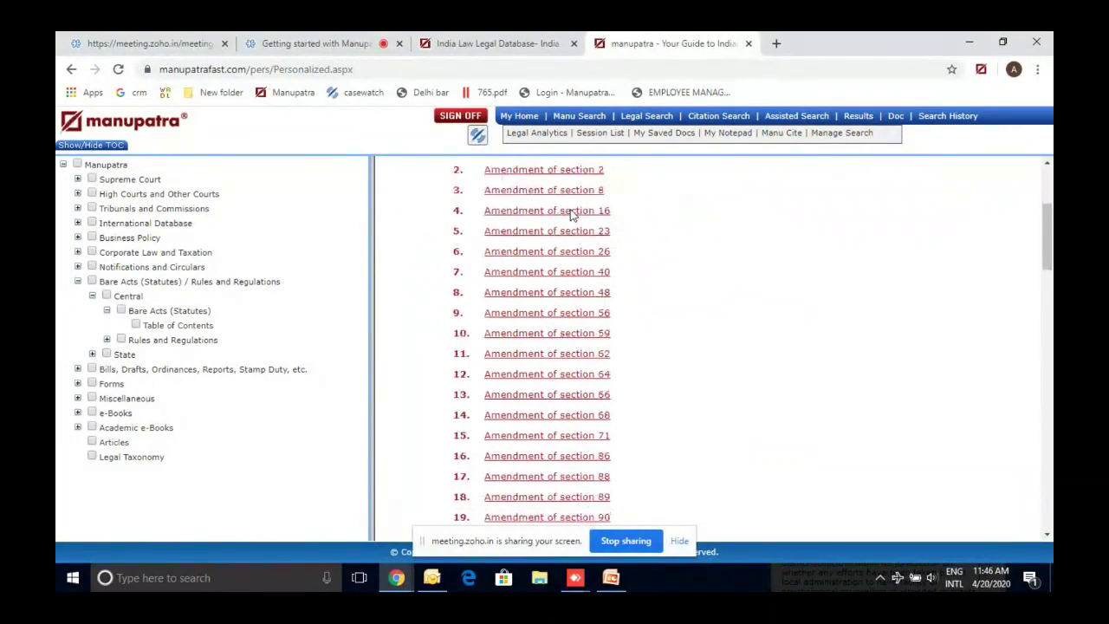
pyautogui.scroll(-10, 571, 214)
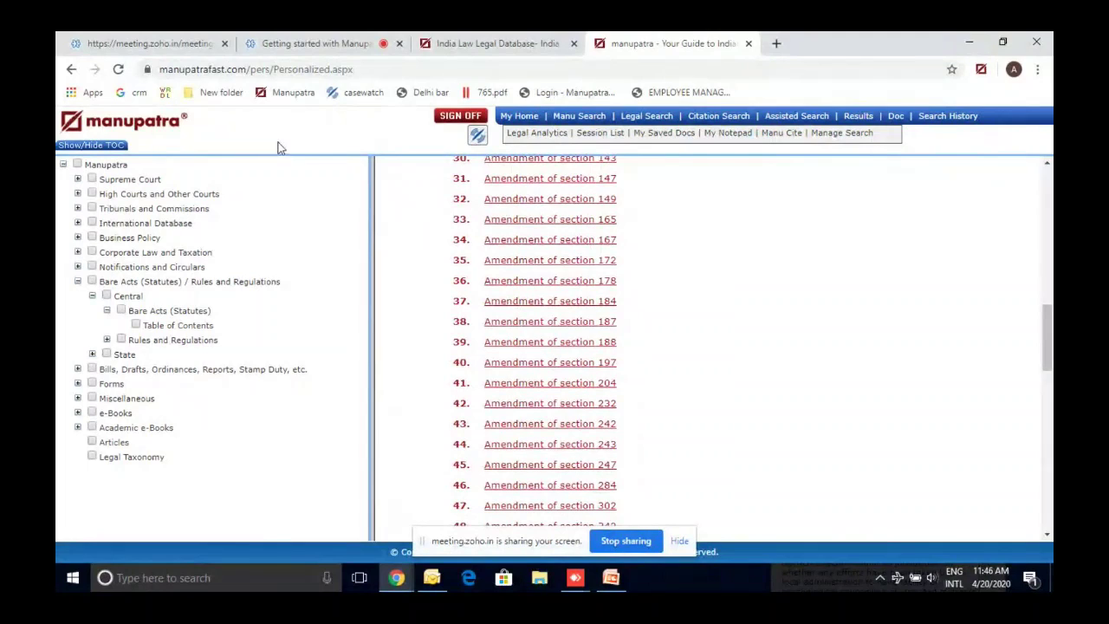
pyautogui.click(73, 71)
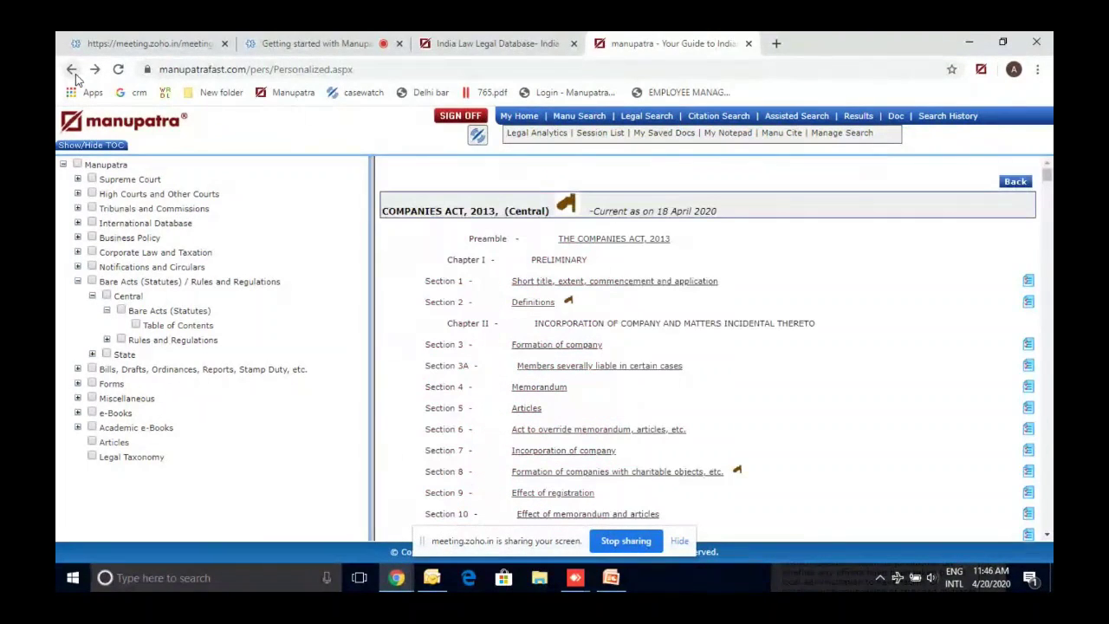
pyautogui.click(73, 72)
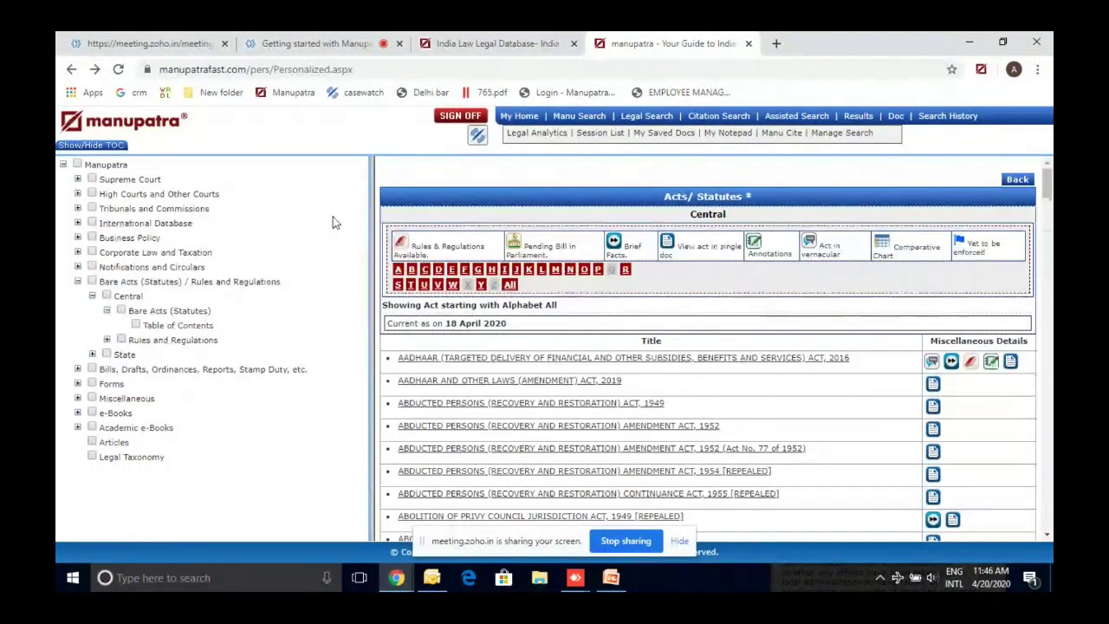
# Expand the State branch of Bare Acts to view its states, and collapse the whole Bare Acts branch.
pyautogui.click(92, 295)
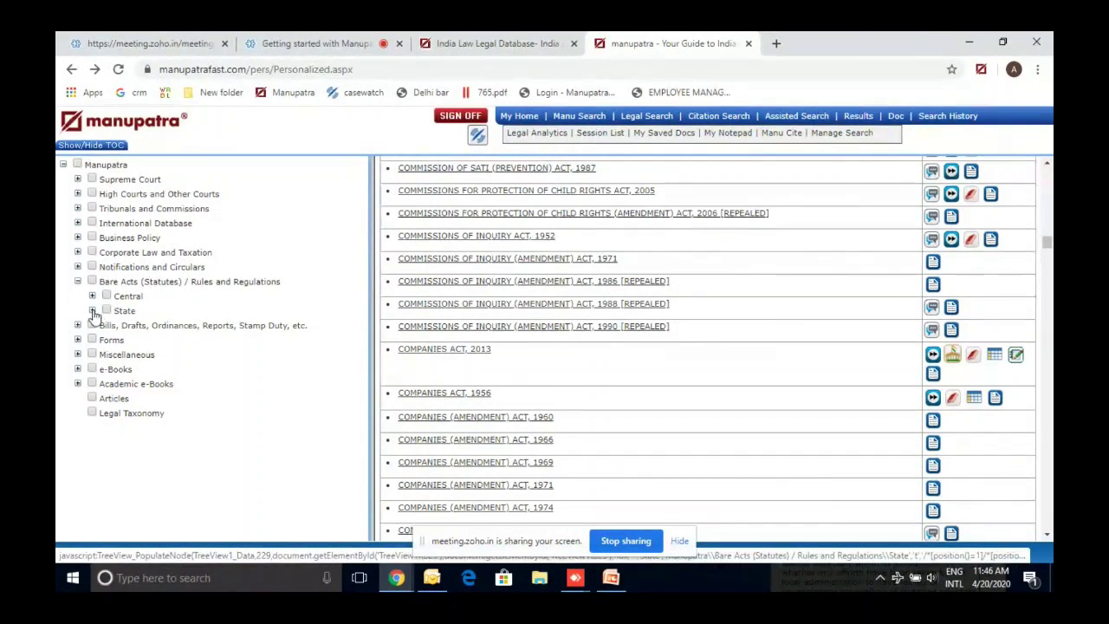
pyautogui.click(92, 310)
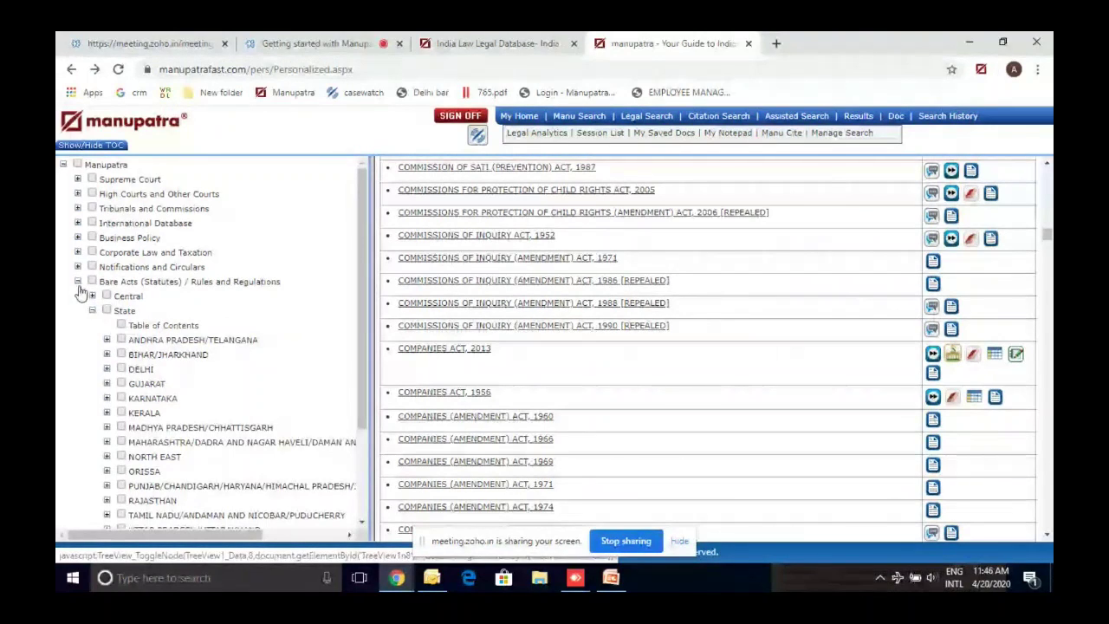
pyautogui.click(78, 285)
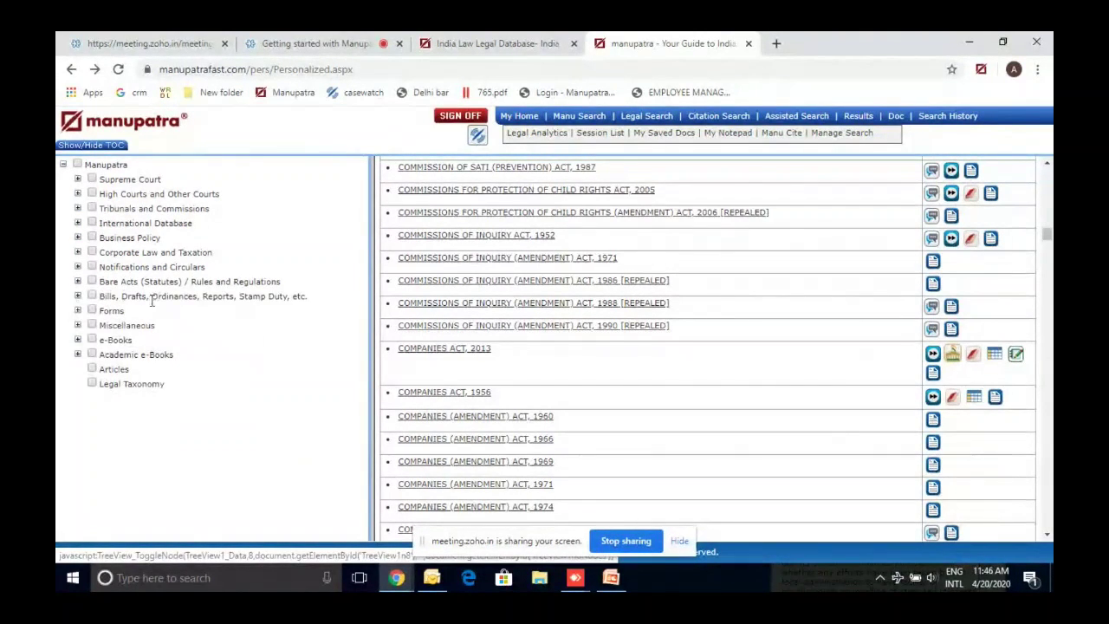
# Open the table of contents of Committee Reports under Bills, Drafts, Ordinances, Reports, Stamp Duty, etc.
pyautogui.click(78, 296)
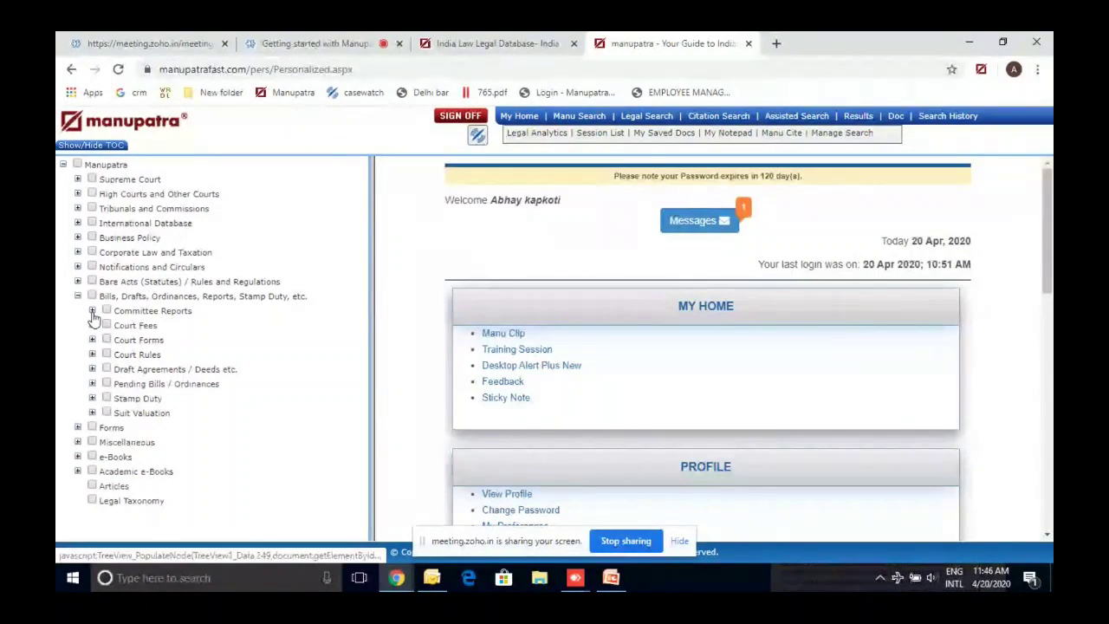
pyautogui.click(91, 311)
pyautogui.click(146, 328)
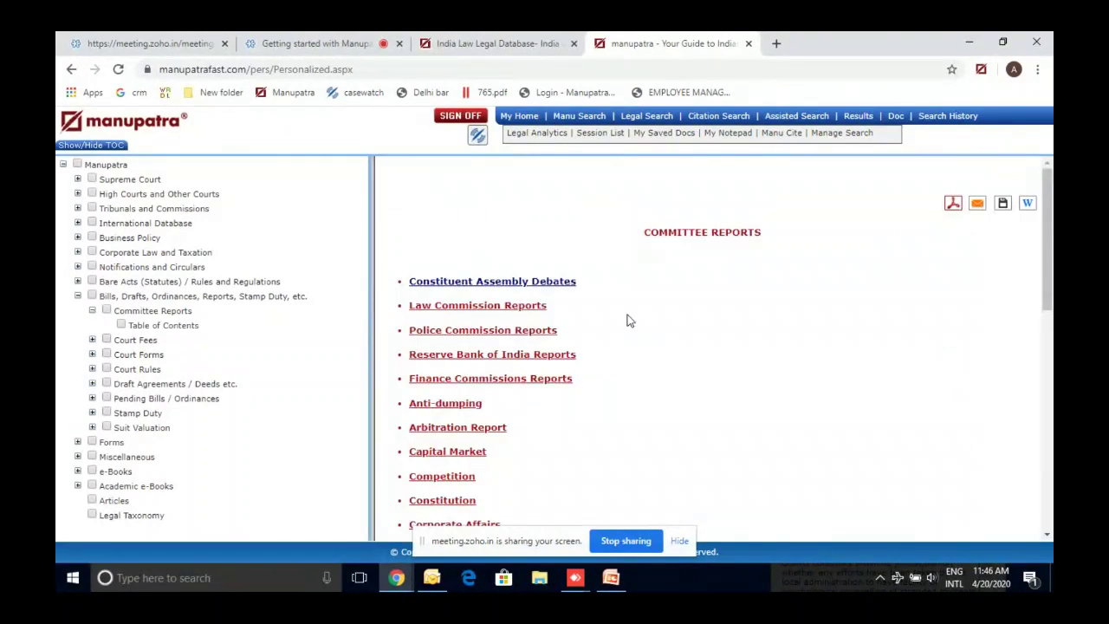
# Look through the Committee Reports list and its Human Rights reports, return to the list, and collapse the Committee Reports branch.
pyautogui.scroll(-1, 561, 275)
pyautogui.scroll(-2, 561, 276)
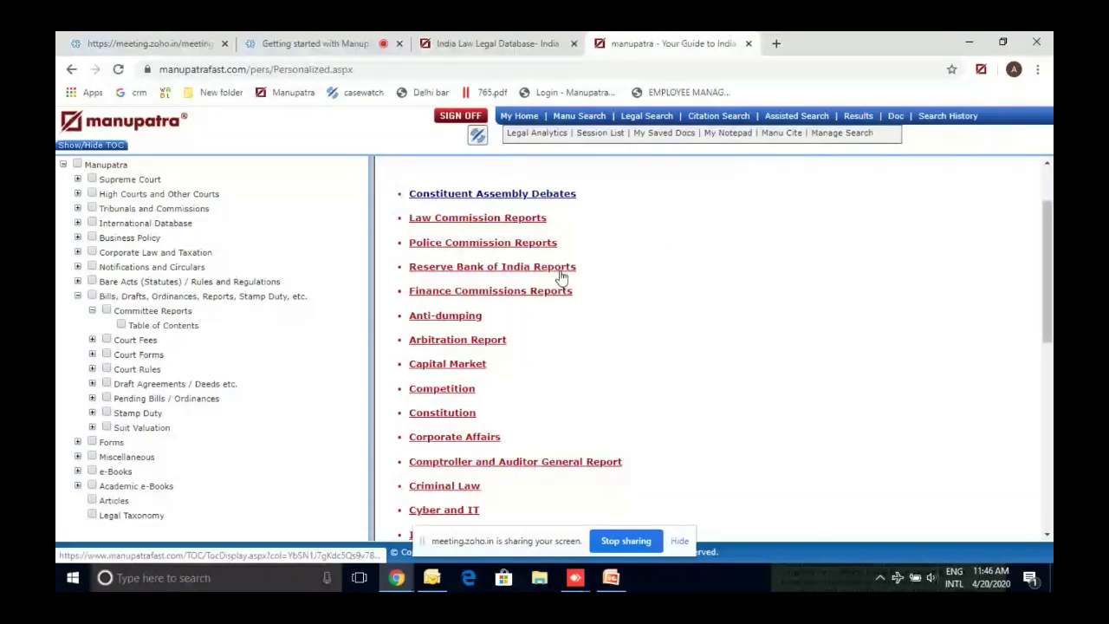
pyautogui.scroll(-1, 750, 358)
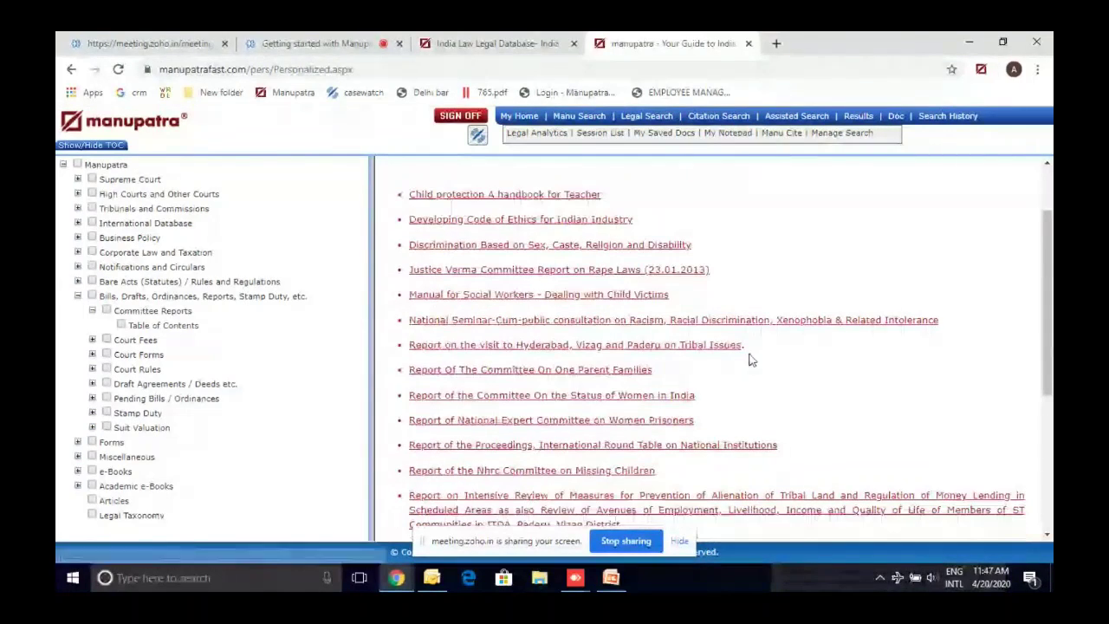
pyautogui.click(71, 71)
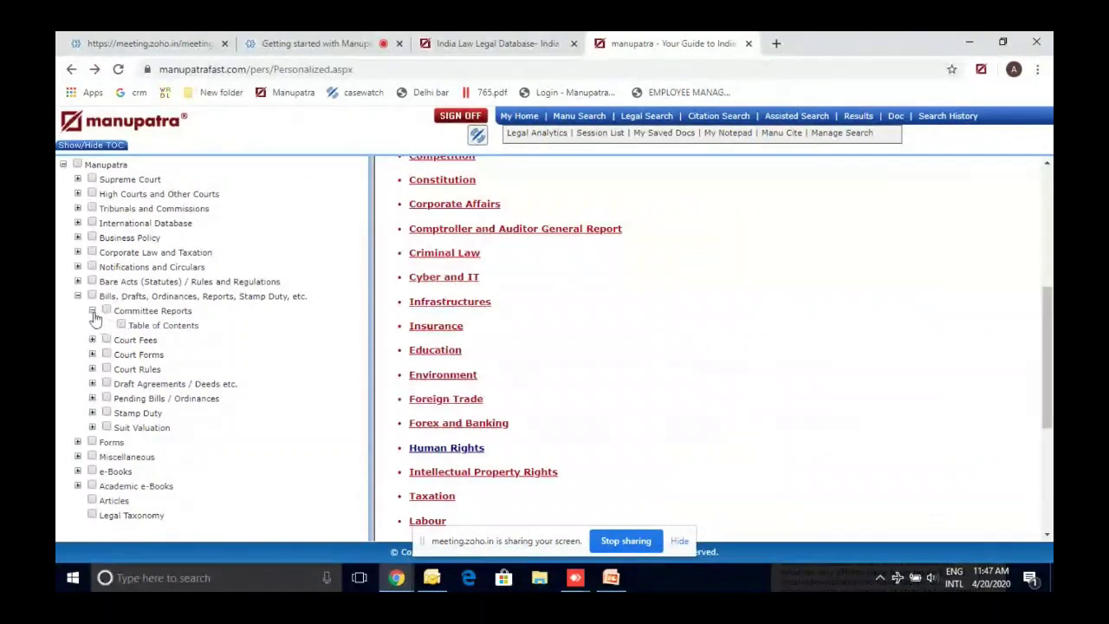
pyautogui.click(92, 310)
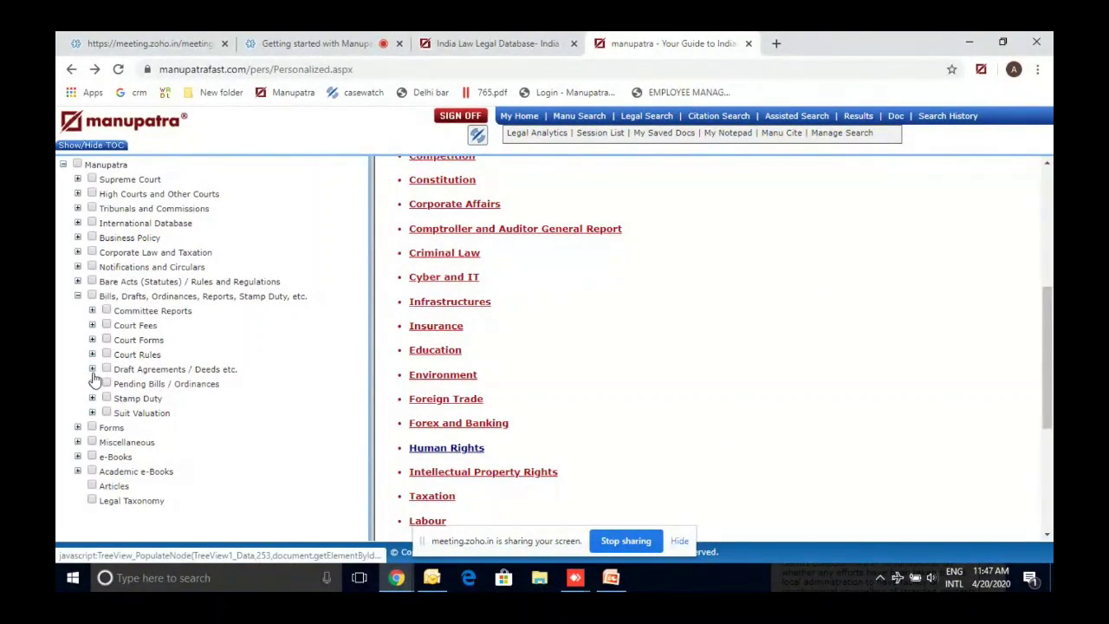
# Open the table of contents of Draft Agreements / Deeds etc. and look through its categories as far as Intellectual Property.
pyautogui.click(93, 370)
pyautogui.click(186, 384)
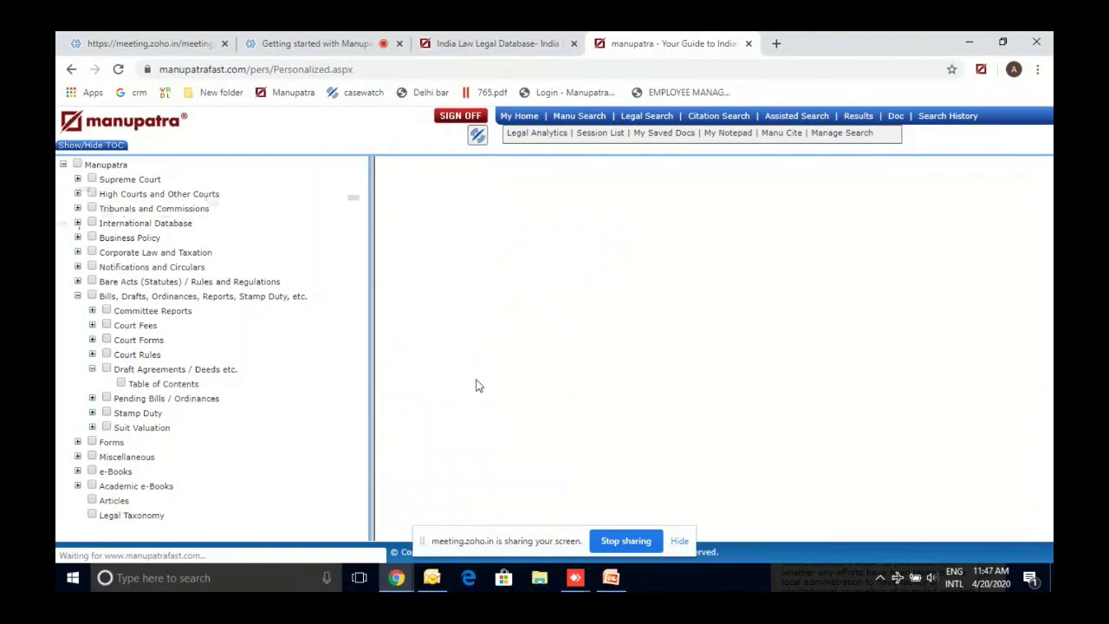
pyautogui.scroll(-3, 650, 373)
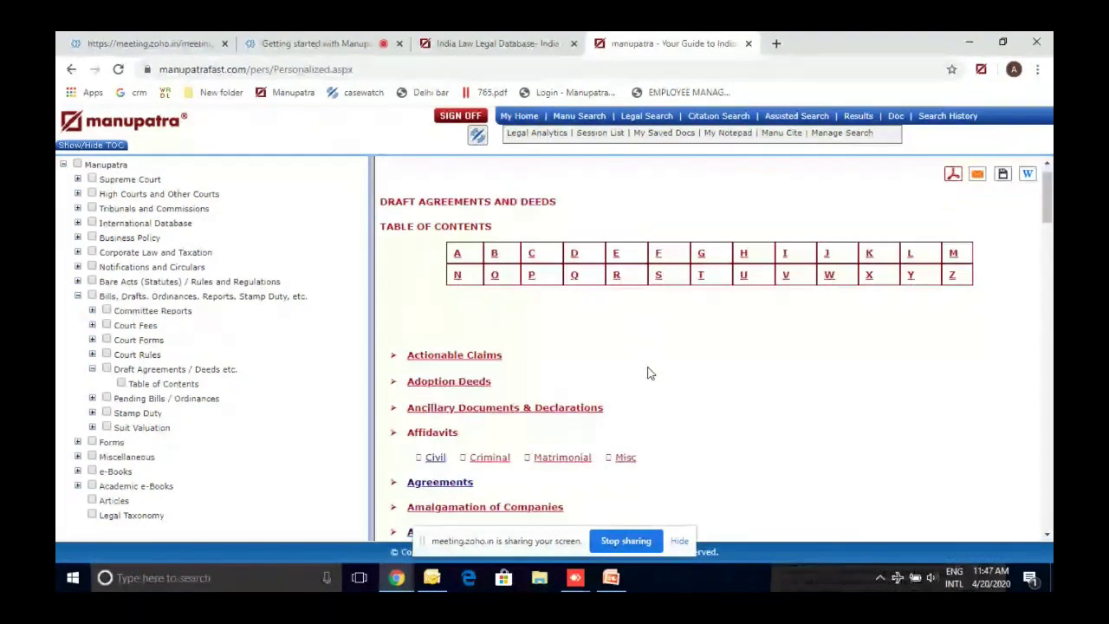
pyautogui.scroll(-1, 650, 372)
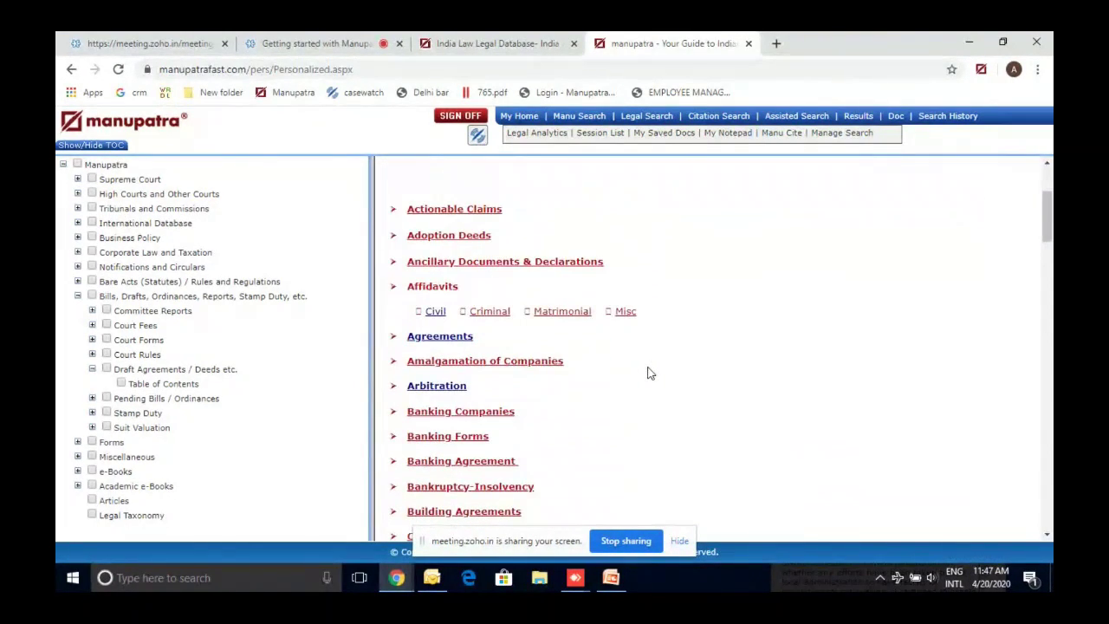
pyautogui.scroll(-1, 650, 372)
pyautogui.scroll(-5, 650, 373)
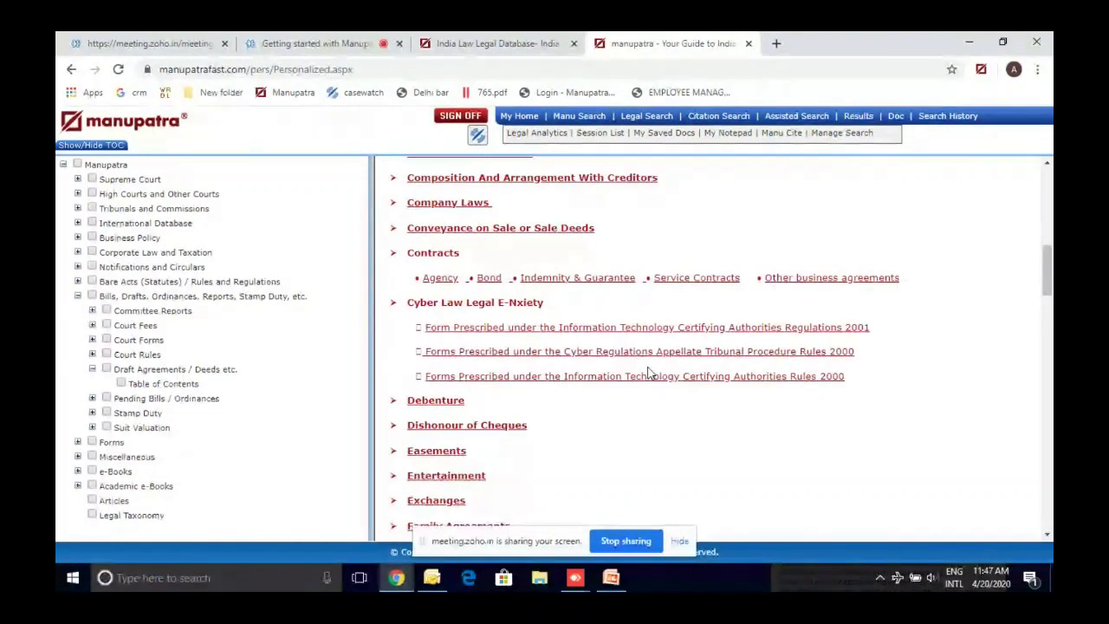
pyautogui.scroll(-5, 649, 373)
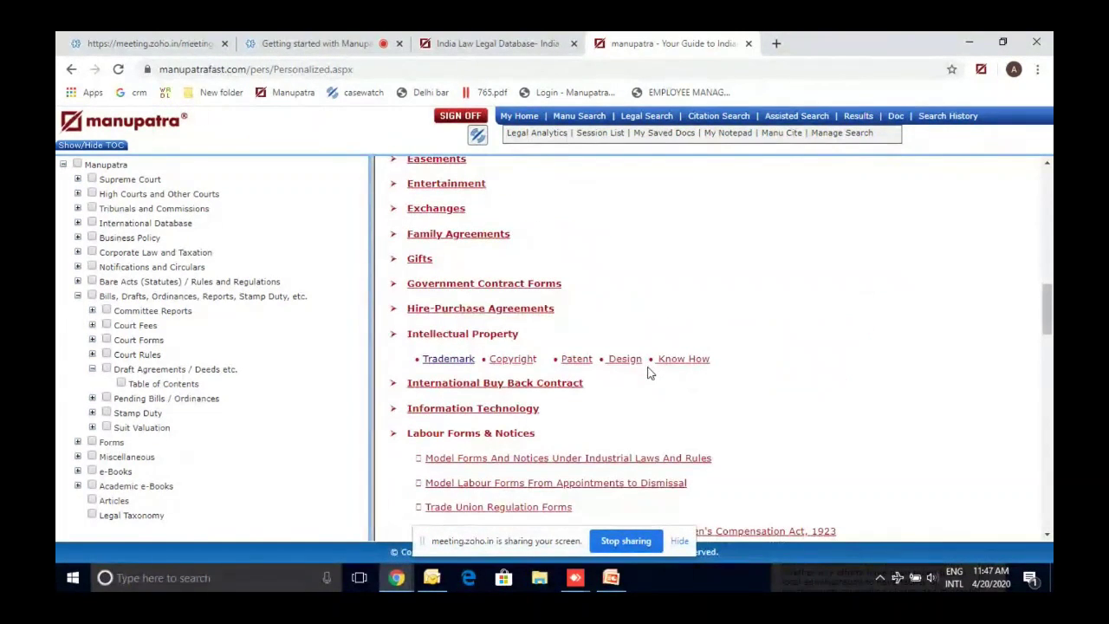
# View the Trademark License Agreement precedent under Intellectual Property's Trademark category and return to the draft agreements list.
pyautogui.click(449, 359)
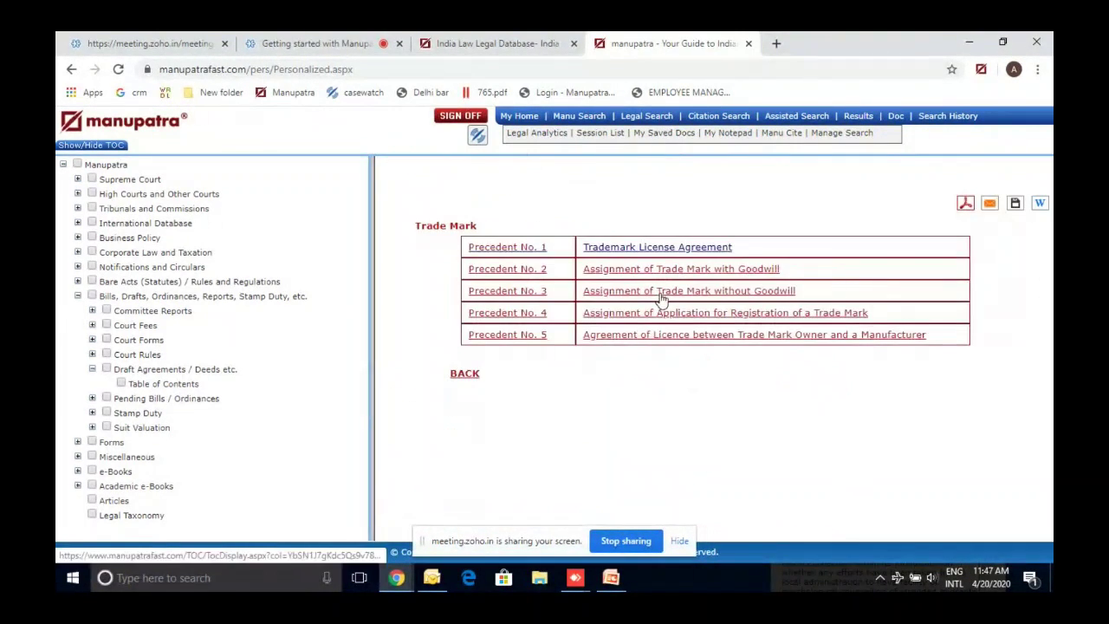
pyautogui.click(605, 249)
pyautogui.scroll(-1, 626, 276)
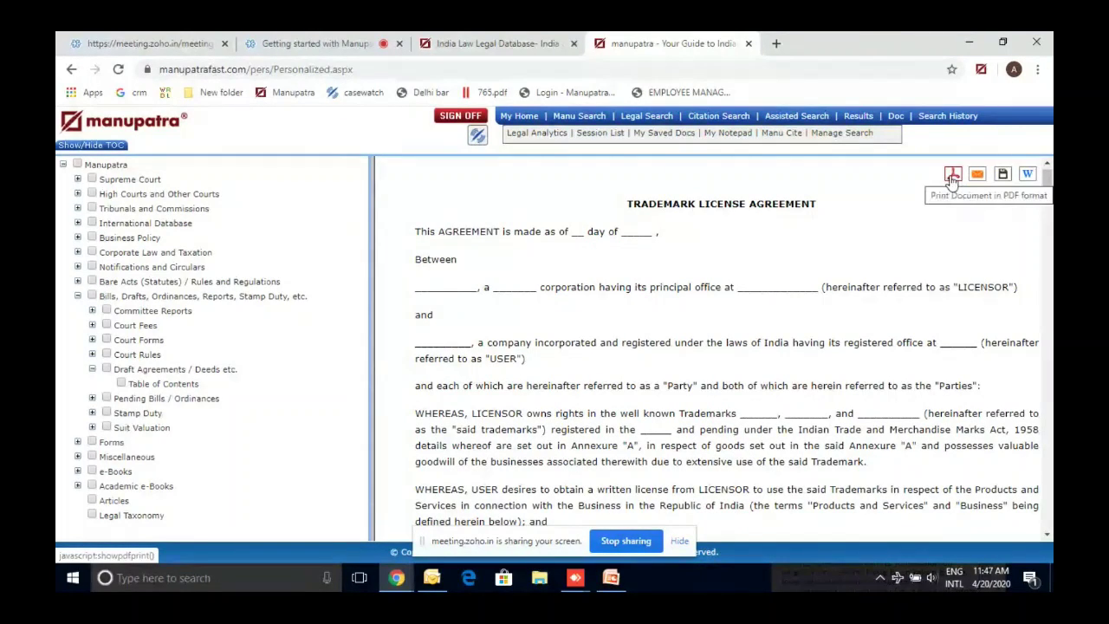
pyautogui.click(73, 74)
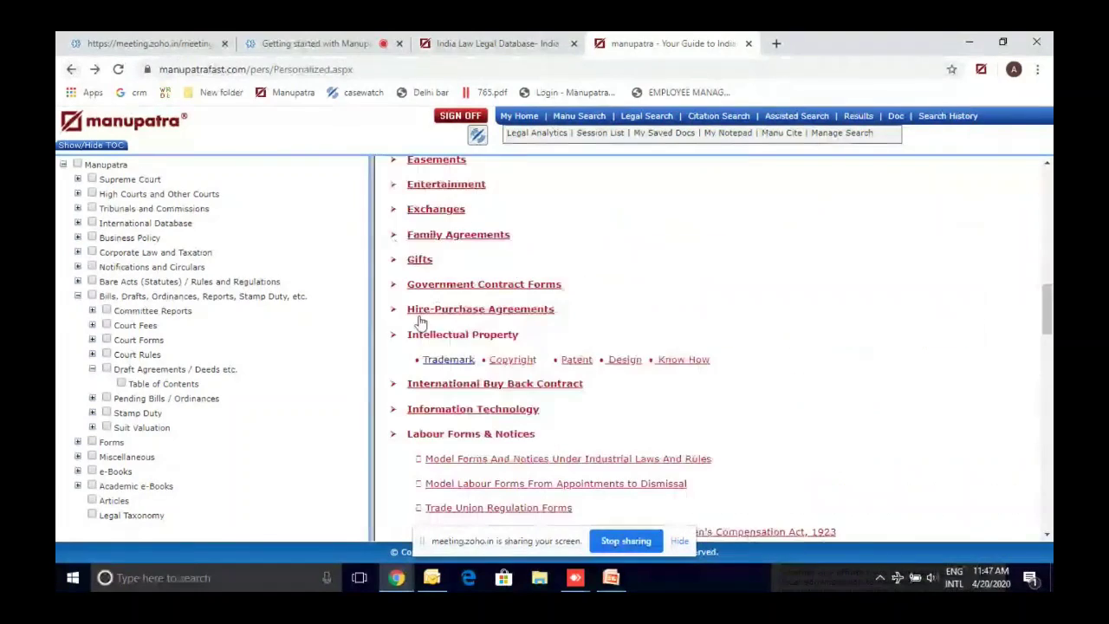
pyautogui.scroll(-1, 606, 275)
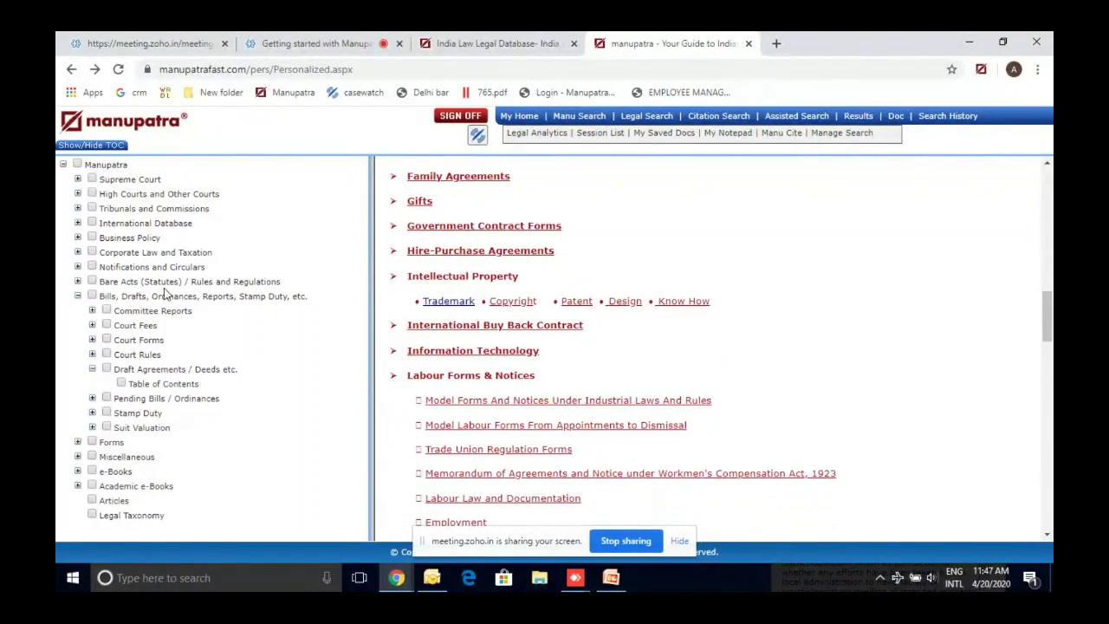
# Collapse the Draft Agreements branch and open the table of contents of Bills in Parliament under Pending Bills / Ordinances.
pyautogui.click(93, 369)
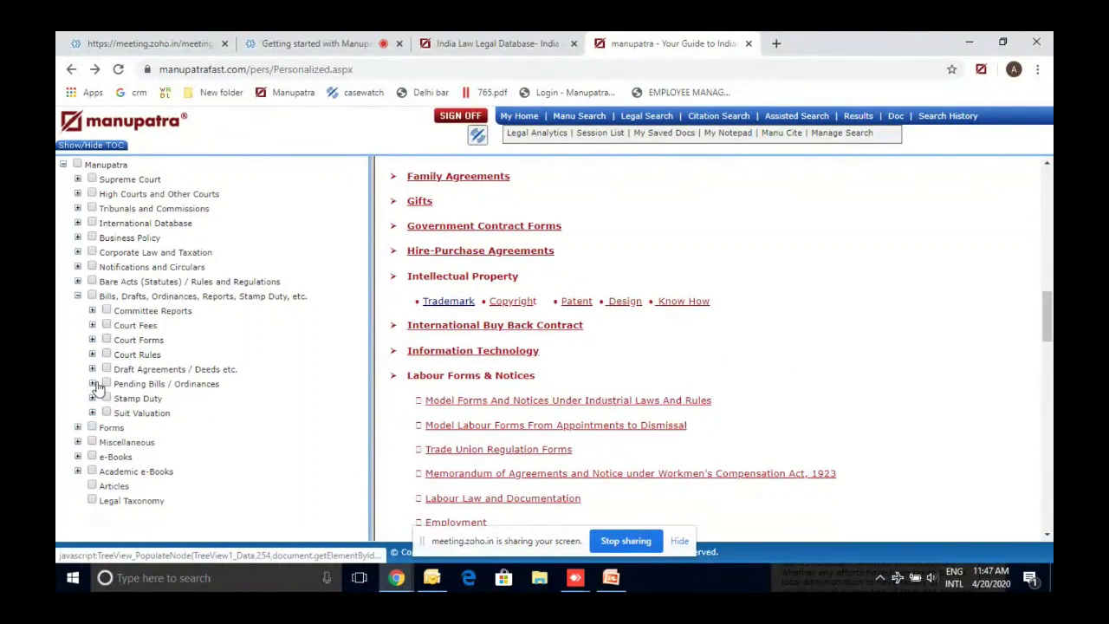
pyautogui.click(93, 383)
pyautogui.click(148, 399)
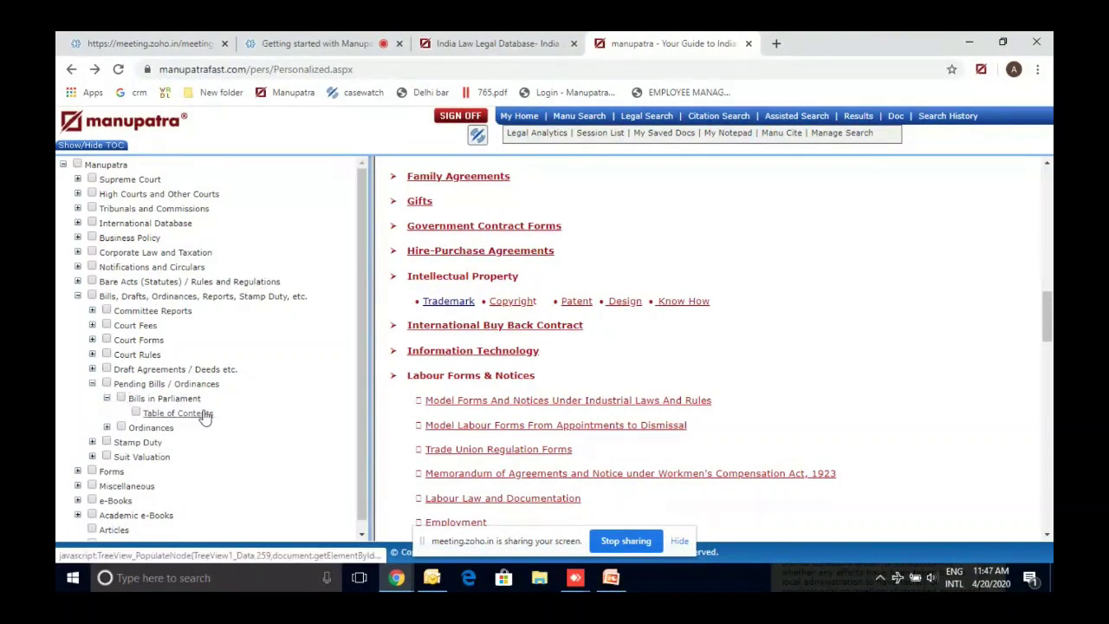
pyautogui.click(199, 414)
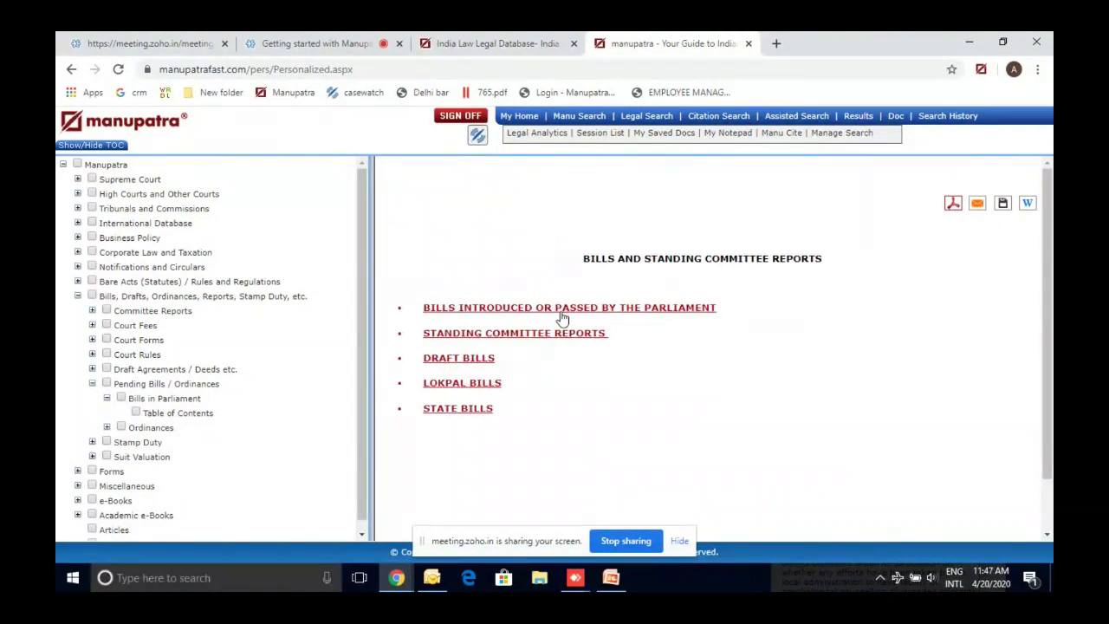
# Open the chronological 2020 list of 17th Lok Sabha bills and examine the Insolvency and Bankruptcy Code (Amendment) Bill, 2020 entry.
pyautogui.click(561, 310)
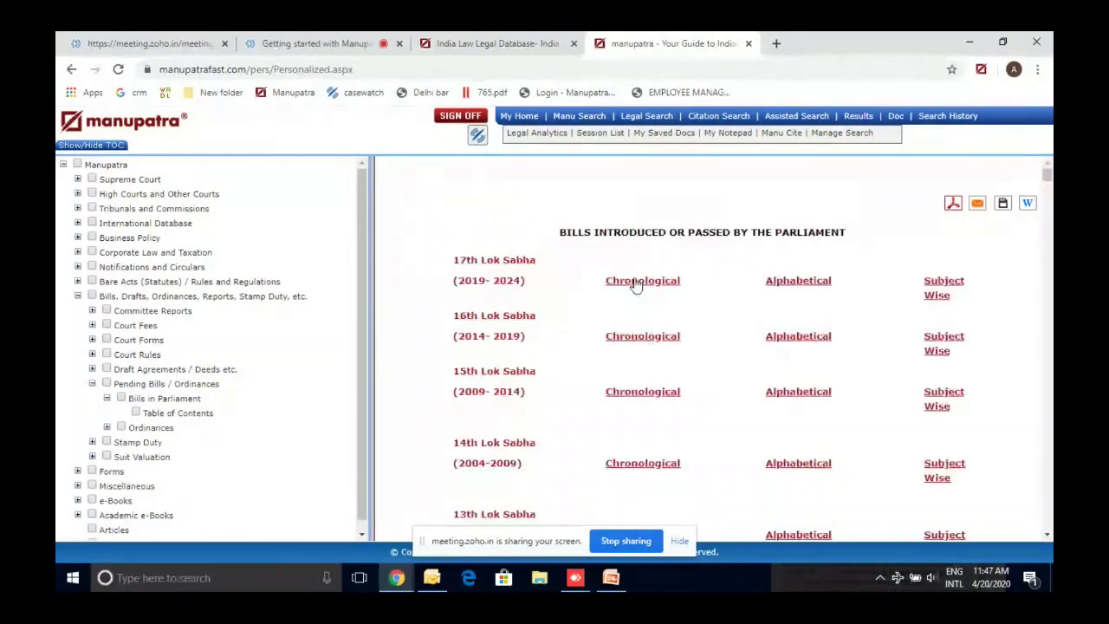
pyautogui.click(637, 283)
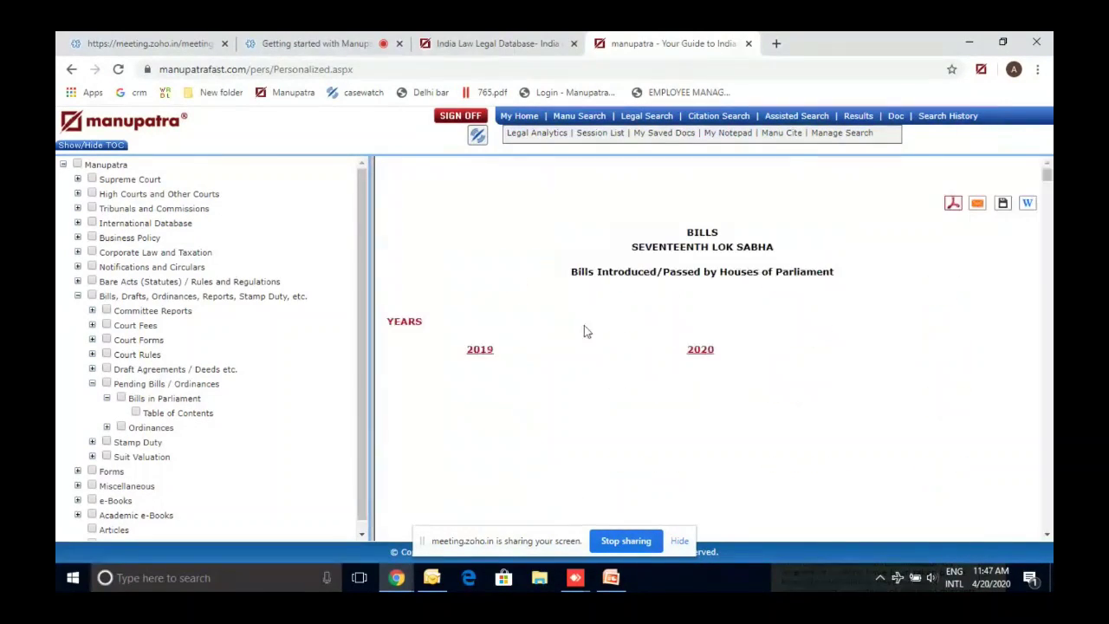
pyautogui.click(698, 349)
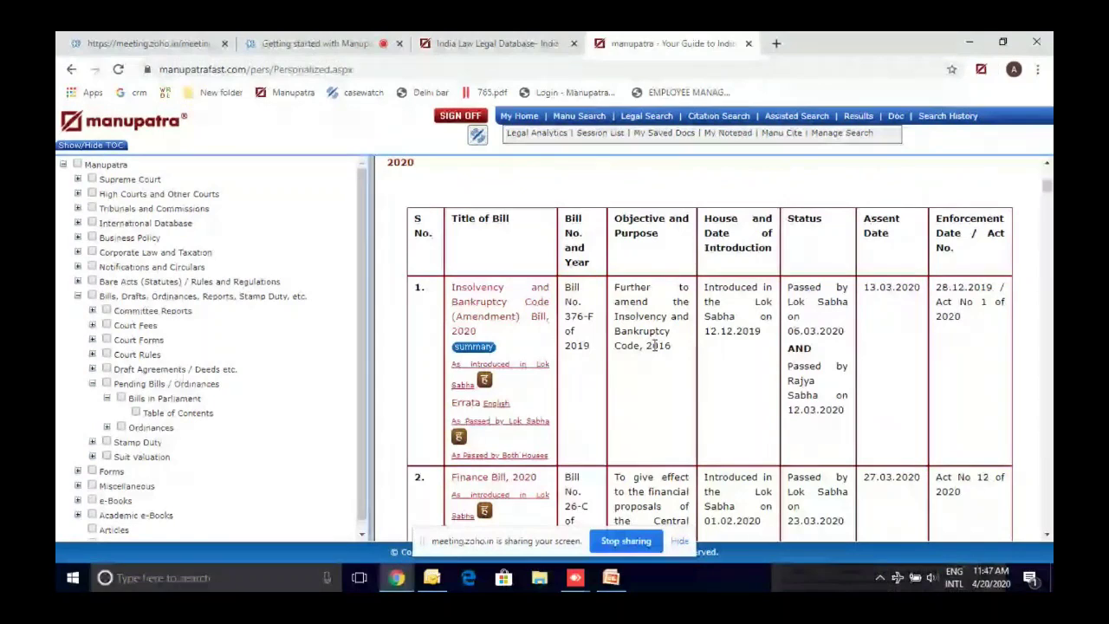
pyautogui.scroll(-1, 653, 345)
pyautogui.scroll(1, 653, 345)
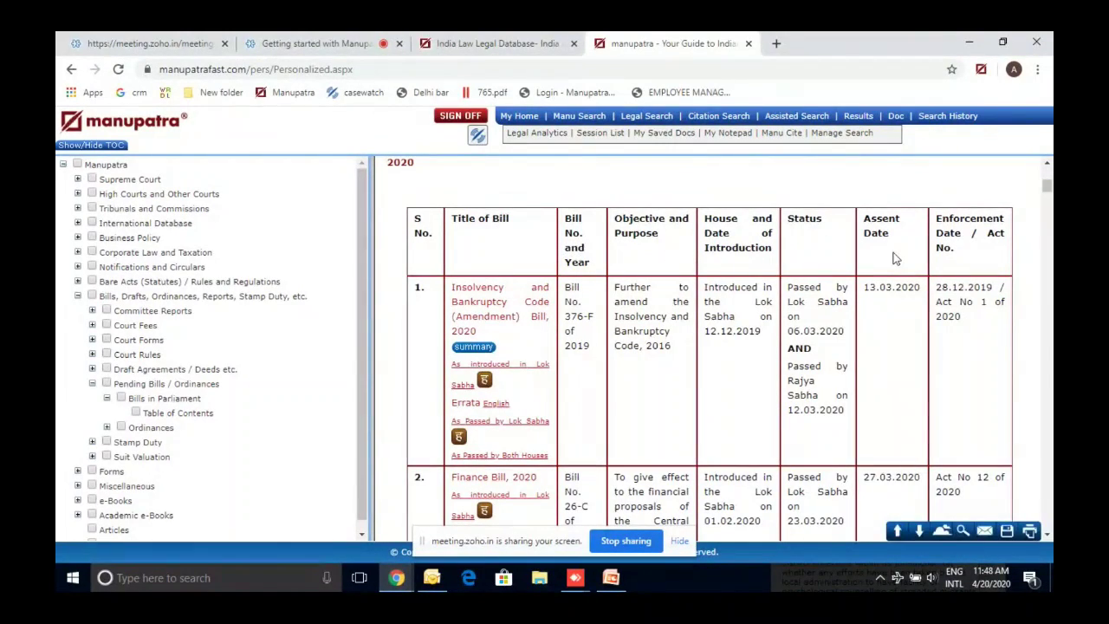
pyautogui.scroll(-1, 951, 242)
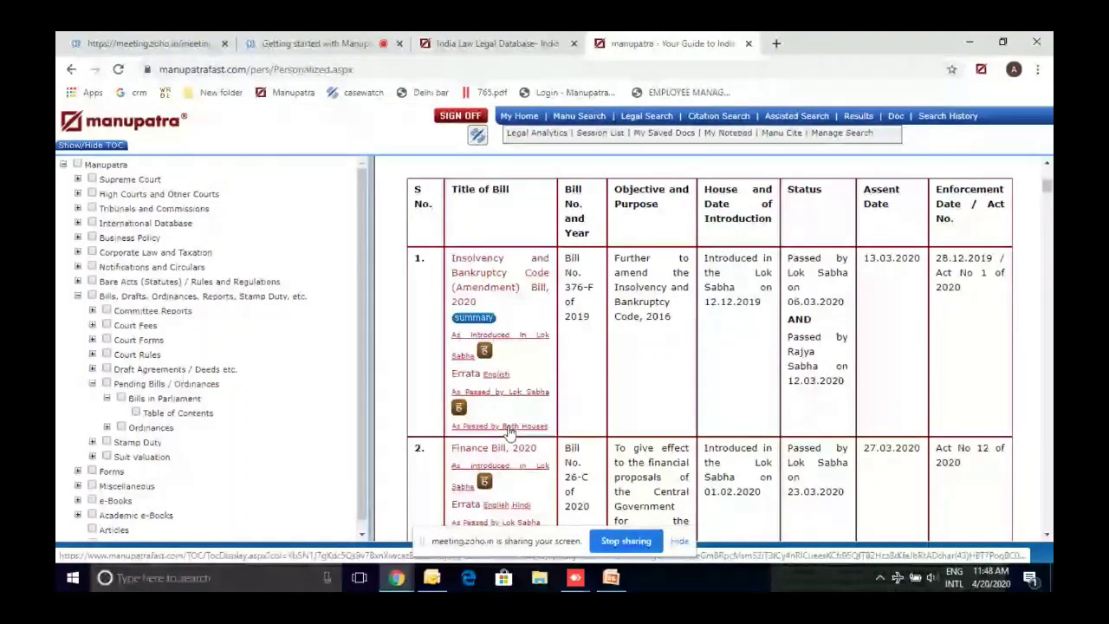
pyautogui.scroll(-1, 494, 429)
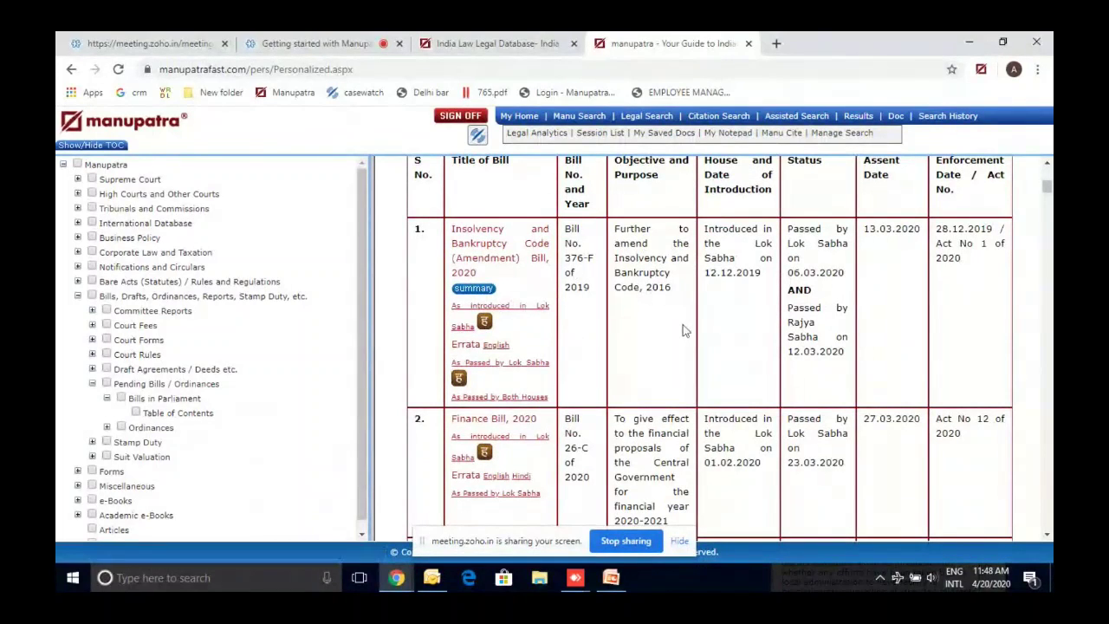
pyautogui.scroll(1, 681, 330)
pyautogui.scroll(1, 681, 330)
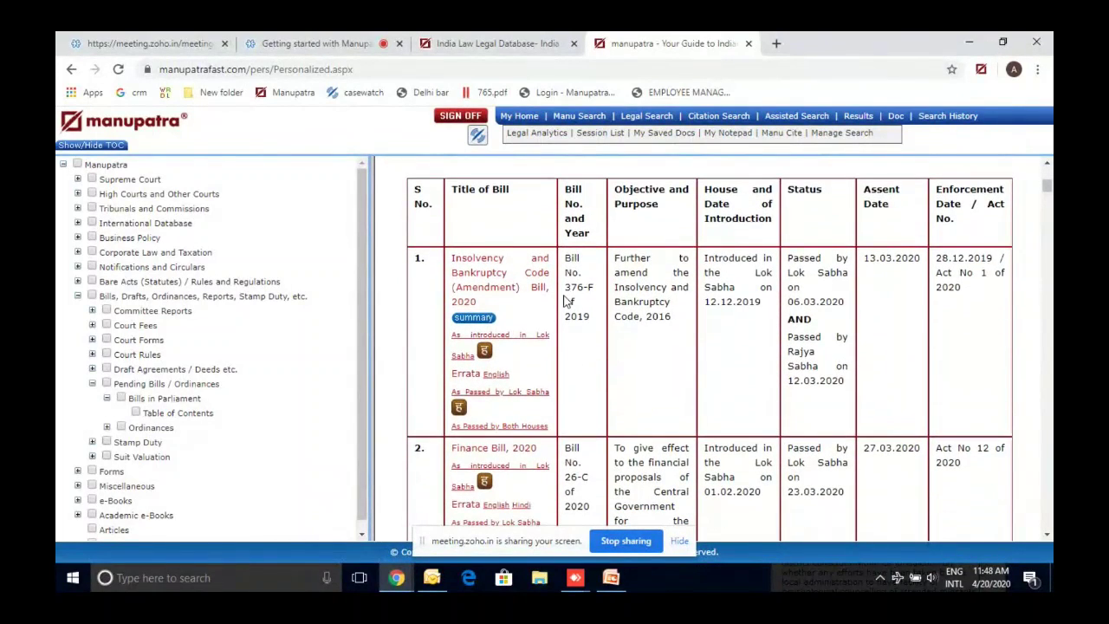
# Collapse the Bills, Drafts, Ordinances, Reports branch and open the subject list of Statutory Forms under Forms.
pyautogui.click(92, 383)
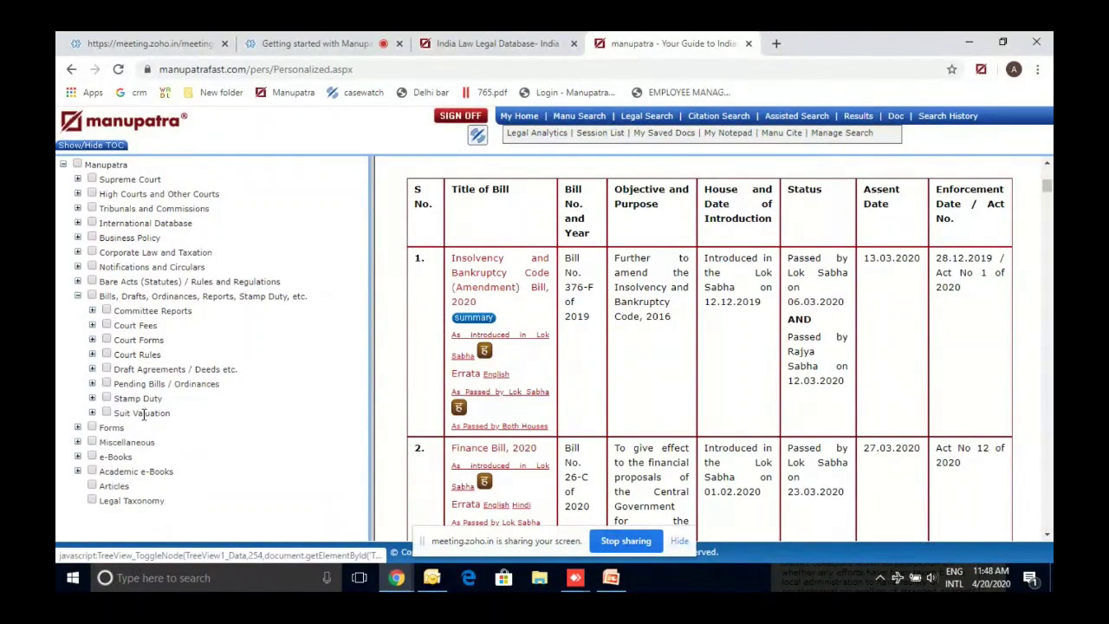
pyautogui.click(77, 300)
pyautogui.click(111, 310)
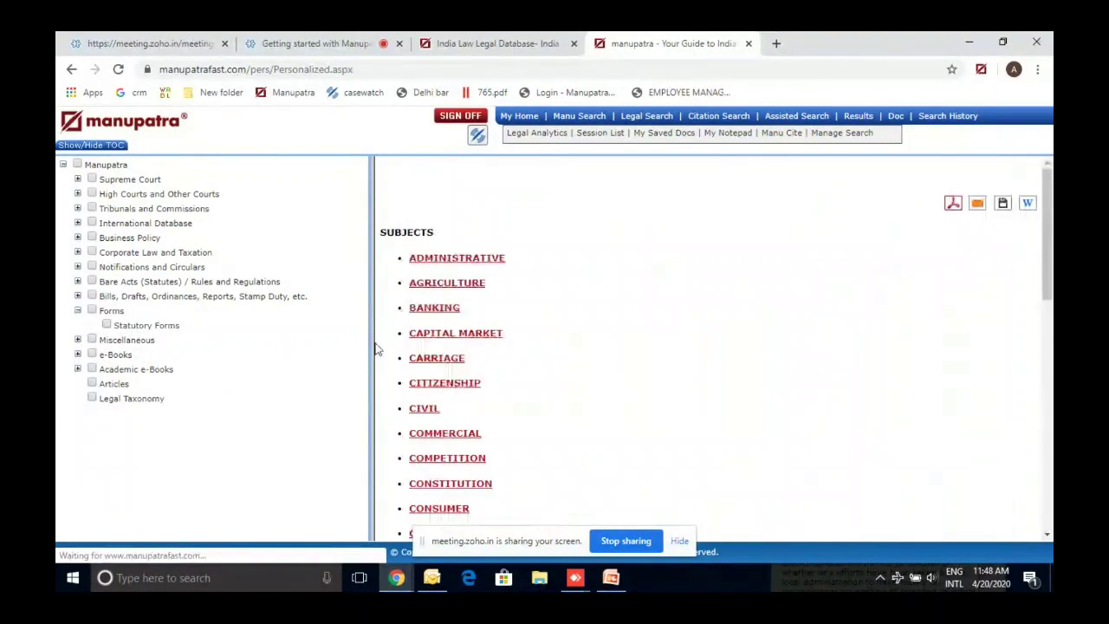
pyautogui.click(77, 311)
pyautogui.click(77, 311)
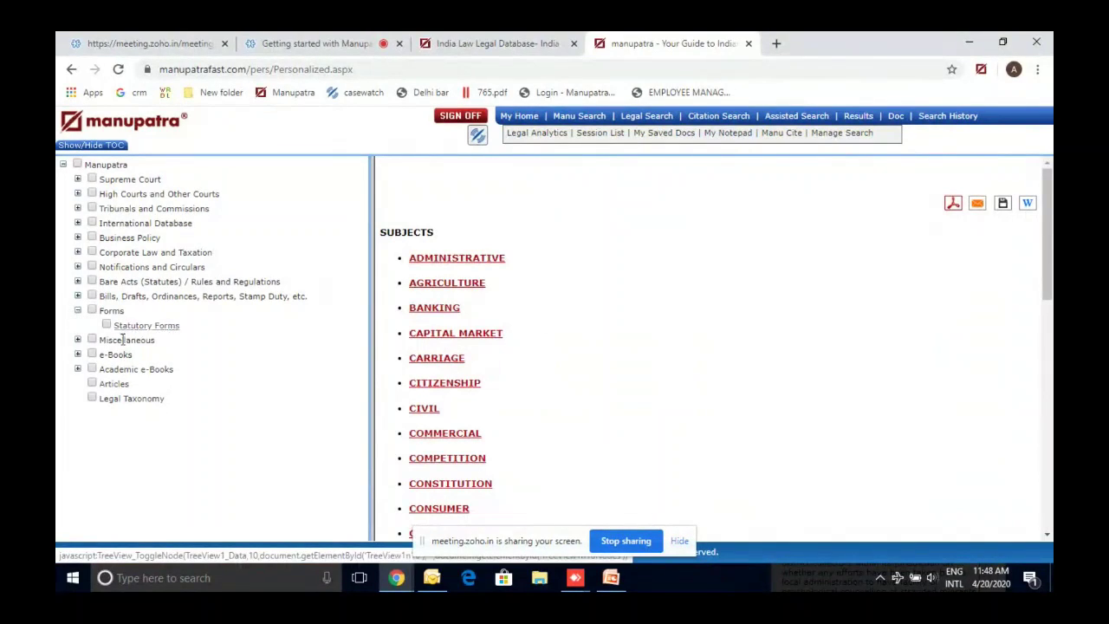
# Open the Miscellaneous table of contents, view the Extradition Treaties country list, and return to the Miscellaneous page.
pyautogui.click(77, 340)
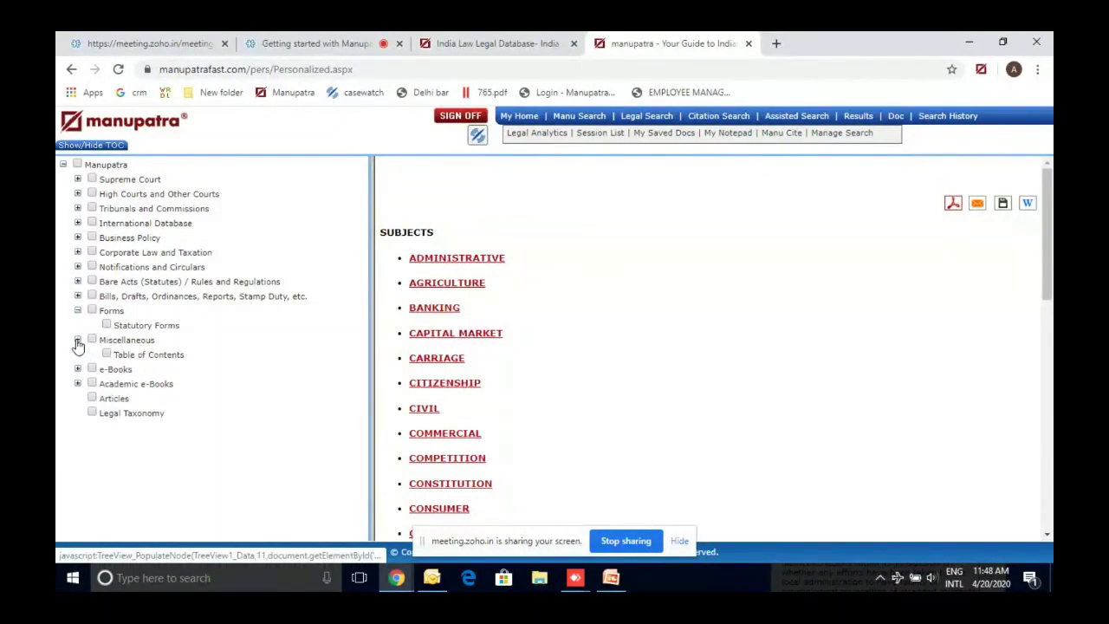
pyautogui.click(141, 358)
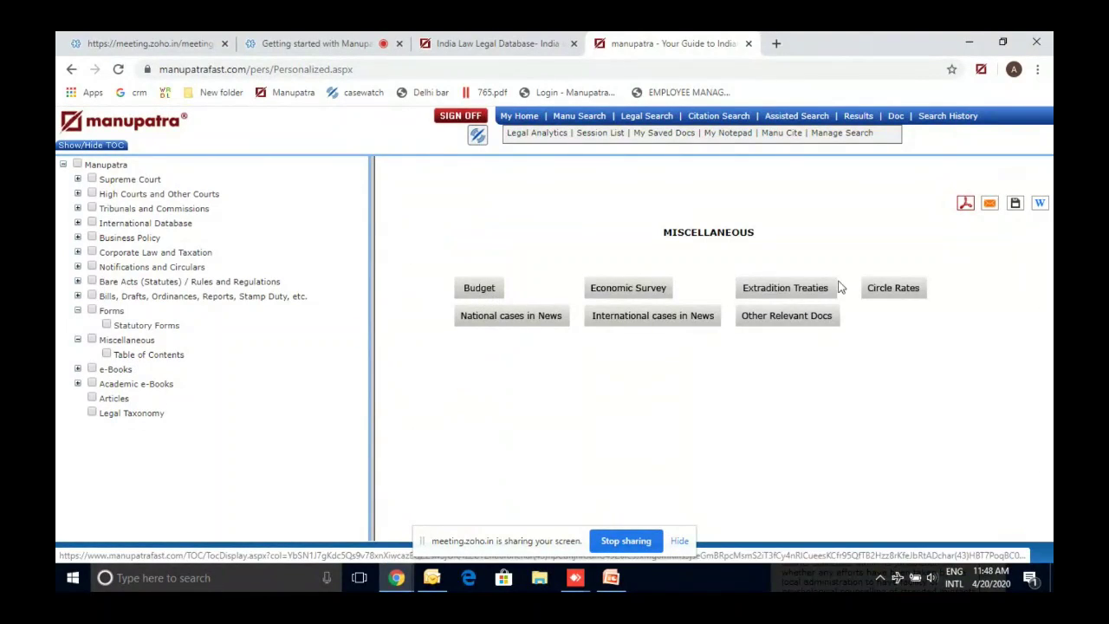
pyautogui.click(784, 289)
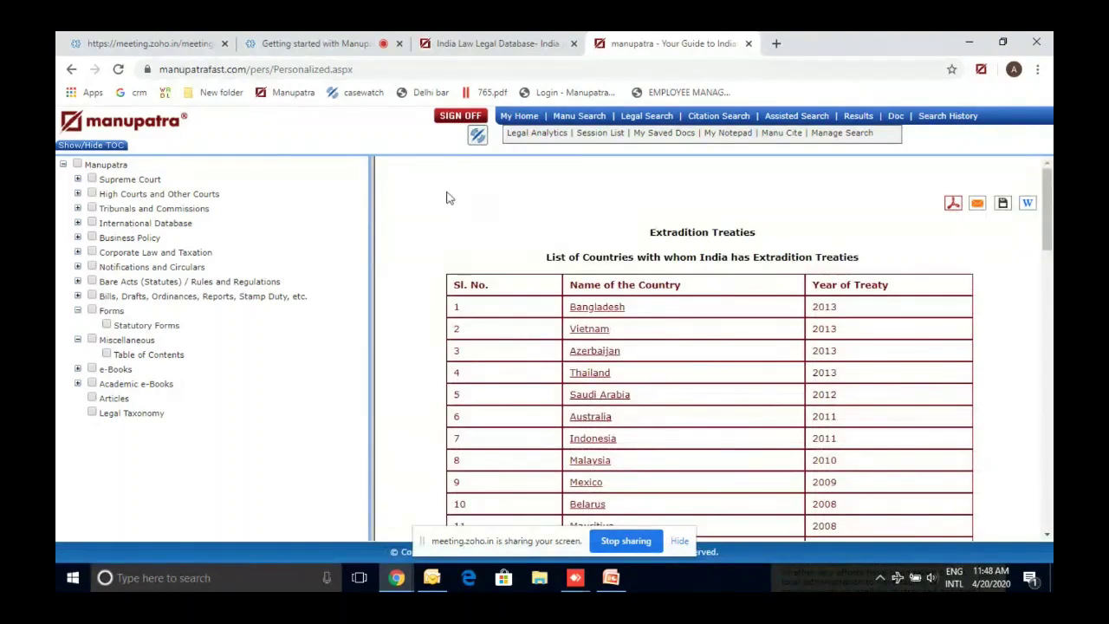
pyautogui.click(71, 69)
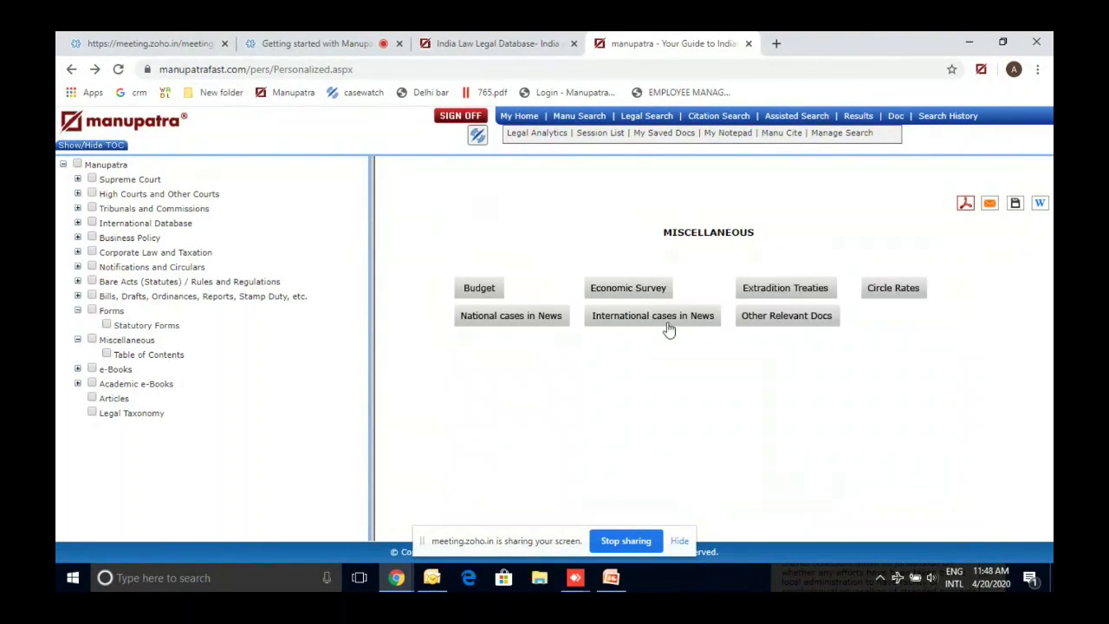
# Open the National Cases list from National cases in News and look through the cases.
pyautogui.click(541, 322)
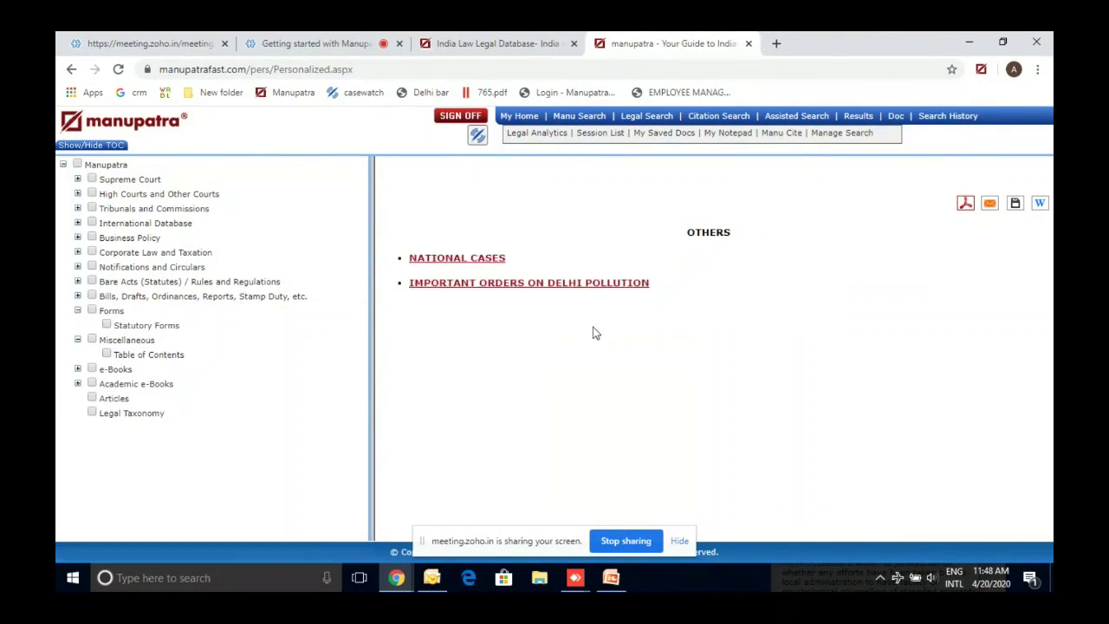
pyautogui.click(479, 259)
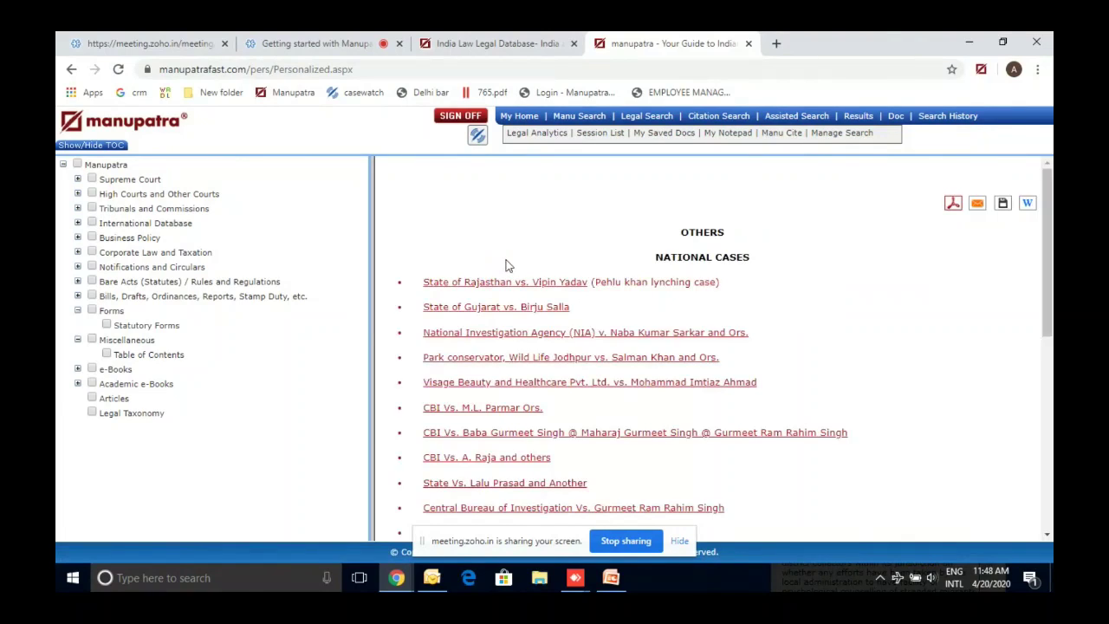
pyautogui.scroll(-1, 508, 265)
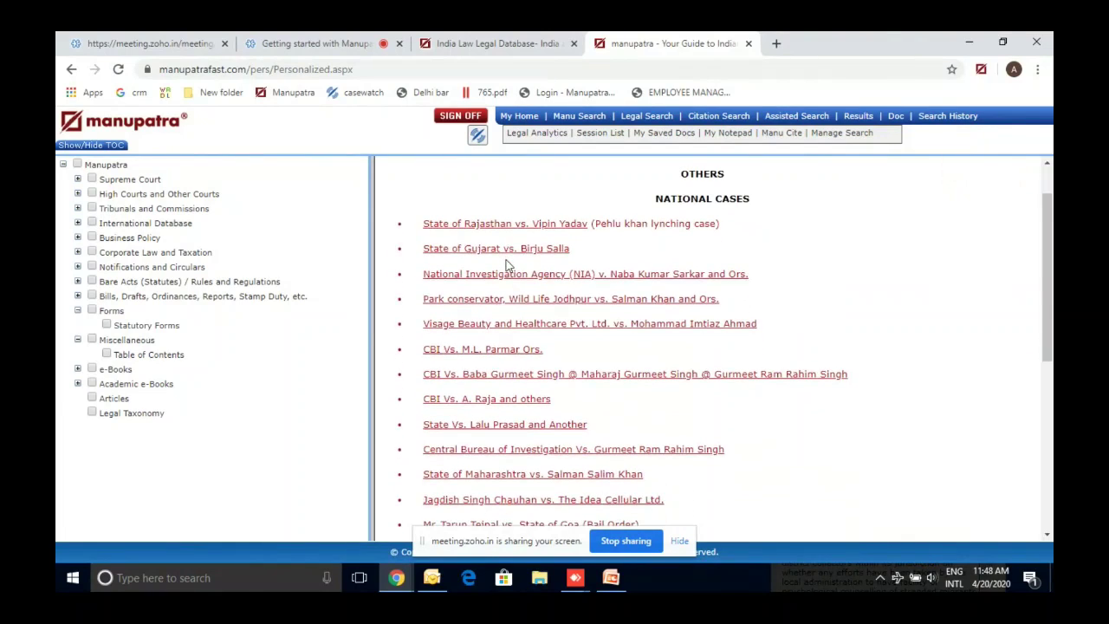
pyautogui.scroll(-1, 507, 265)
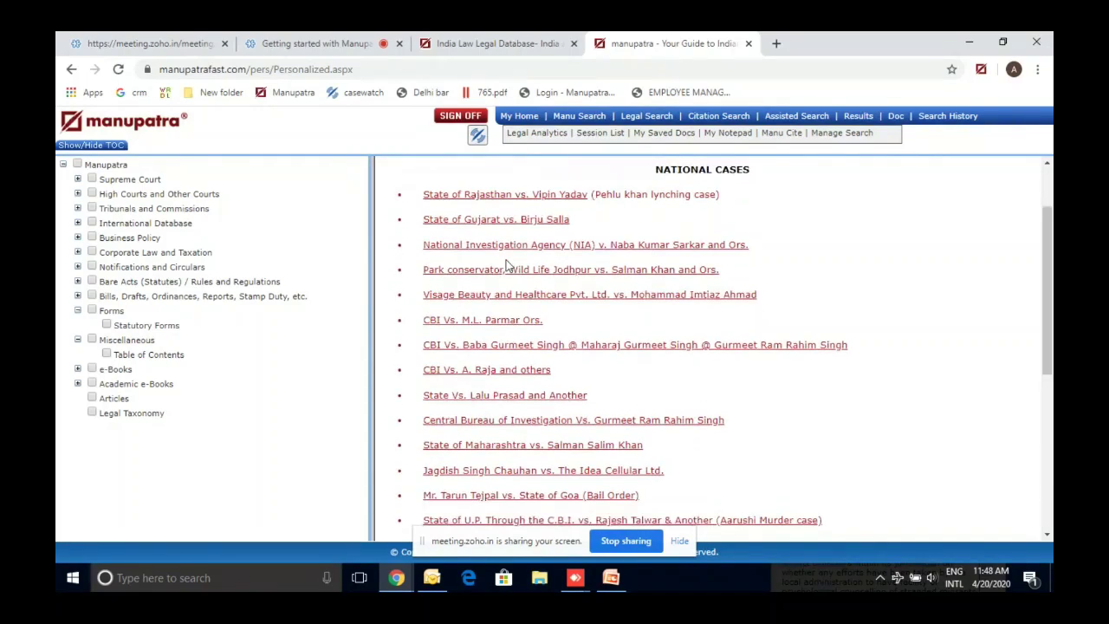
pyautogui.scroll(-1, 508, 265)
pyautogui.tripleClick(748, 274)
pyautogui.click(762, 270)
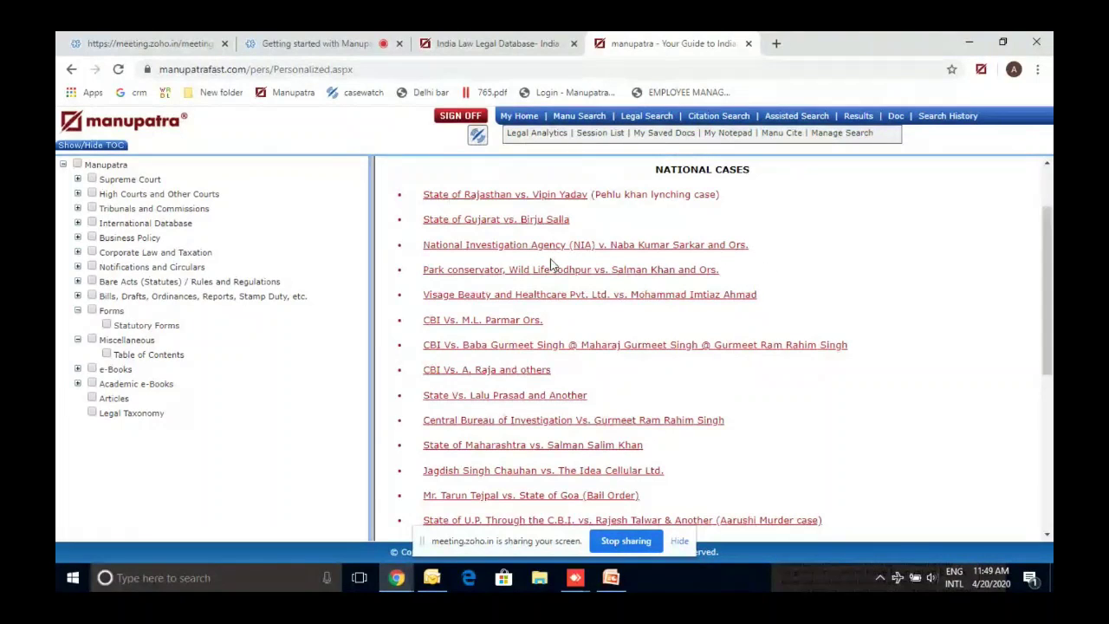
# Open the Code of Criminal Procedure, 1973 e-book, view Chapter 1 - Preliminary, and return to the chapter list.
pyautogui.click(80, 343)
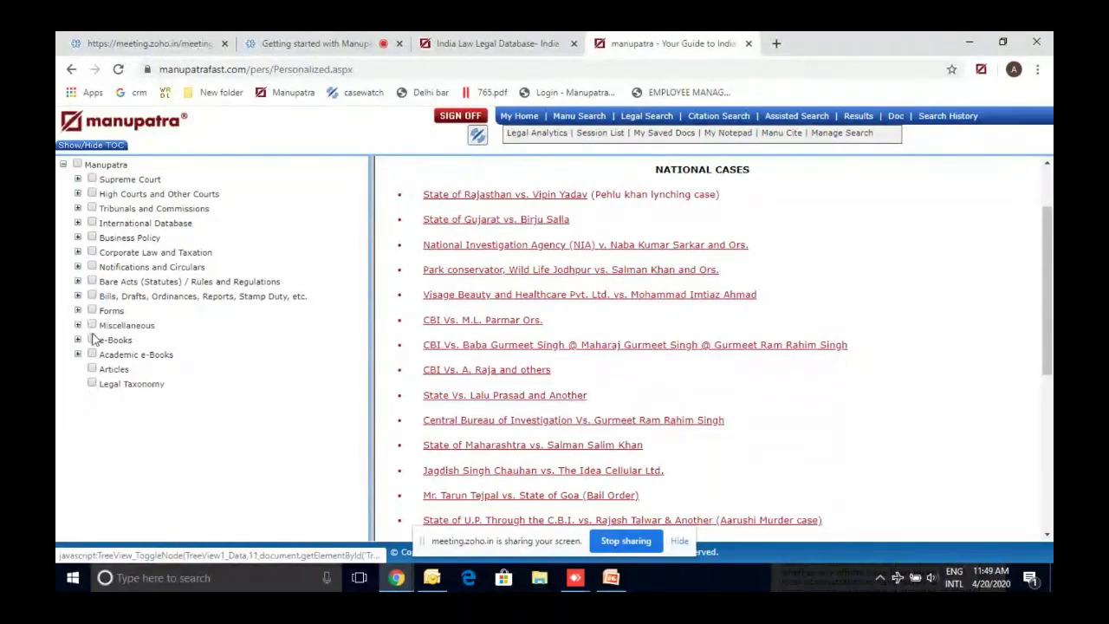
pyautogui.click(81, 343)
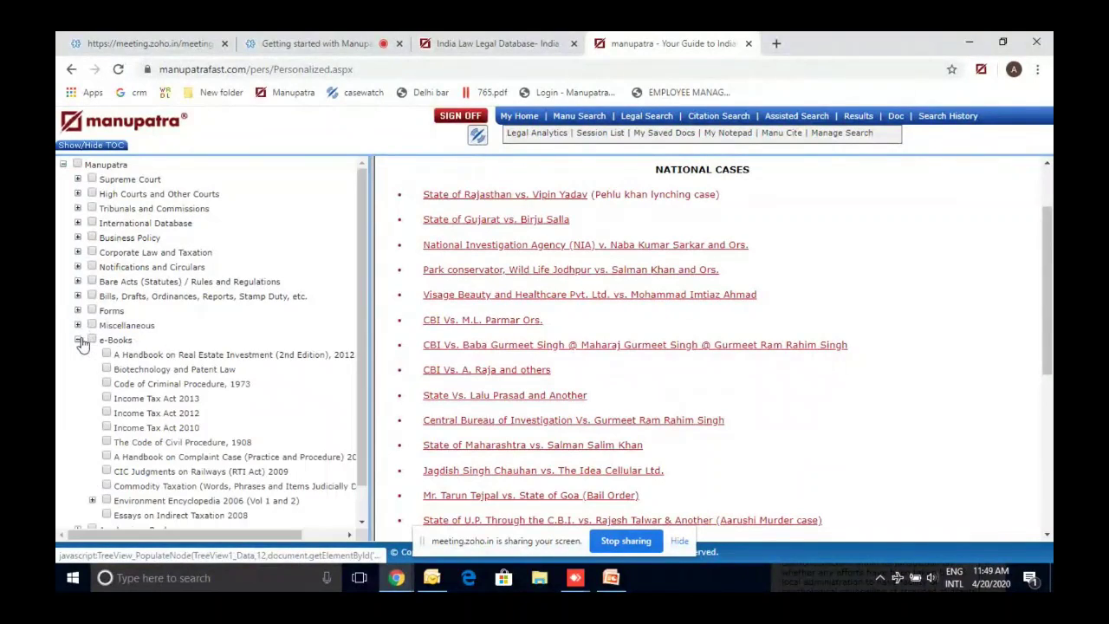
pyautogui.click(156, 384)
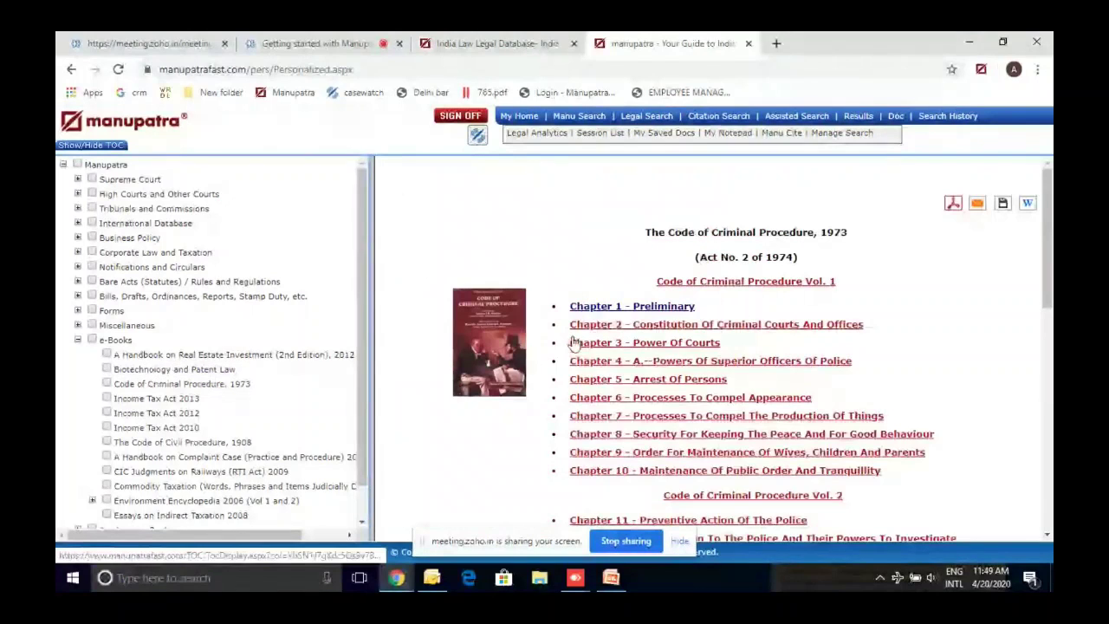
pyautogui.click(648, 306)
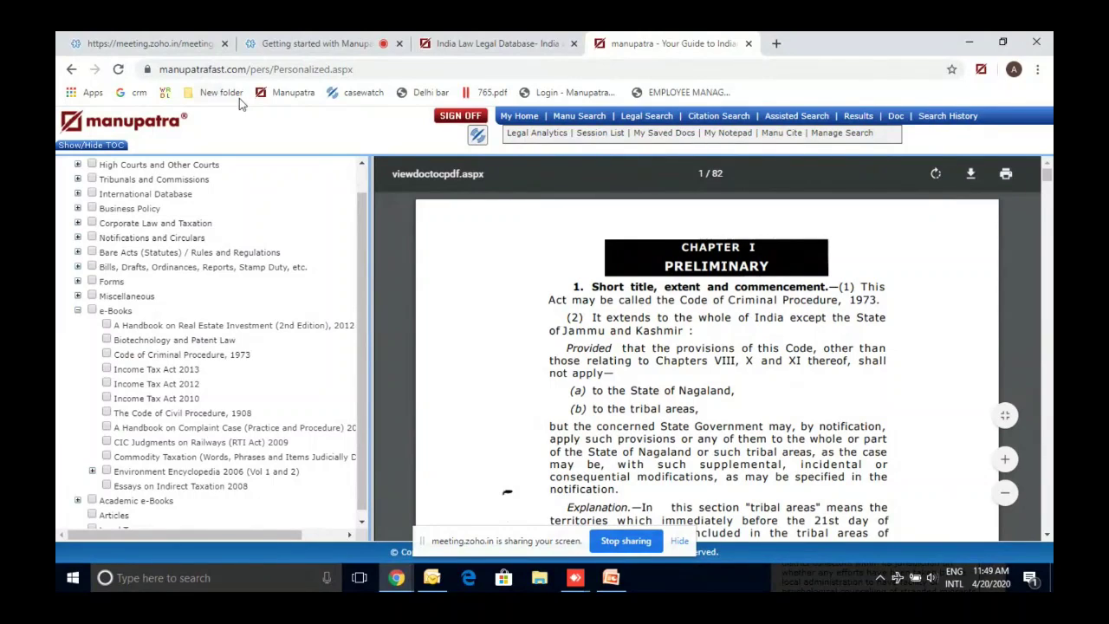
pyautogui.click(71, 69)
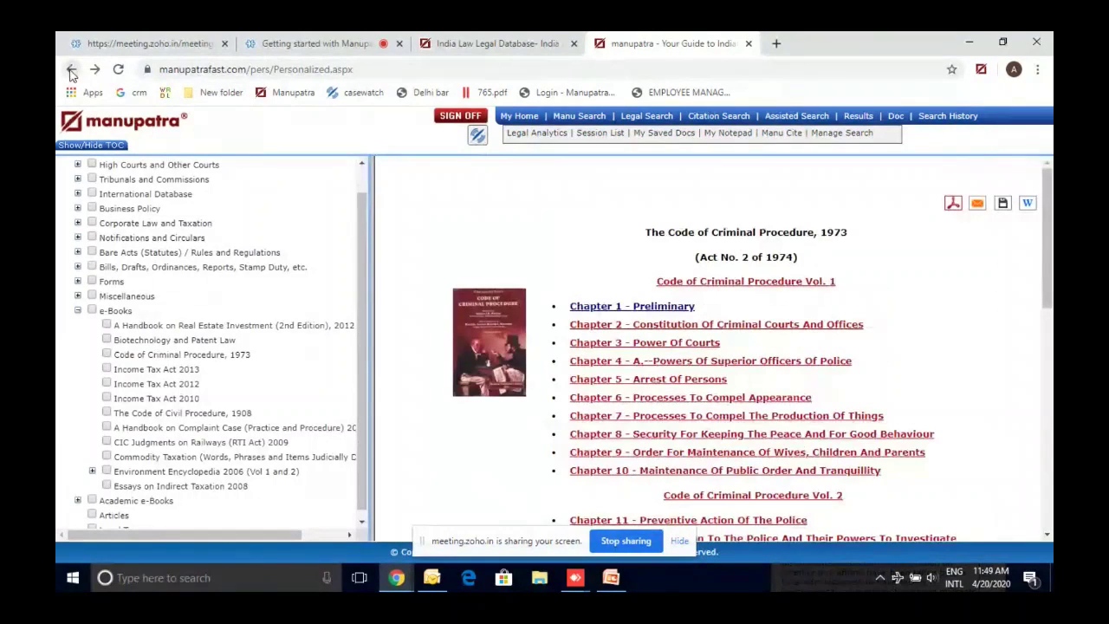
# Collapse the e-Books branch and open the General topic of Arbitration and ADR under Academic e-Books.
pyautogui.click(78, 312)
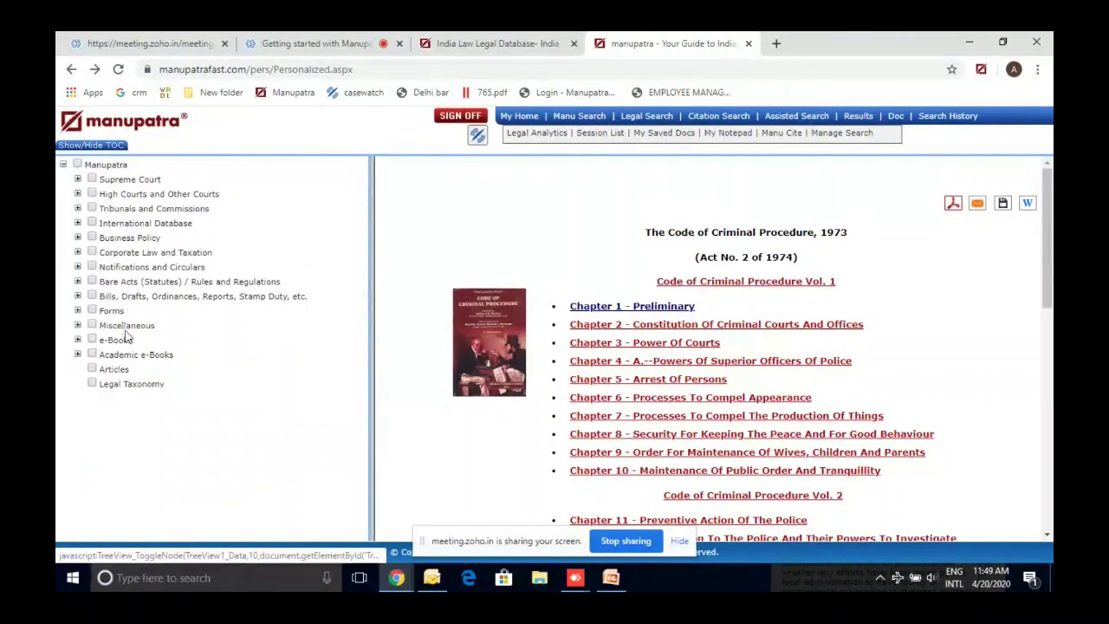
pyautogui.click(78, 354)
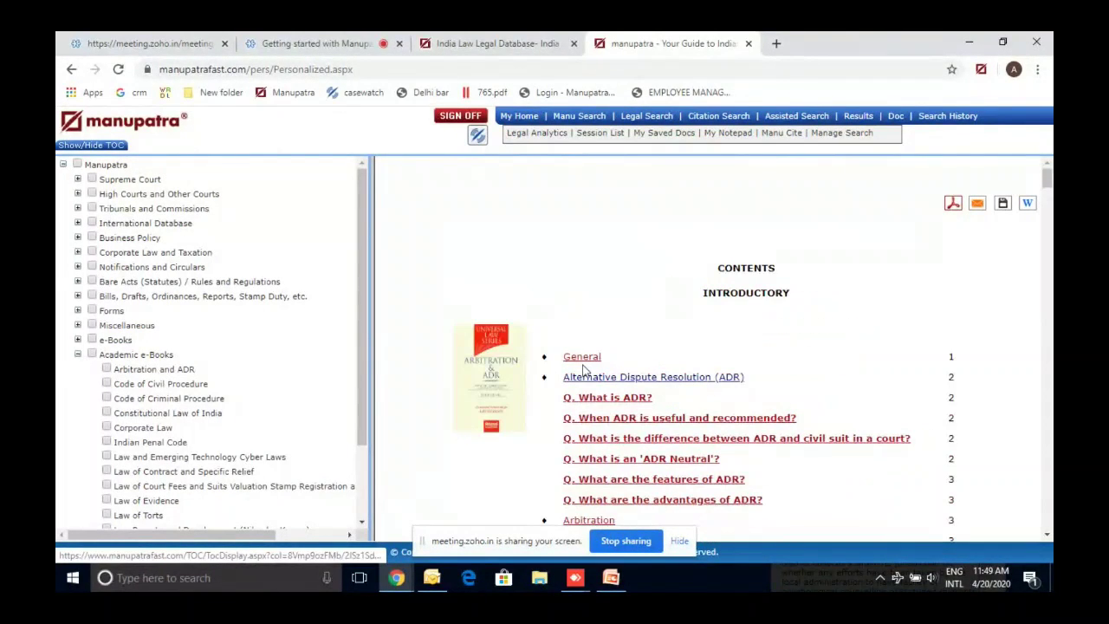
pyautogui.click(582, 359)
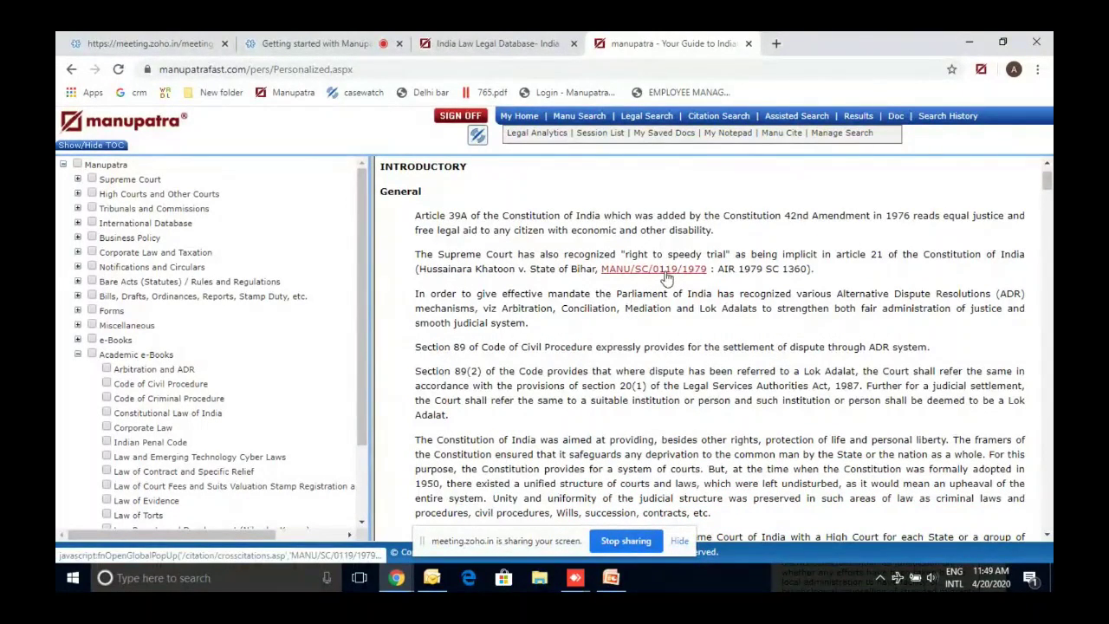
# View the equivalent citations and full judgment for MANU/SC/0119/1979, and return to the e-book text.
pyautogui.click(667, 276)
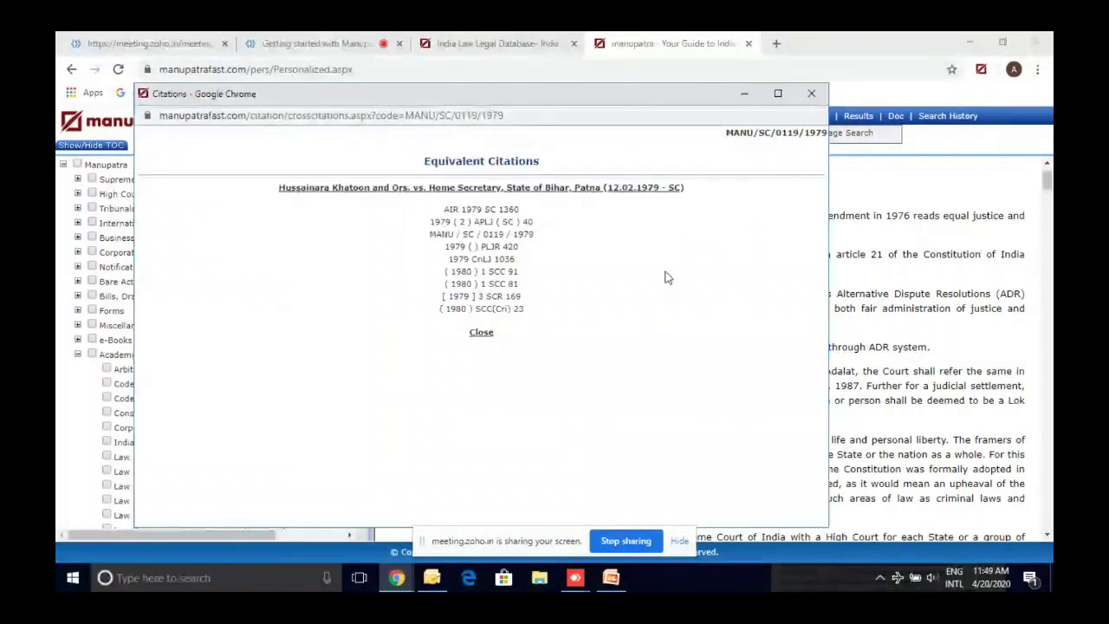
pyautogui.click(484, 189)
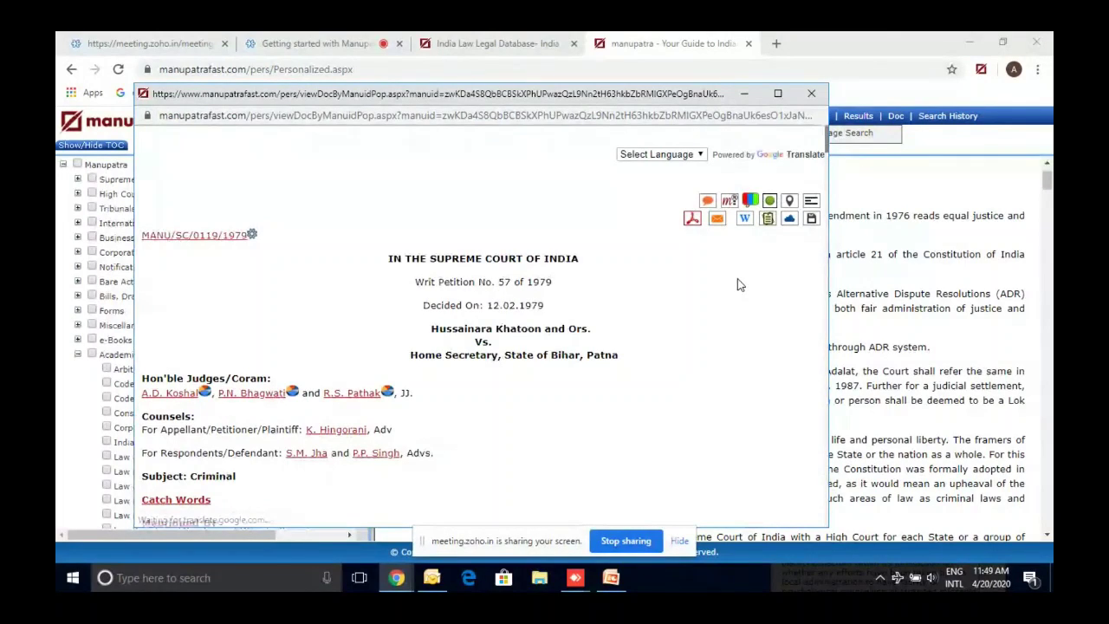
pyautogui.click(117, 370)
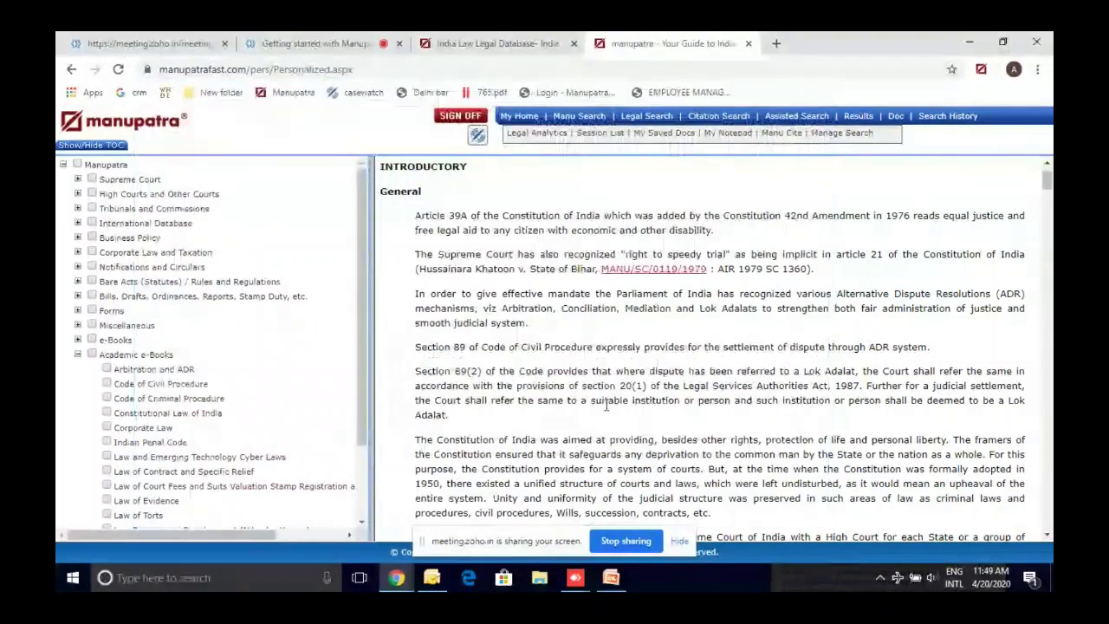
# Collapse the Academic e-Books branch, open Articles, and look through the categories and the article list.
pyautogui.click(77, 354)
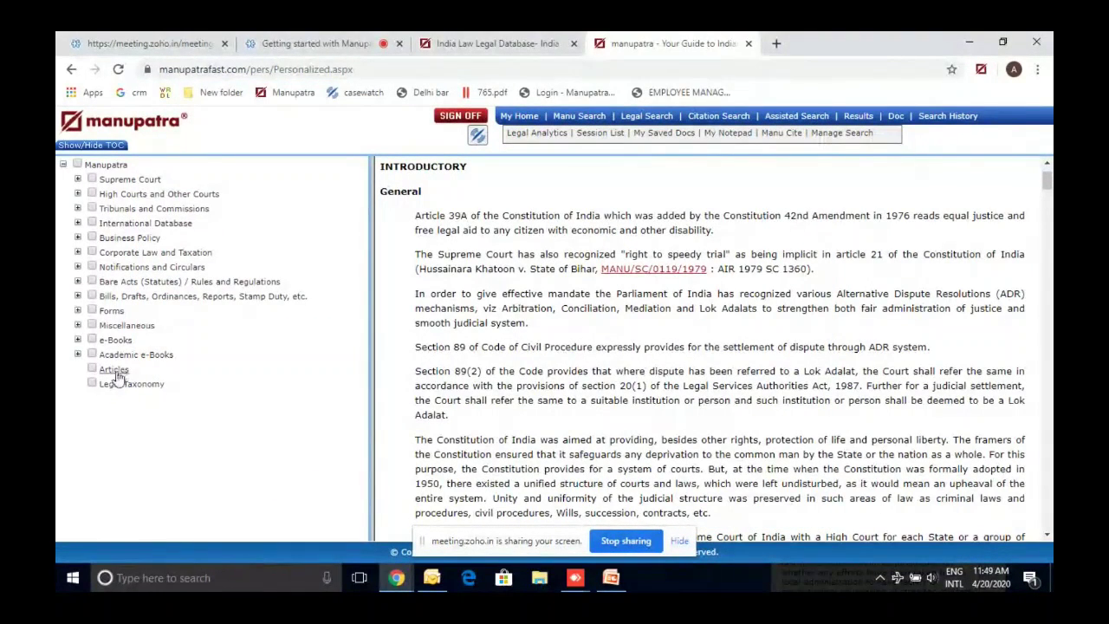
pyautogui.click(116, 371)
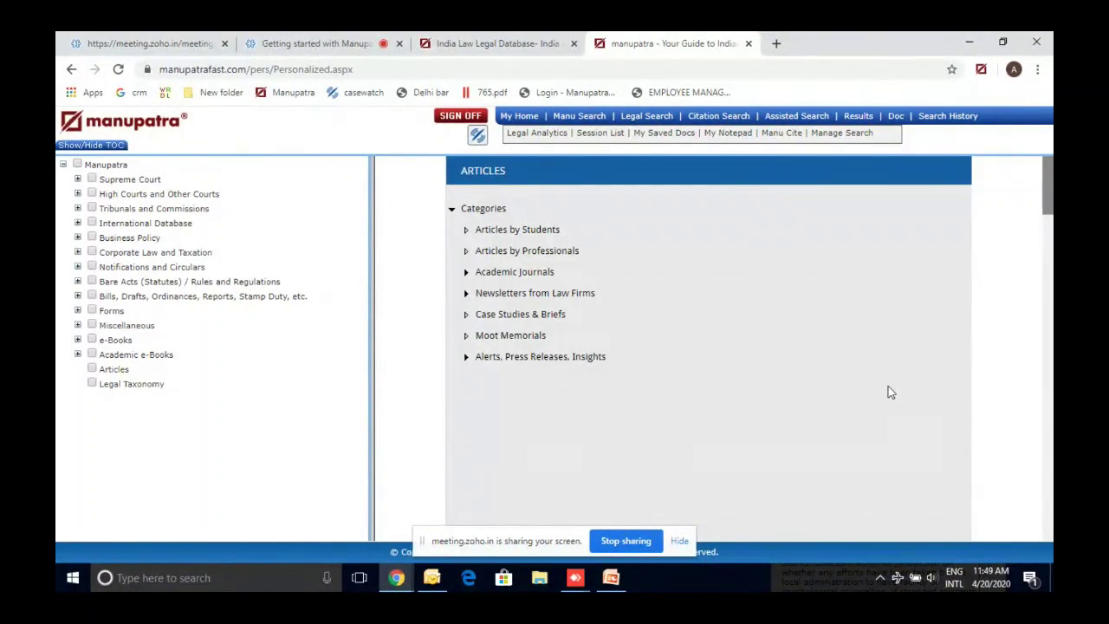
pyautogui.scroll(-5, 887, 392)
pyautogui.scroll(-5, 708, 346)
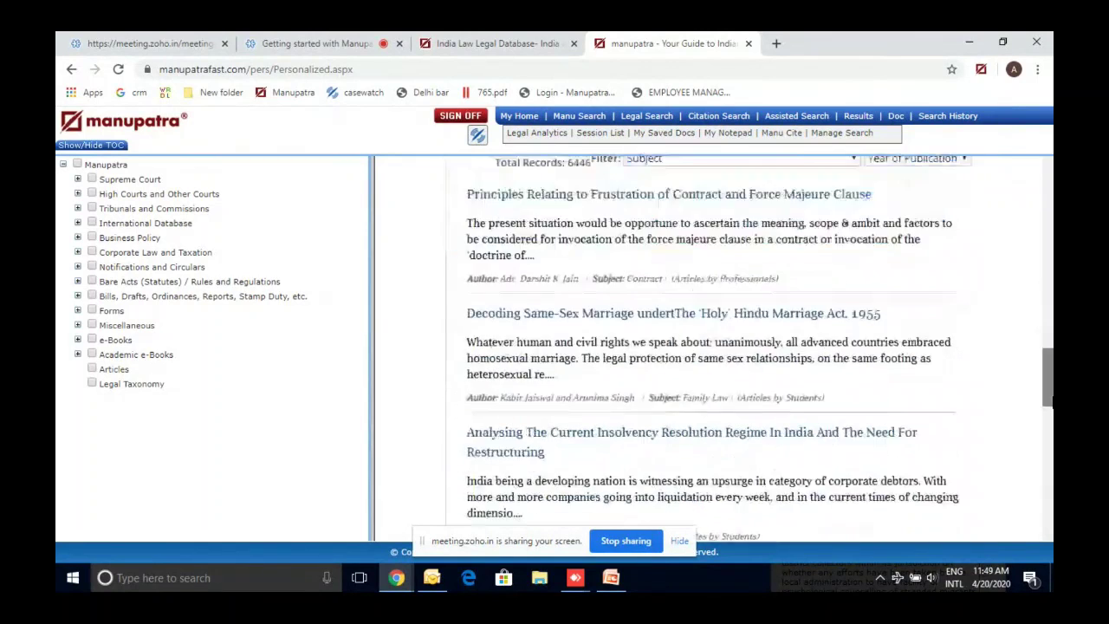
pyautogui.scroll(1, 1032, 333)
pyautogui.scroll(1, 1032, 333)
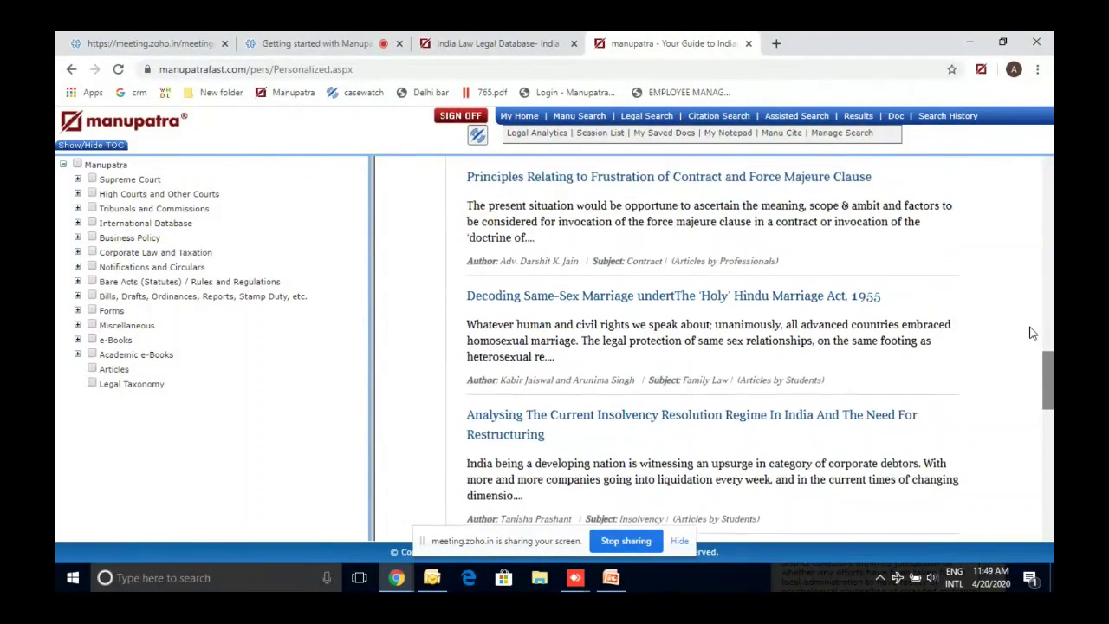
pyautogui.scroll(1, 1032, 332)
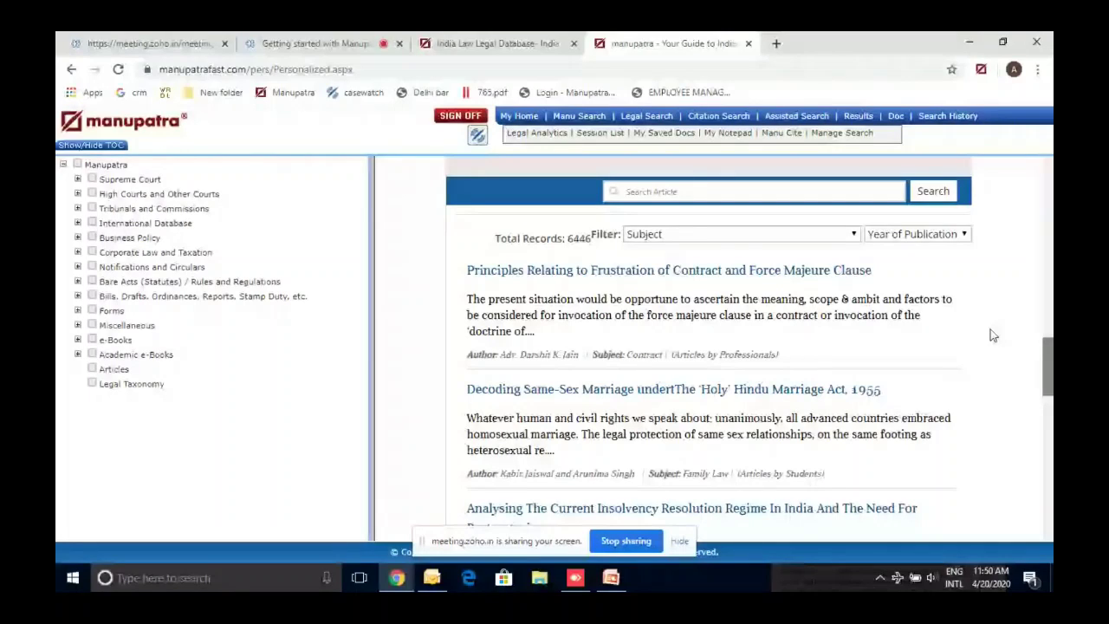
pyautogui.scroll(-3, 993, 335)
pyautogui.scroll(3, 993, 335)
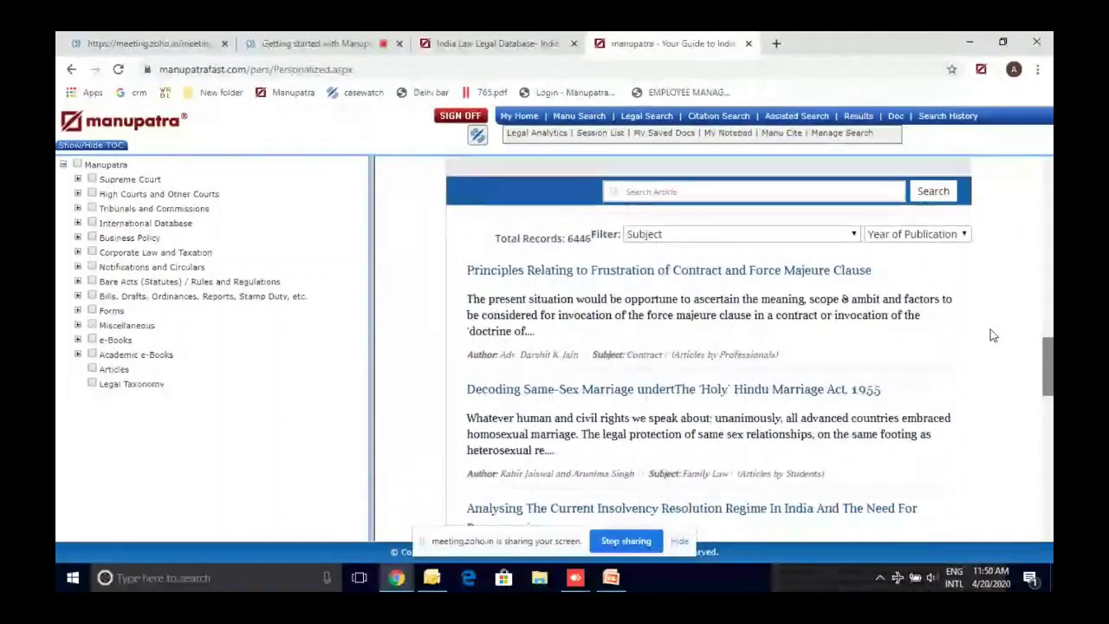
# Search the articles for "intellectual propert rights".
pyautogui.click(738, 220)
pyautogui.write('In')
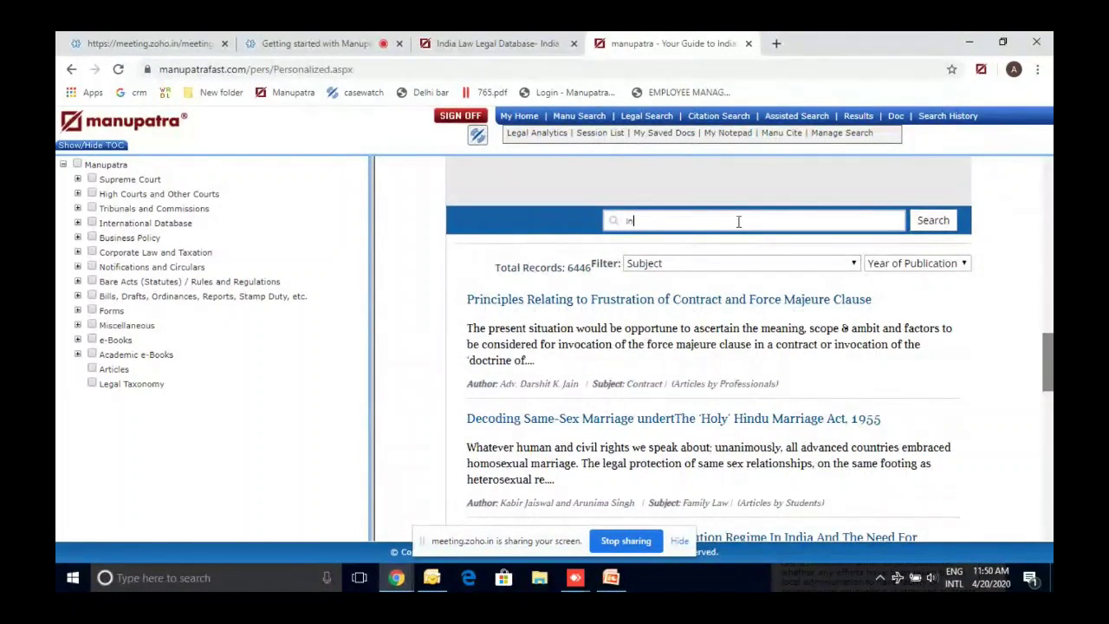
pyautogui.write('tell')
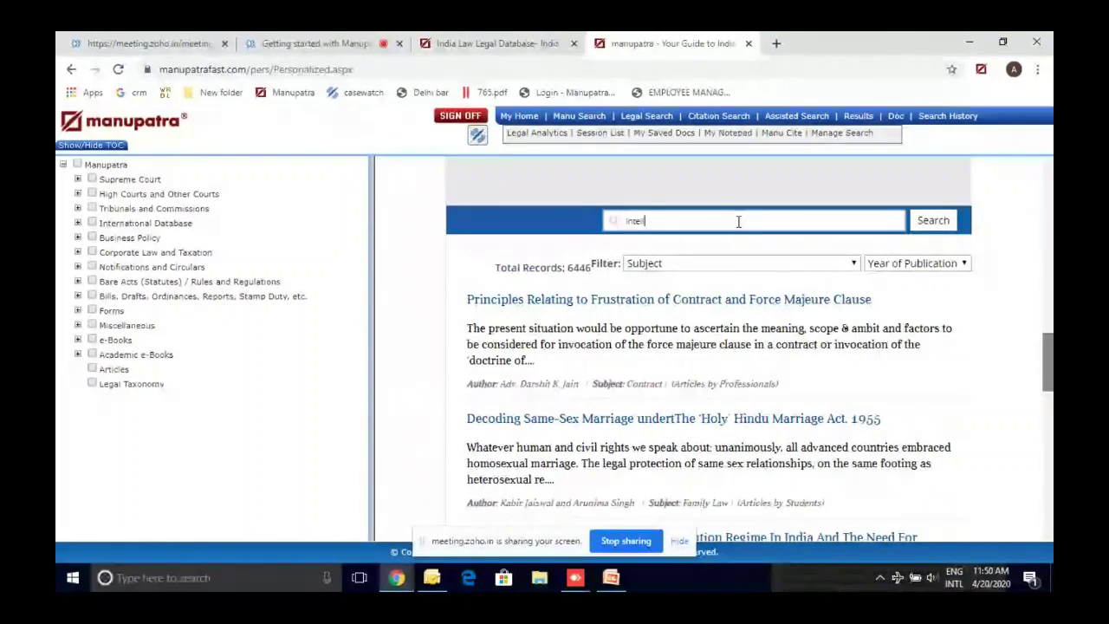
pyautogui.write('ectual propert')
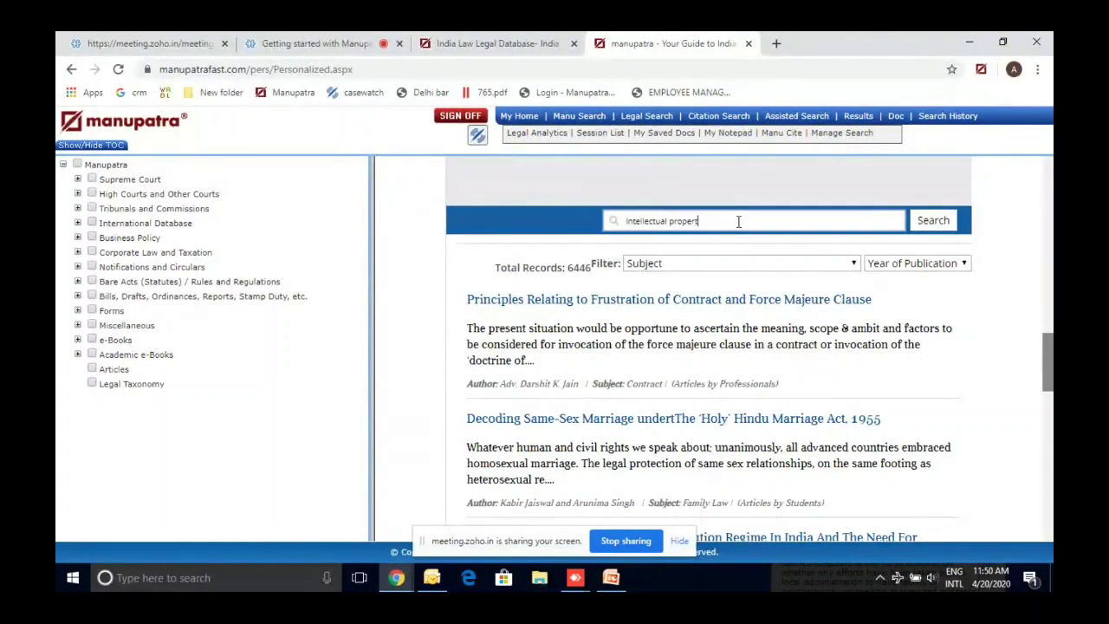
pyautogui.write(' rights')
pyautogui.click(925, 225)
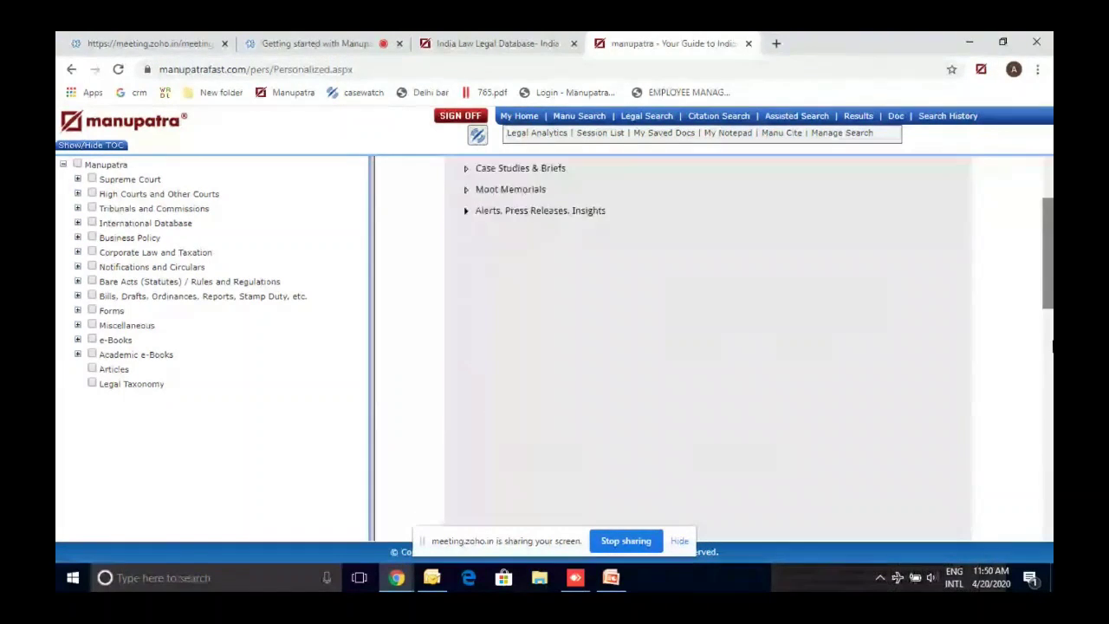
# Filter the article search by the Civil subject and make the article search box ready for a new term.
pyautogui.moveTo(1051, 345); pyautogui.dragTo(1051, 494)
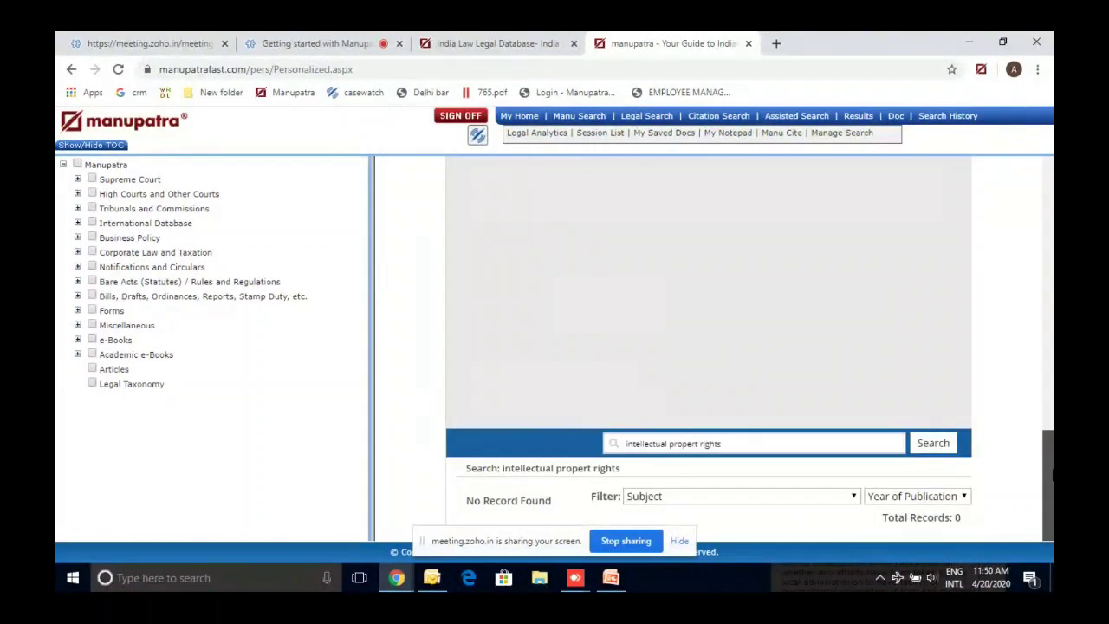
pyautogui.doubleClick(734, 447)
pyautogui.tripleClick(734, 447)
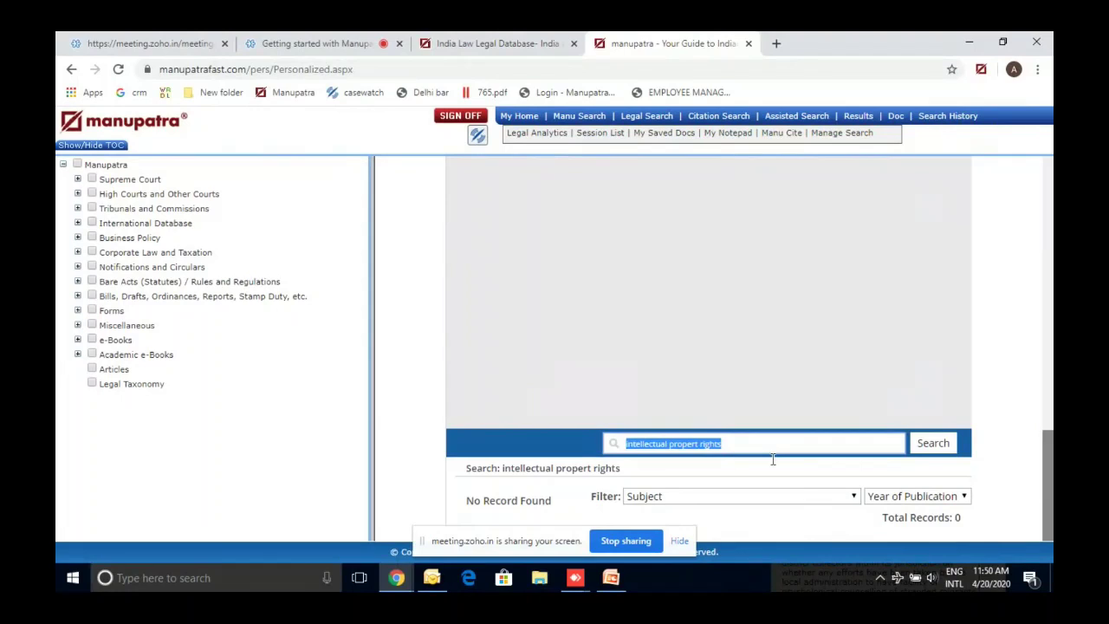
pyautogui.moveTo(626, 444); pyautogui.dragTo(669, 443)
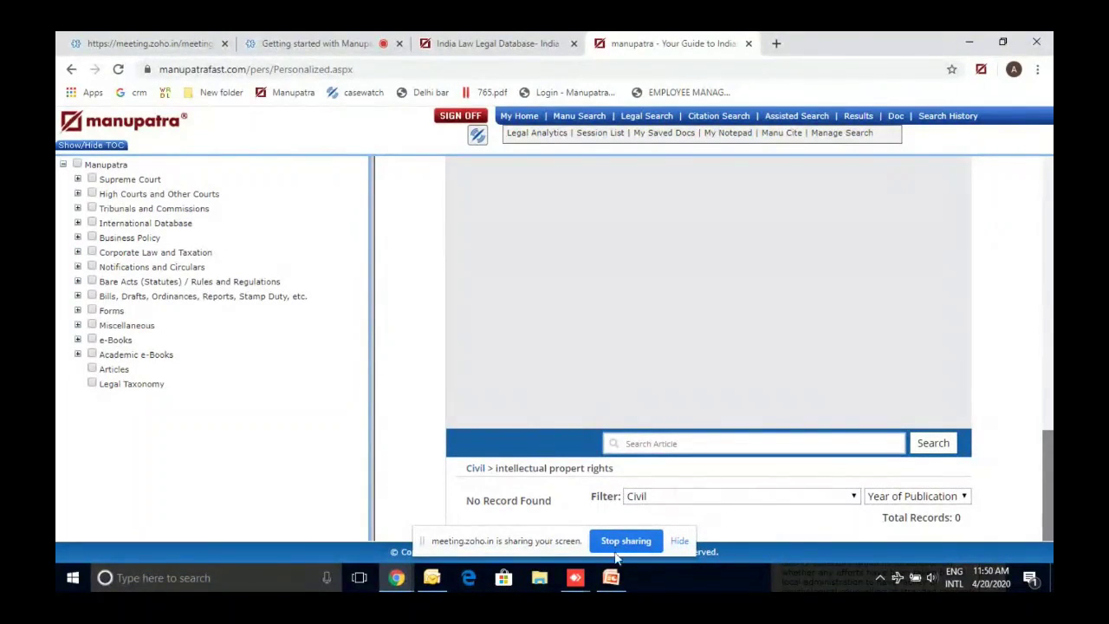
pyautogui.click(672, 444)
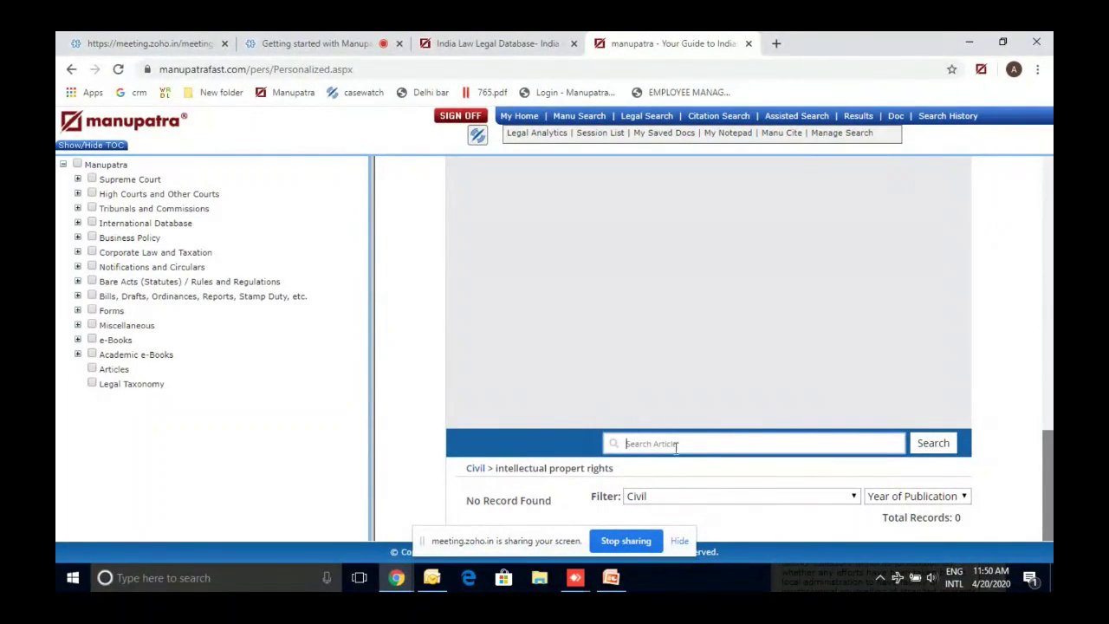
# In Legal Taxonomy, open "Appeal from final decree where no appeal from preliminary decree" under Civil Procedure, Appeals, and look through its cases.
pyautogui.click(123, 388)
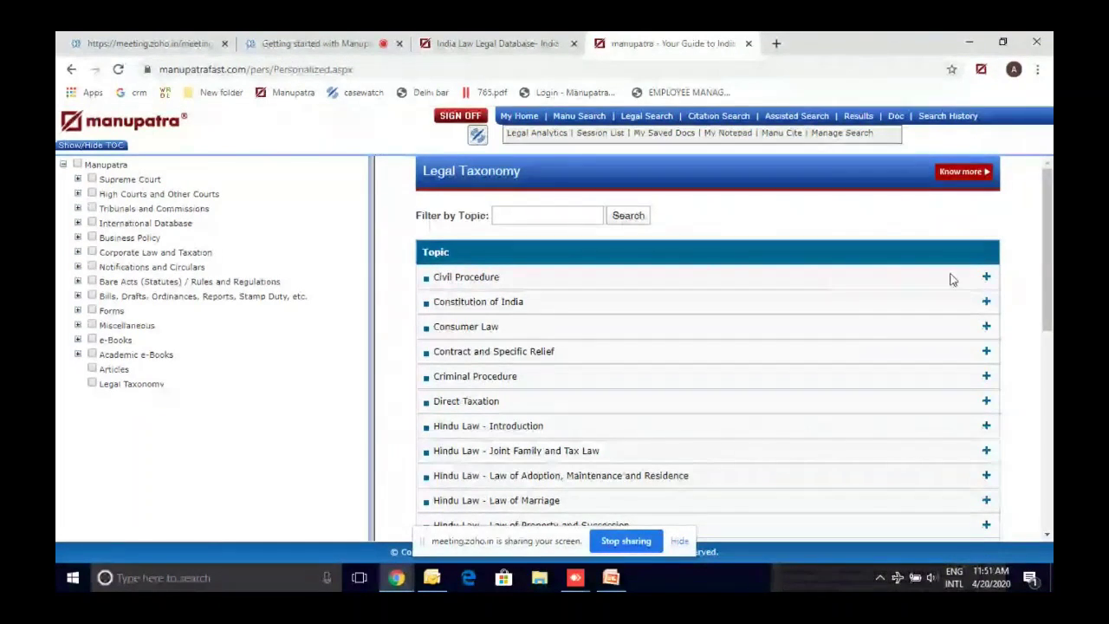
pyautogui.click(985, 279)
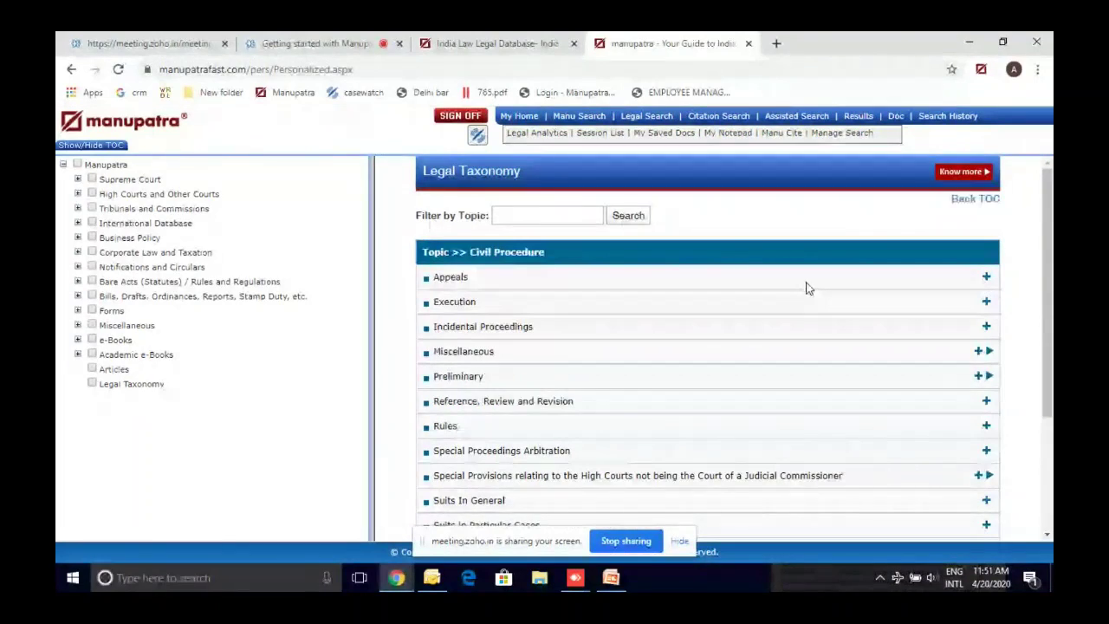
pyautogui.click(987, 278)
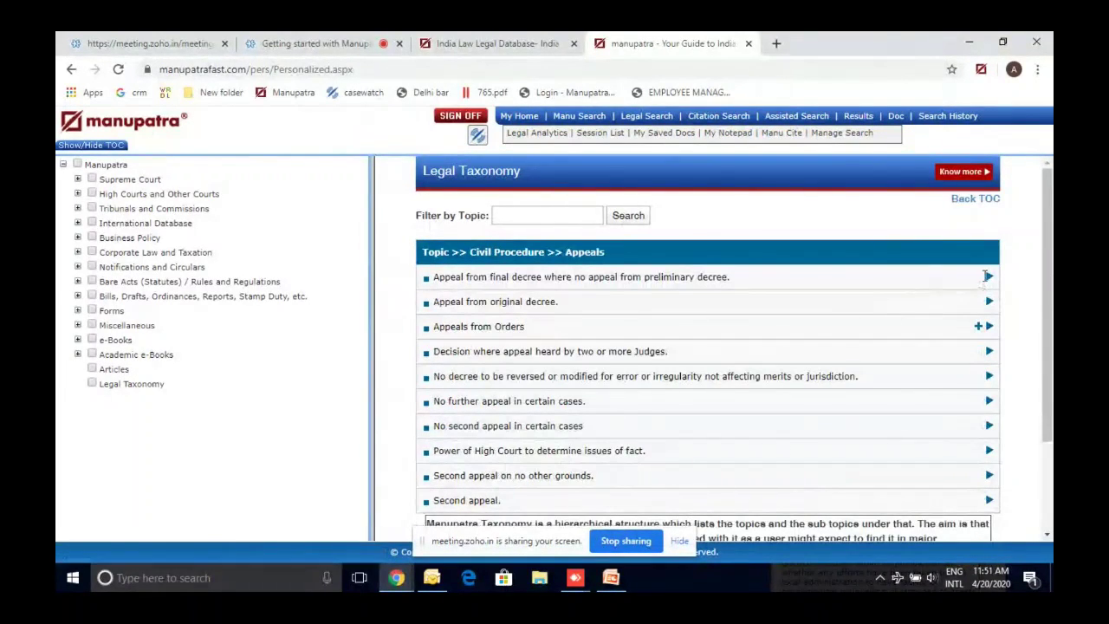
pyautogui.click(988, 276)
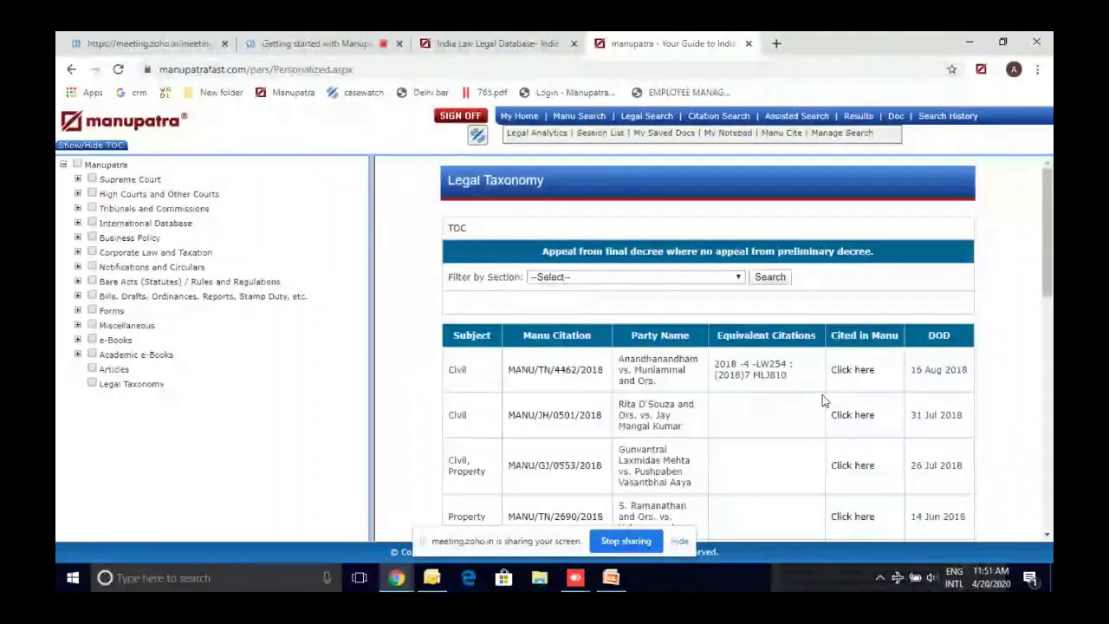
pyautogui.scroll(-1, 824, 400)
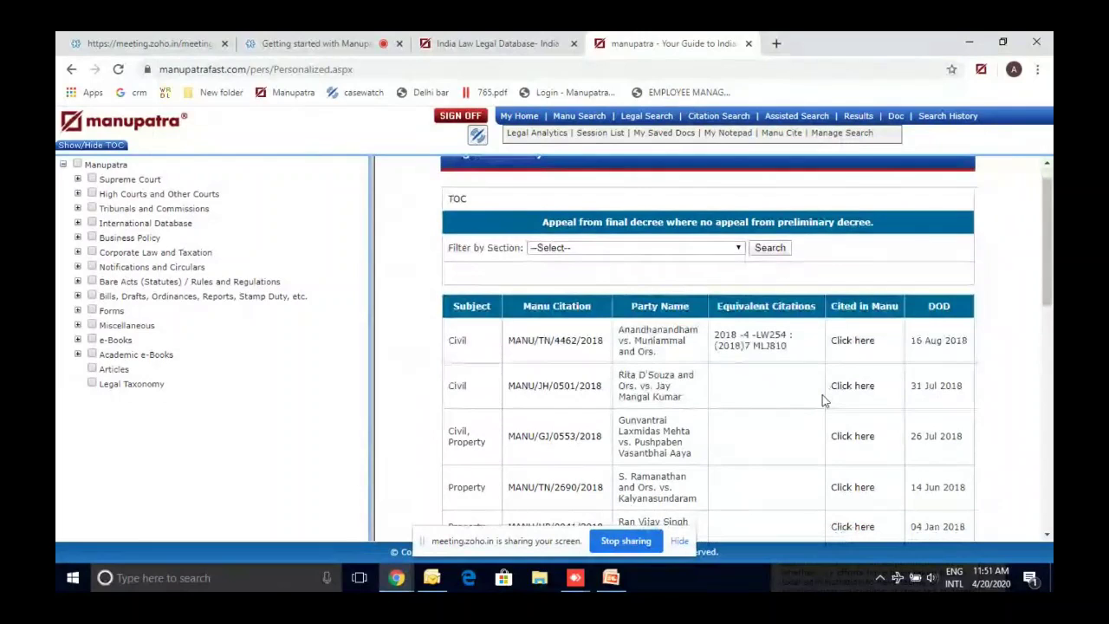
pyautogui.scroll(-4, 824, 396)
pyautogui.scroll(1, 722, 208)
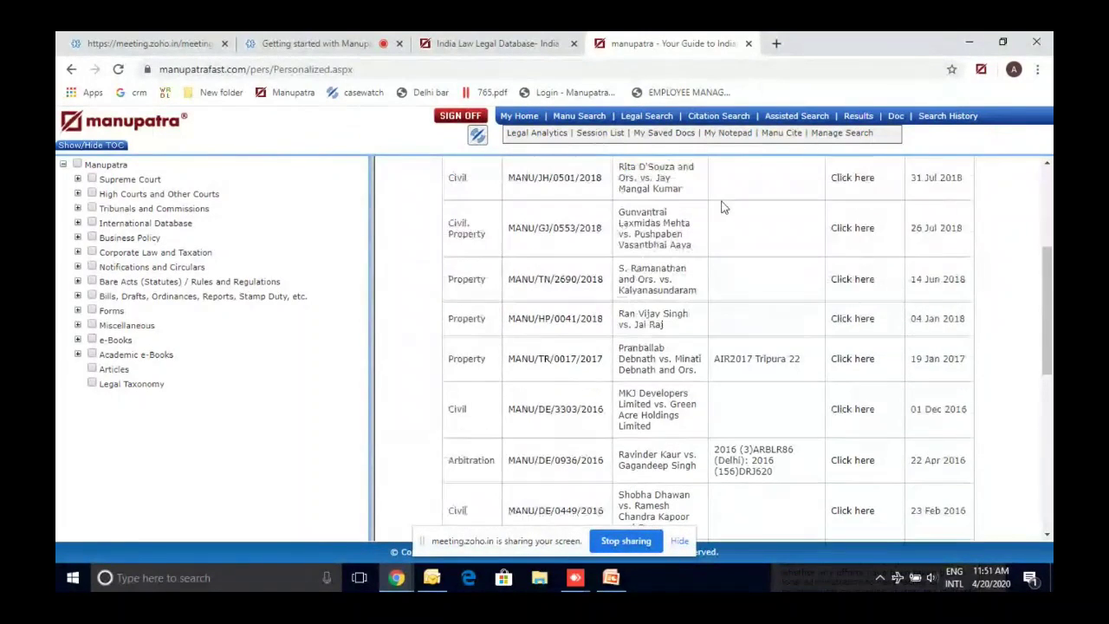
pyautogui.scroll(4, 723, 208)
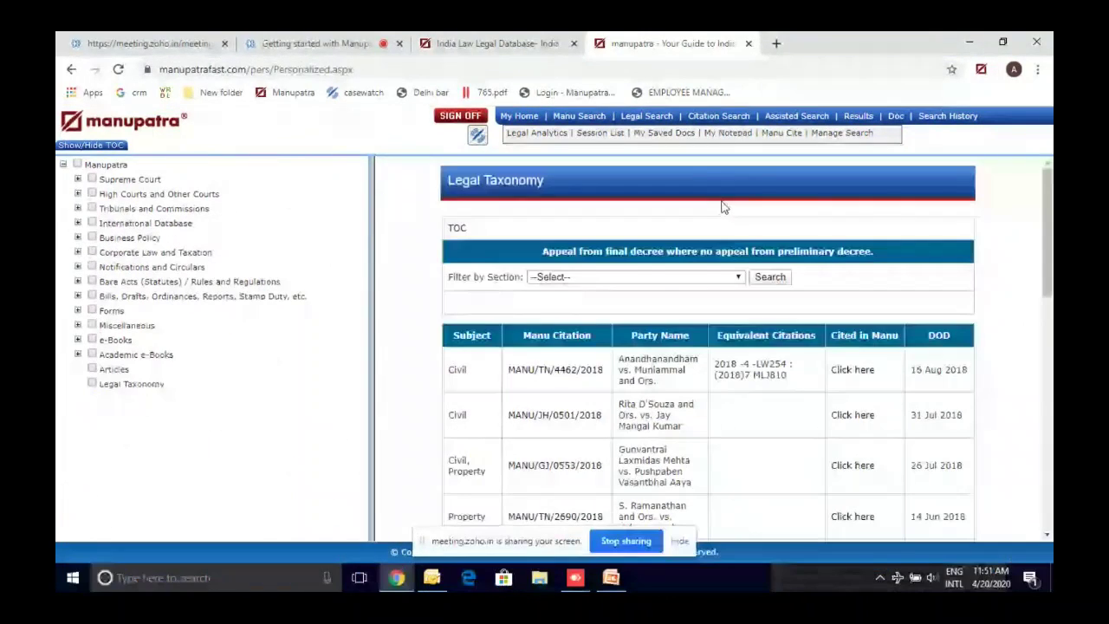
# Return to the main Legal Taxonomy topic list and look through the topics.
pyautogui.click(70, 70)
pyautogui.click(69, 71)
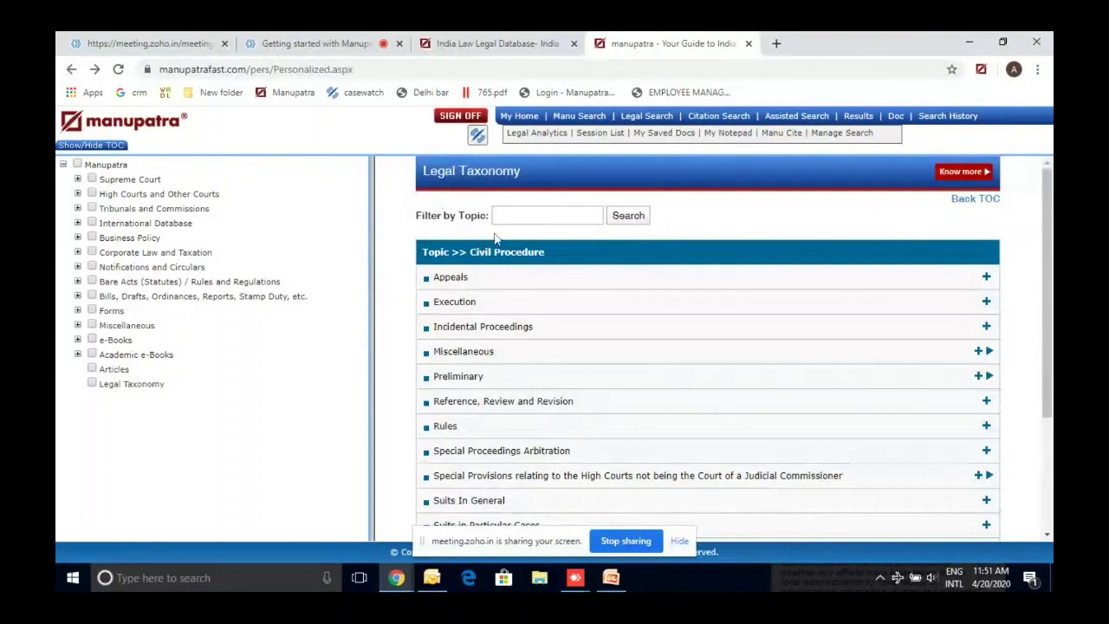
pyautogui.click(71, 73)
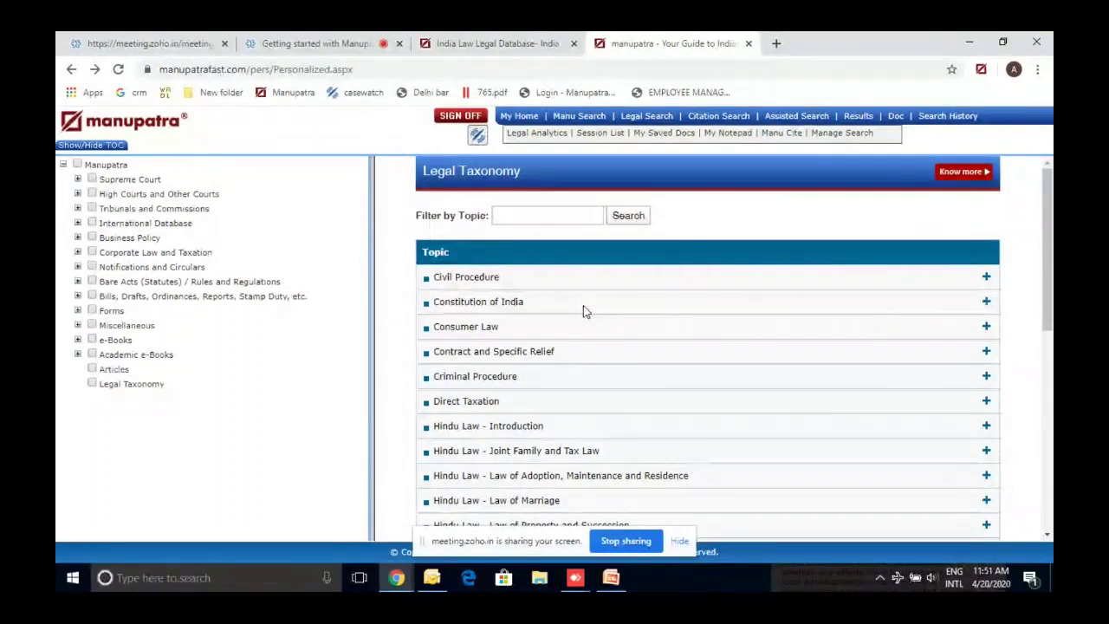
pyautogui.scroll(-1, 584, 311)
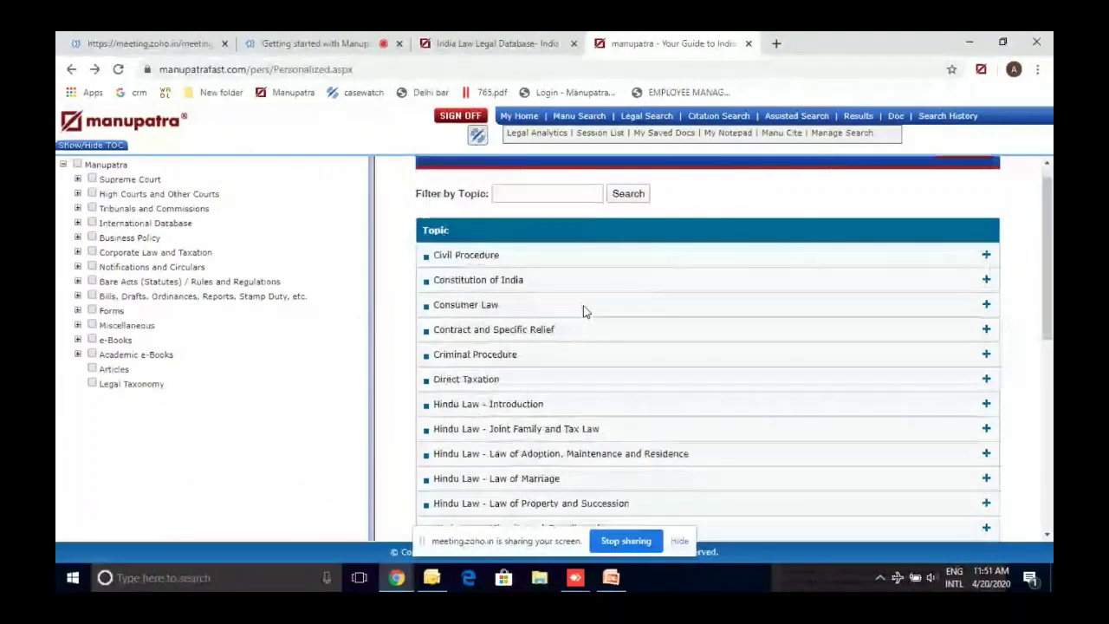
# Look through the remaining Legal Taxonomy topics and return to the My Home page.
pyautogui.scroll(-1, 584, 311)
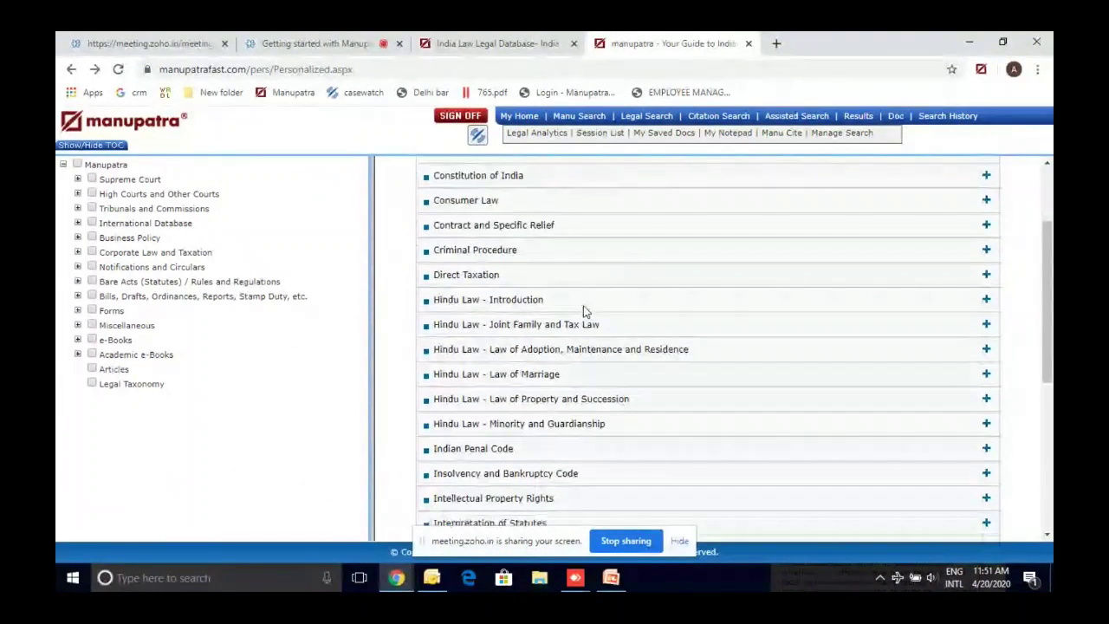
pyautogui.scroll(-2, 584, 311)
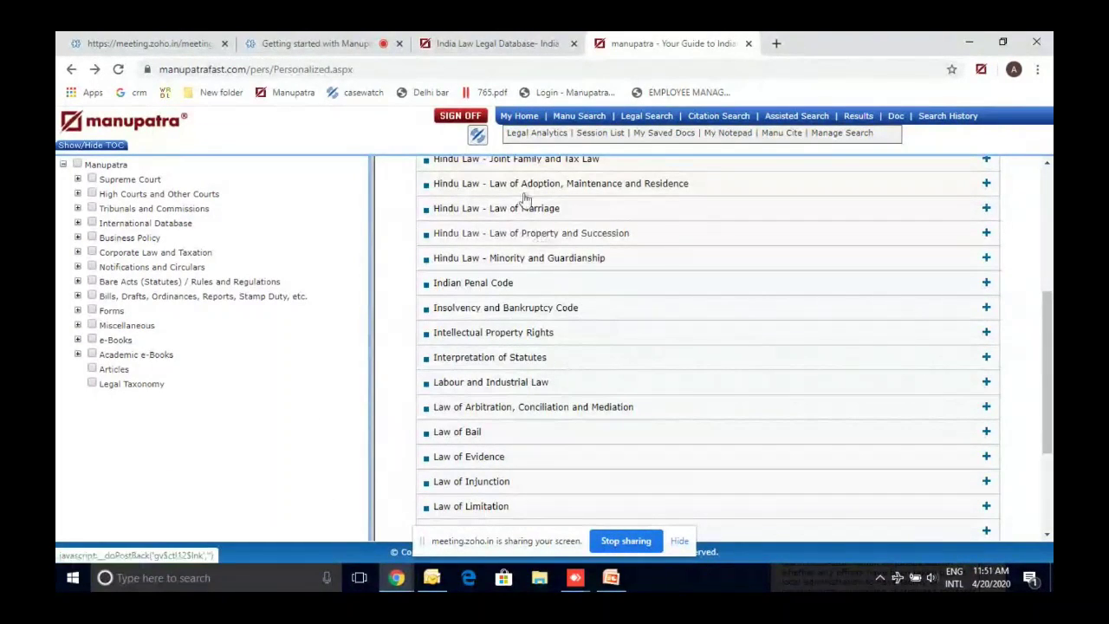
pyautogui.click(511, 122)
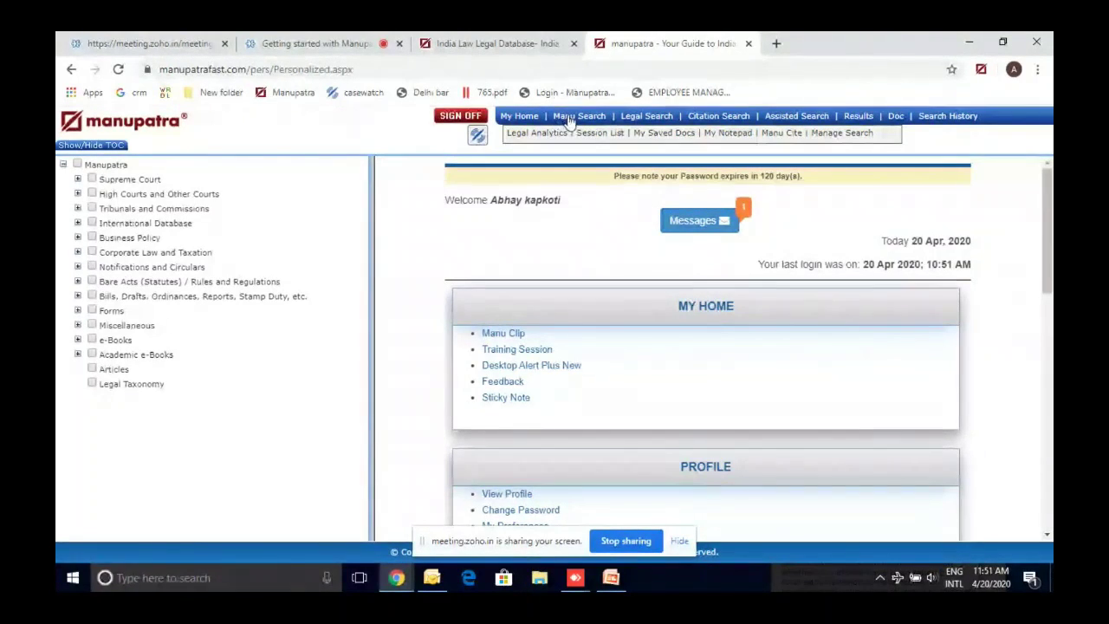
# Open the Manu Search page and narrow the table-of-contents pane to make the whole search area fit.
pyautogui.click(572, 117)
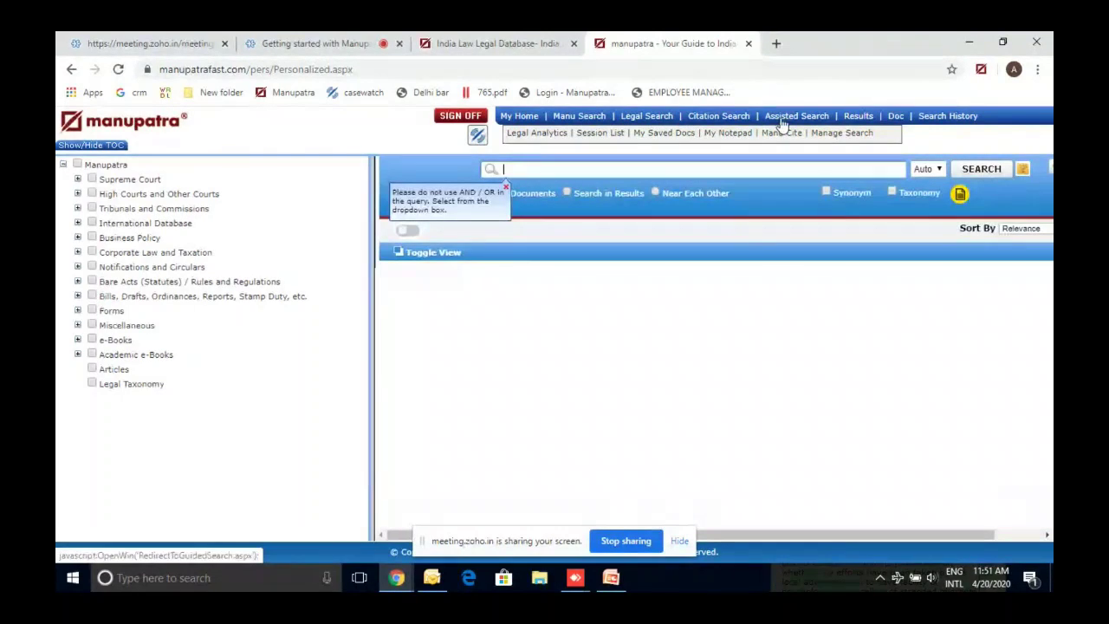
pyautogui.click(593, 122)
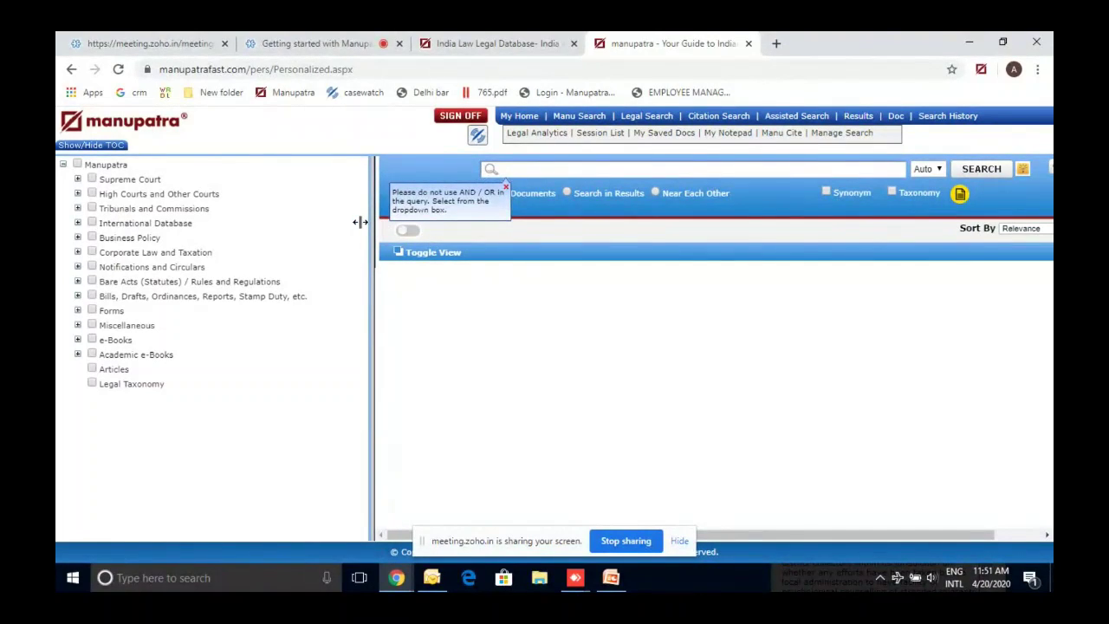
pyautogui.moveTo(361, 222); pyautogui.dragTo(271, 242)
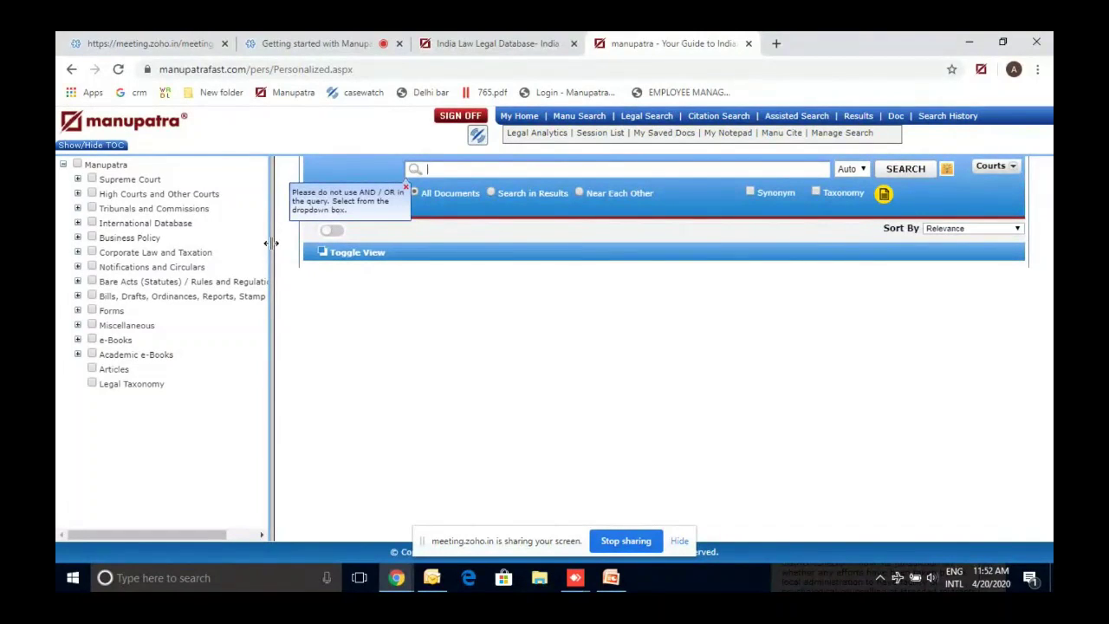
pyautogui.moveTo(271, 242); pyautogui.dragTo(304, 225)
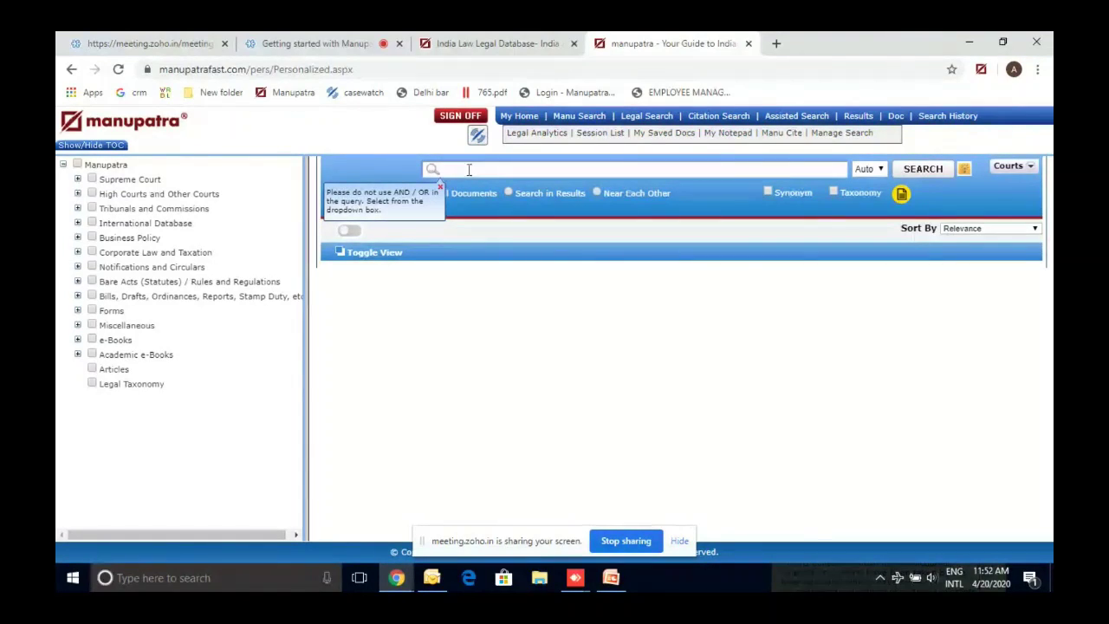
# Search the database for "compassionate appointment for divorced daughter".
pyautogui.write('compassi')
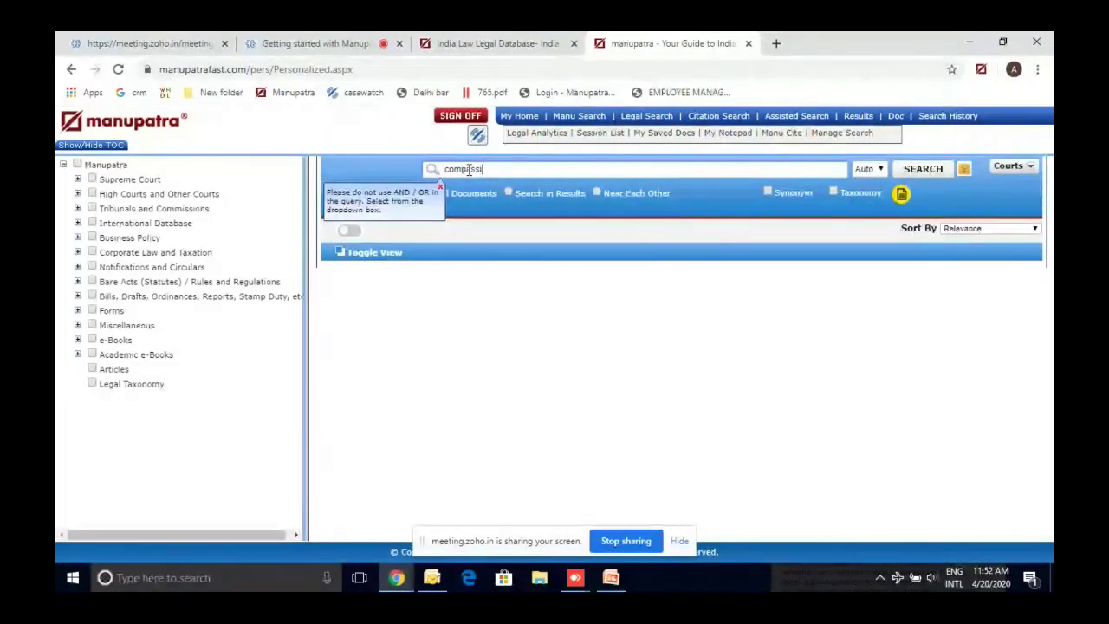
pyautogui.write('onate appointm')
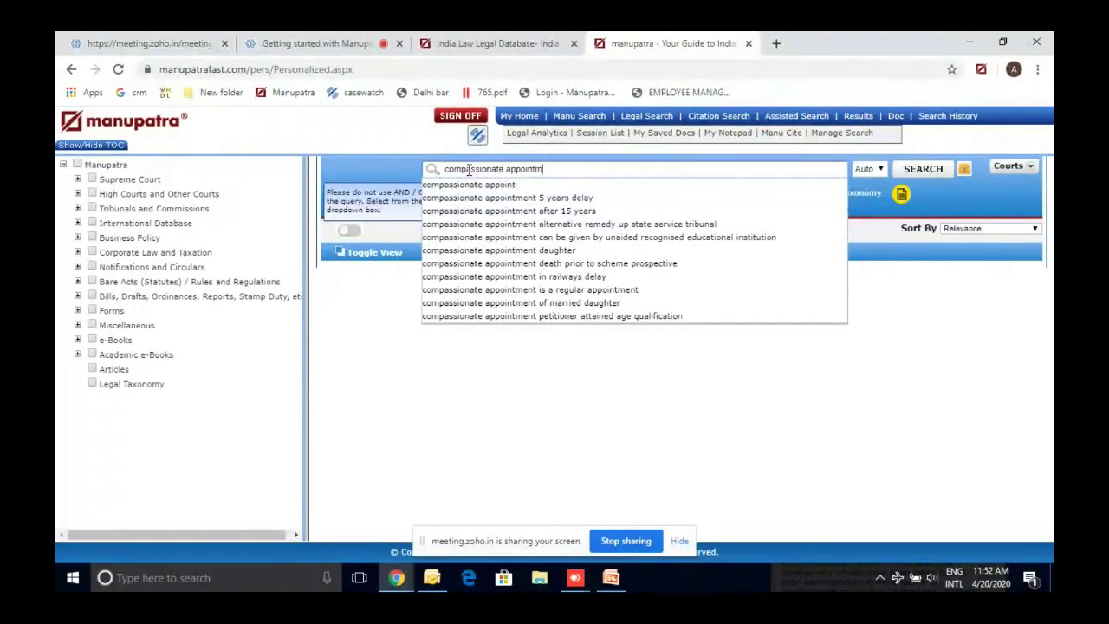
pyautogui.write('ent for ')
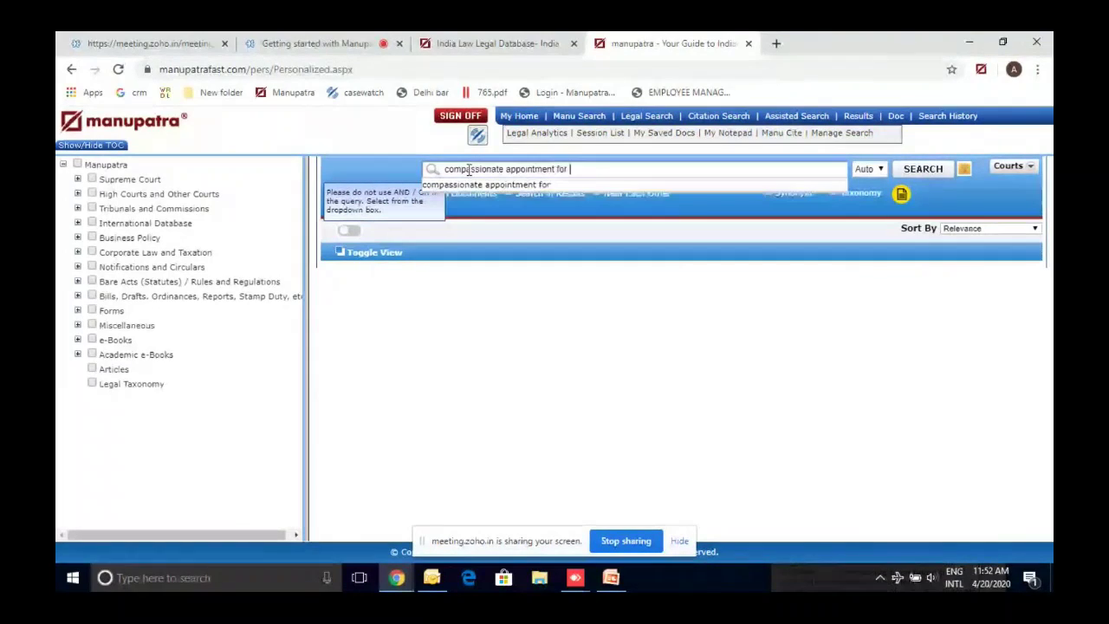
pyautogui.write('divorced ')
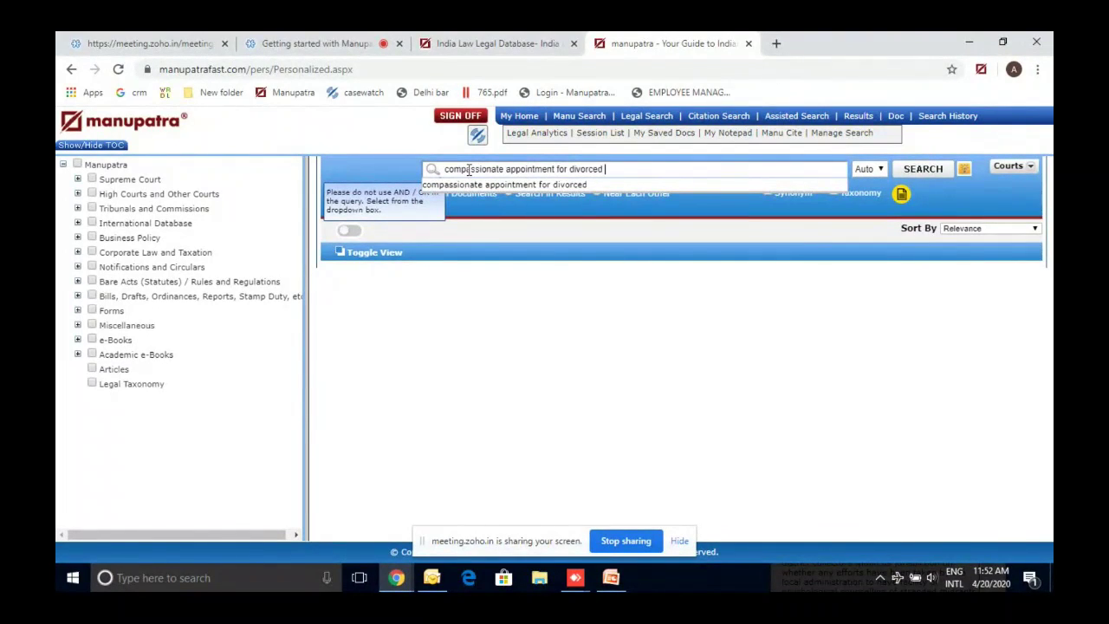
pyautogui.write('daughter')
pyautogui.click(924, 171)
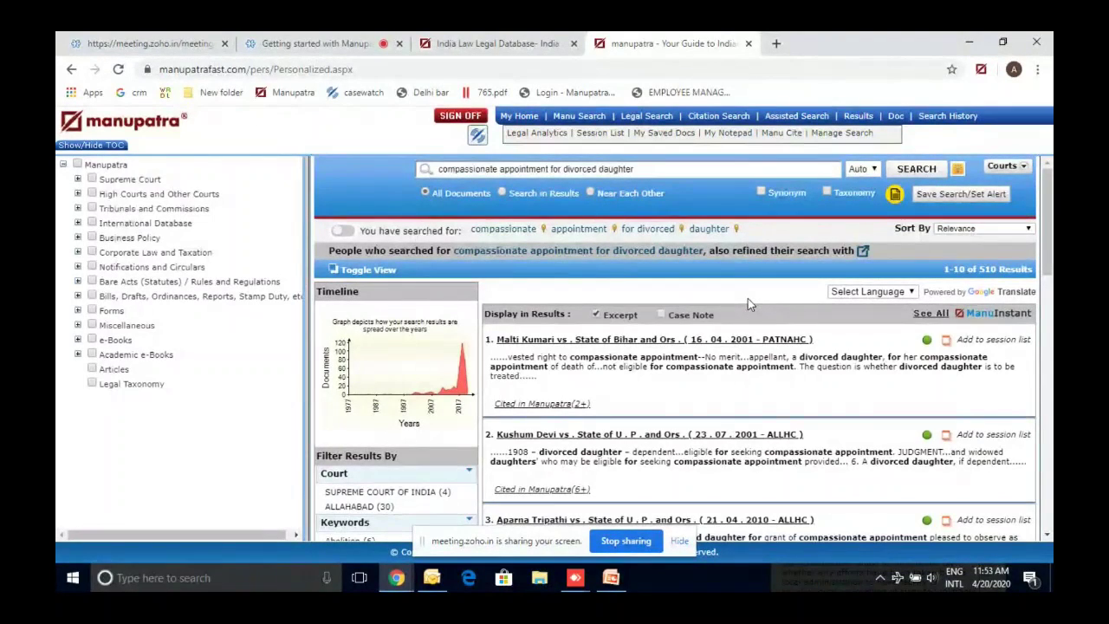
# Open the first case in the search results, the Patna High Court judgment of 16.04.2001.
pyautogui.scroll(-1, 749, 304)
pyautogui.scroll(-1, 749, 303)
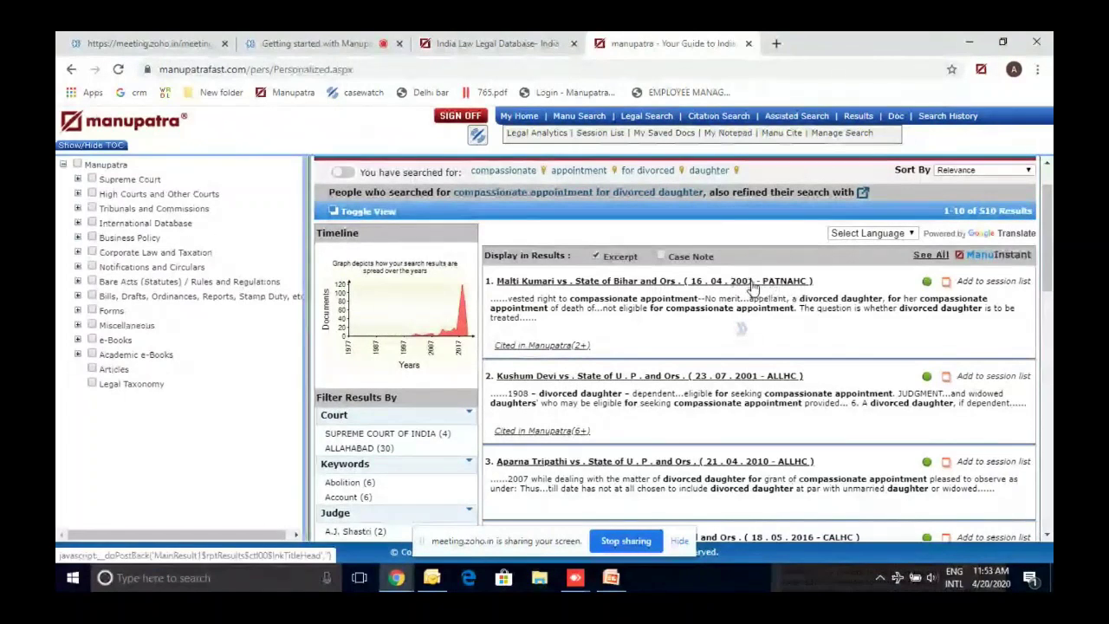
pyautogui.click(754, 287)
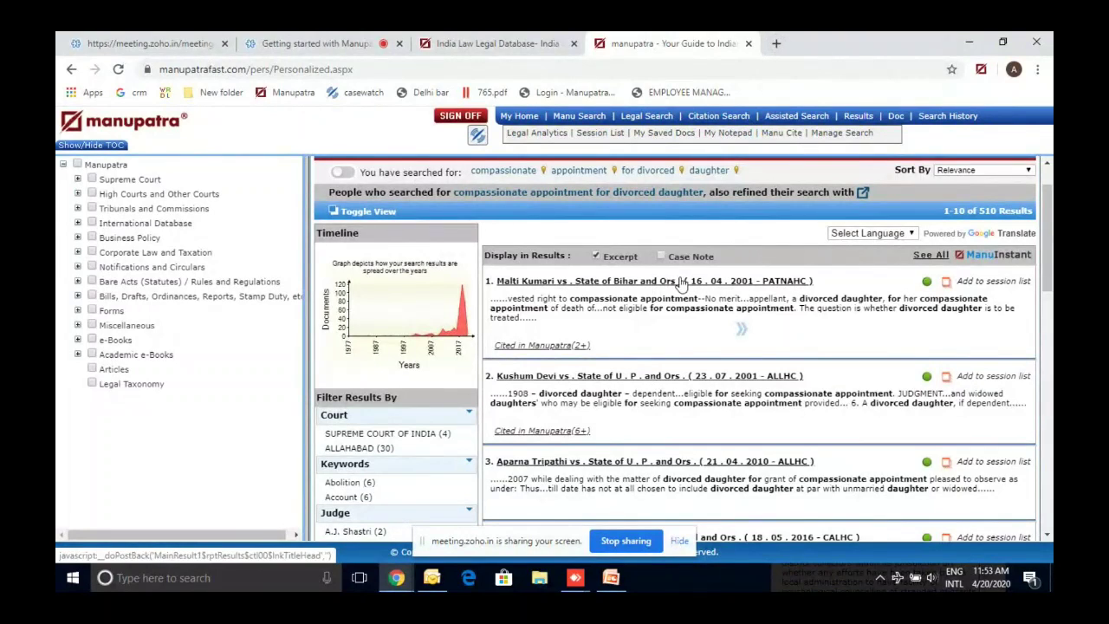
pyautogui.click(681, 283)
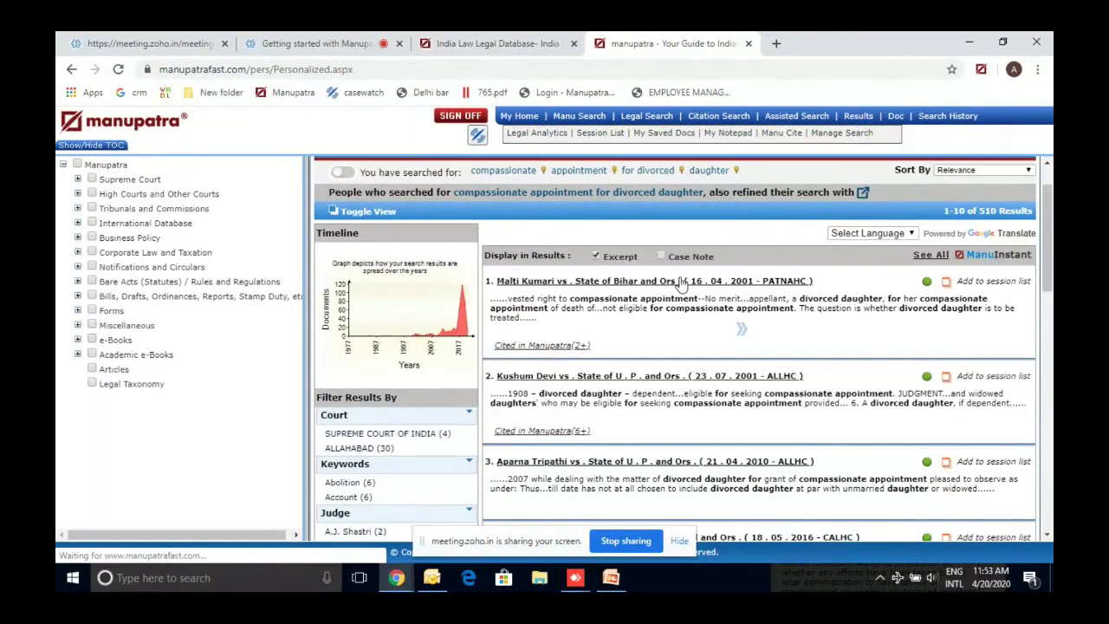
# Load Google in a new browser tab to test the connection, and request the first case again from the search results.
pyautogui.click(779, 44)
pyautogui.write('go')
pyautogui.press('Return')
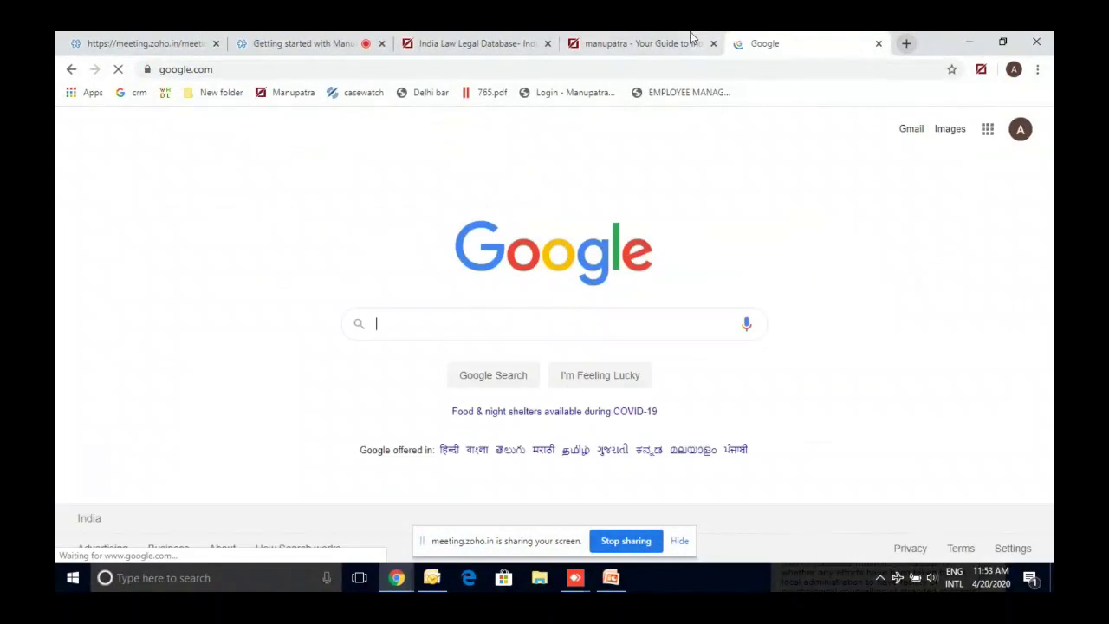
pyautogui.click(665, 39)
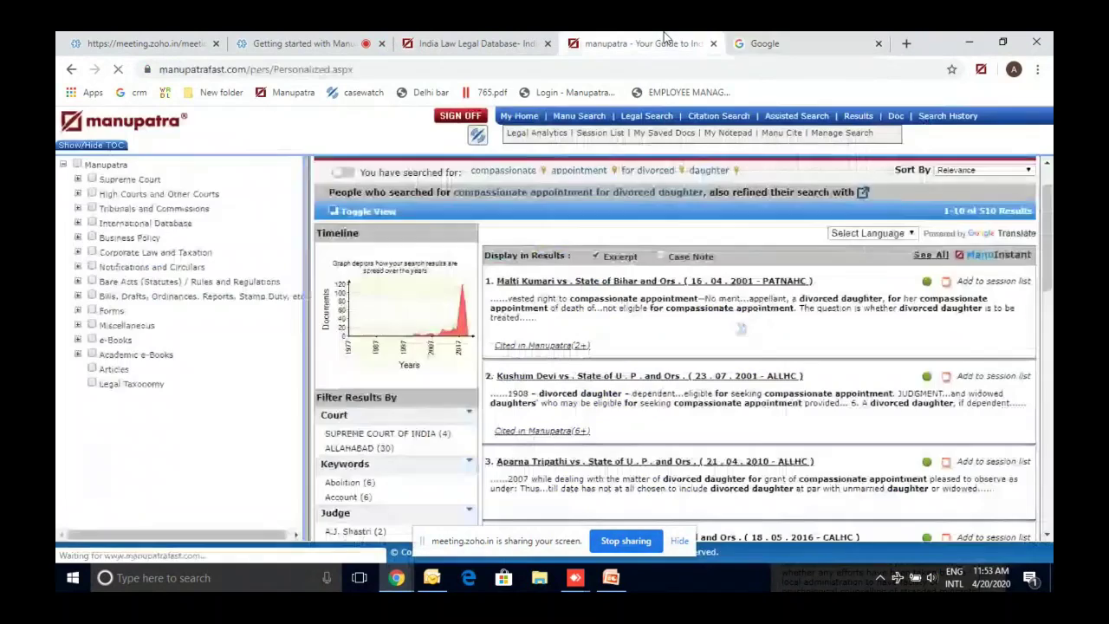
pyautogui.click(641, 282)
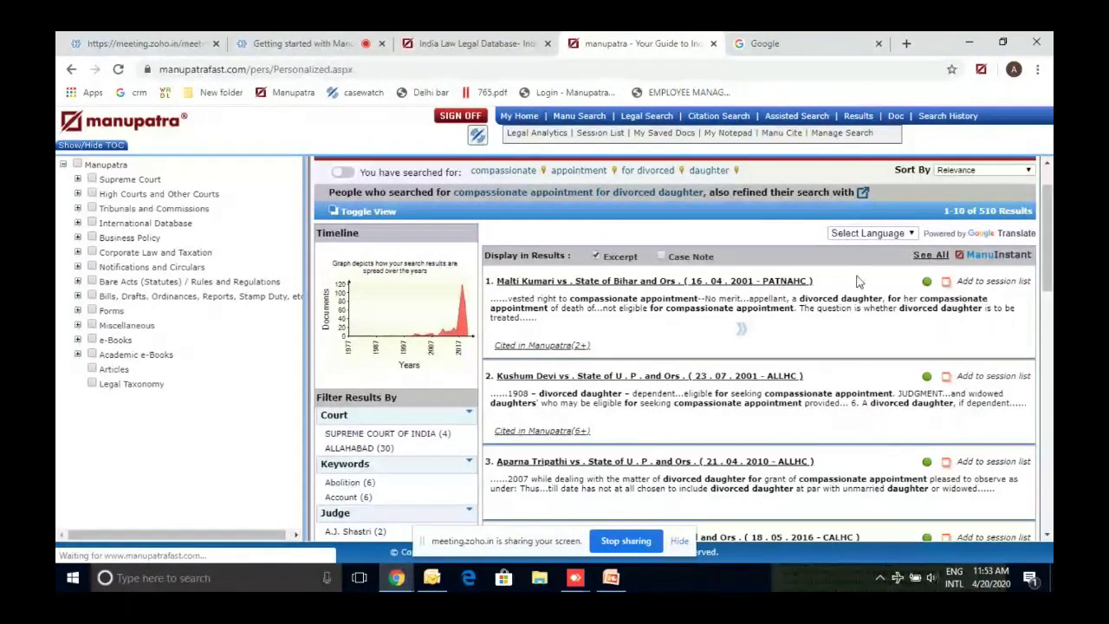
# Try to open the first case in a separate window twice, closing the window each time.
pyautogui.click(946, 286)
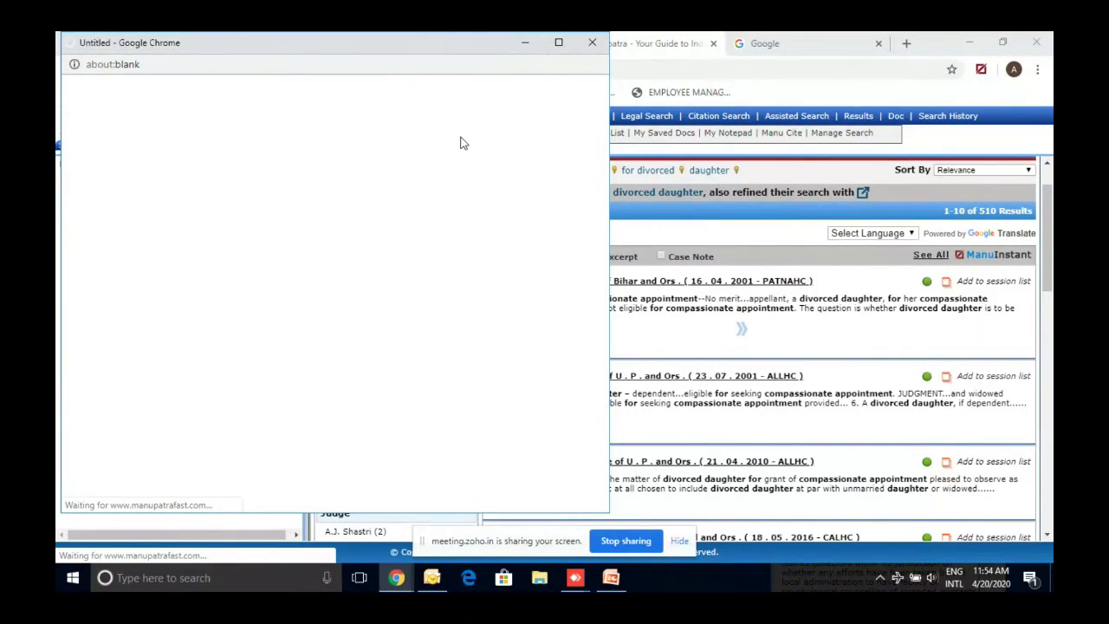
pyautogui.click(592, 43)
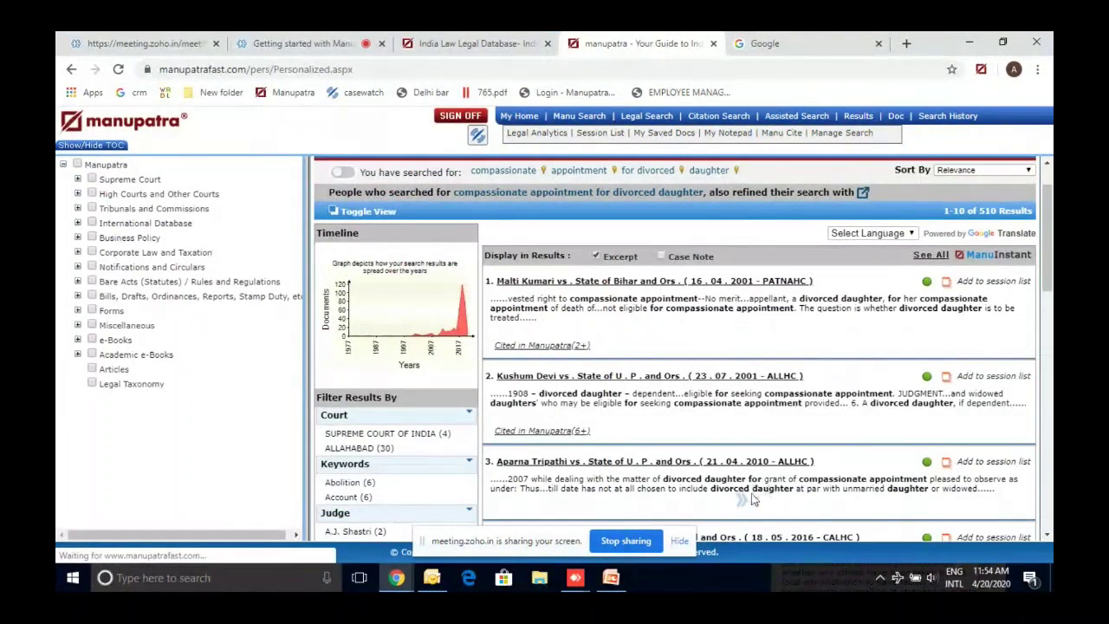
pyautogui.click(906, 43)
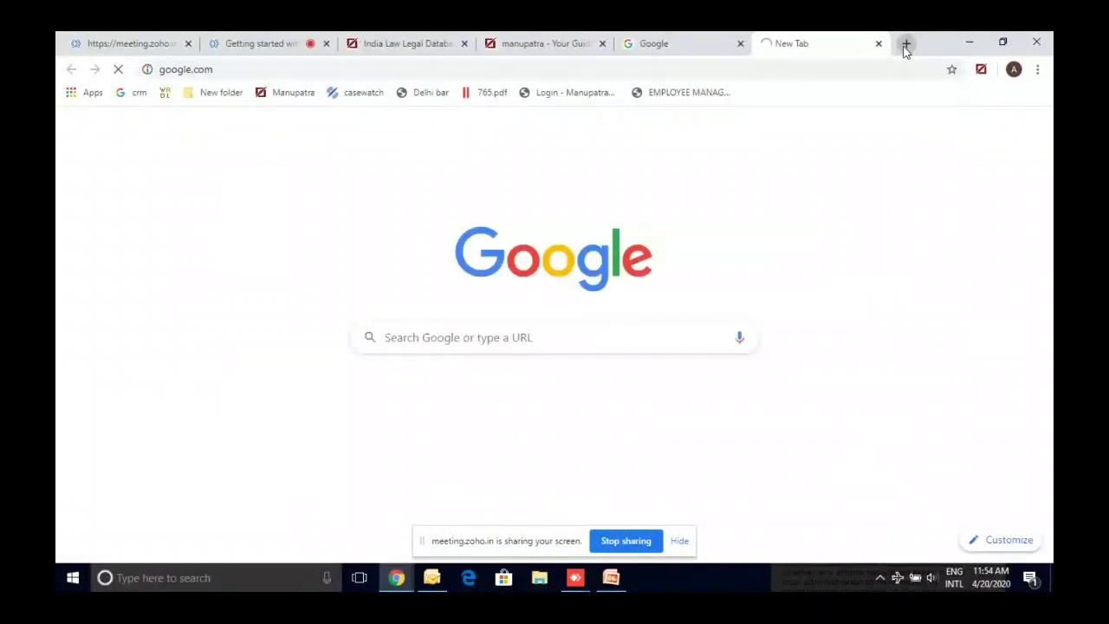
pyautogui.click(878, 43)
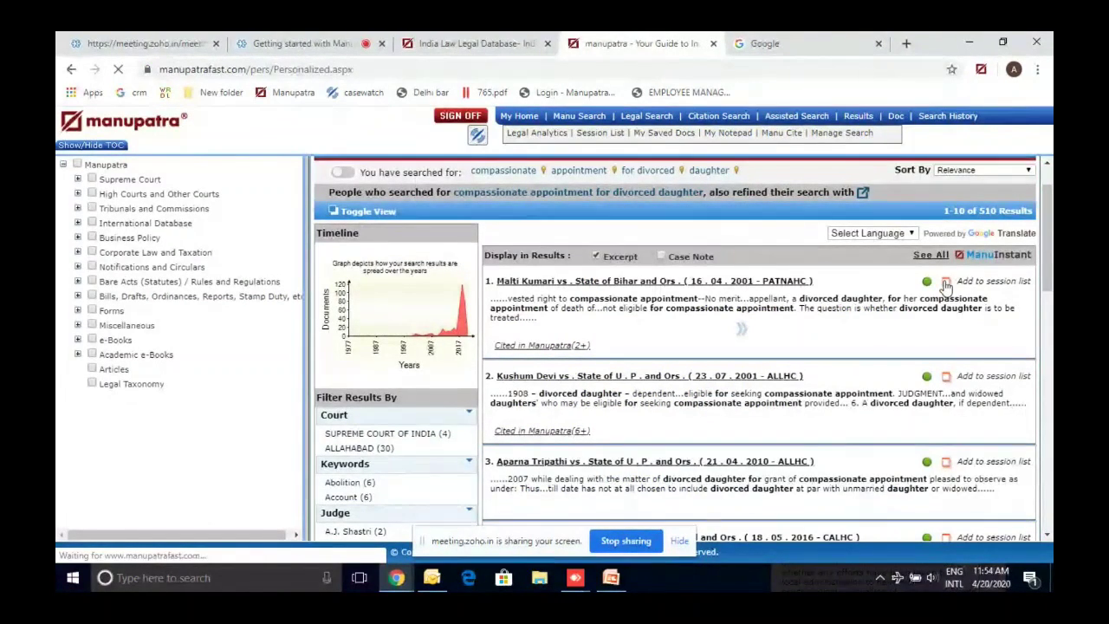
pyautogui.click(947, 286)
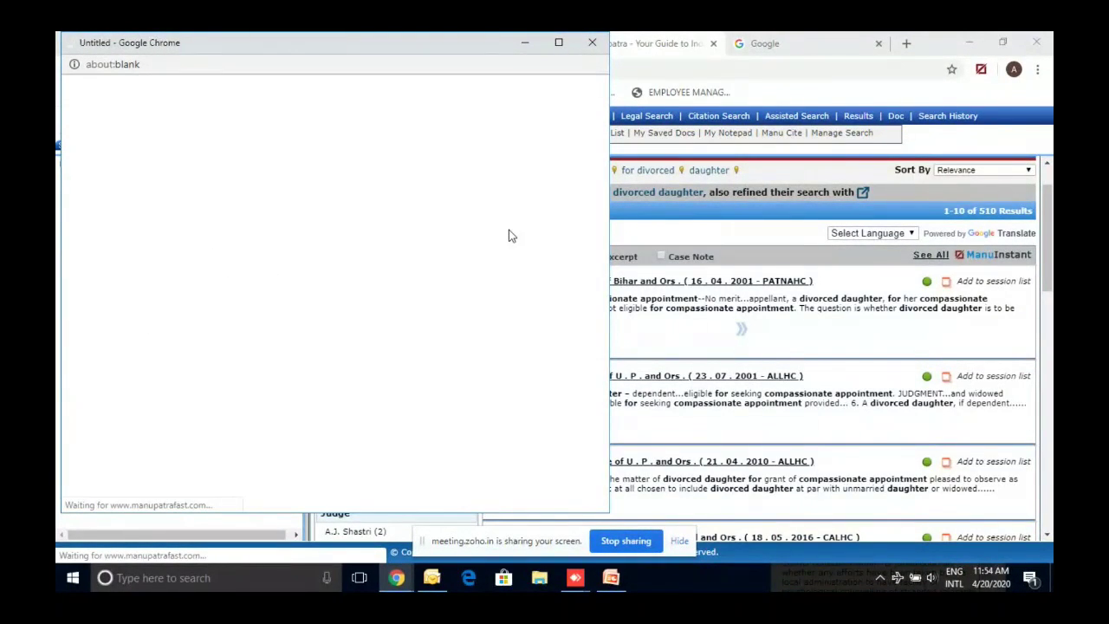
pyautogui.click(592, 43)
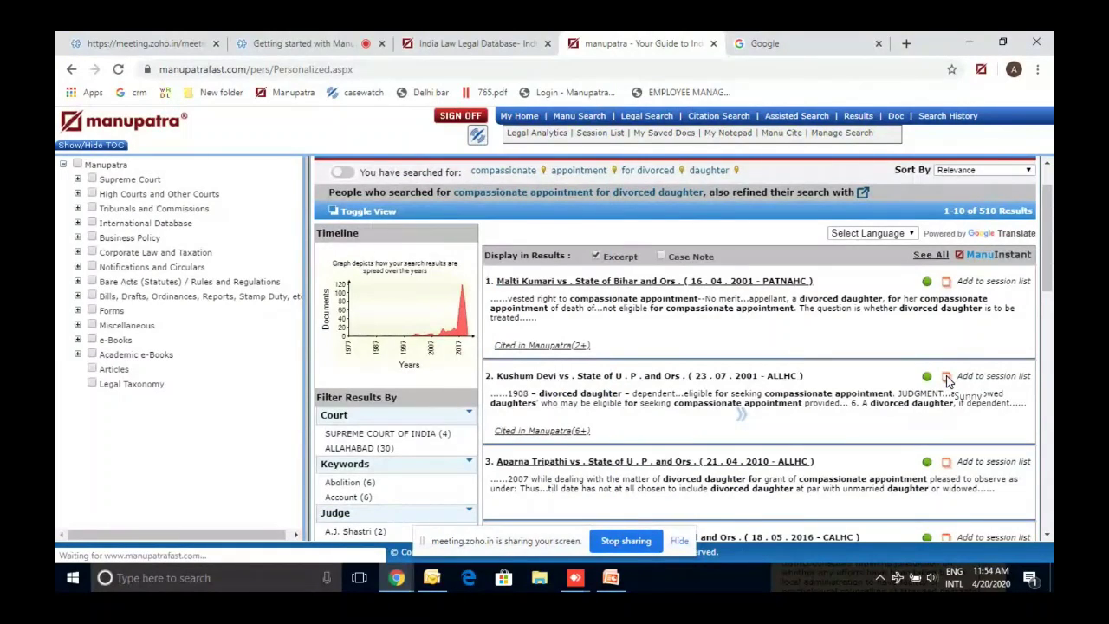
# Look through the header of the opened Patna High Court judgment, including its judges, acts and cases referred.
pyautogui.scroll(3, 523, 318)
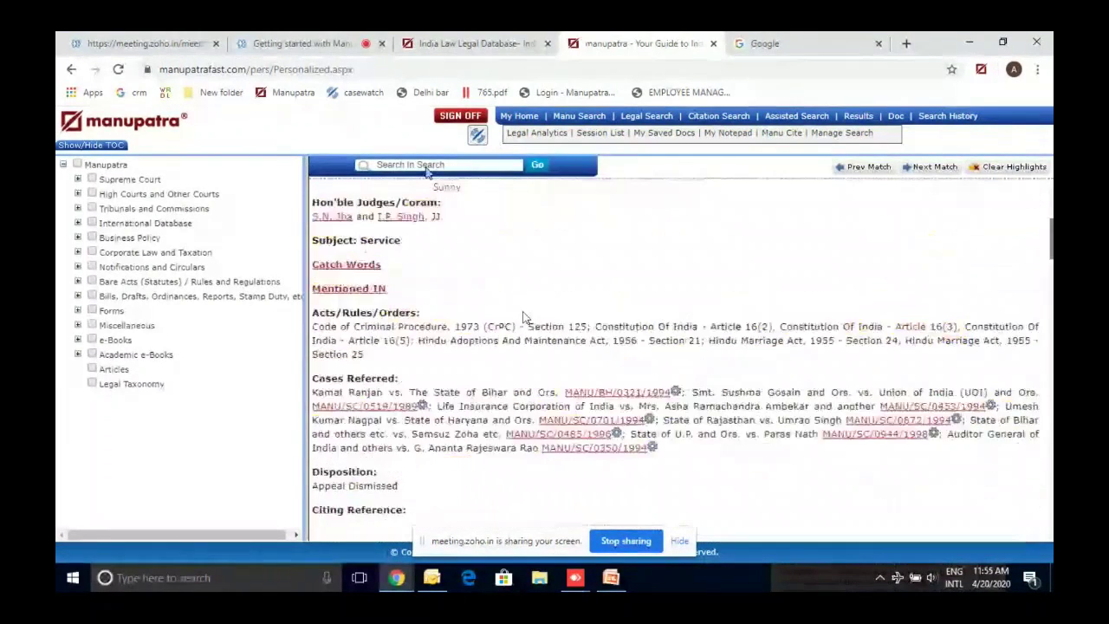
pyautogui.scroll(3, 523, 318)
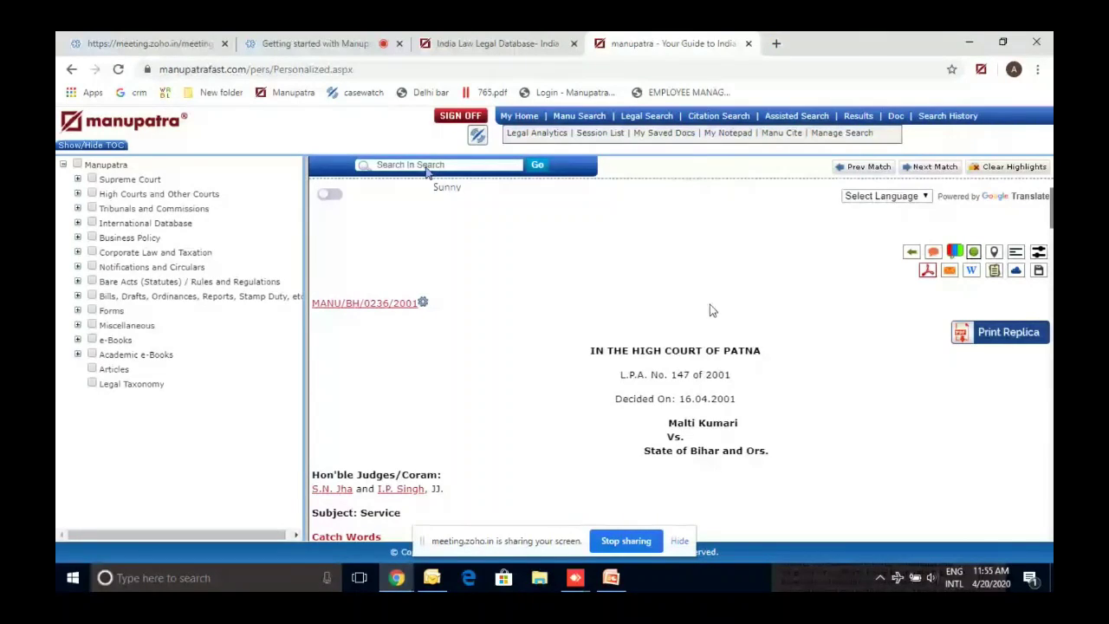
pyautogui.scroll(-2, 616, 388)
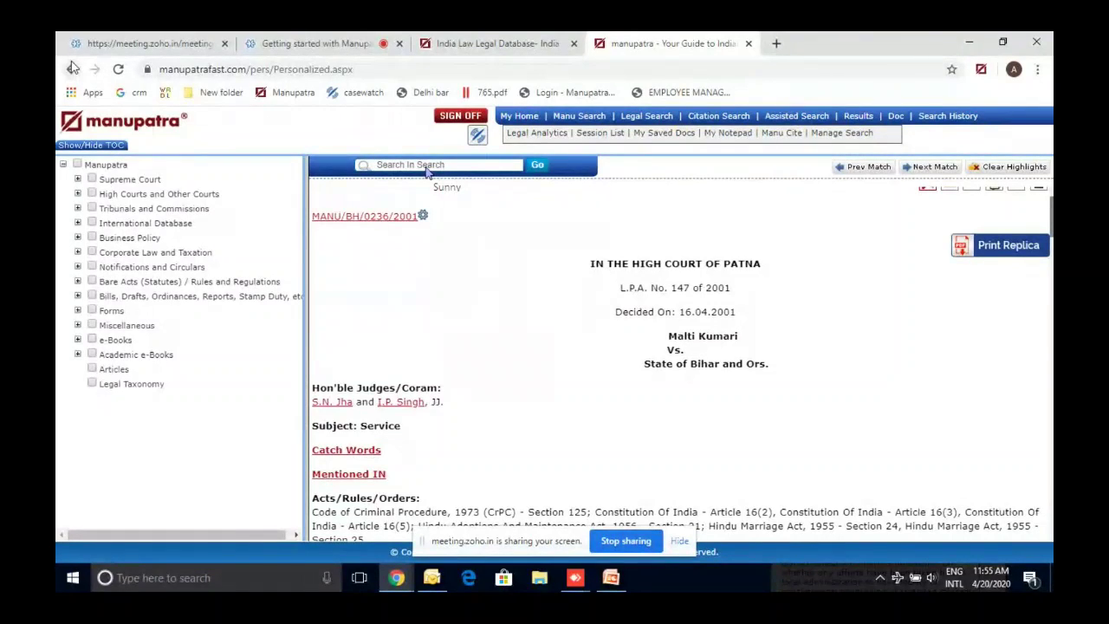
# Return to the last search results and view the first and second cases in a separate window.
pyautogui.click(860, 117)
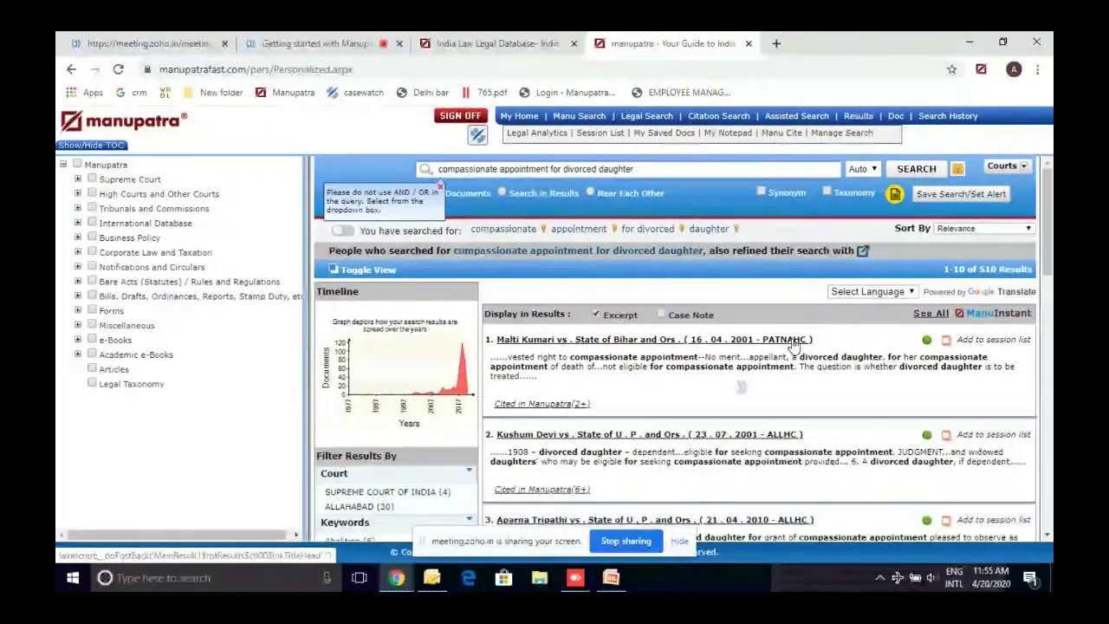
pyautogui.click(768, 340)
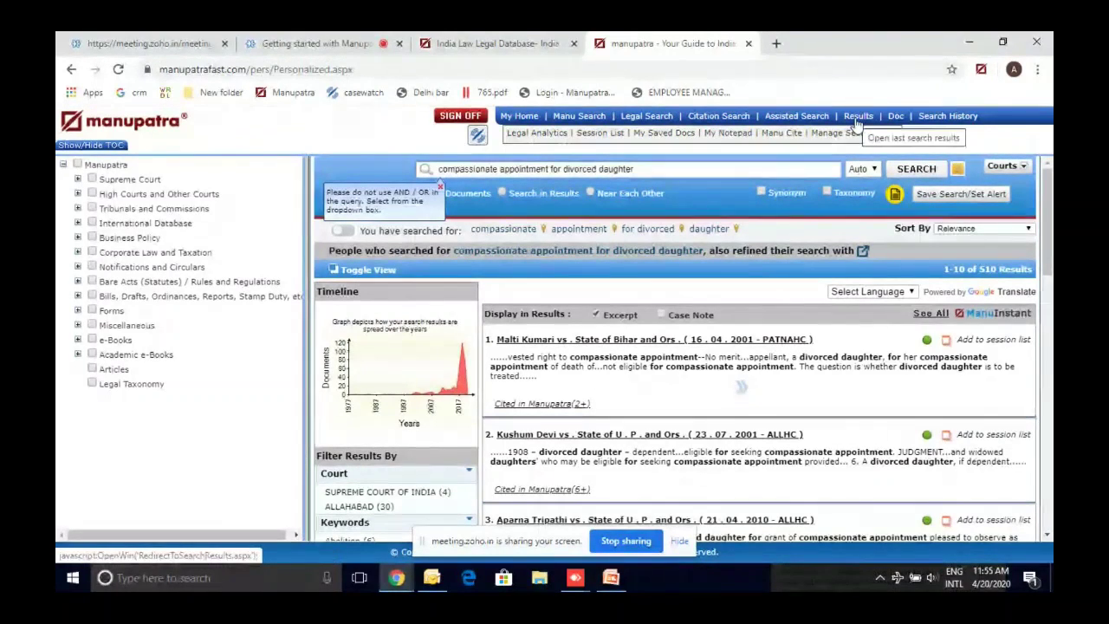
pyautogui.click(946, 341)
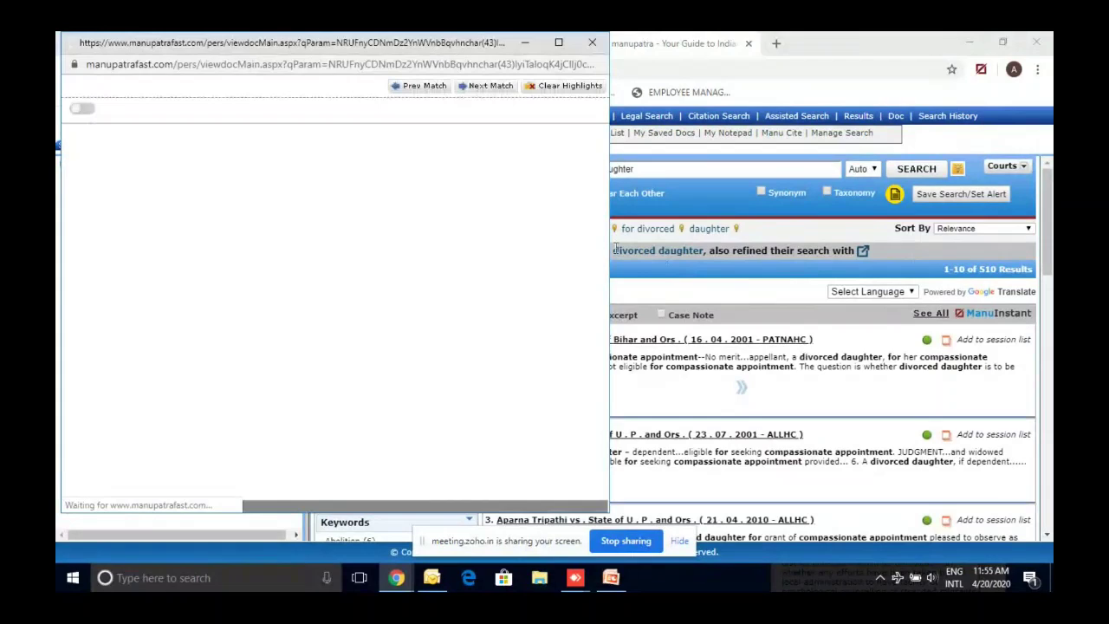
pyautogui.click(891, 423)
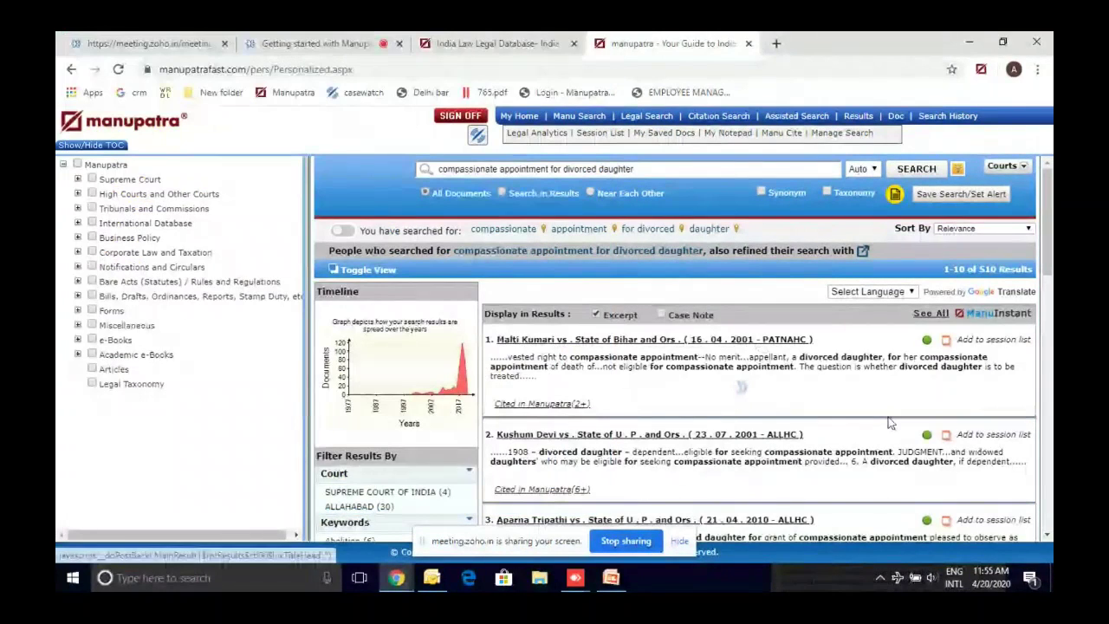
pyautogui.click(947, 436)
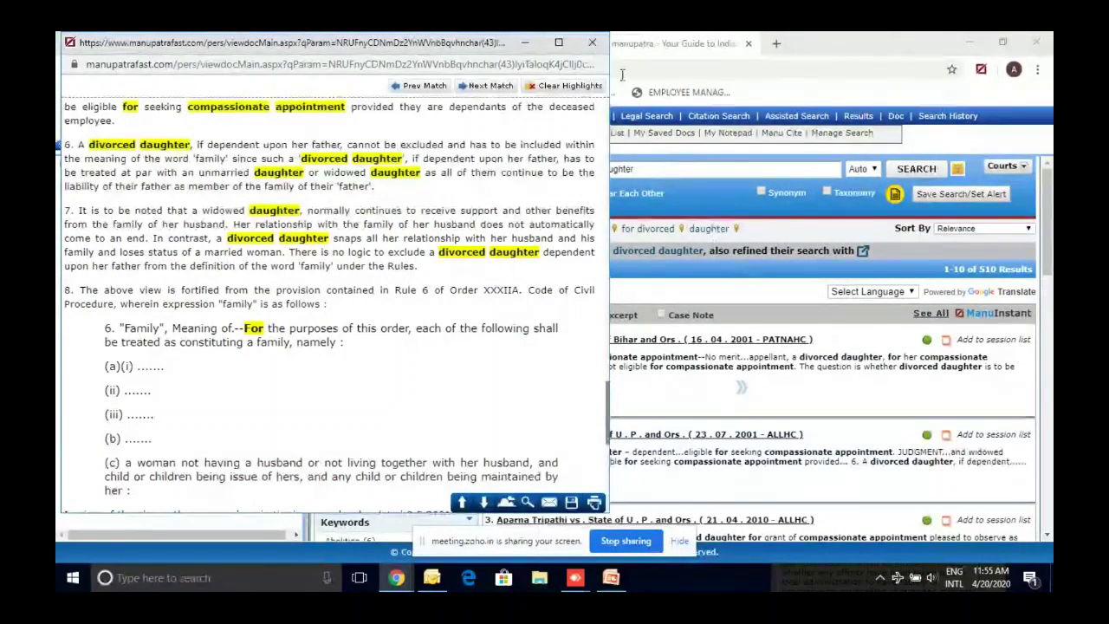
pyautogui.click(617, 267)
# Show the ManuInstant summary of the first case in the search results.
pyautogui.scroll(-1, 620, 274)
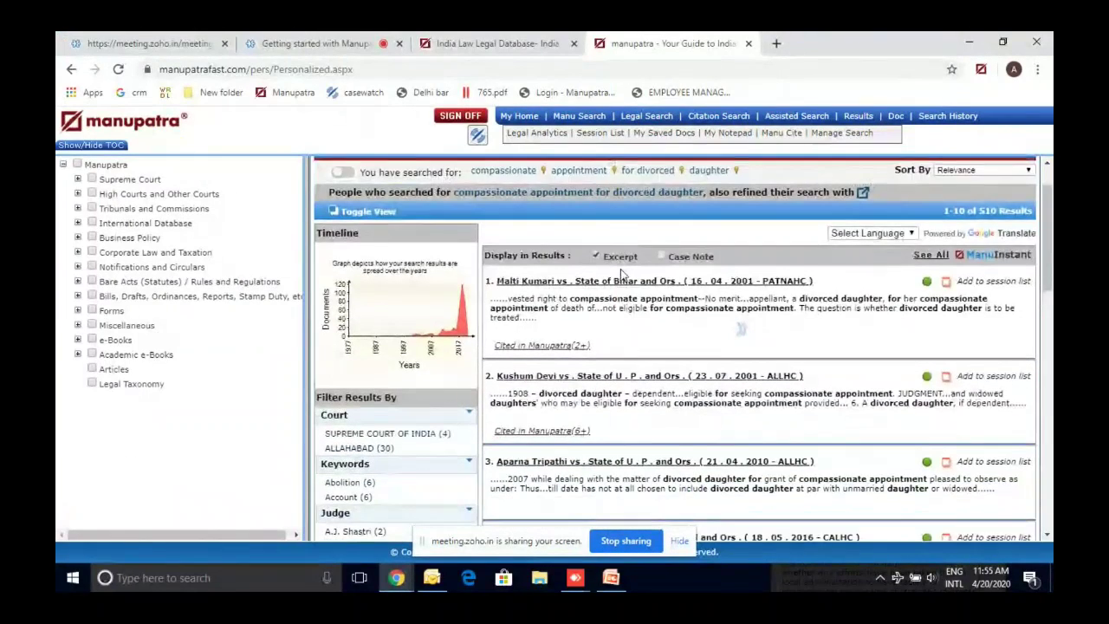
pyautogui.scroll(-1, 621, 270)
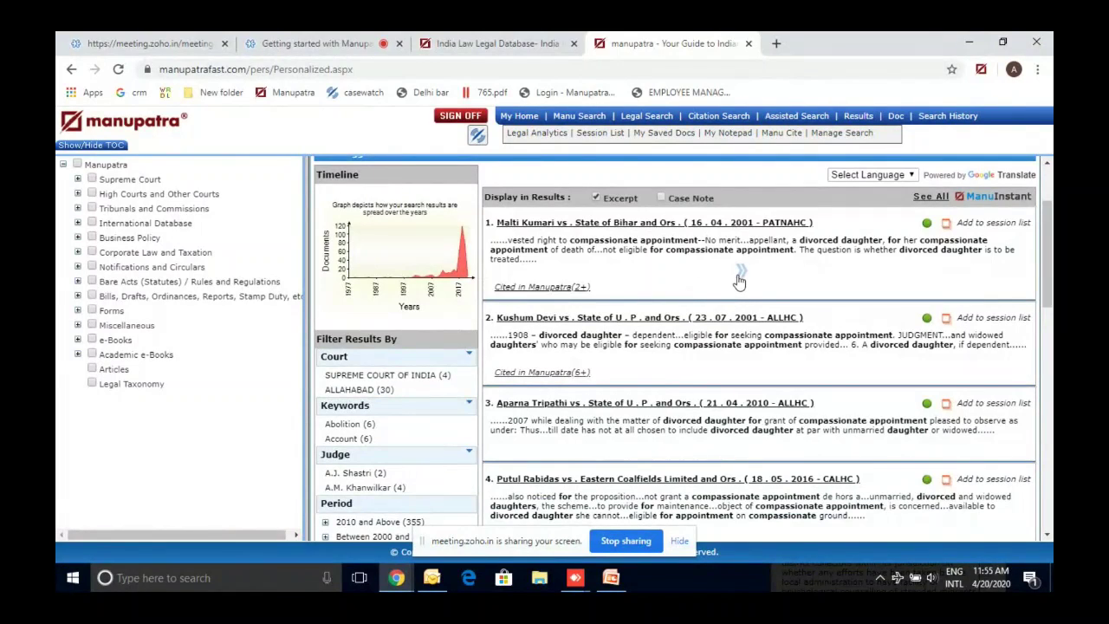
pyautogui.moveTo(739, 280)
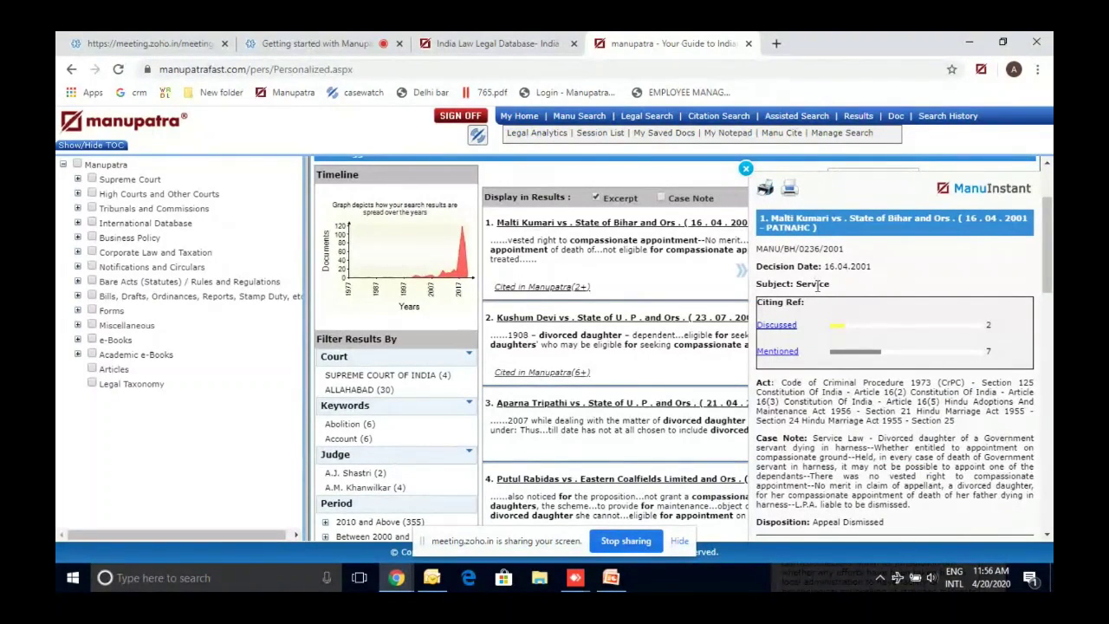
# View the Discussed and Mentioned citation details of the first case, closing the citation chart and its ManuInstant summary.
pyautogui.click(795, 326)
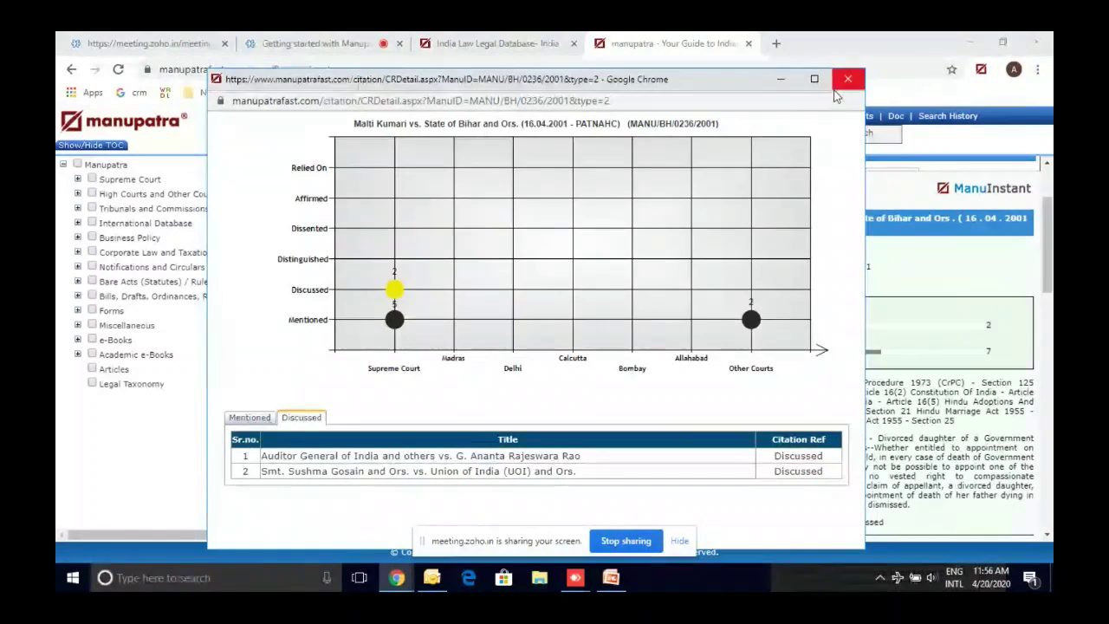
pyautogui.click(250, 417)
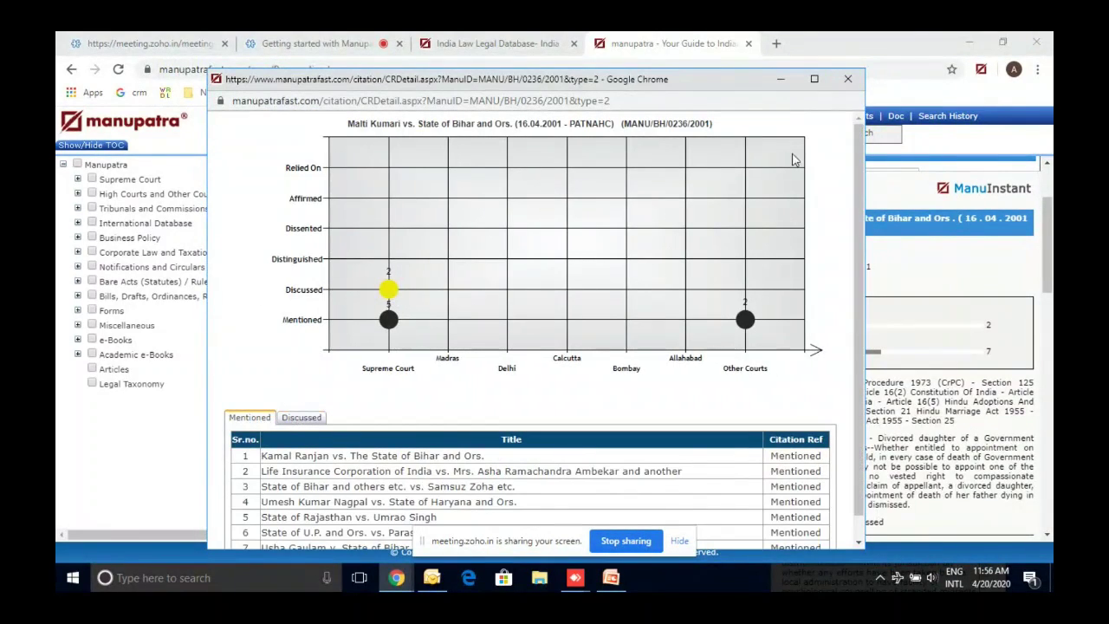
pyautogui.click(847, 79)
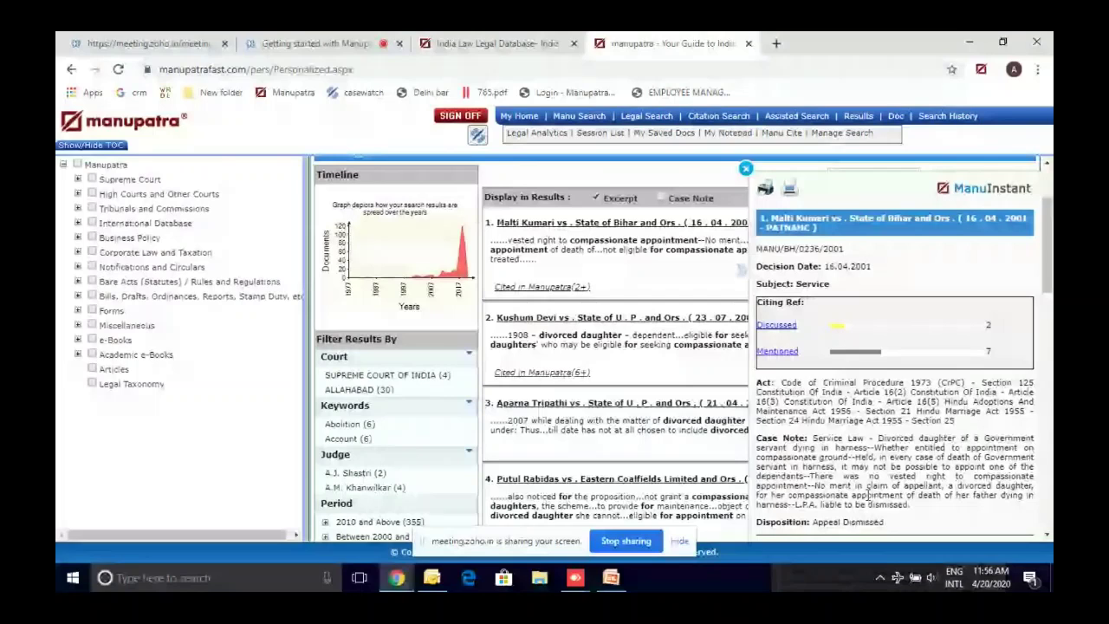
pyautogui.click(746, 168)
# Show and close the ManuInstant summary of the second case, and highlight its Cited in Manupatra line.
pyautogui.scroll(-1, 769, 275)
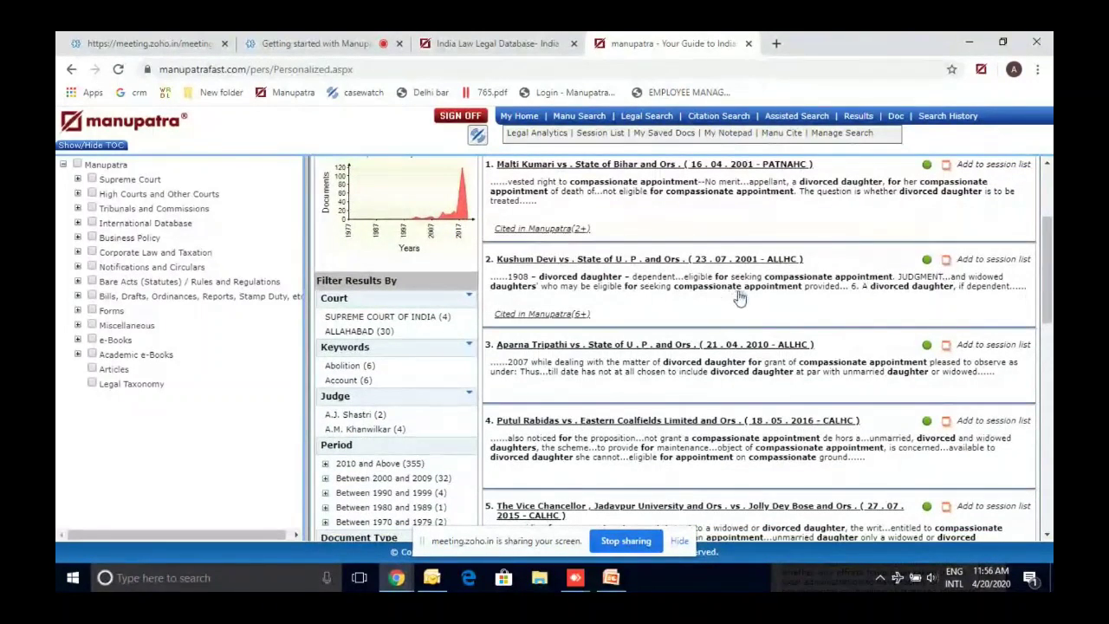
pyautogui.click(740, 298)
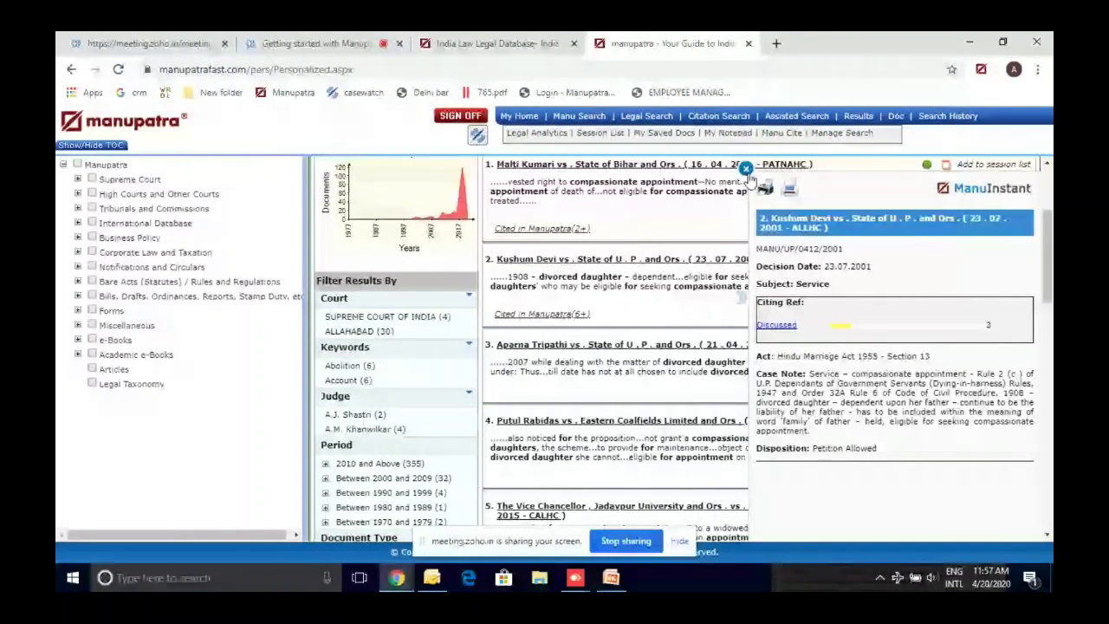
pyautogui.click(746, 168)
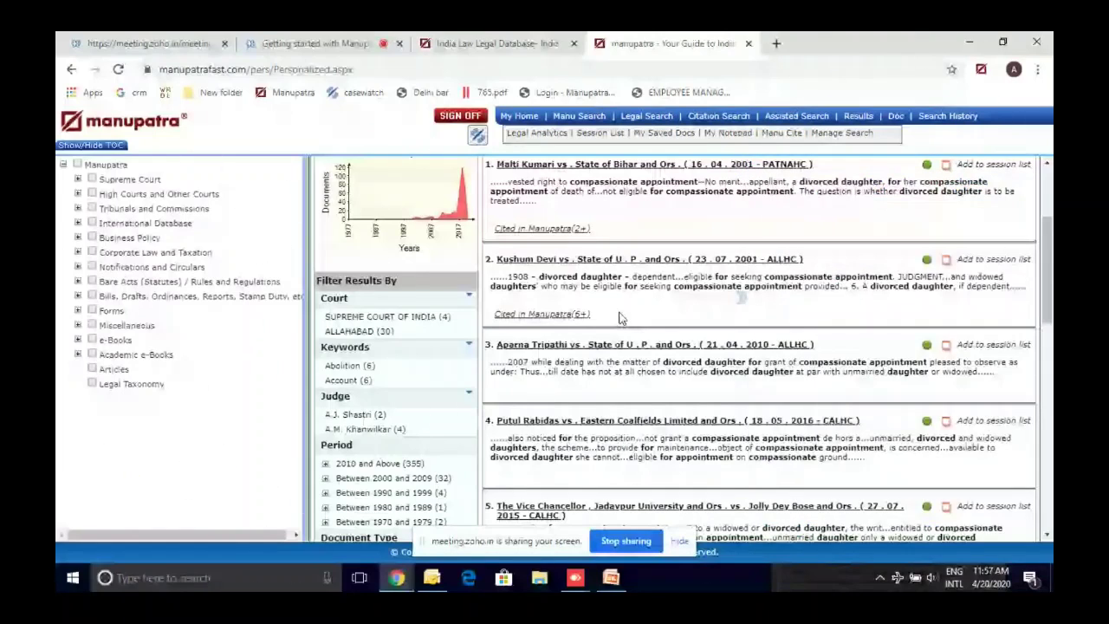
pyautogui.tripleClick(602, 317)
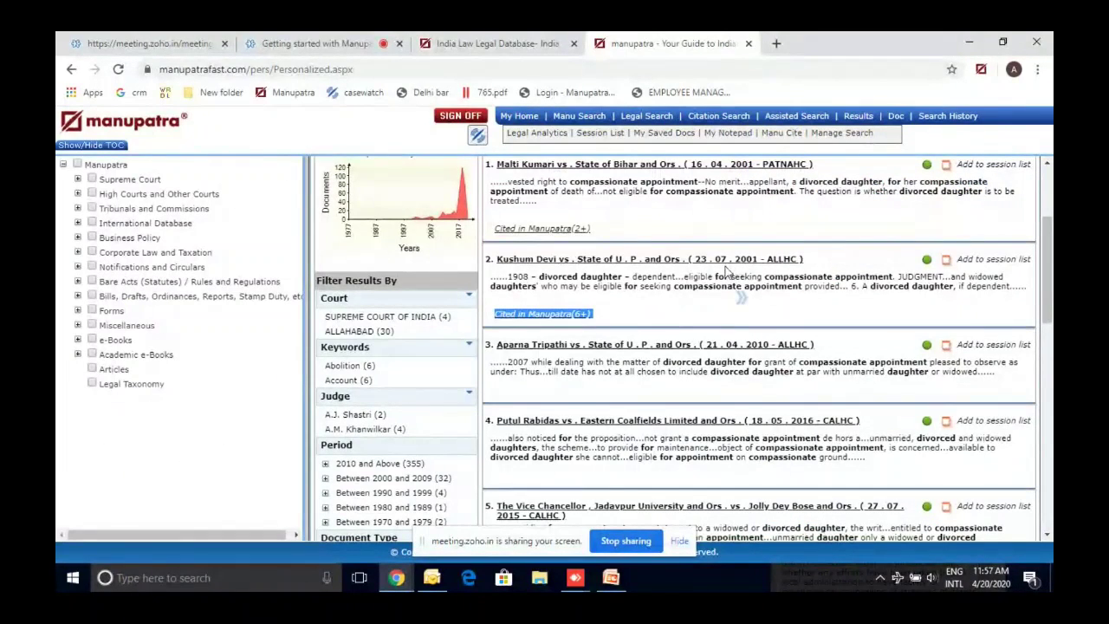
# Open the second case in a separate window and look through its header details, including acts, cases referred and citing reference.
pyautogui.click(946, 260)
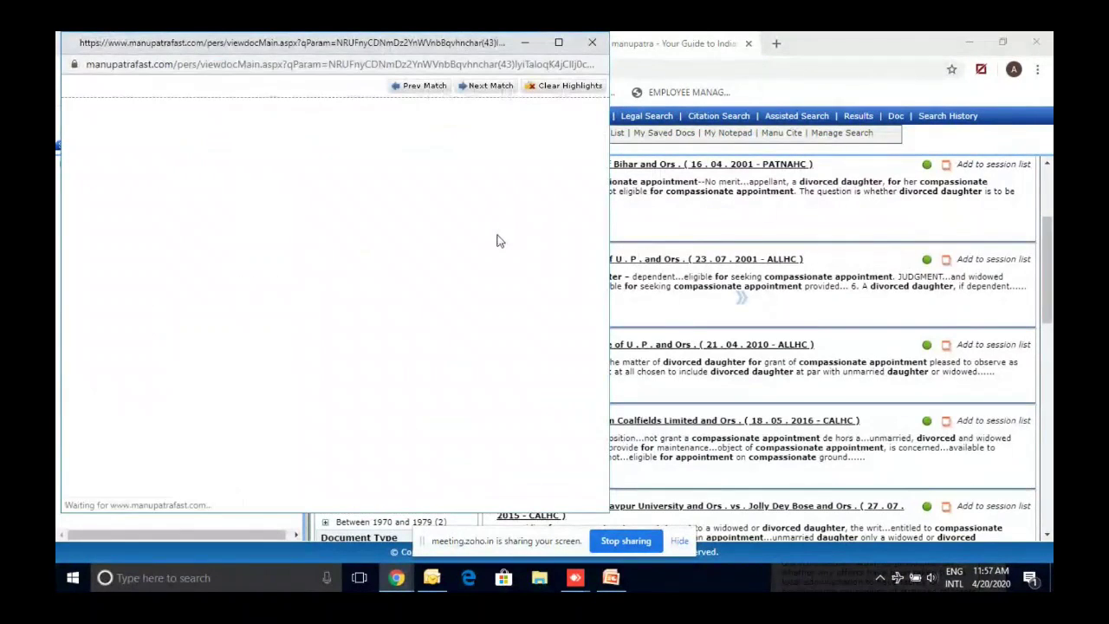
pyautogui.scroll(1, 452, 227)
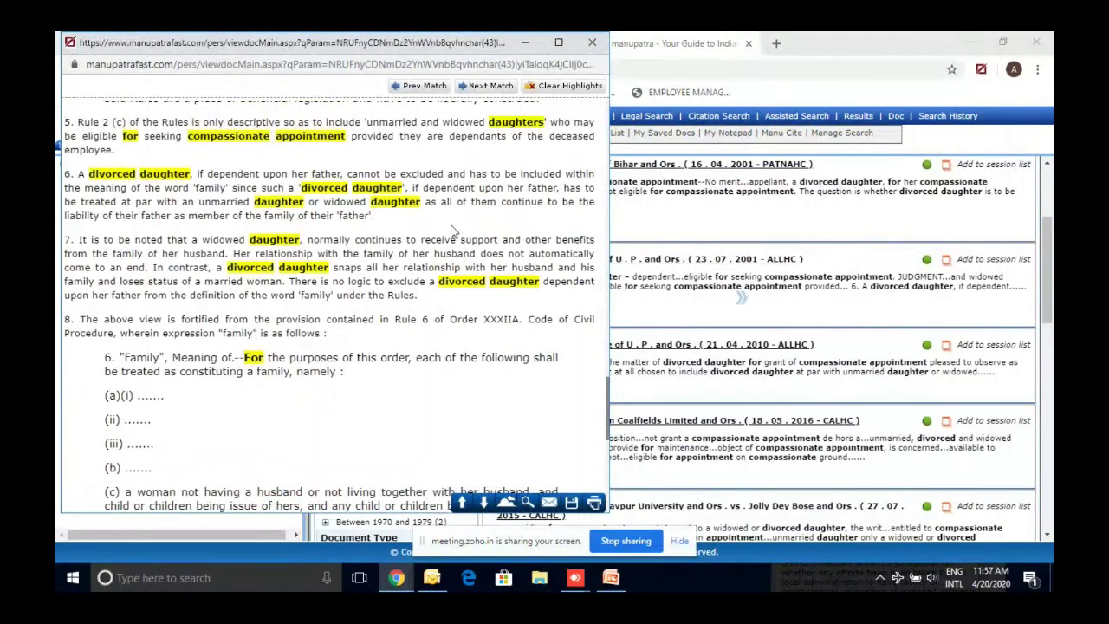
pyautogui.scroll(15, 452, 231)
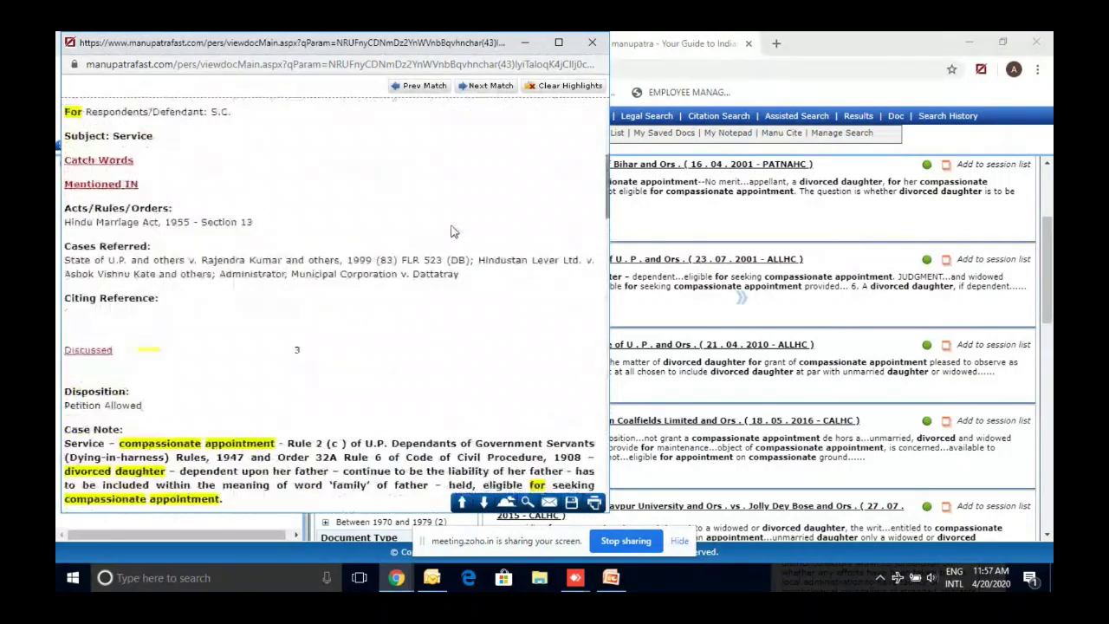
pyautogui.scroll(-2, 452, 231)
pyautogui.scroll(1, 452, 232)
pyautogui.scroll(3, 453, 232)
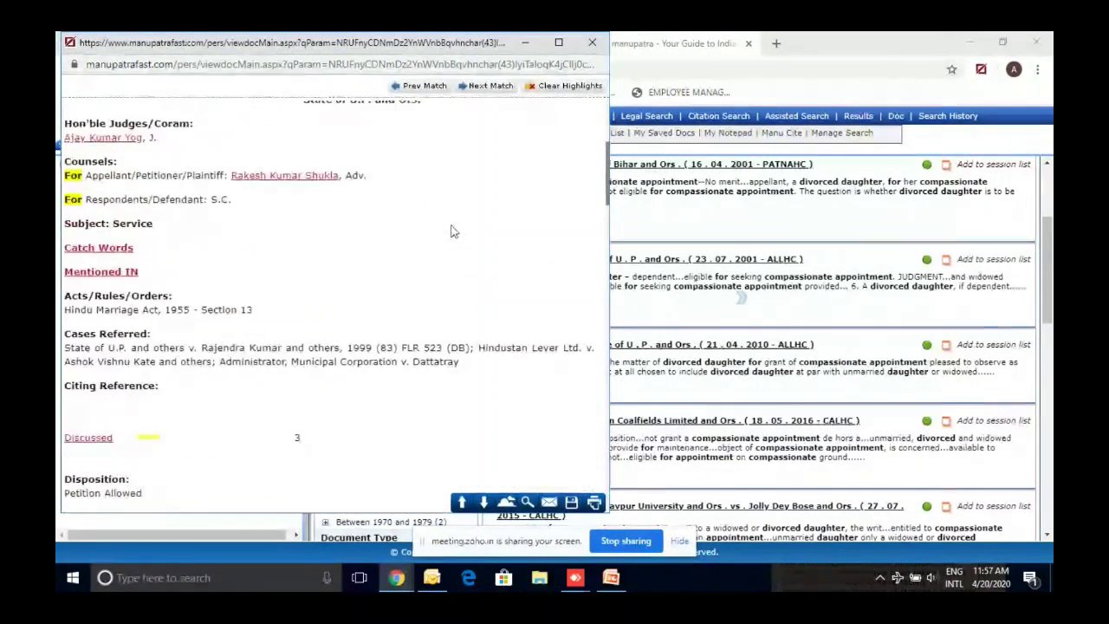
pyautogui.scroll(5, 450, 232)
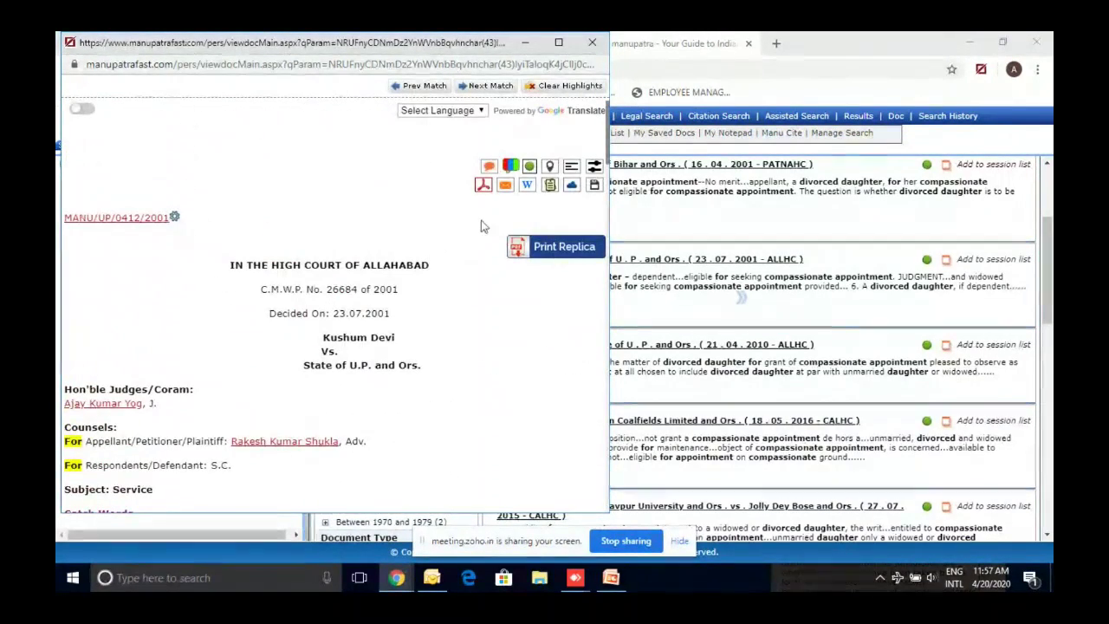
# Show the Cited in Para list for this judgment and expand the citing extracts dated 21.08.2019, 27.08.2018 and 18.03.2013, closing the judgment window at the end.
pyautogui.click(511, 168)
pyautogui.click(559, 42)
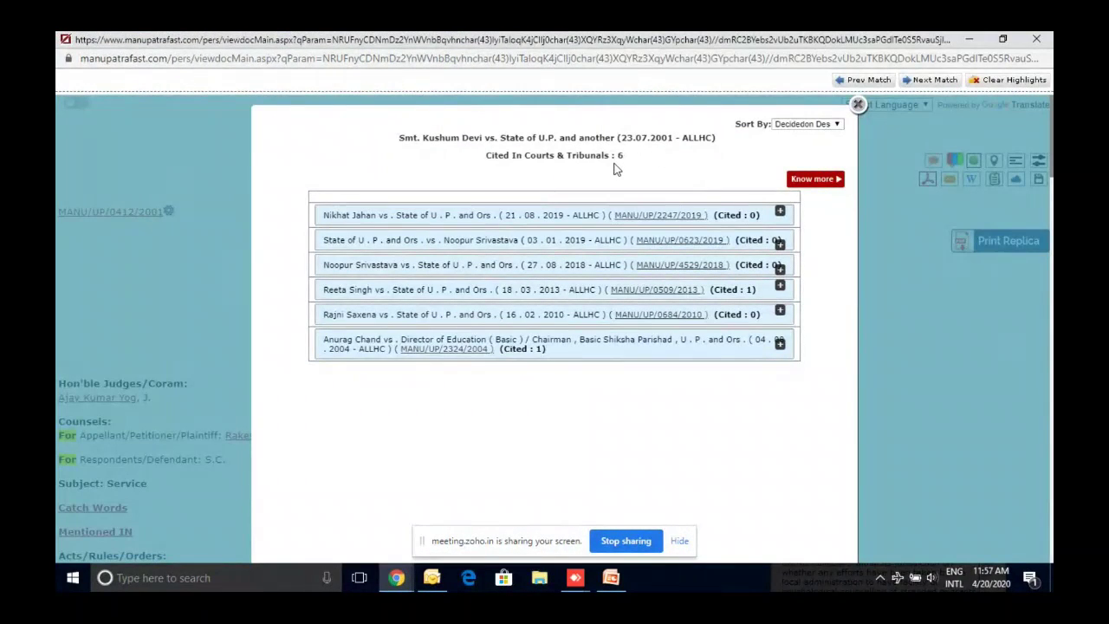
pyautogui.click(519, 222)
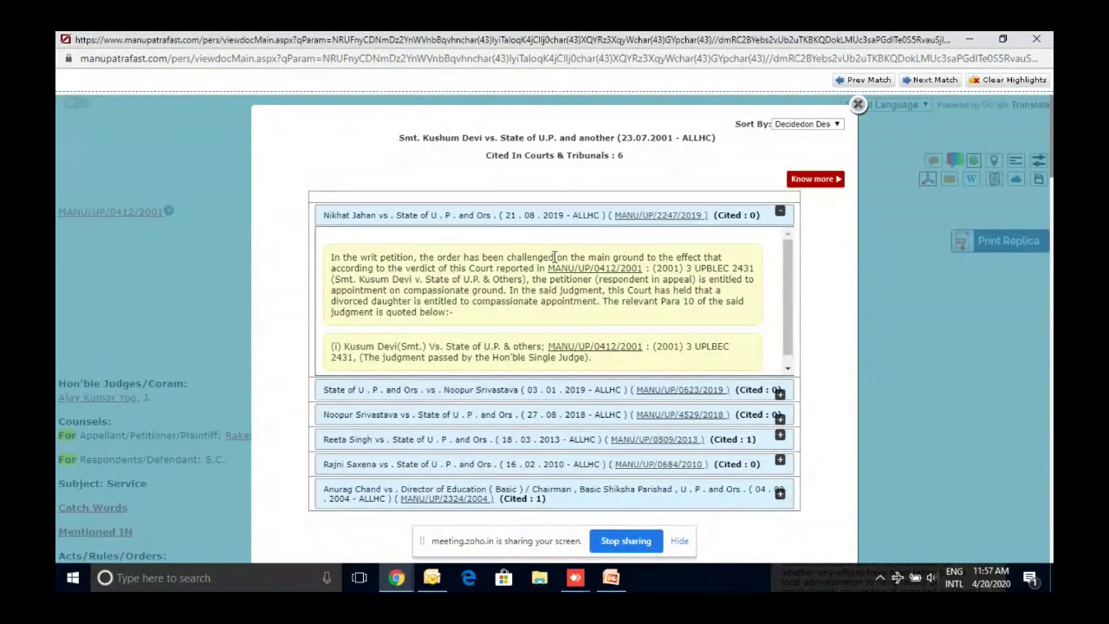
pyautogui.click(511, 228)
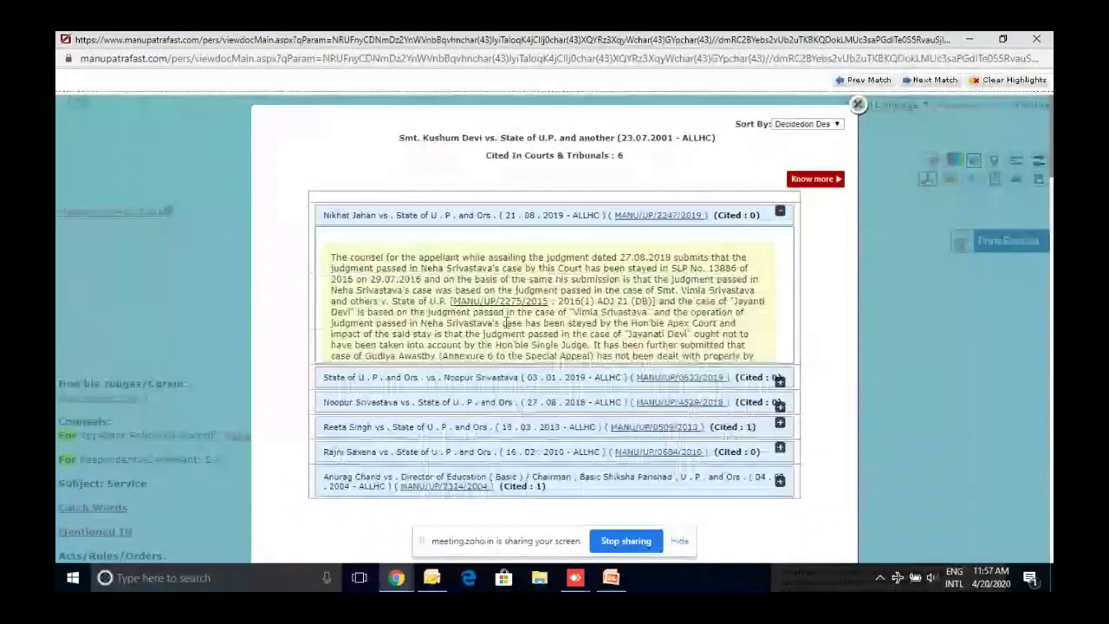
pyautogui.click(468, 264)
pyautogui.scroll(-3, 449, 332)
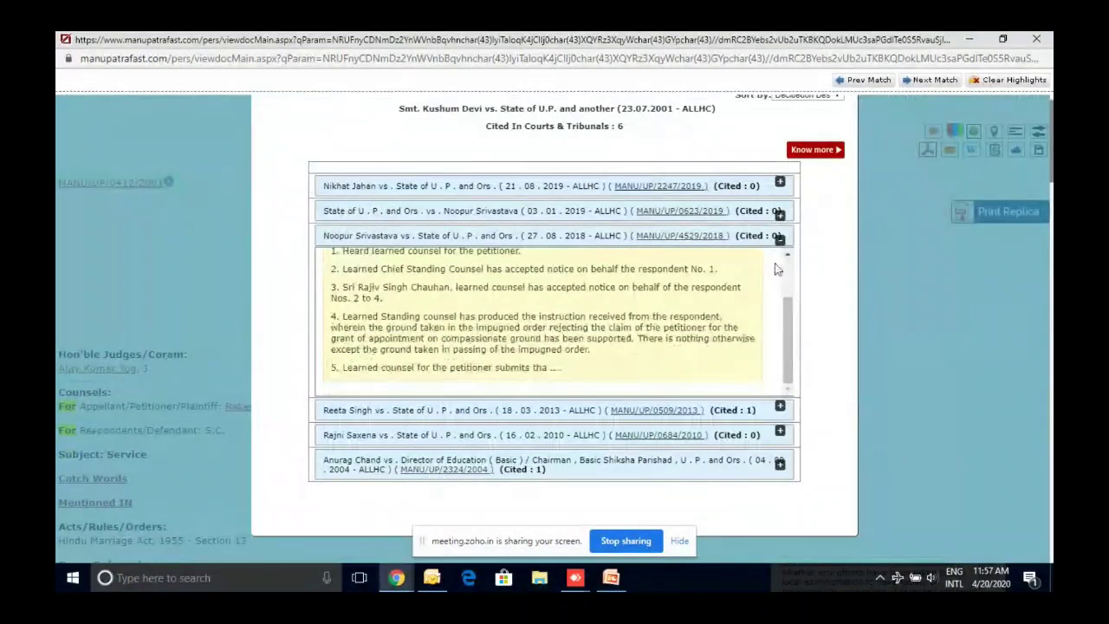
pyautogui.click(559, 410)
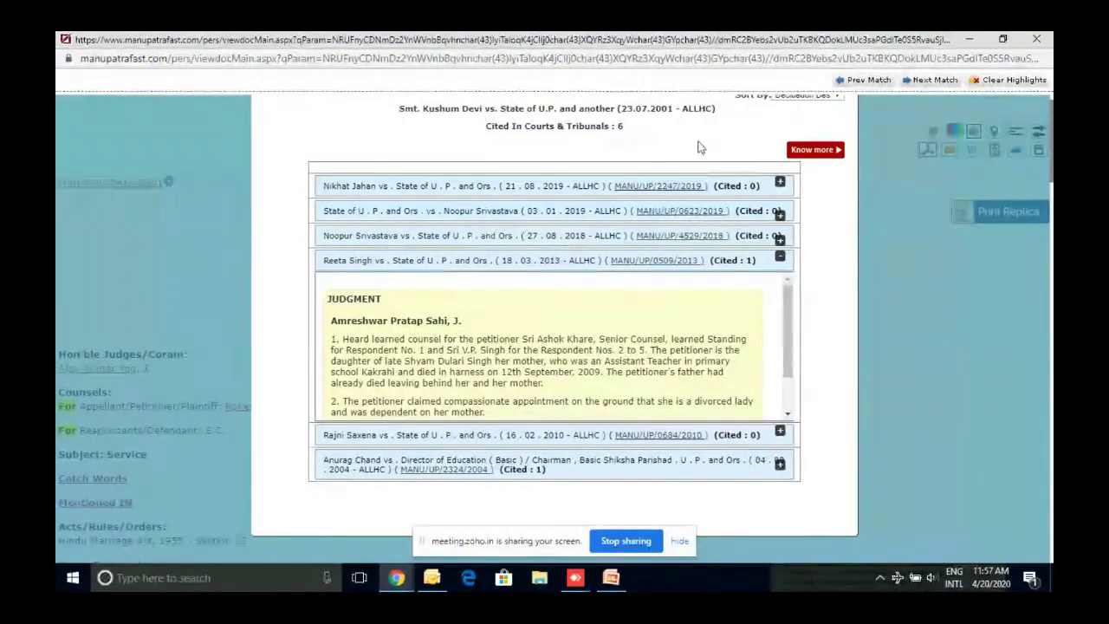
pyautogui.scroll(1, 649, 153)
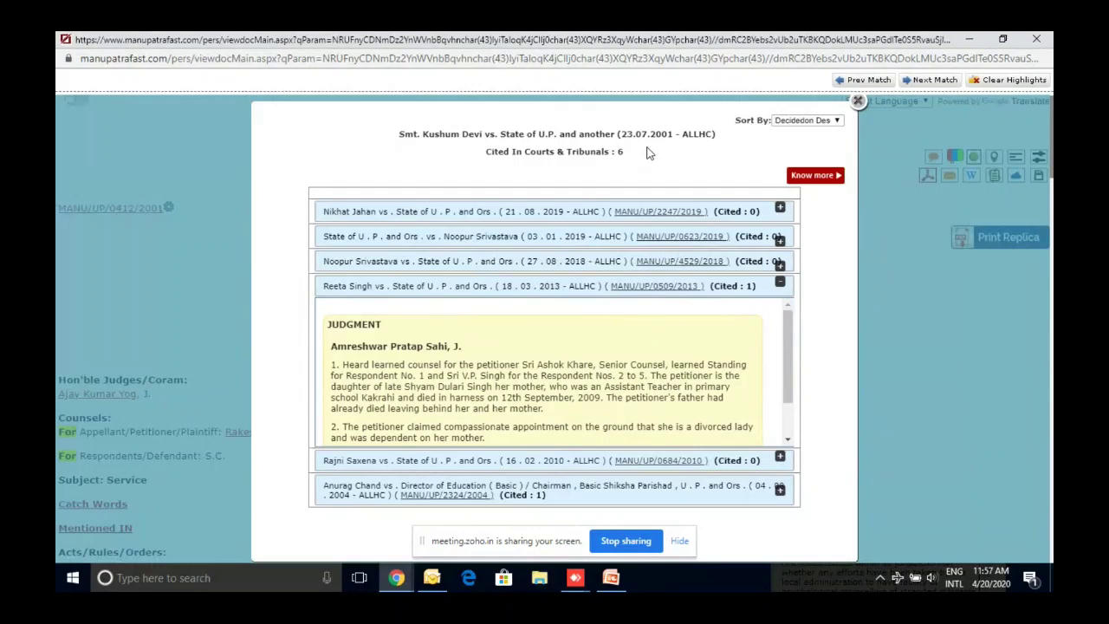
pyautogui.click(858, 101)
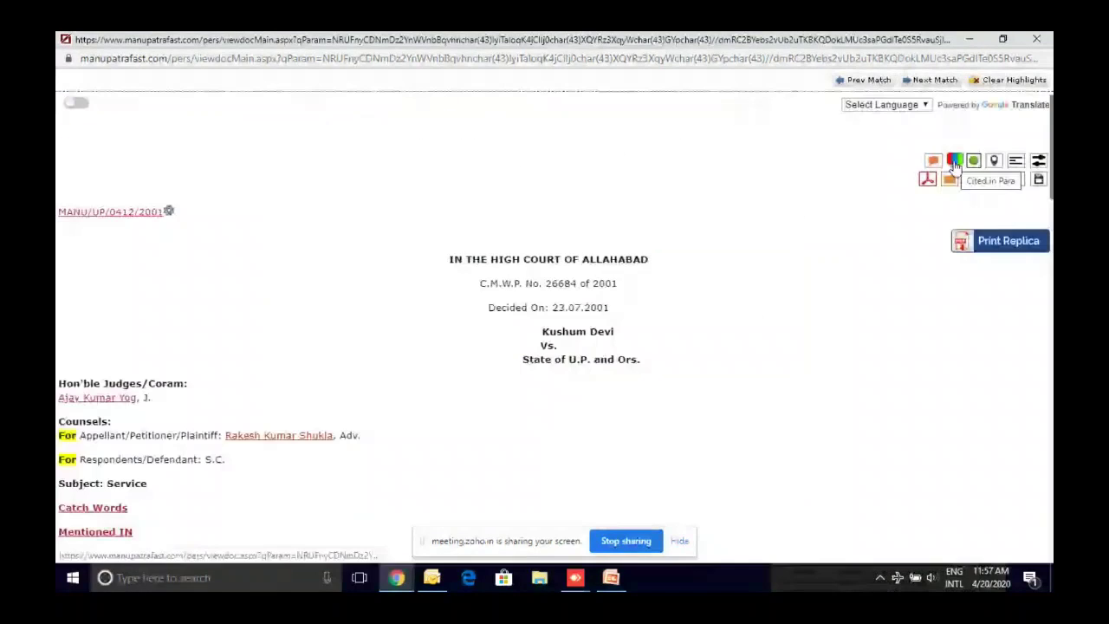
pyautogui.click(1036, 40)
# Search all documents for "order 7 rule 11(a)".
pyautogui.click(688, 171)
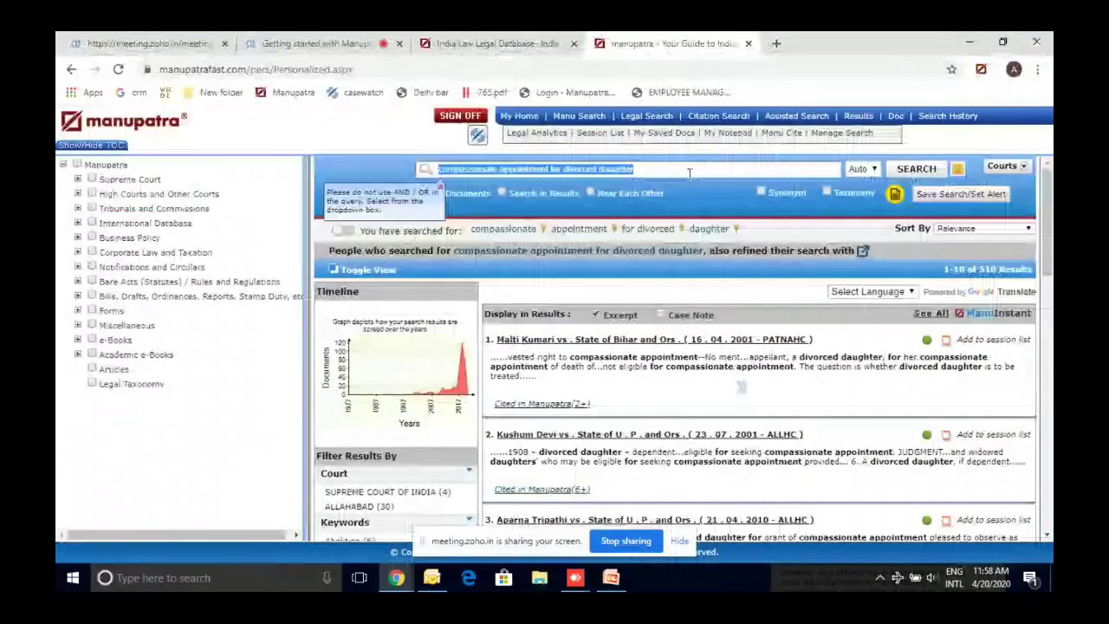
pyautogui.write('order 7 rule 11(1')
pyautogui.press('BackSpace')
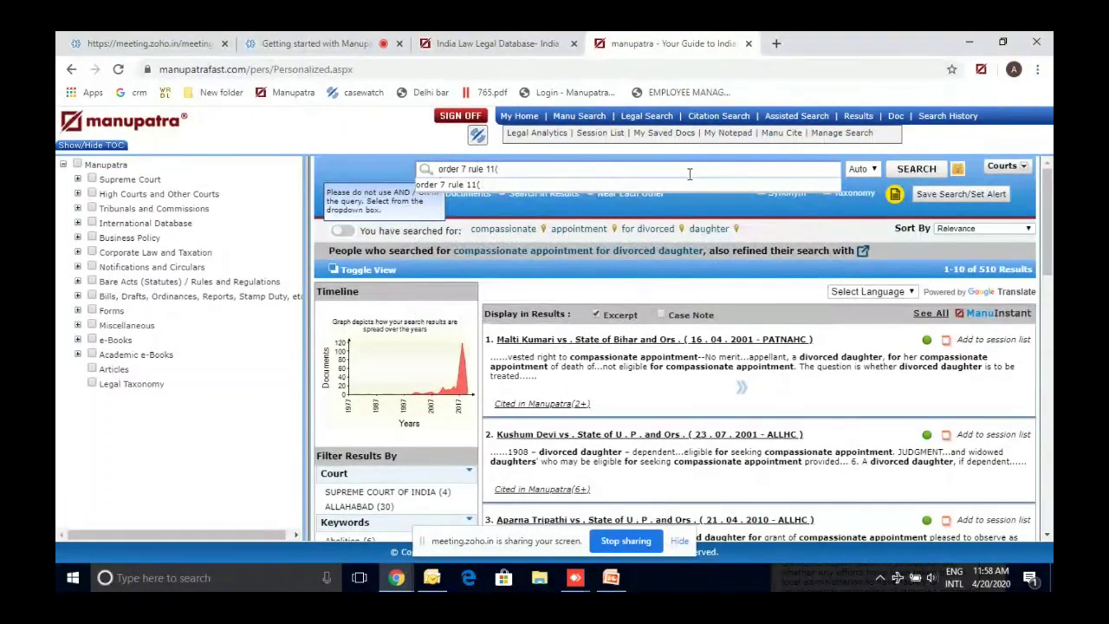
pyautogui.write('a)')
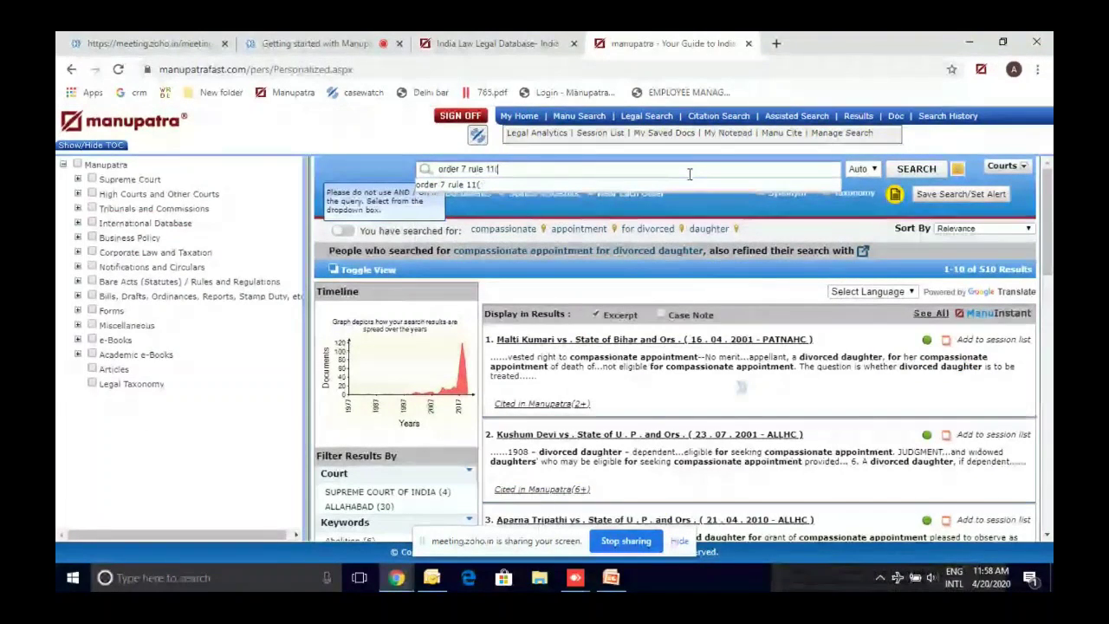
pyautogui.click(901, 173)
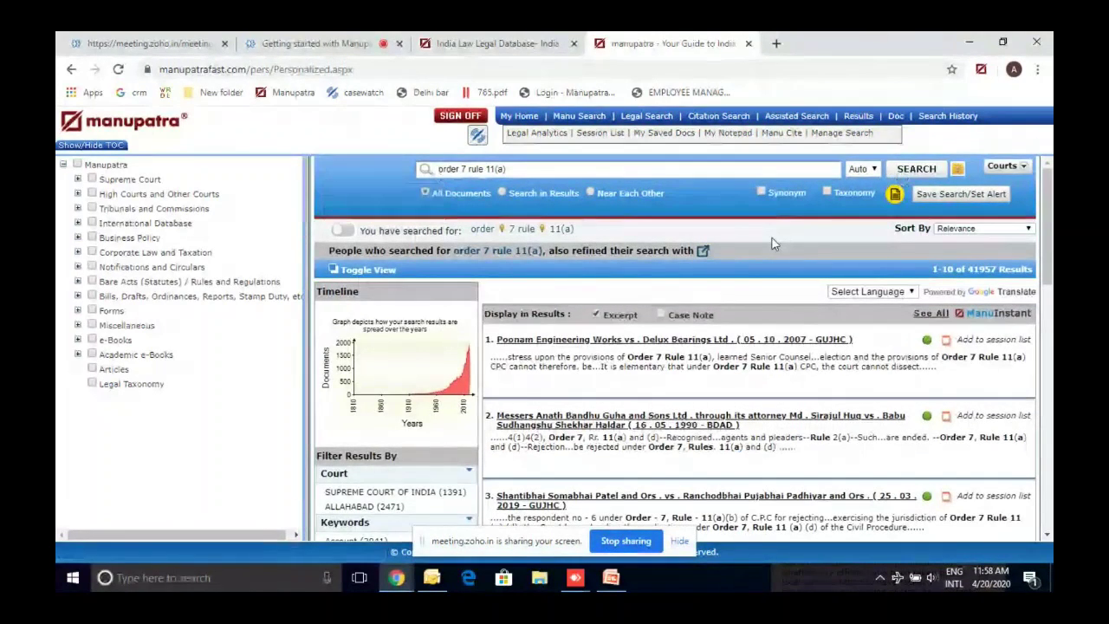
# Look through the results to see how the searched order and rule are matched in the case excerpts.
pyautogui.scroll(-1, 772, 242)
pyautogui.scroll(-3, 772, 242)
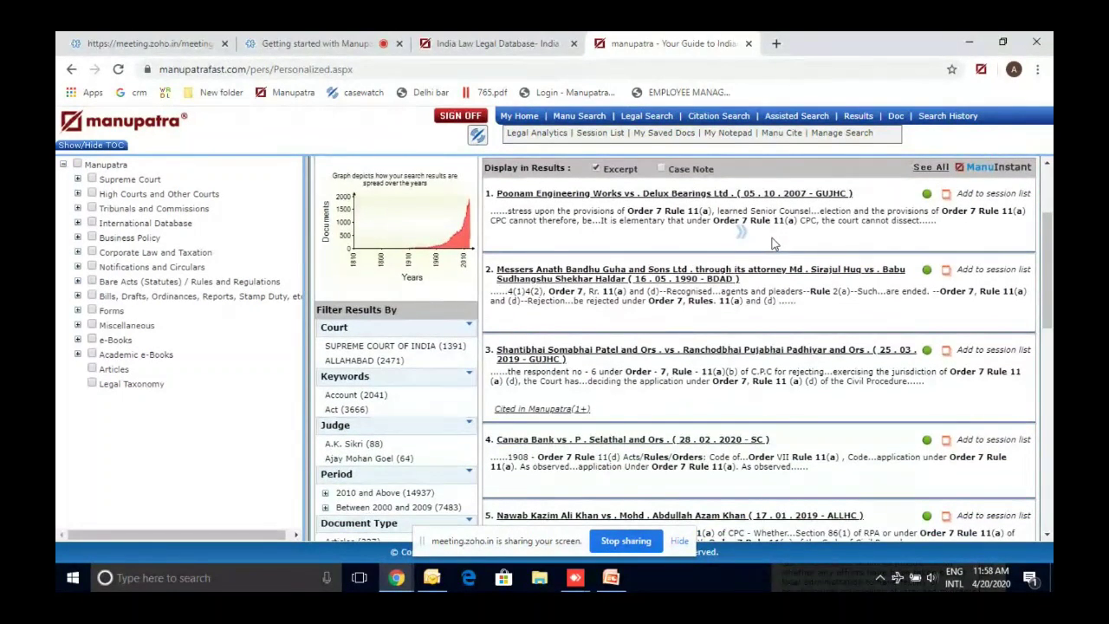
pyautogui.scroll(-4, 774, 244)
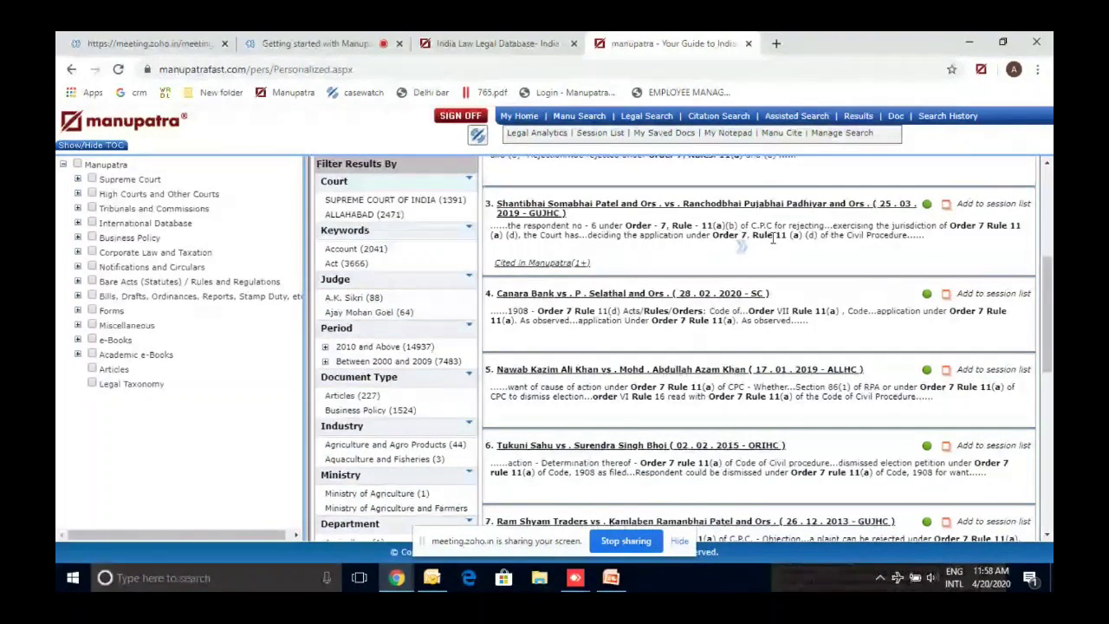
pyautogui.scroll(-2, 774, 244)
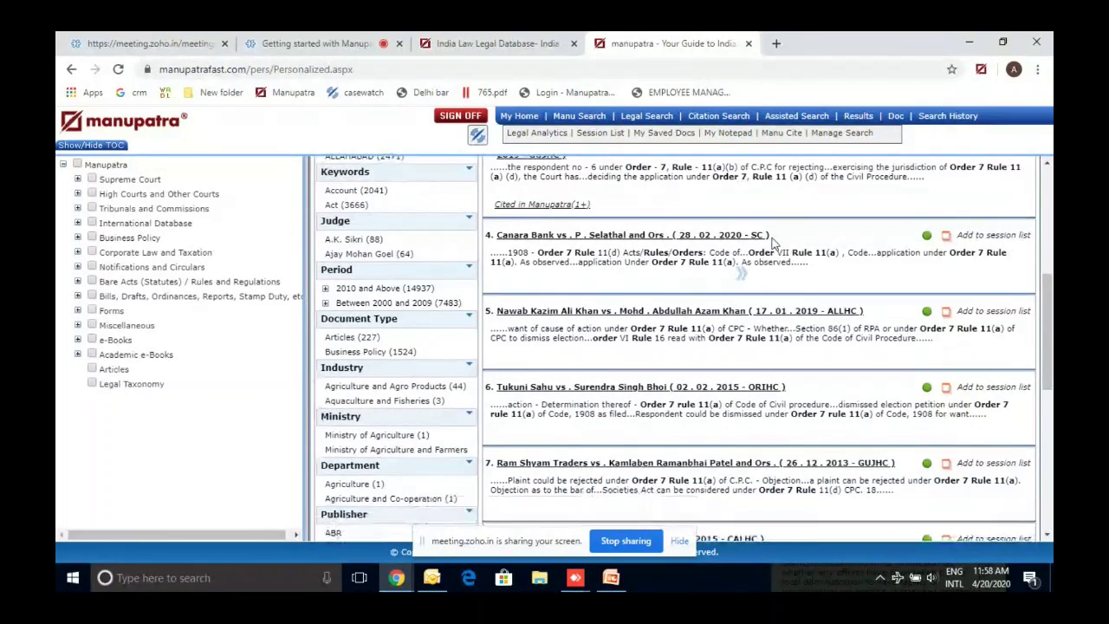
pyautogui.scroll(-1, 771, 242)
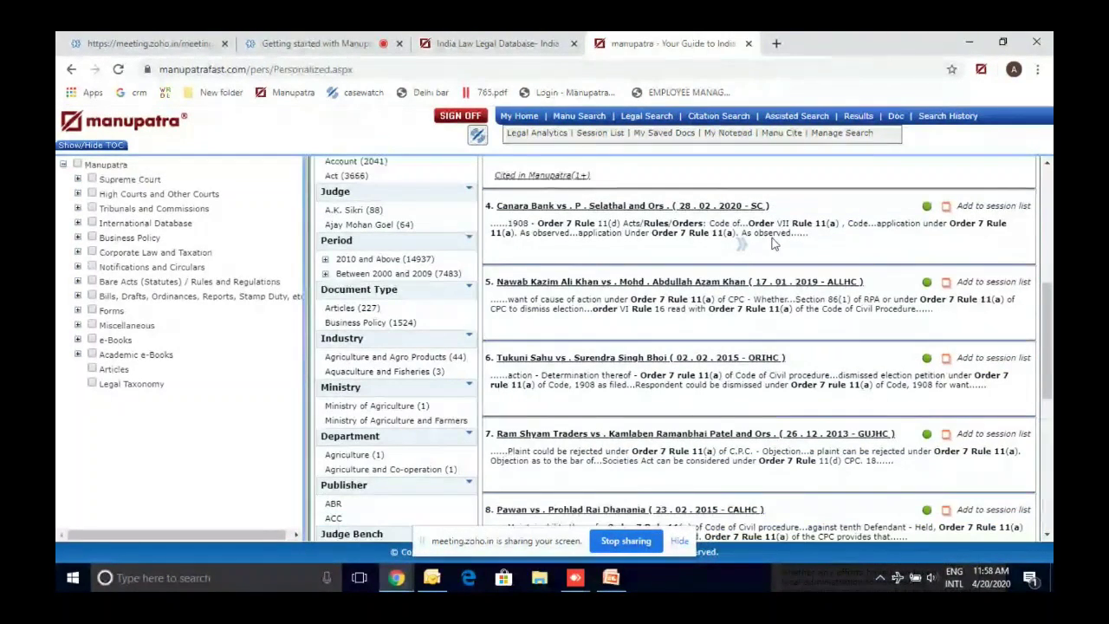
pyautogui.scroll(-1, 751, 227)
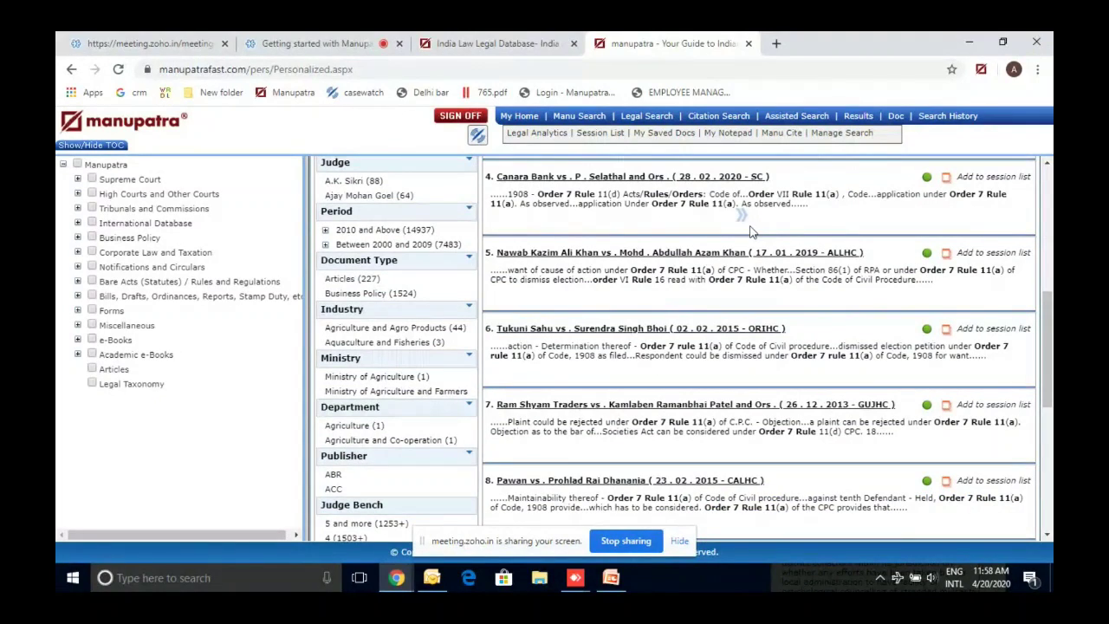
pyautogui.scroll(-2, 750, 231)
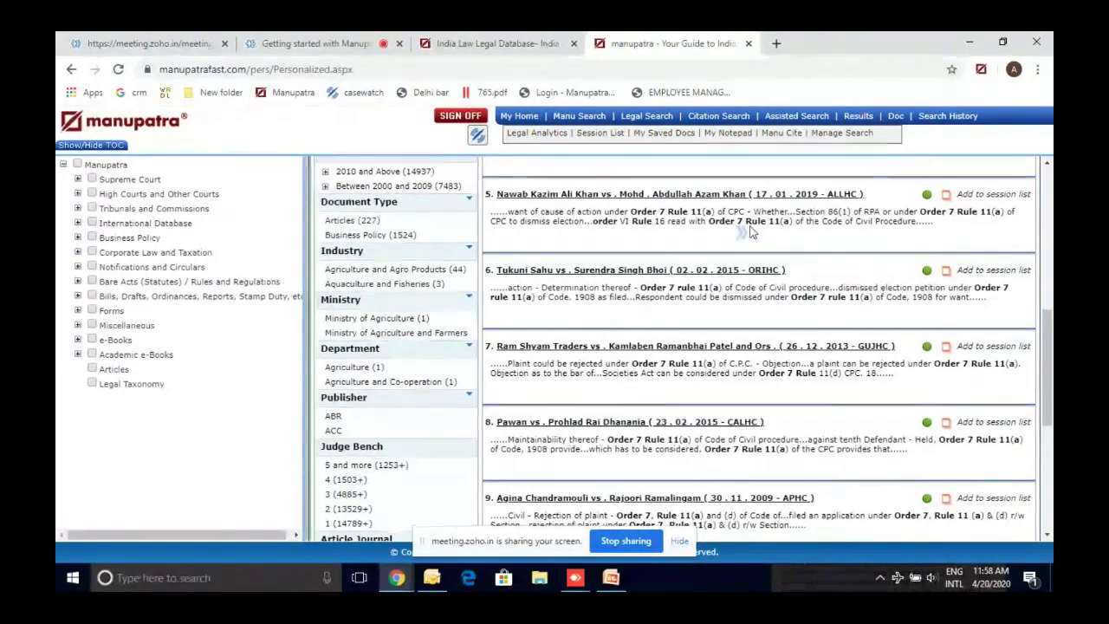
# Highlight the words "Order" and "VII" in the excerpt of the fourth result.
pyautogui.scroll(2, 750, 231)
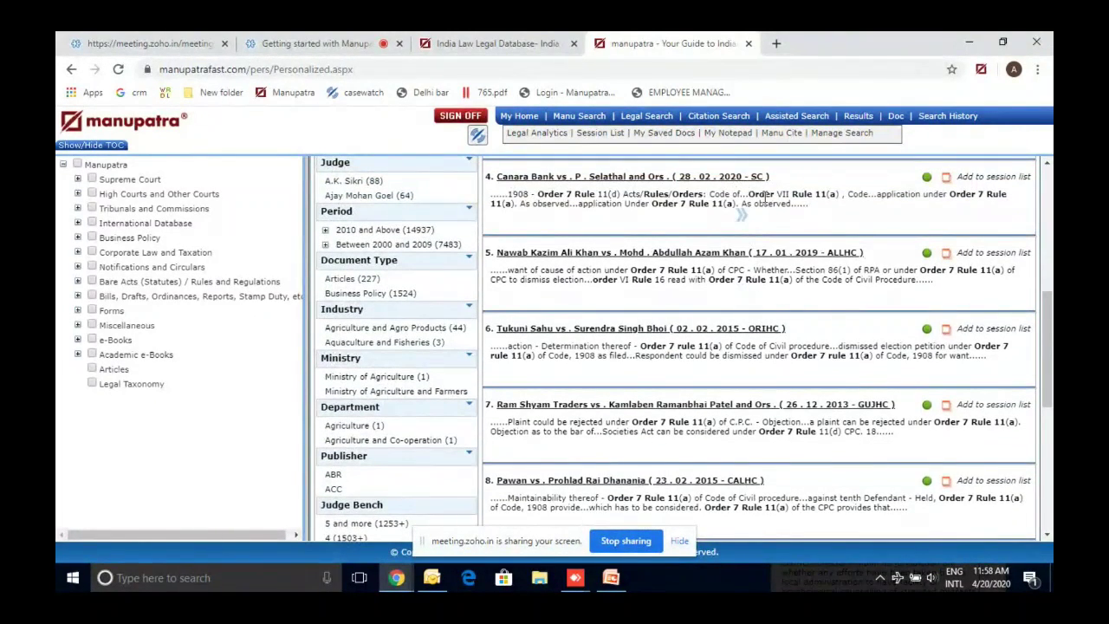
pyautogui.doubleClick(765, 195)
pyautogui.click(785, 195)
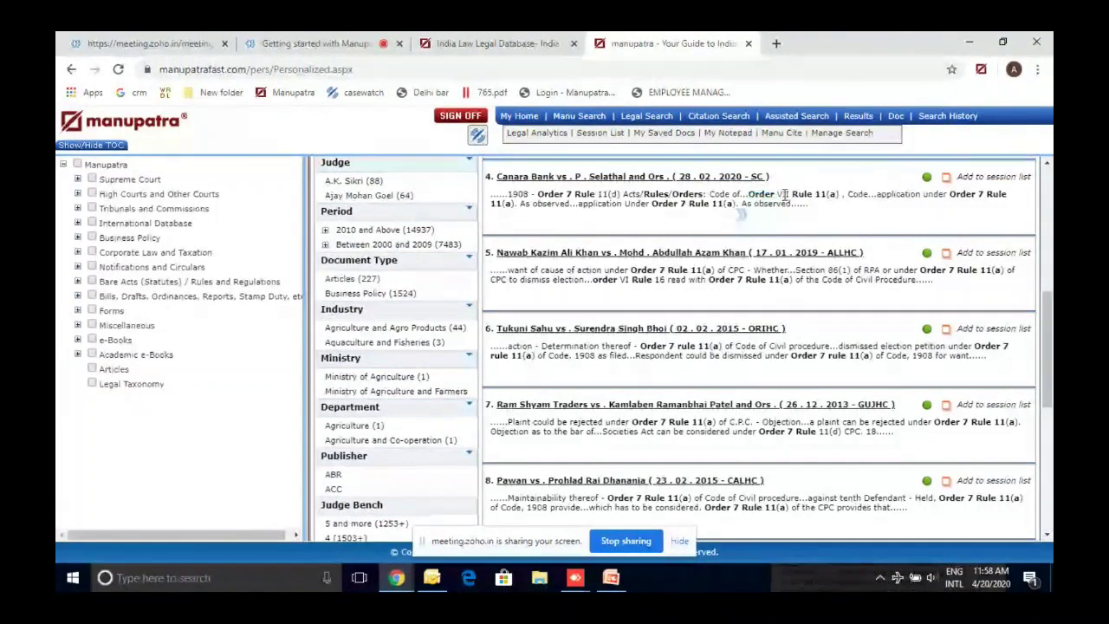
pyautogui.doubleClick(785, 195)
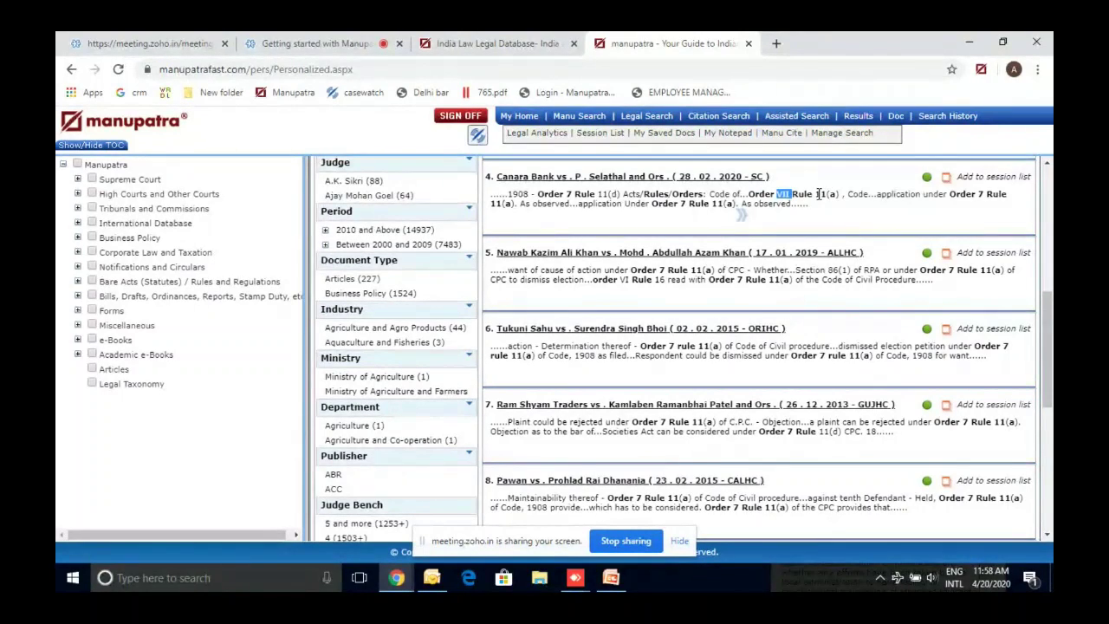
pyautogui.scroll(-1, 818, 194)
pyautogui.scroll(1, 818, 194)
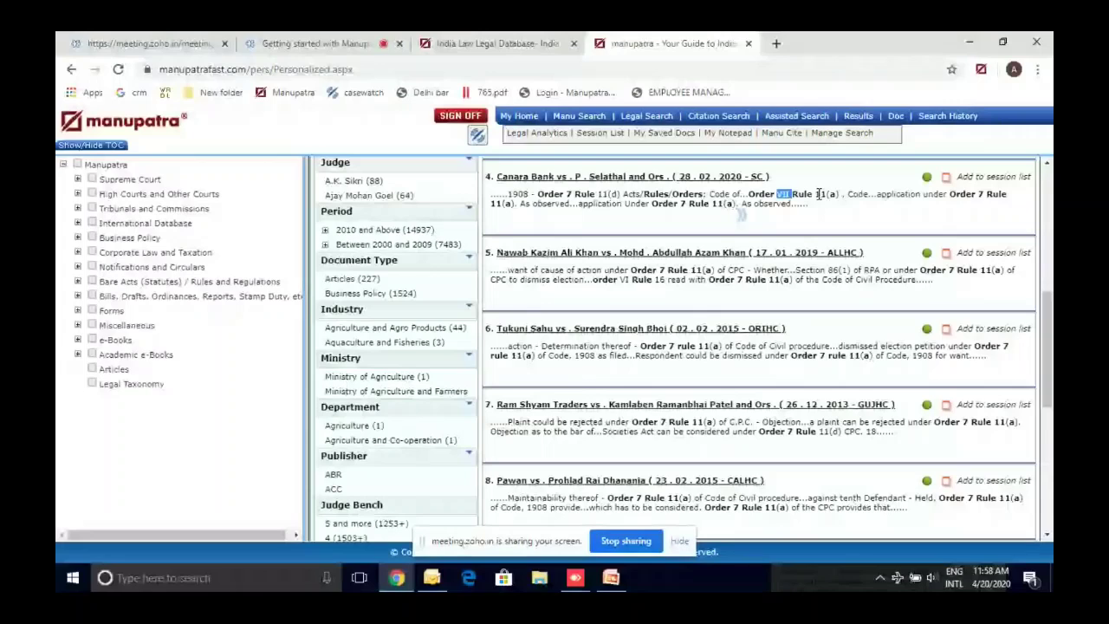
# Search all documents for "gender justice".
pyautogui.scroll(5, 818, 194)
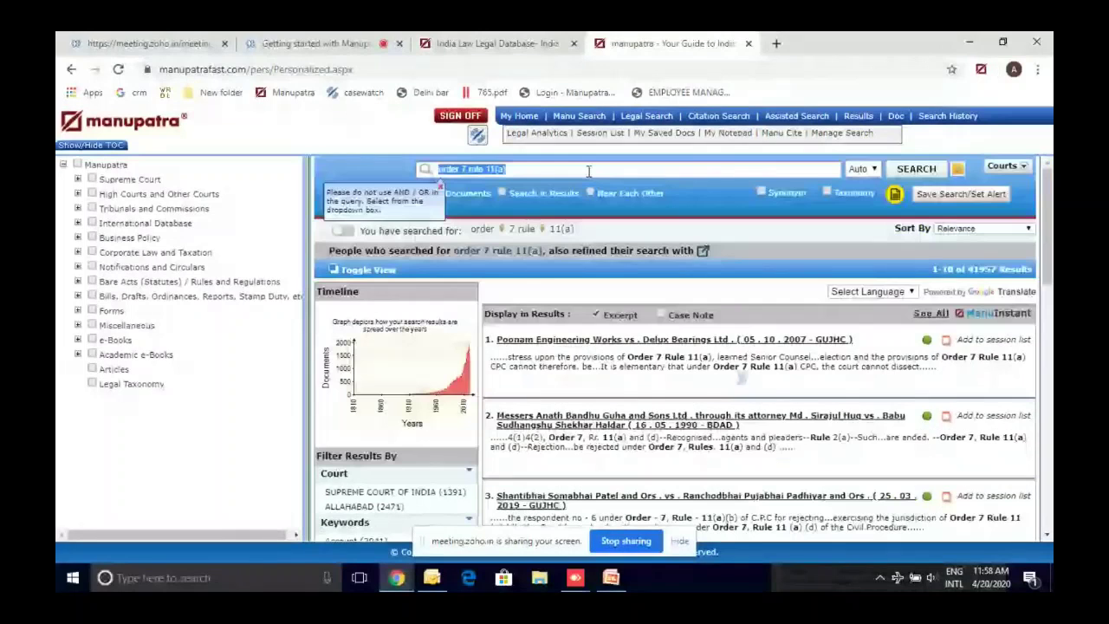
pyautogui.click(588, 172)
pyautogui.write('gender justice')
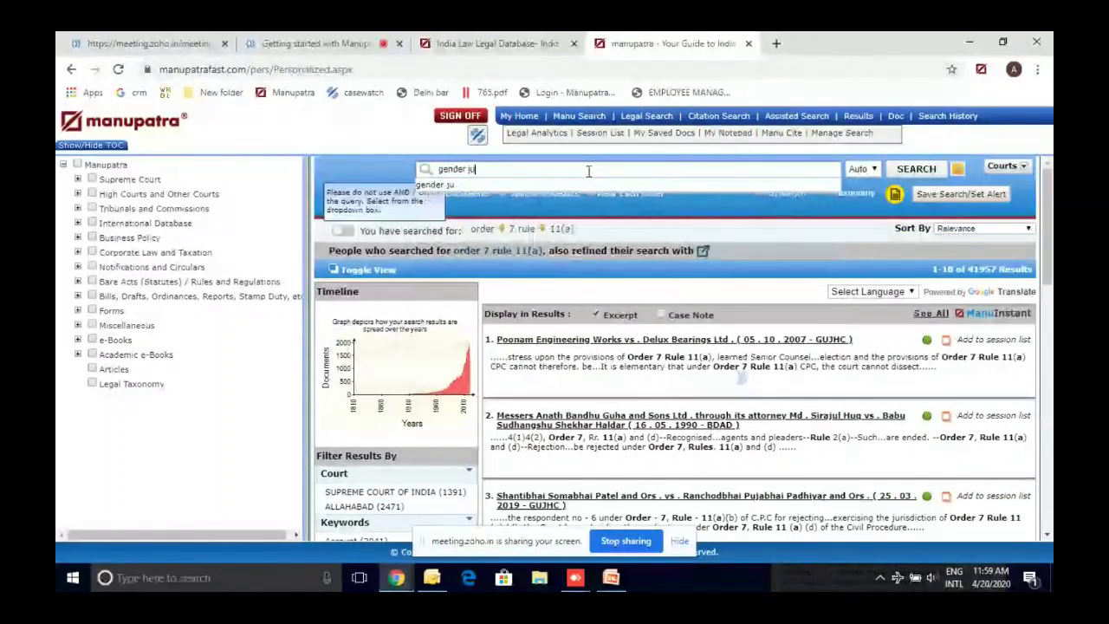
pyautogui.click(898, 176)
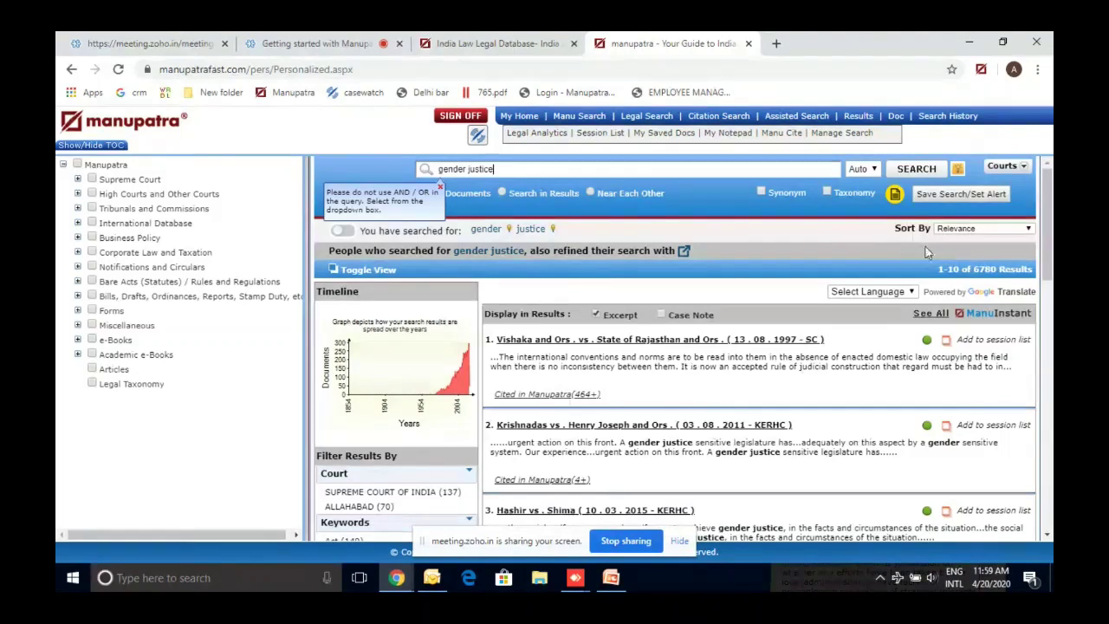
# Show the available sort orders for the results and look over the first few cases, keeping the Relevance order.
pyautogui.click(946, 233)
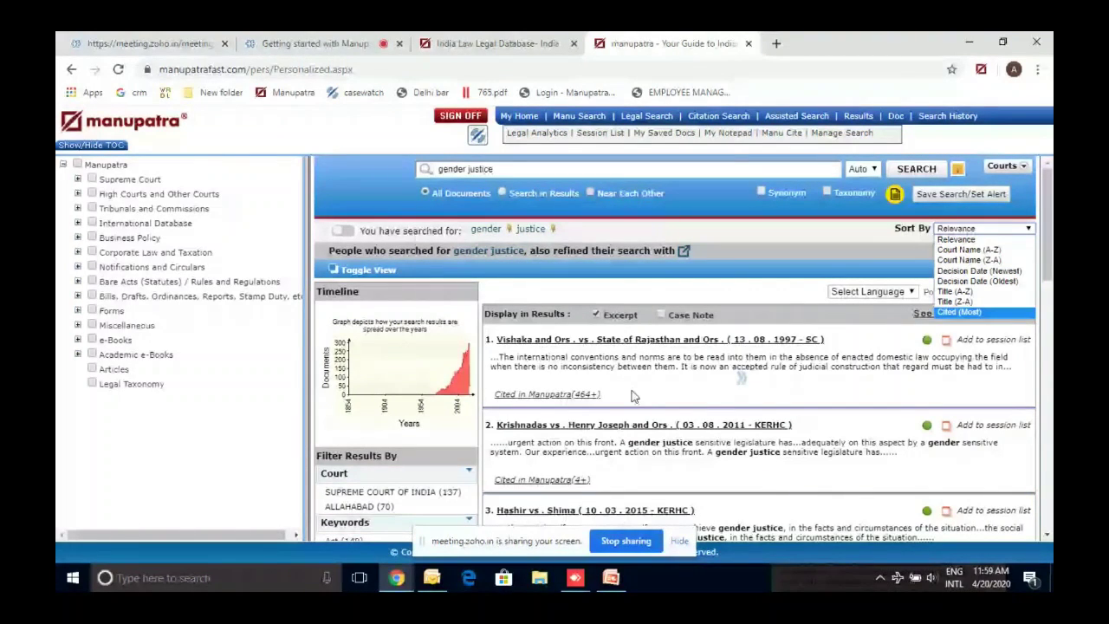
pyautogui.scroll(-2, 620, 392)
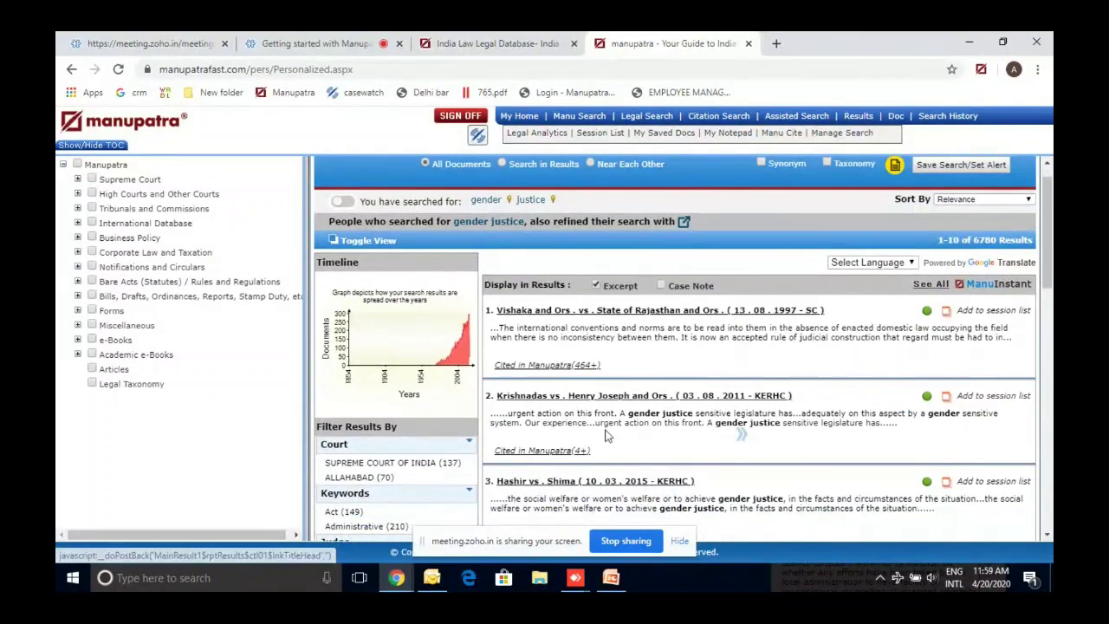
pyautogui.scroll(-1, 606, 438)
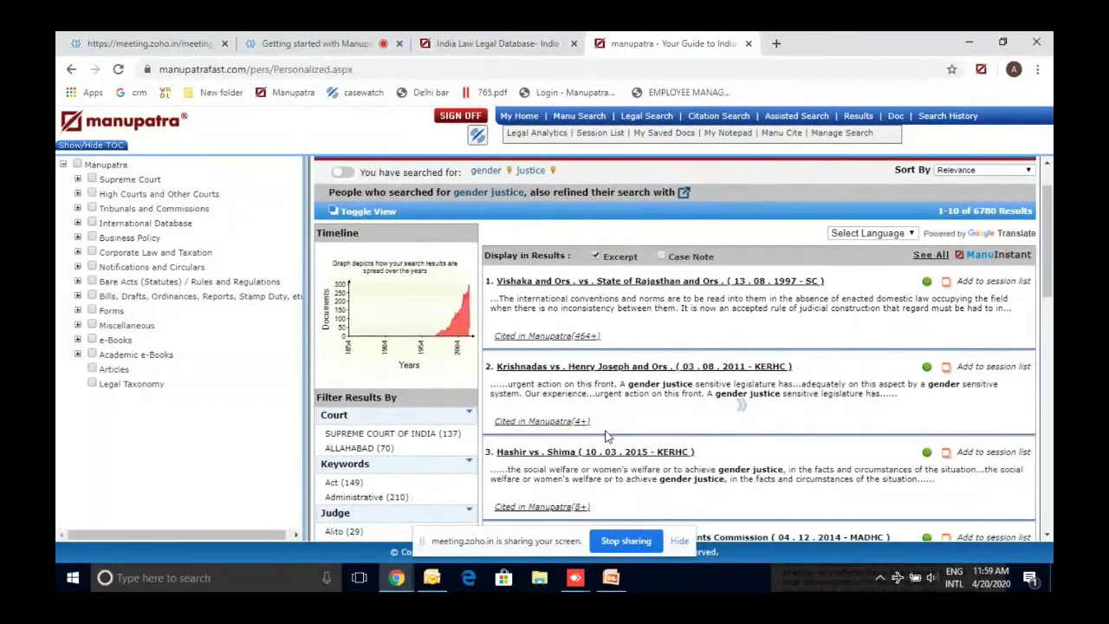
pyautogui.scroll(-1, 606, 437)
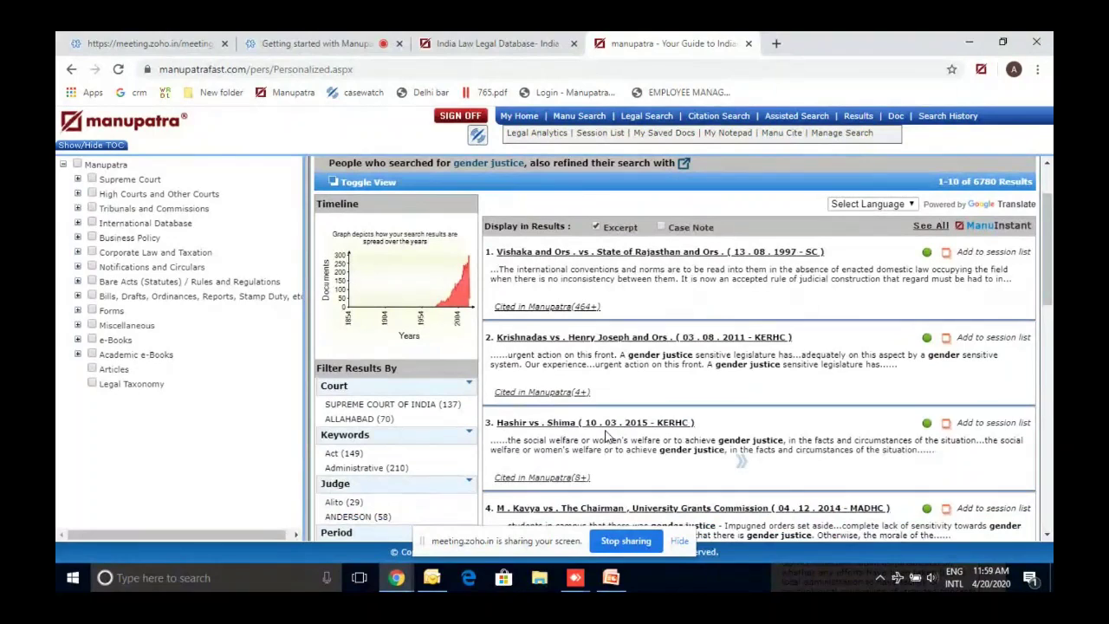
pyautogui.scroll(1, 604, 483)
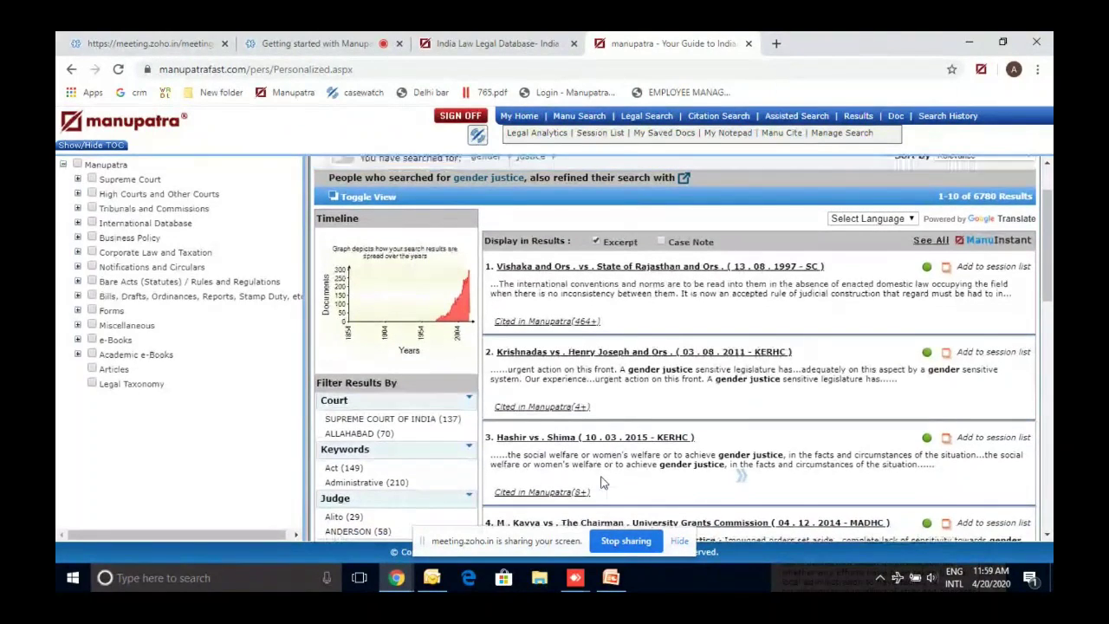
pyautogui.scroll(3, 951, 241)
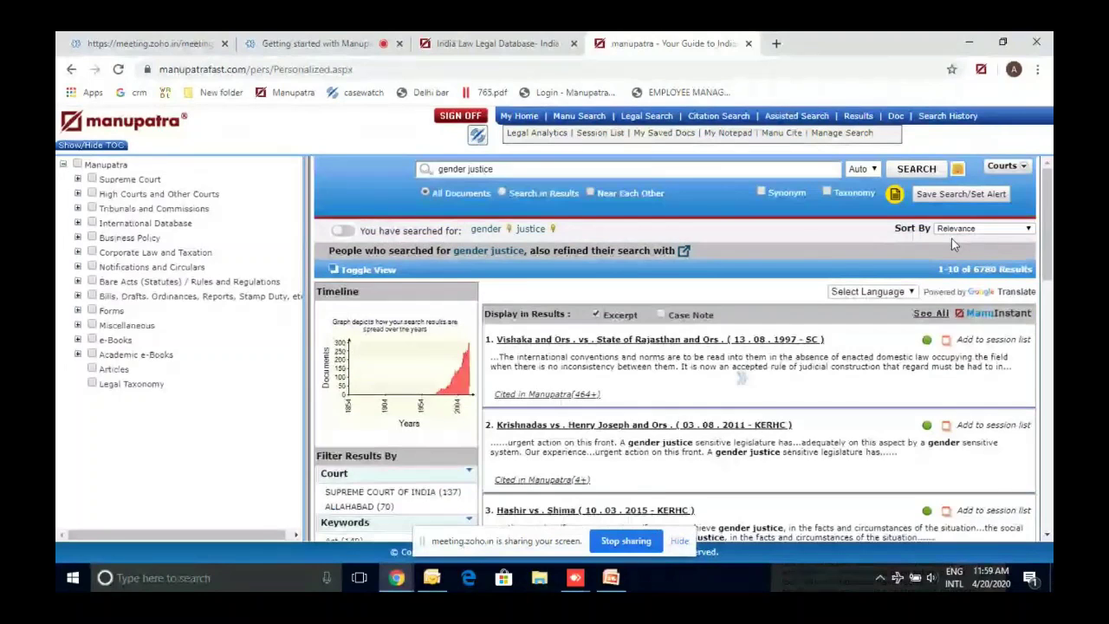
pyautogui.click(953, 229)
pyautogui.click(842, 249)
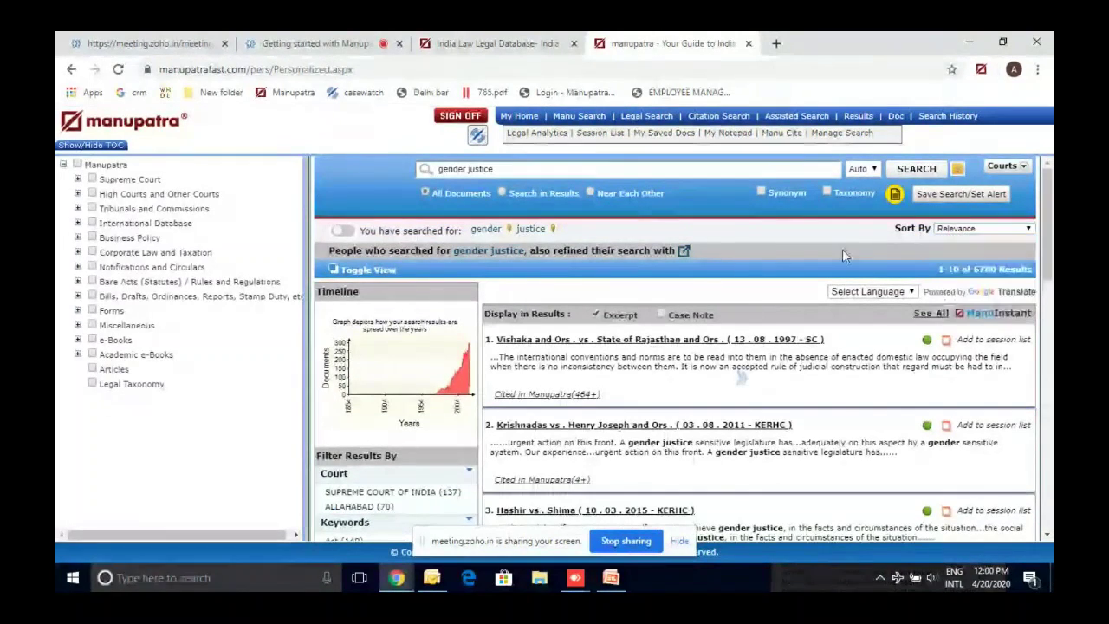
# Open the overruling judgment from the Case Overruled flag on the eighth result, and close its window after viewing it.
pyautogui.scroll(-1, 842, 251)
pyautogui.scroll(-5, 843, 251)
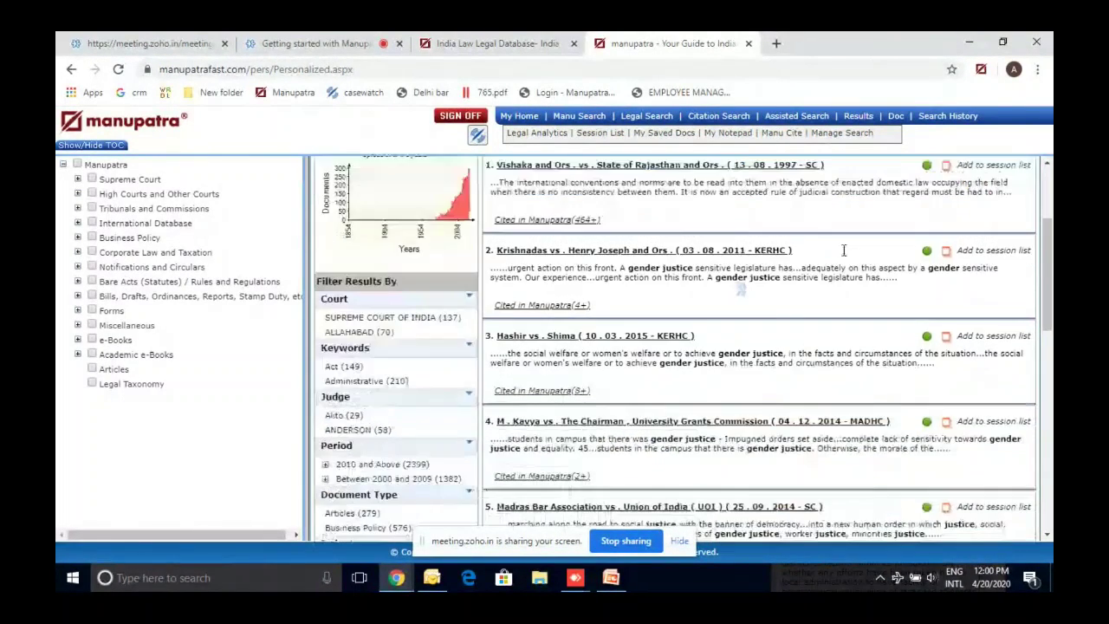
pyautogui.scroll(-5, 845, 255)
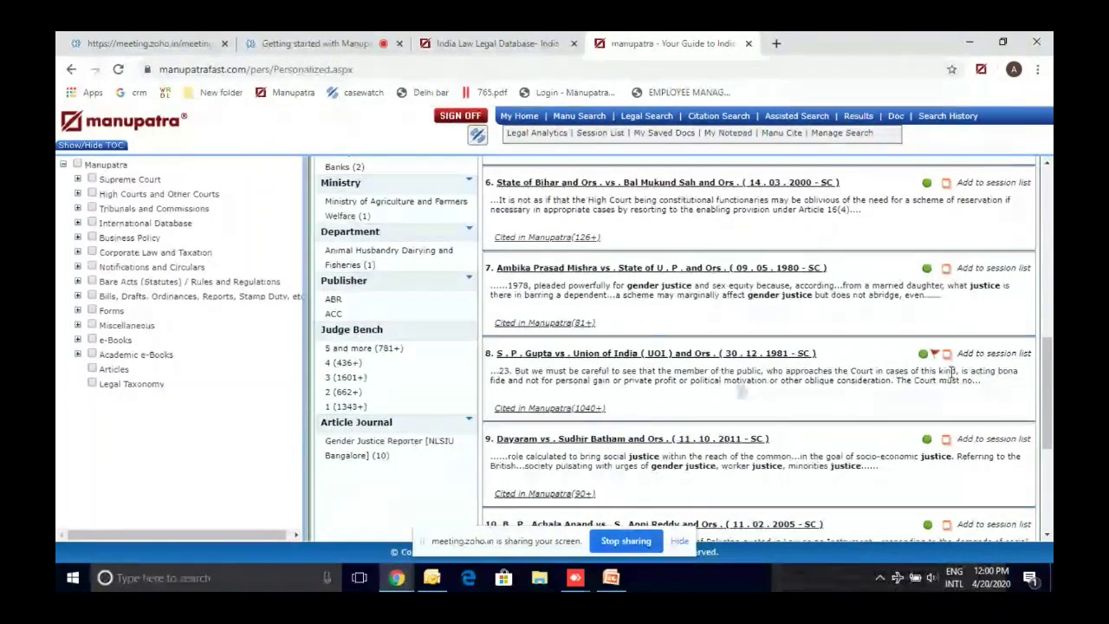
pyautogui.scroll(-1, 949, 338)
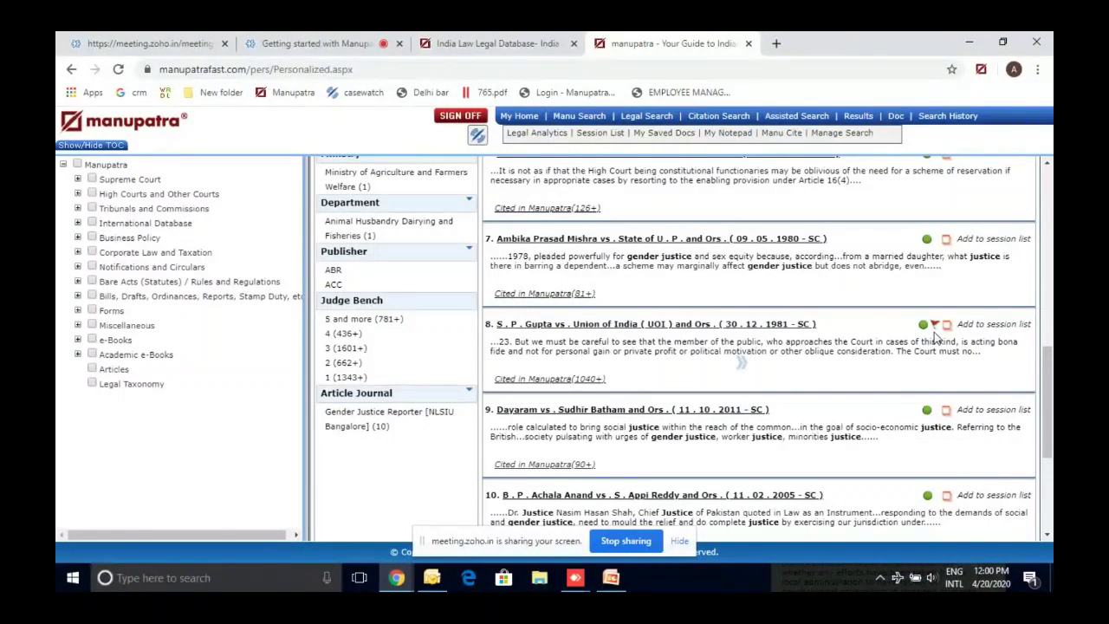
pyautogui.moveTo(936, 330)
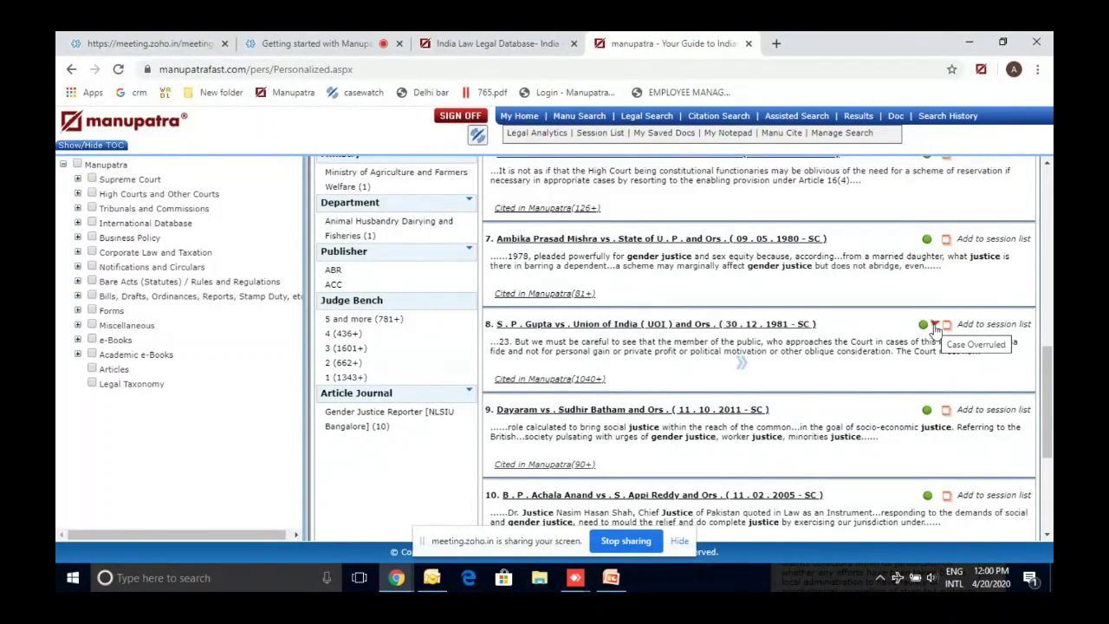
pyautogui.click(935, 327)
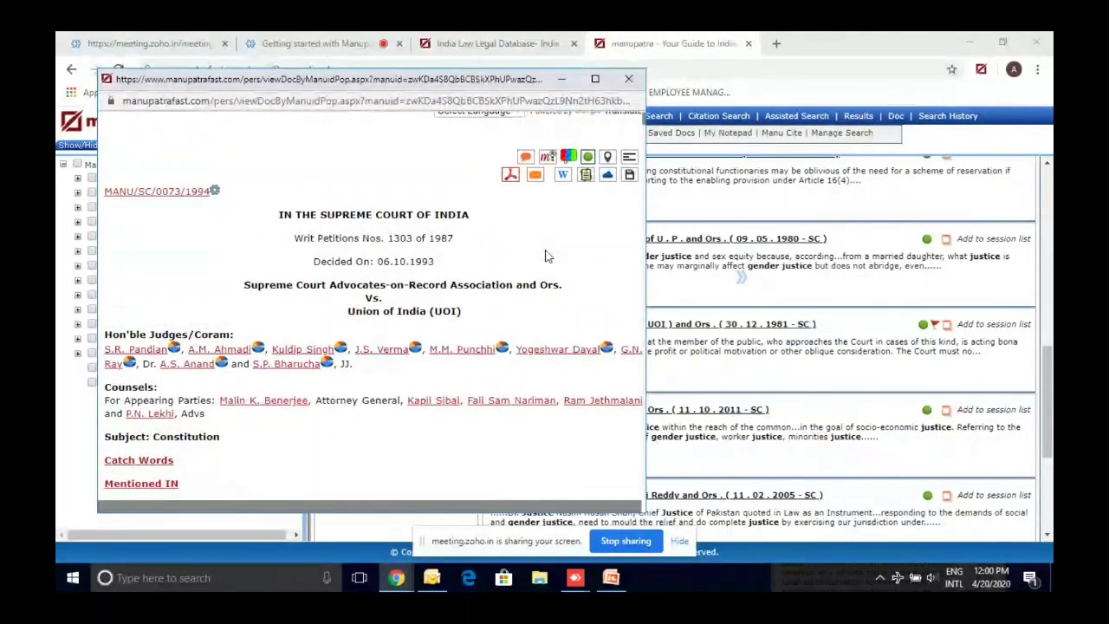
pyautogui.click(629, 79)
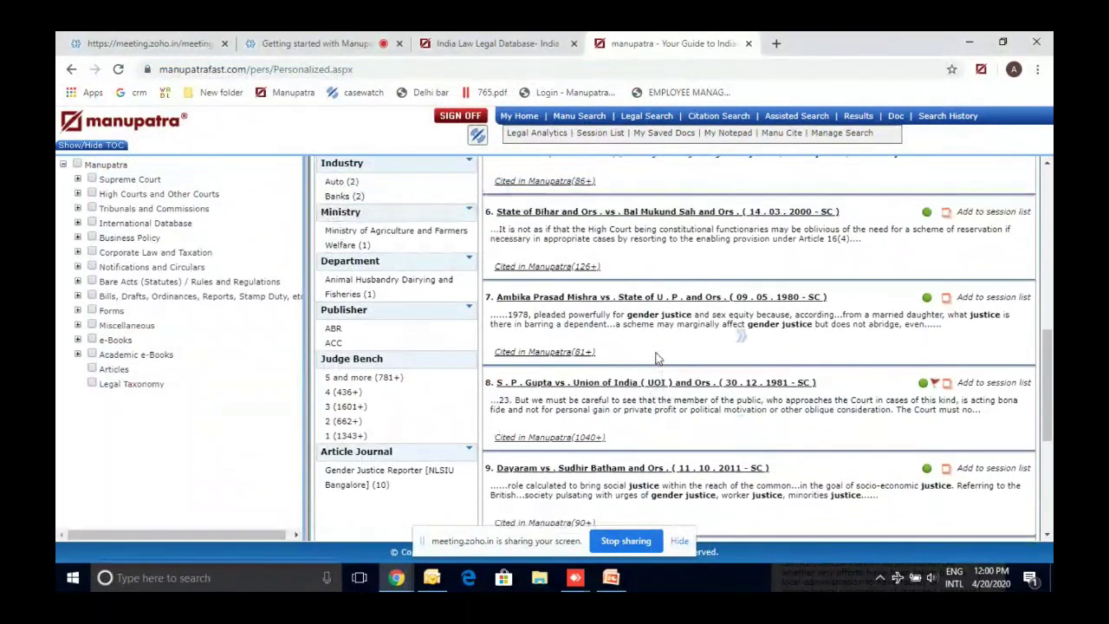
# Look through the listed cases again to compare the overruled flag on the eighth result with the markers on the other results.
pyautogui.scroll(1, 656, 357)
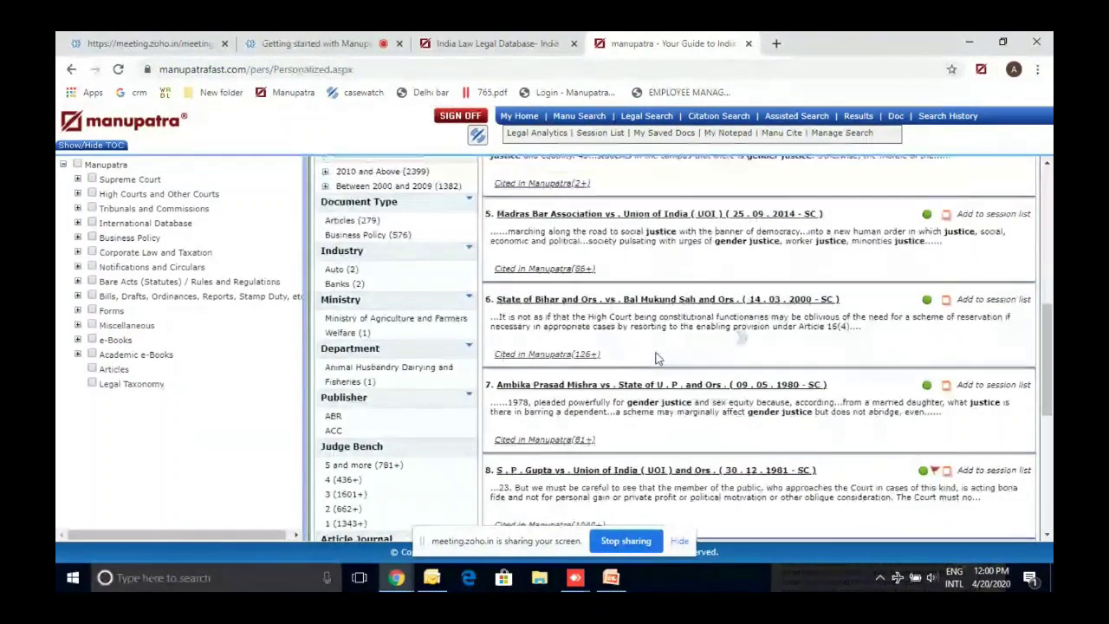
pyautogui.scroll(1, 656, 358)
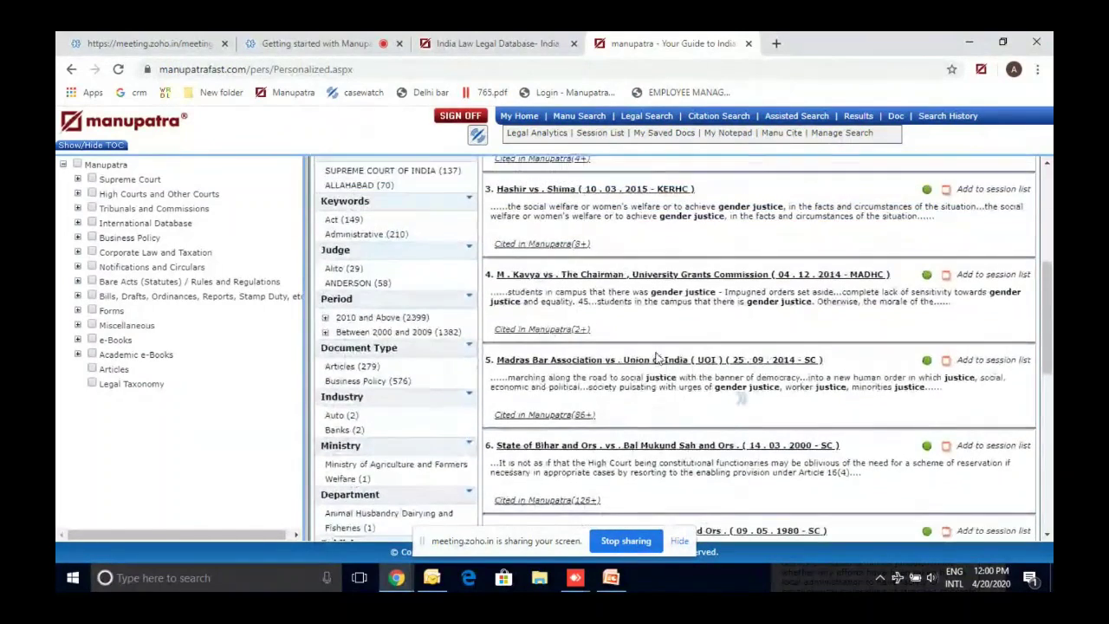
pyautogui.scroll(-3, 940, 353)
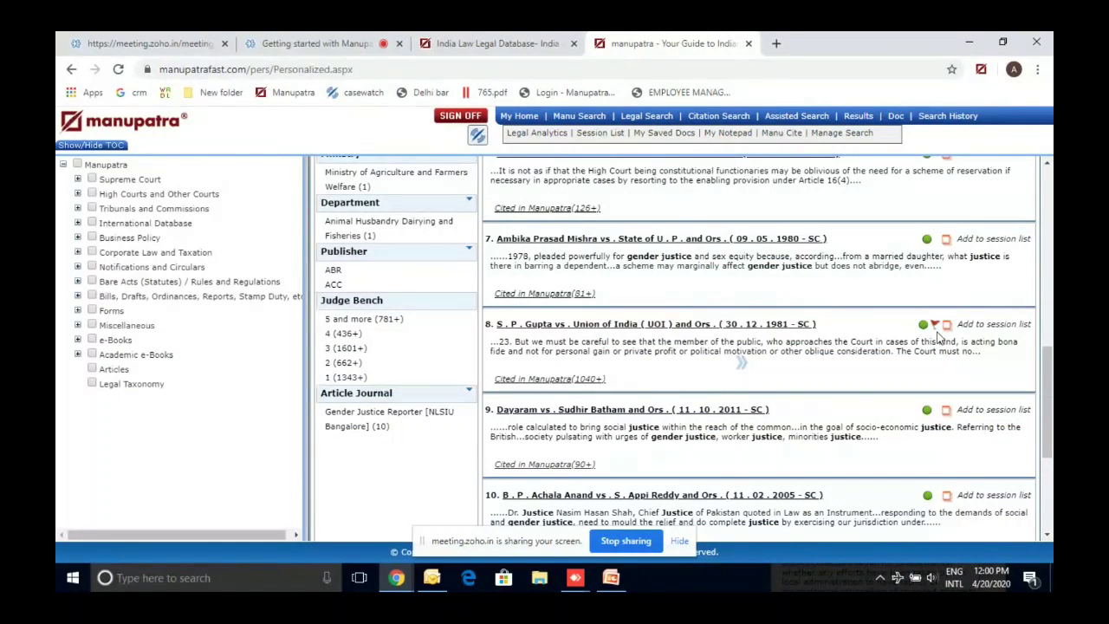
pyautogui.scroll(-1, 938, 337)
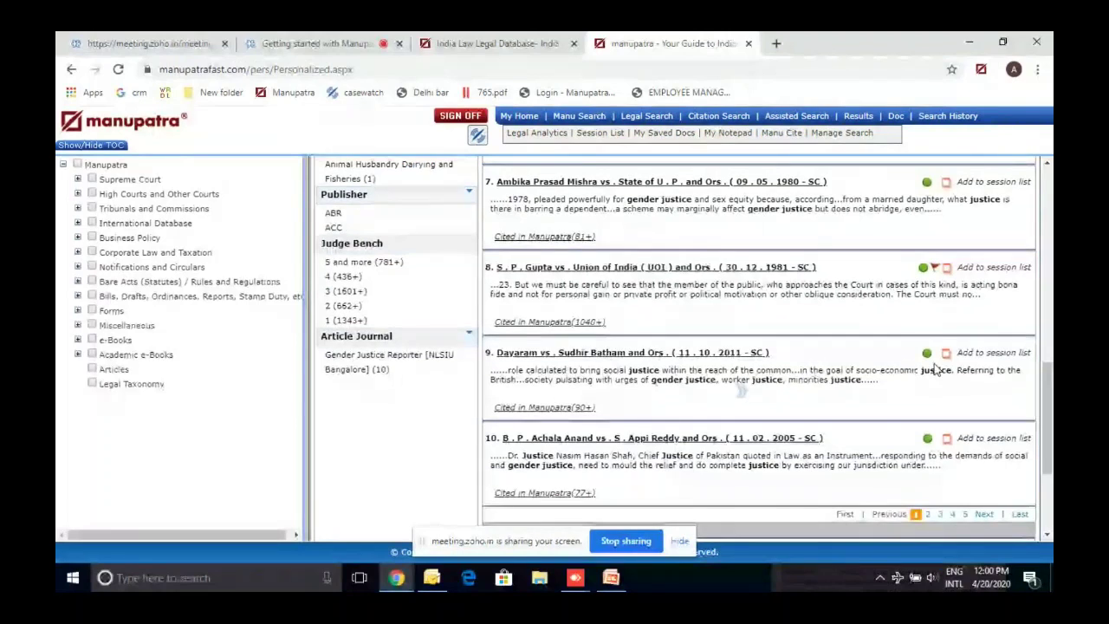
pyautogui.scroll(5, 934, 369)
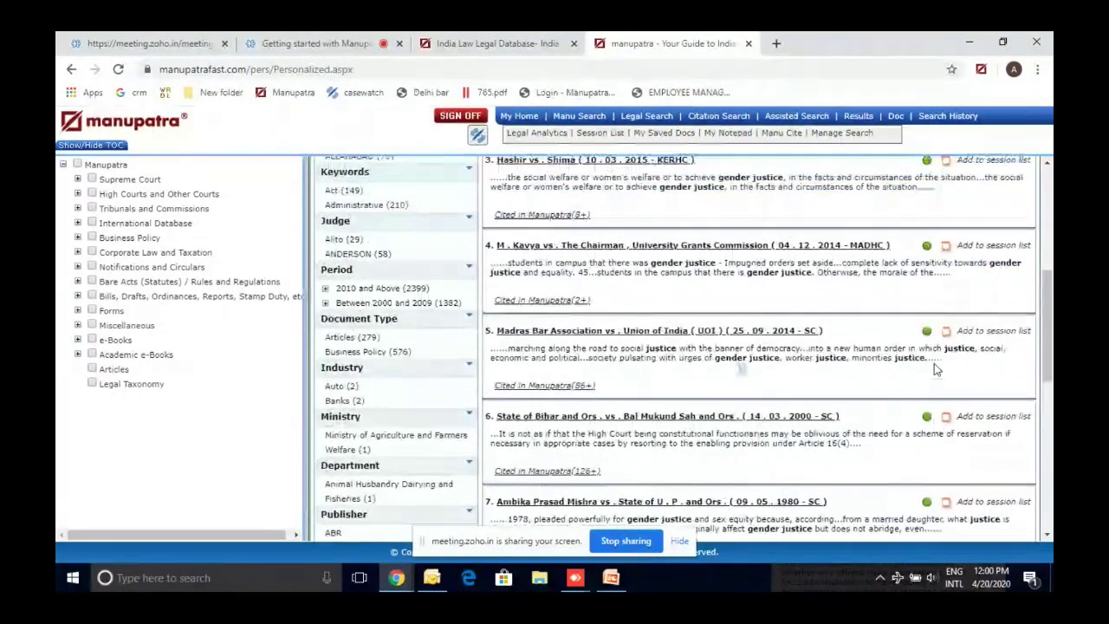
pyautogui.scroll(5, 934, 369)
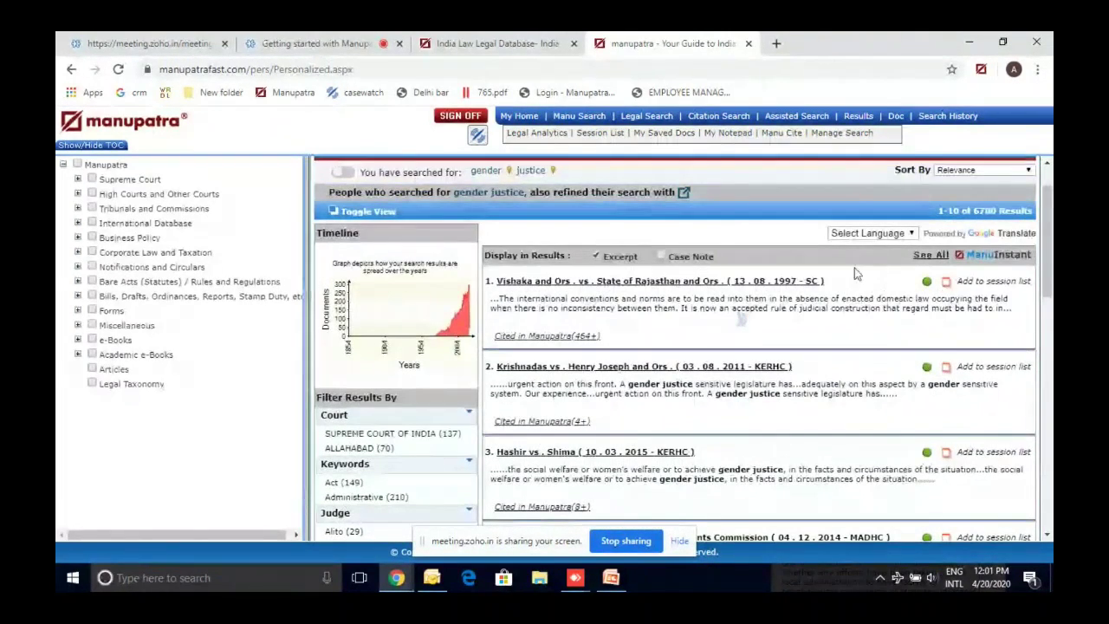
pyautogui.scroll(1, 855, 274)
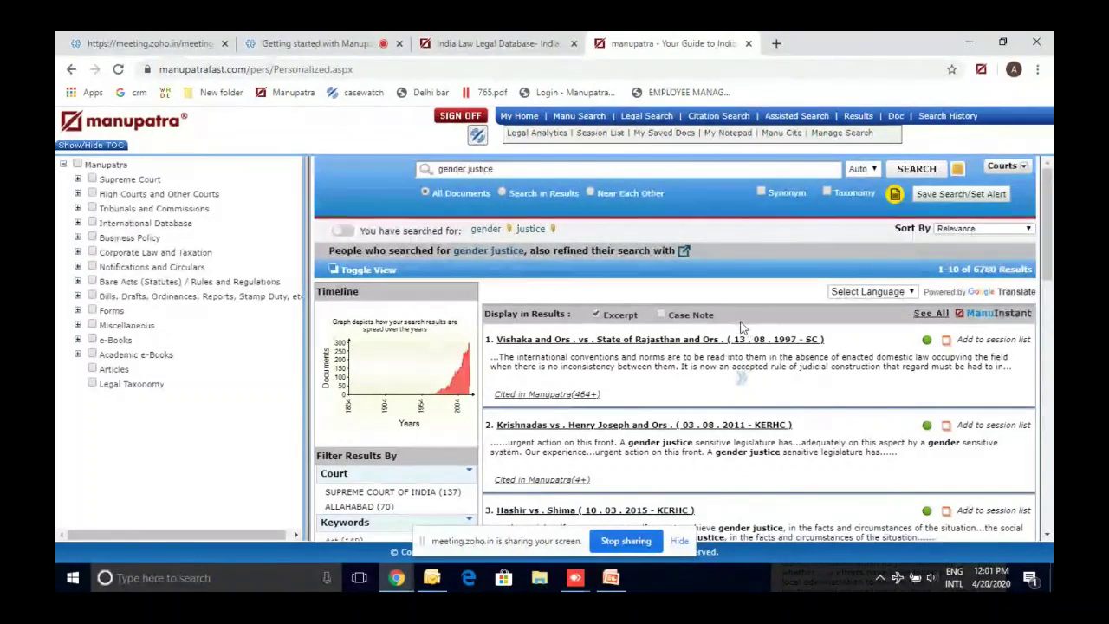
# Refine the current results with "minor" using And, and switch the scope to All Documents and back to Search in Results.
pyautogui.click(533, 192)
pyautogui.click(481, 195)
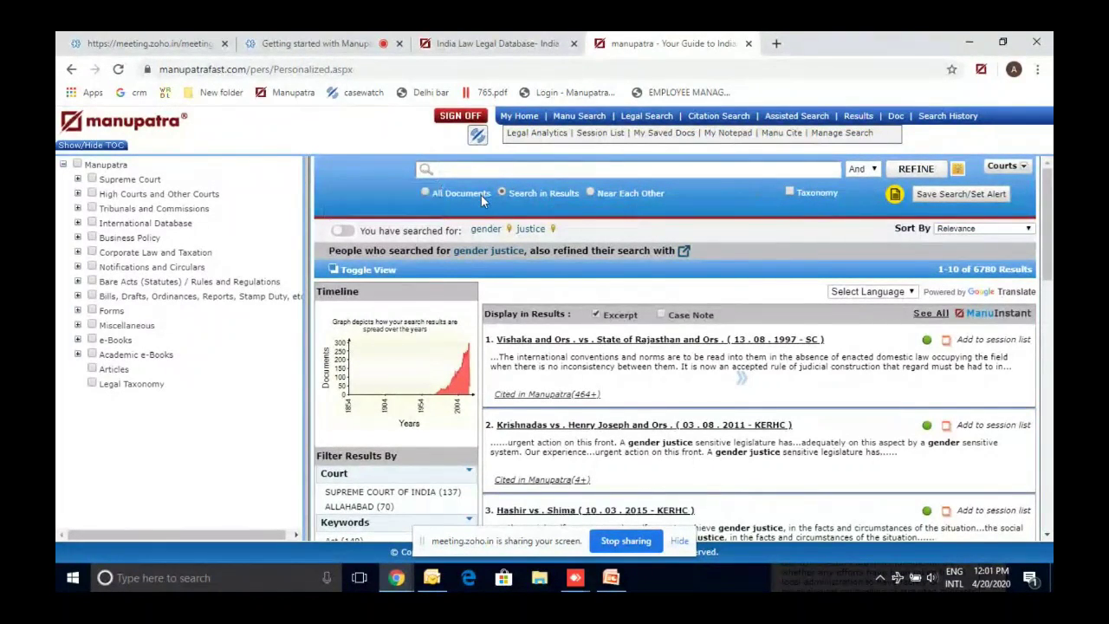
pyautogui.click(561, 193)
pyautogui.write('minor')
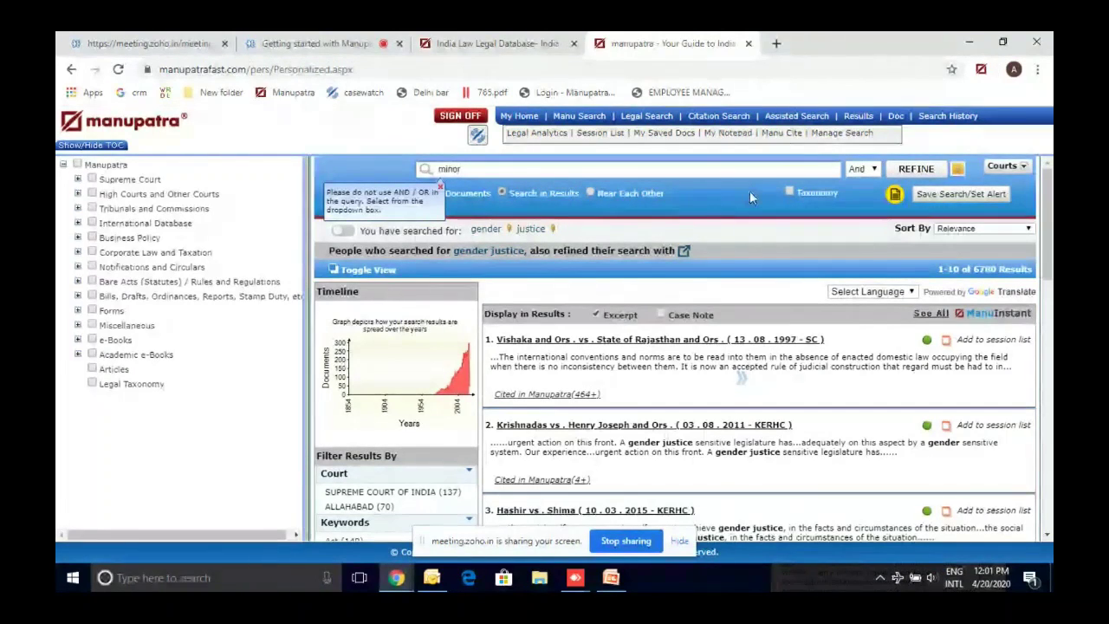
pyautogui.click(912, 169)
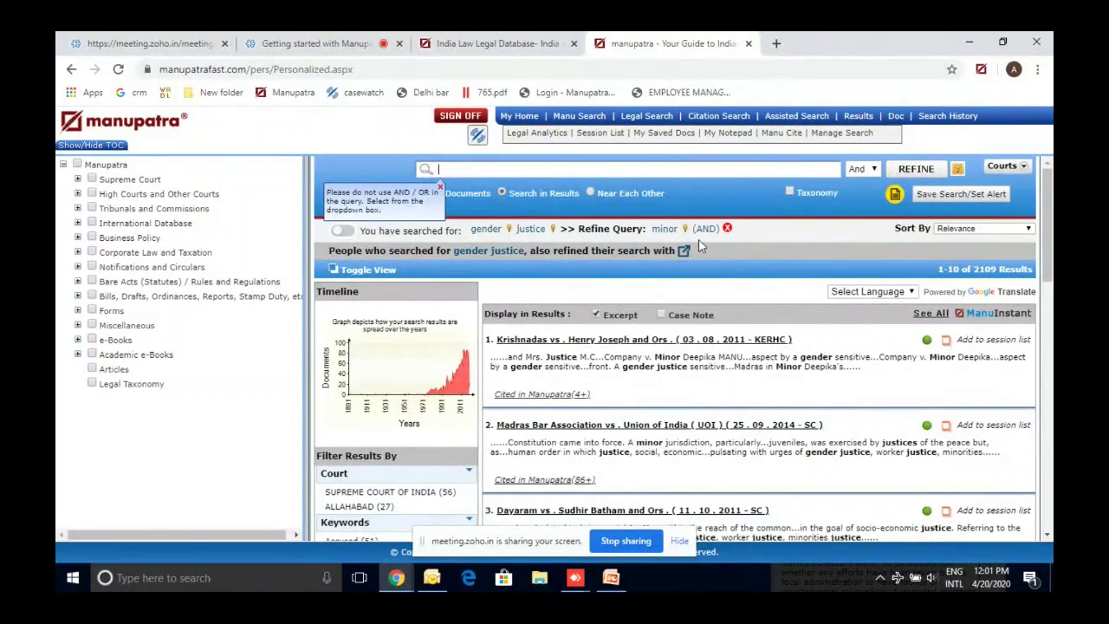
pyautogui.click(467, 197)
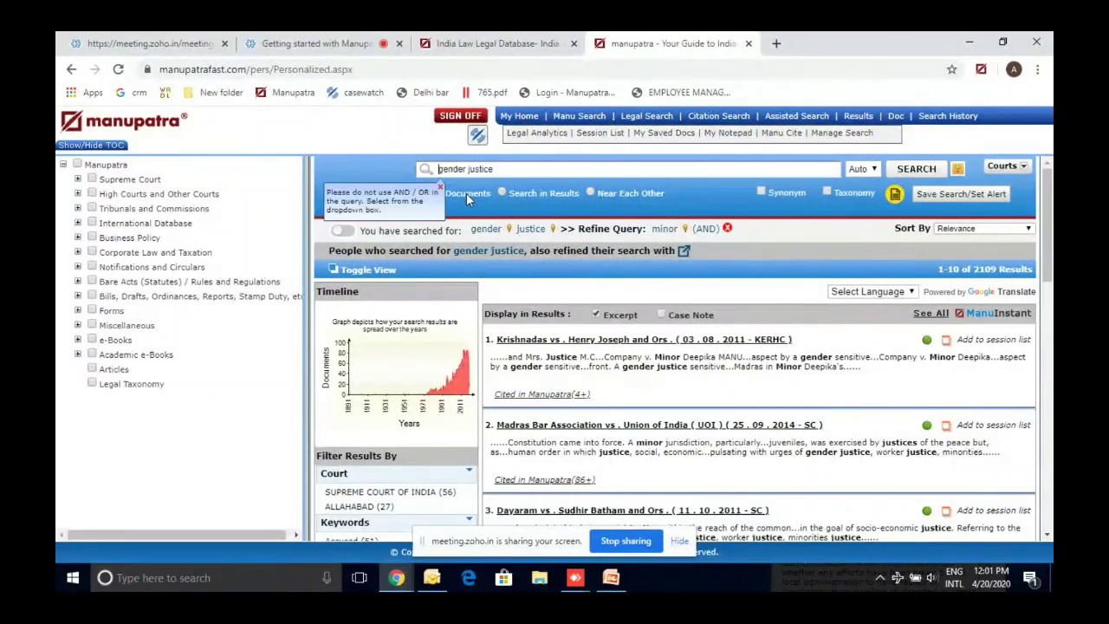
pyautogui.click(551, 195)
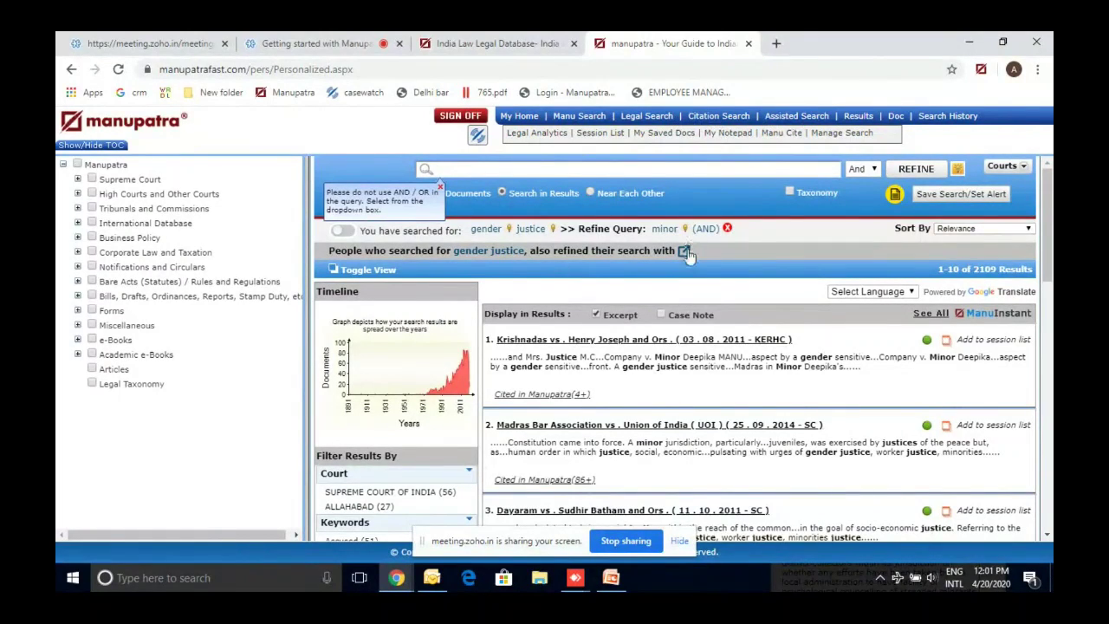
# Open the Advance Search form of Legal Search and go through its Act/Statute, Appellant/Respondent and CaseNote fields.
pyautogui.click(639, 119)
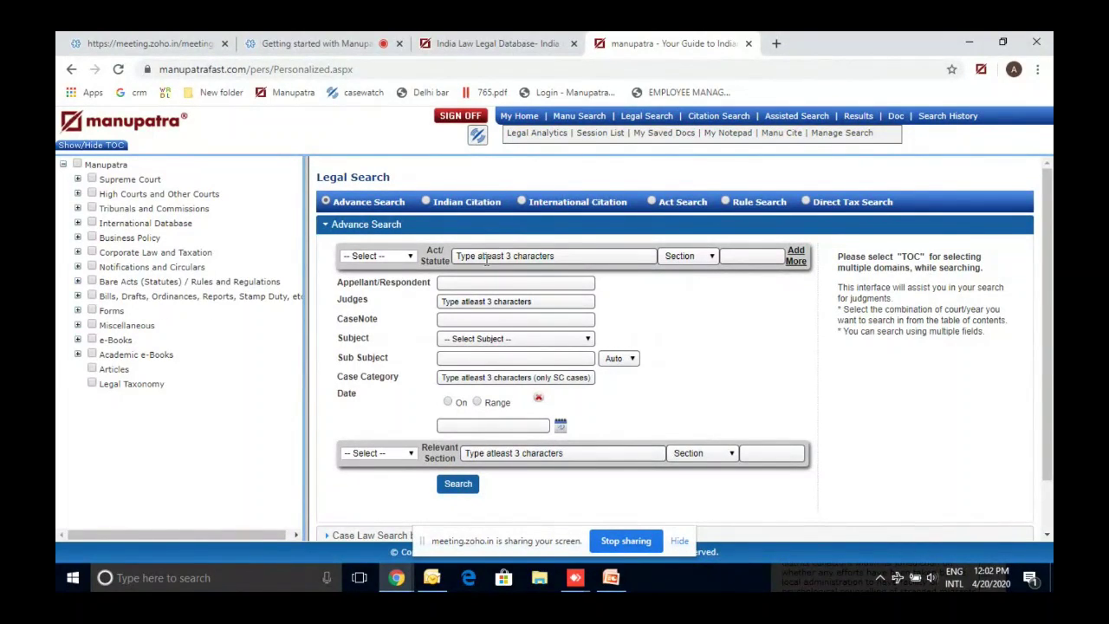
pyautogui.click(526, 257)
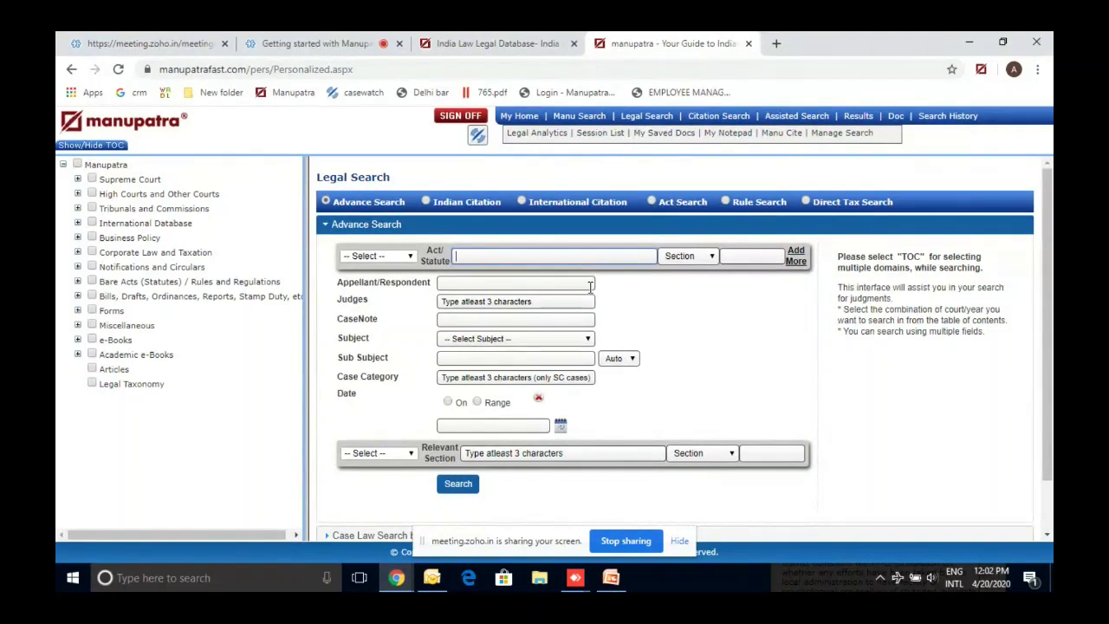
pyautogui.click(510, 287)
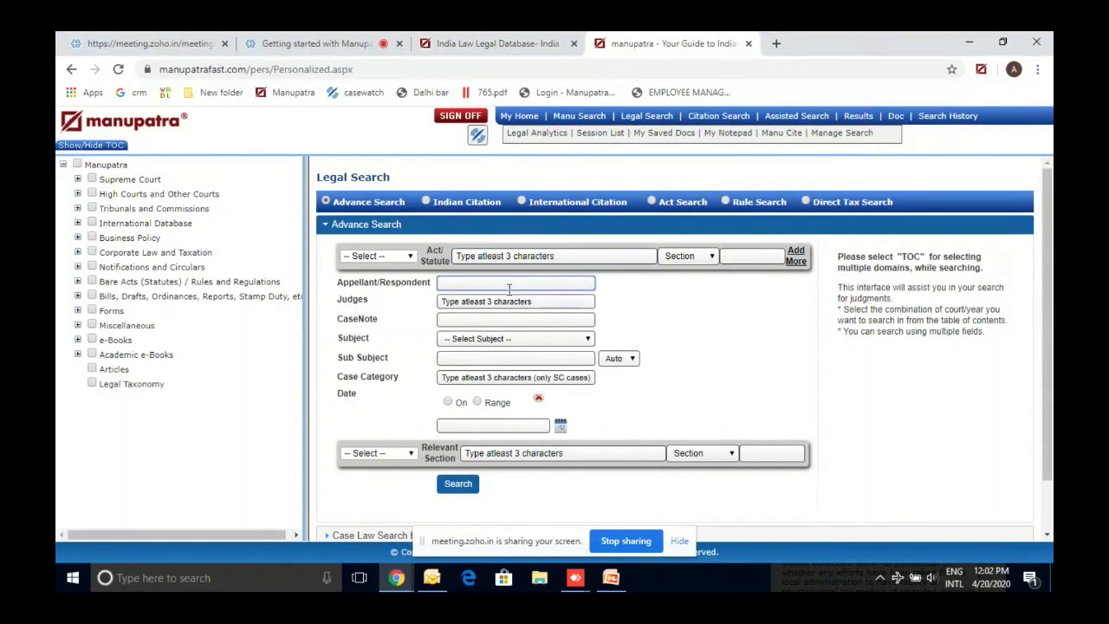
pyautogui.click(458, 320)
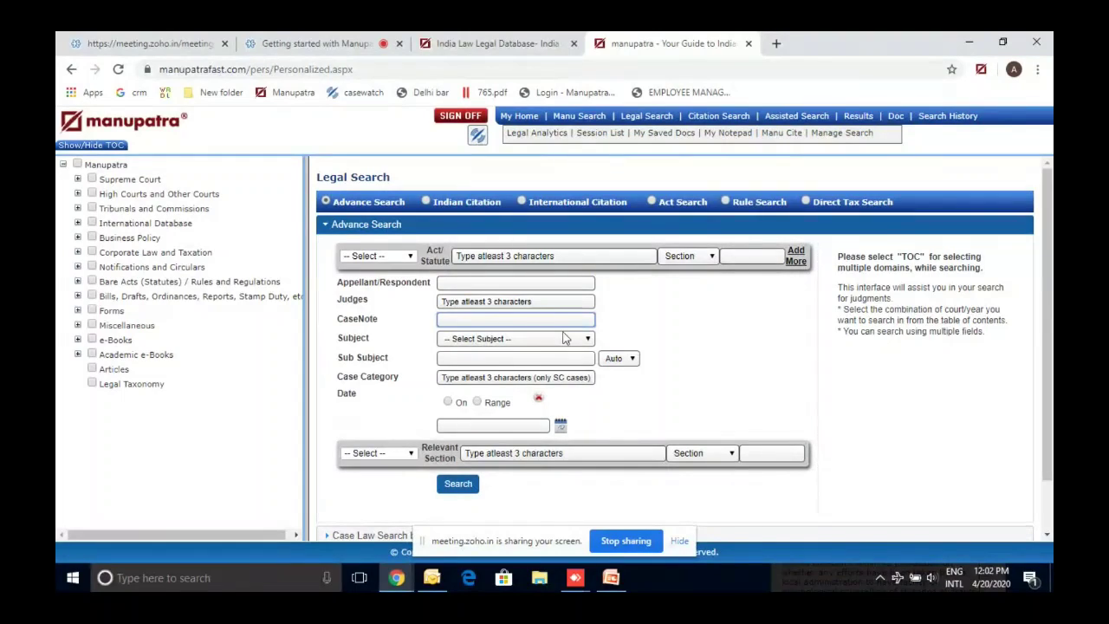
# Search for judgments under section 138 of the Negotiable Instruments Act 1881 with the Advance Search form.
pyautogui.click(508, 258)
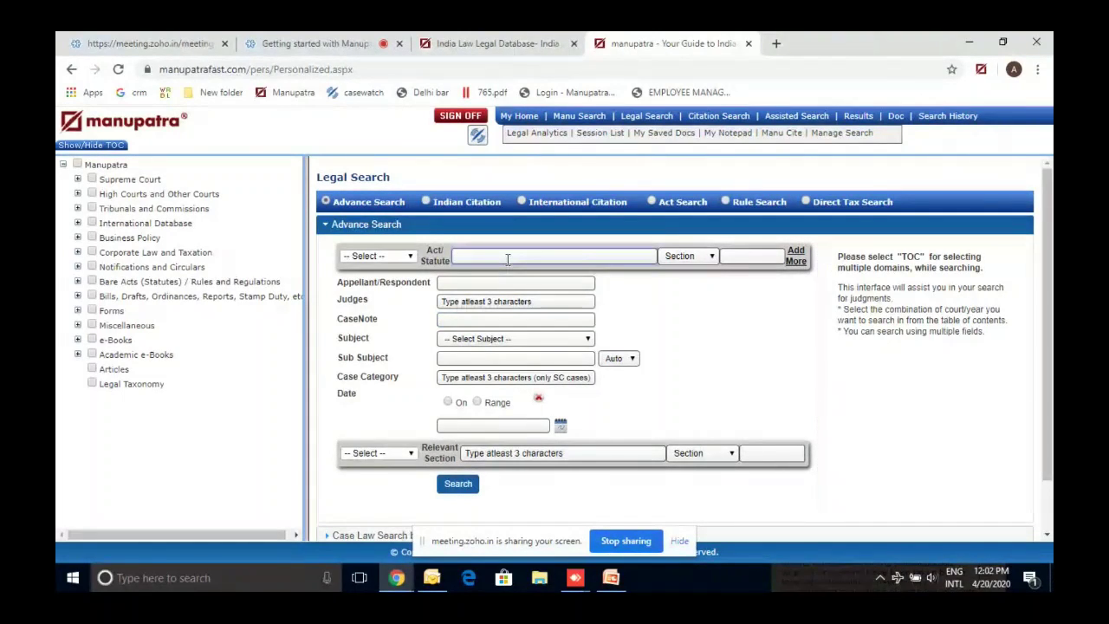
pyautogui.write('ni')
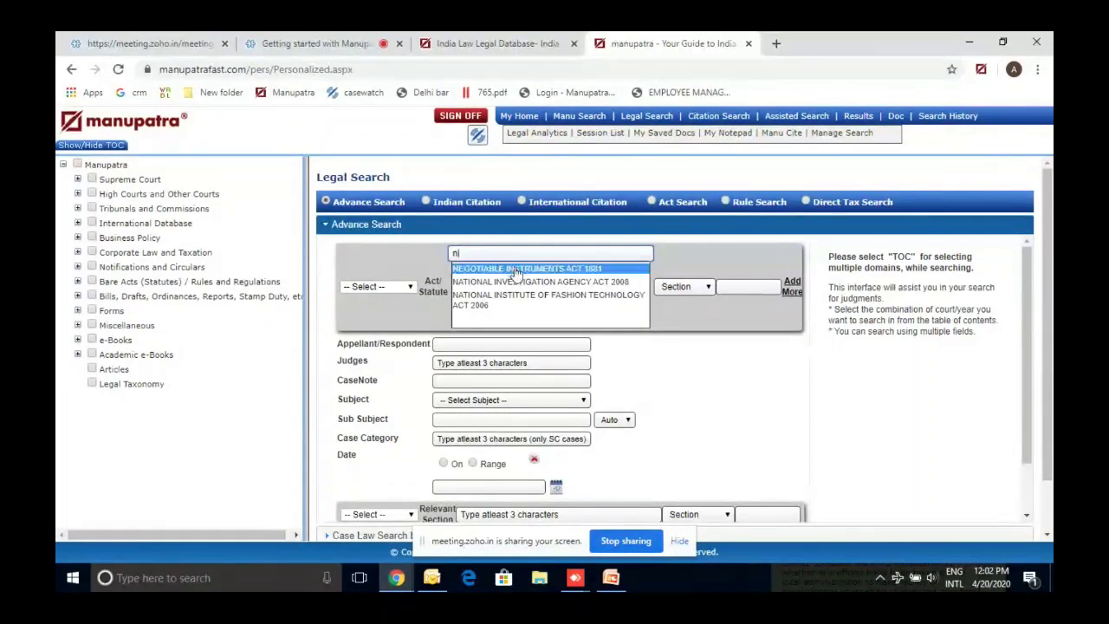
pyautogui.click(515, 270)
pyautogui.click(728, 256)
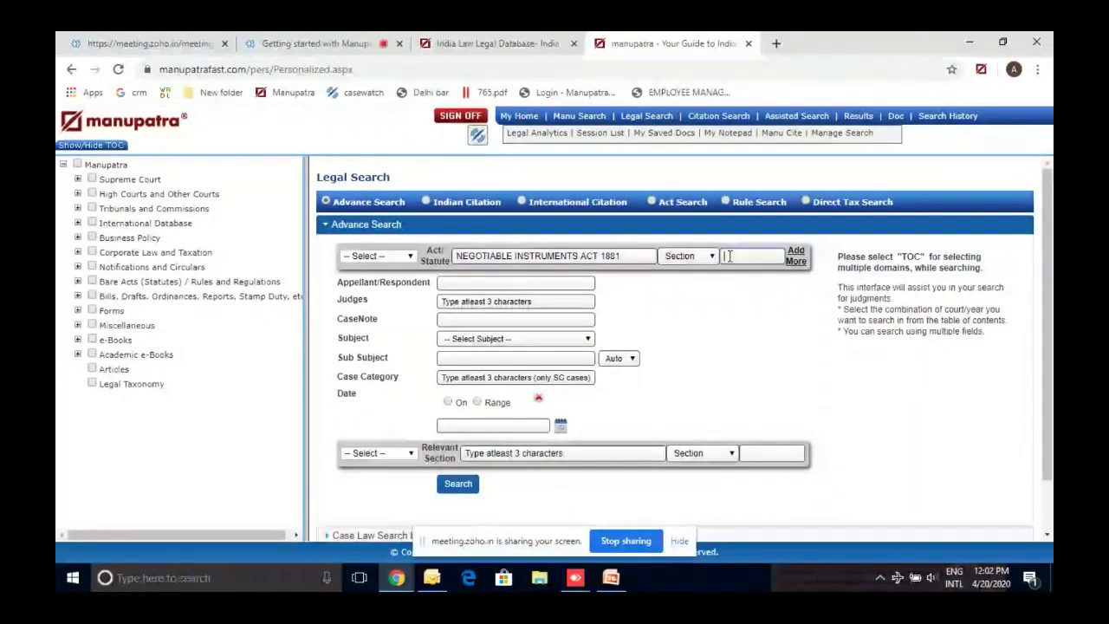
pyautogui.write('138')
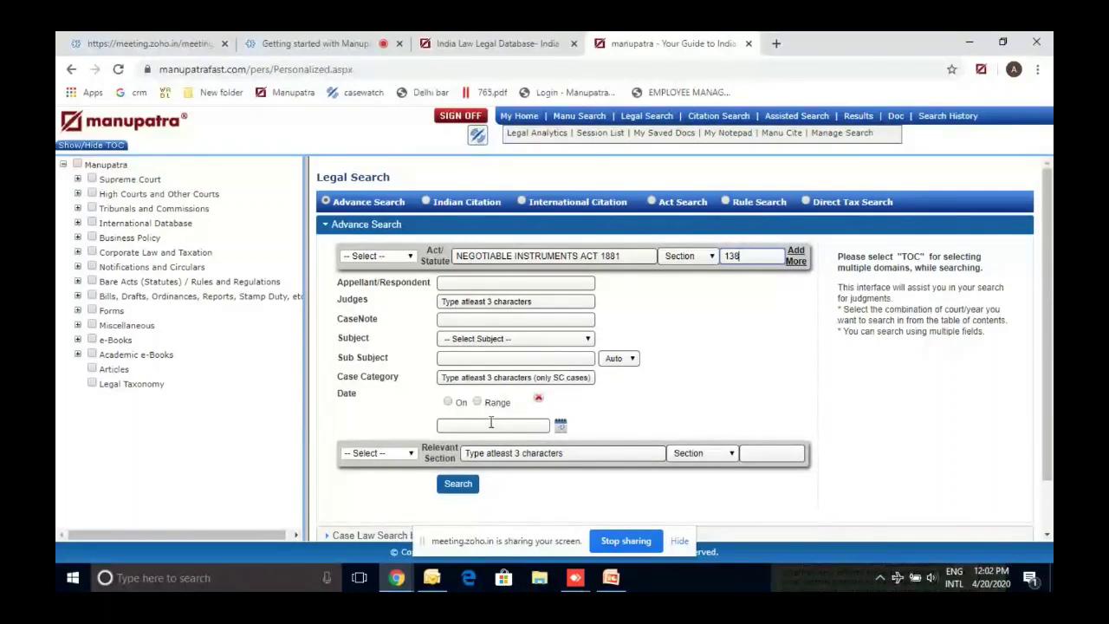
pyautogui.click(459, 484)
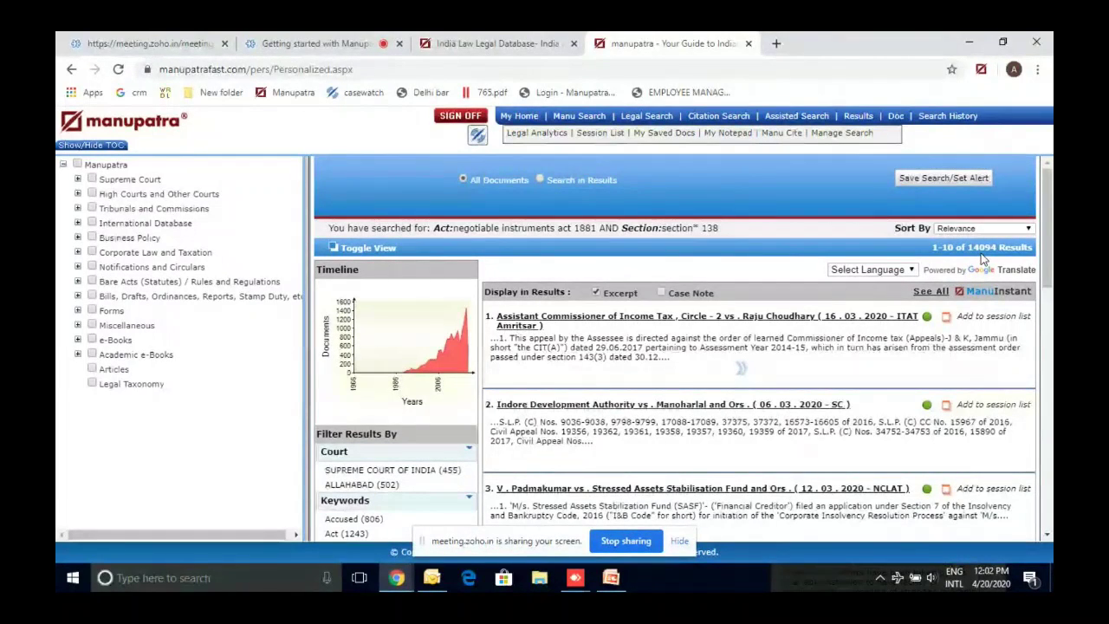
# Switch the scope to Search in Results and set the results to sort by Cited (Most).
pyautogui.click(598, 179)
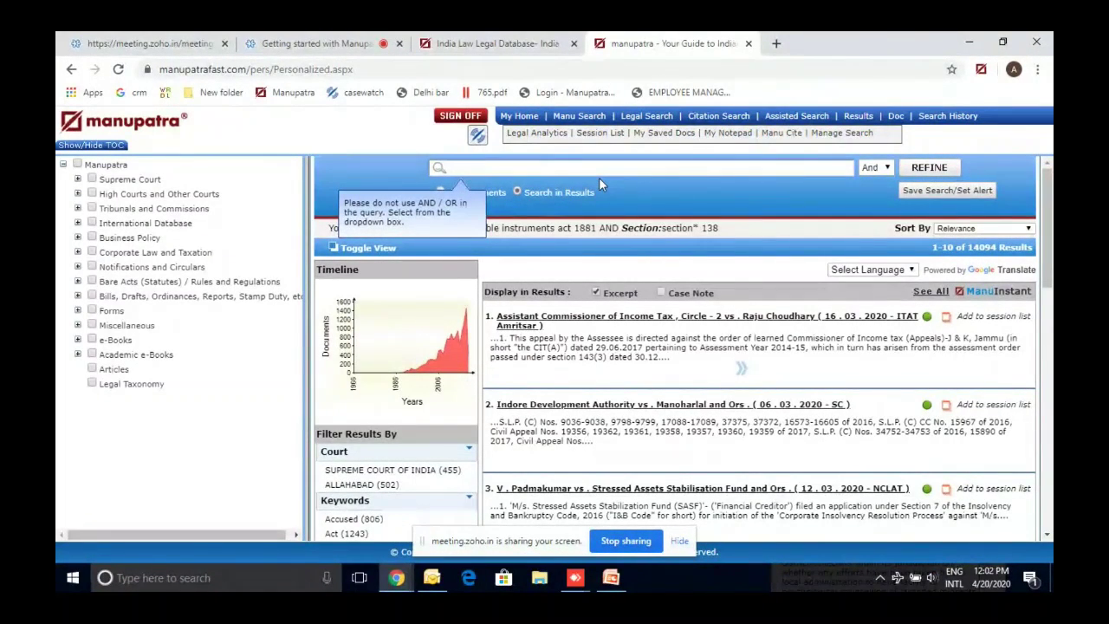
pyautogui.click(651, 217)
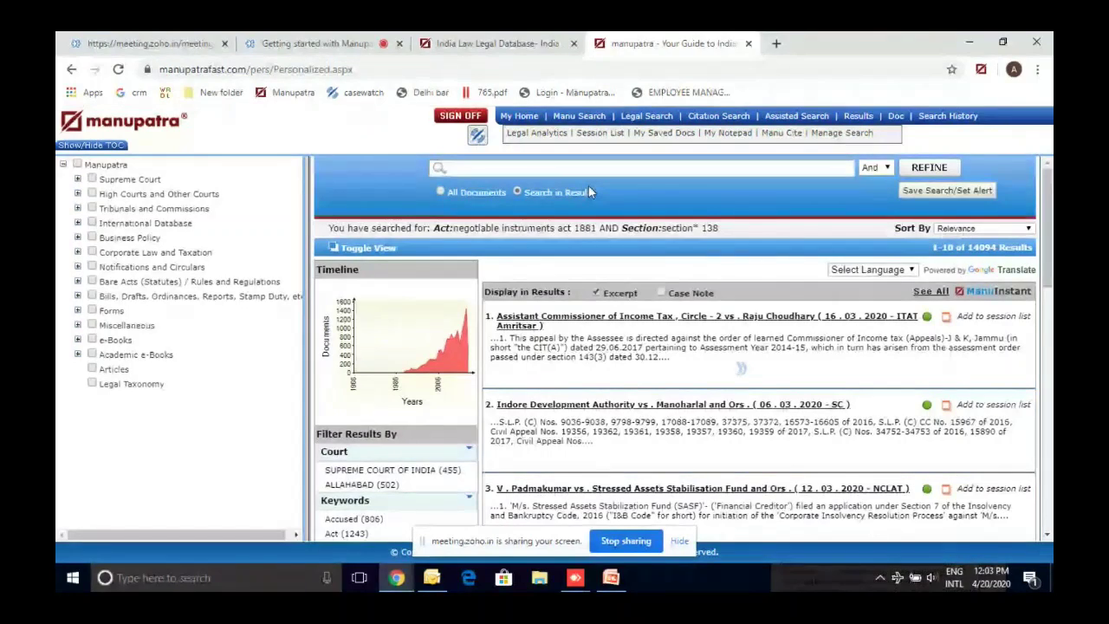
pyautogui.click(498, 167)
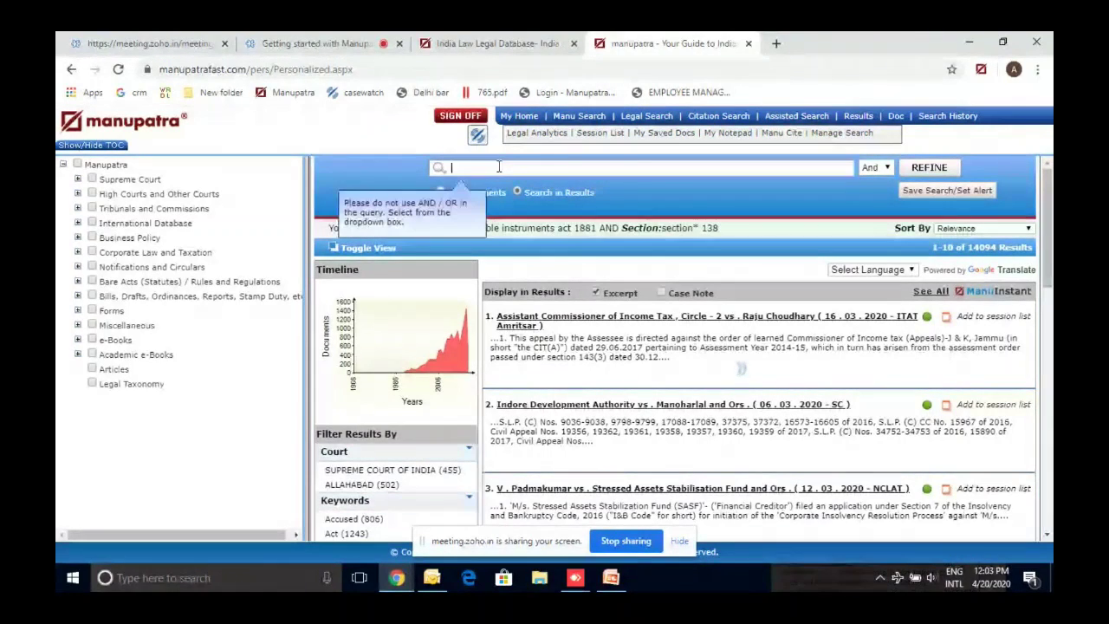
pyautogui.click(983, 228)
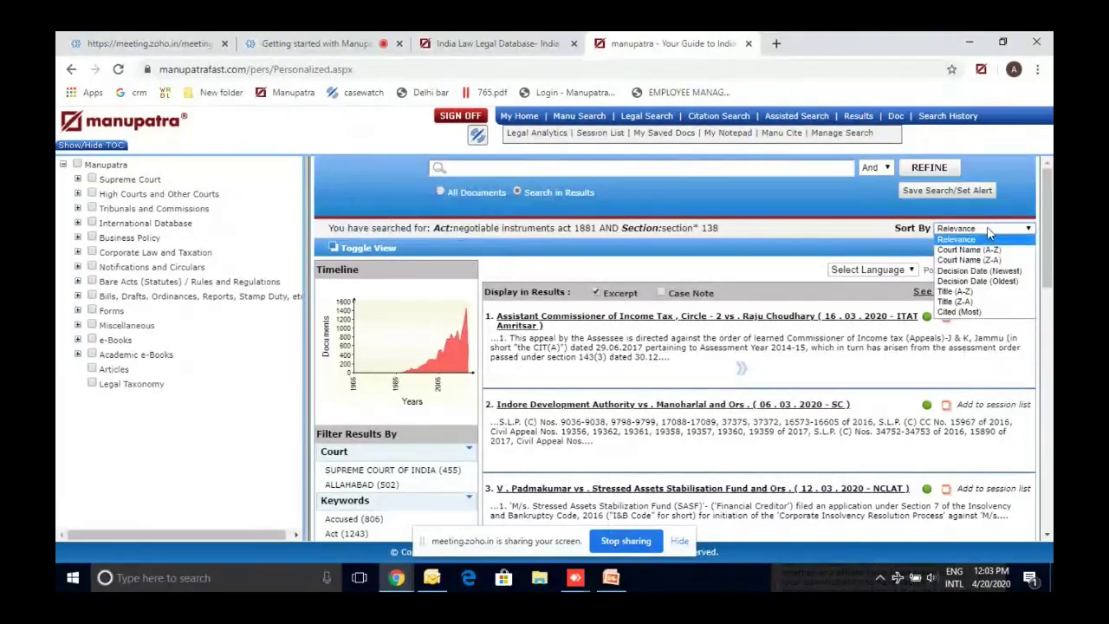
pyautogui.click(972, 312)
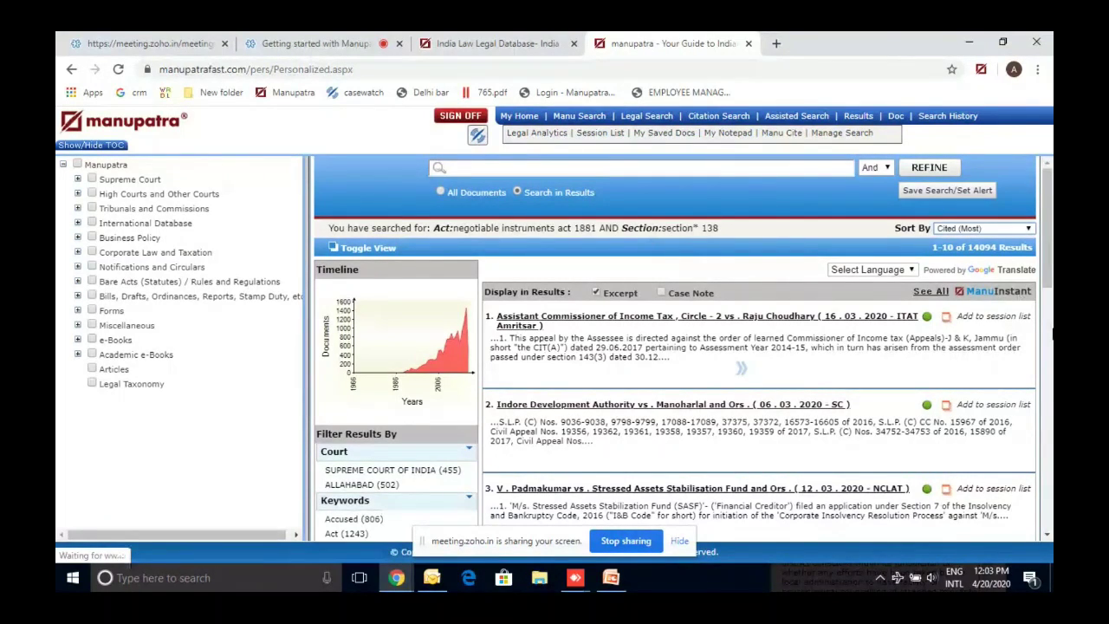
pyautogui.scroll(-4, 639, 242)
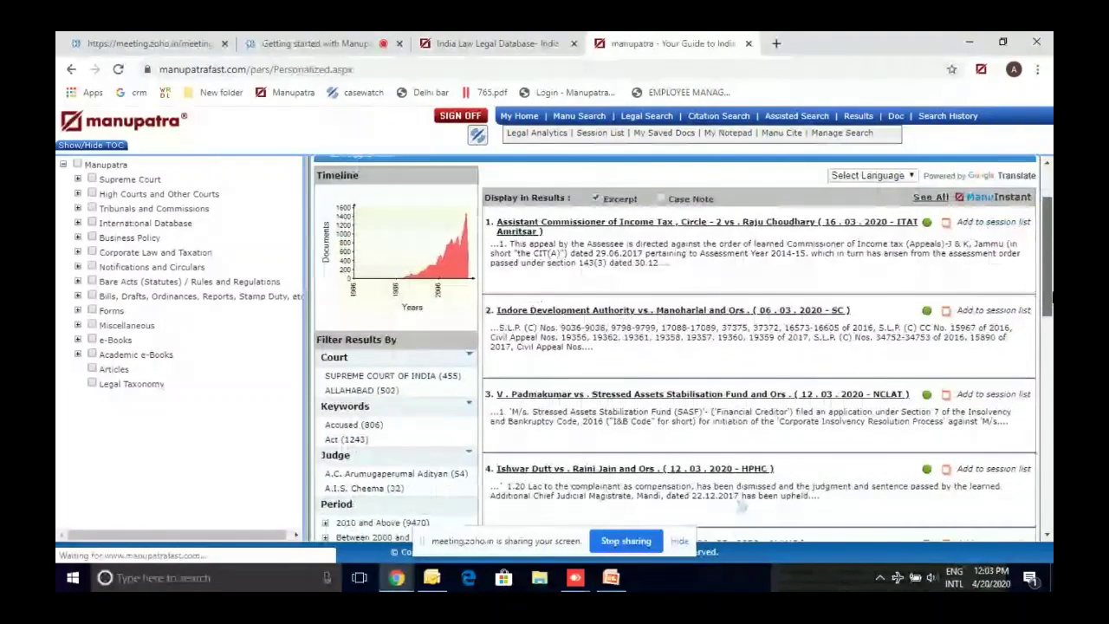
pyautogui.click(984, 181)
pyautogui.click(698, 212)
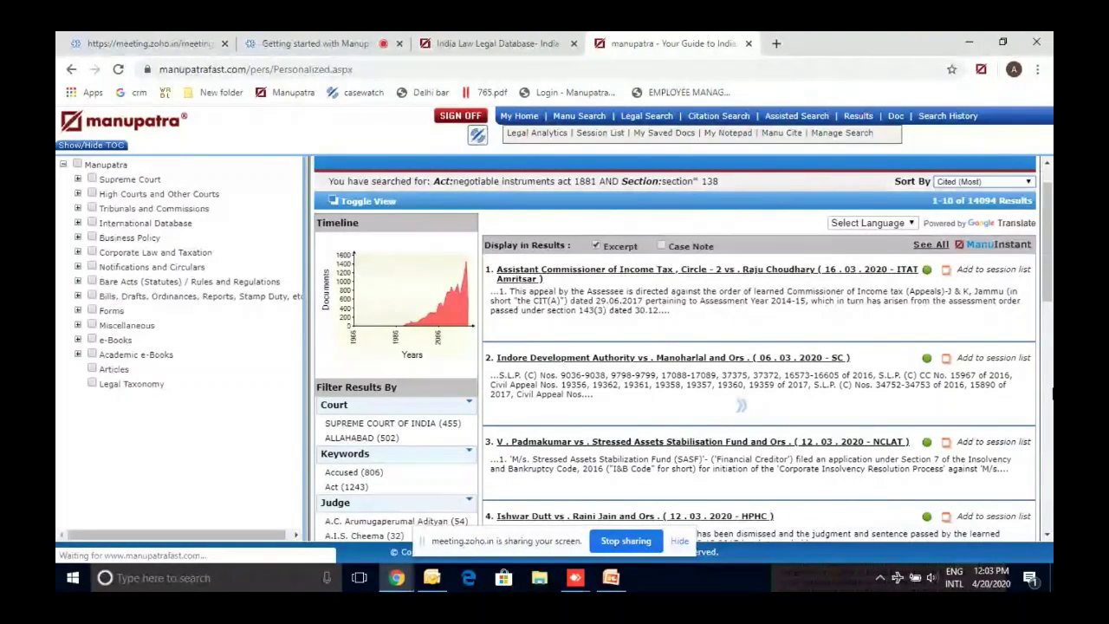
# Examine the Period, Document Type, Industry, Publisher and Judge Bench filters and go through the cases on the first results page.
pyautogui.scroll(-5, 327, 236)
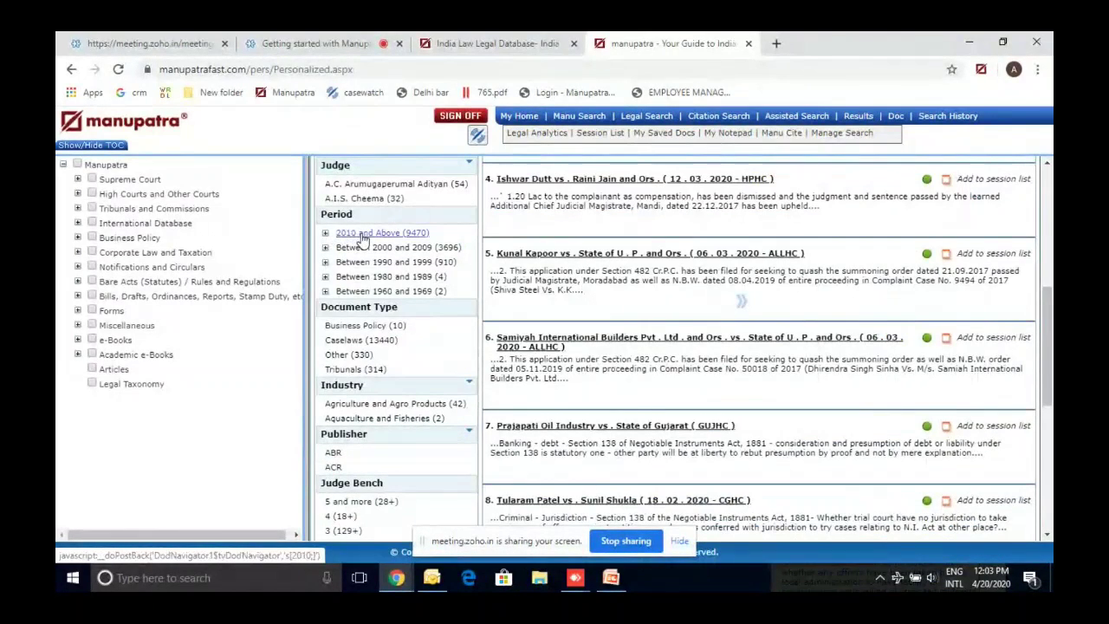
pyautogui.click(439, 279)
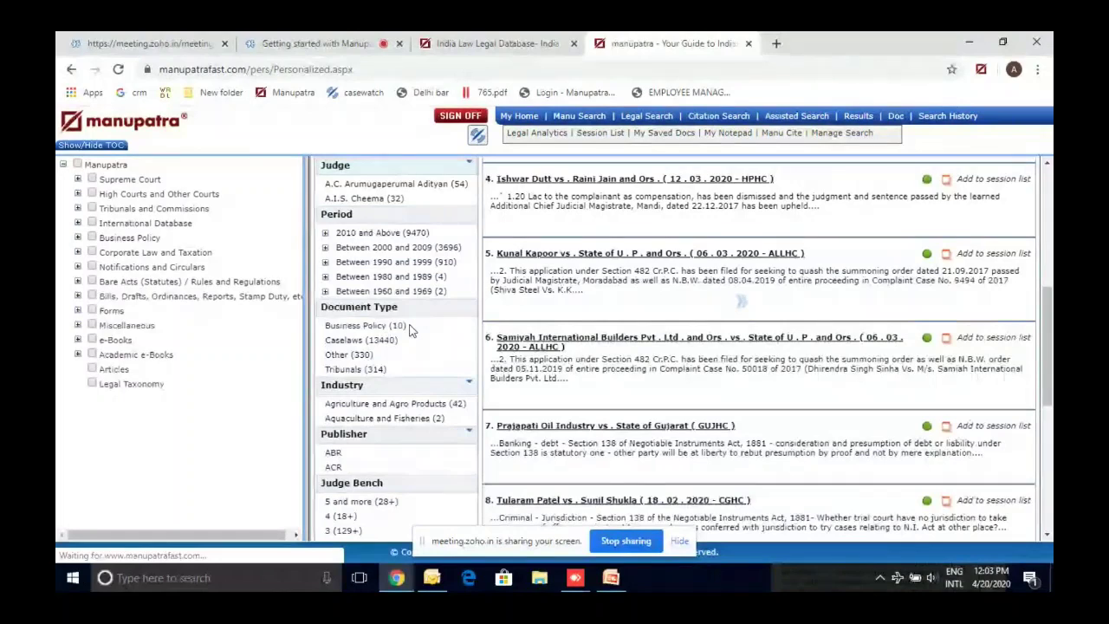
pyautogui.scroll(-2, 419, 355)
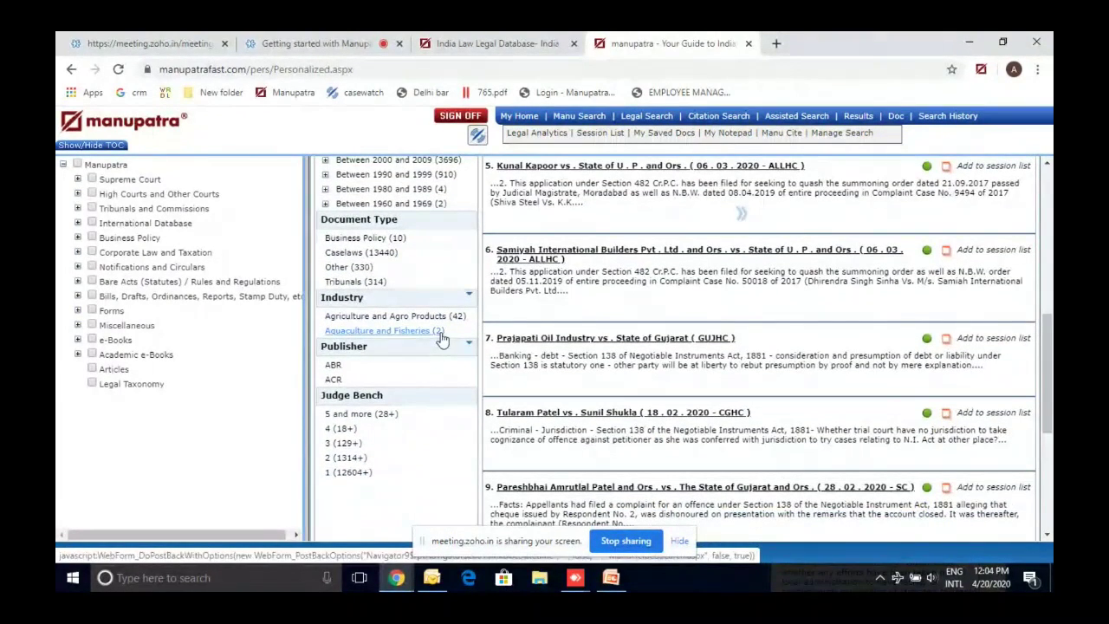
pyautogui.click(376, 421)
pyautogui.scroll(1, 412, 442)
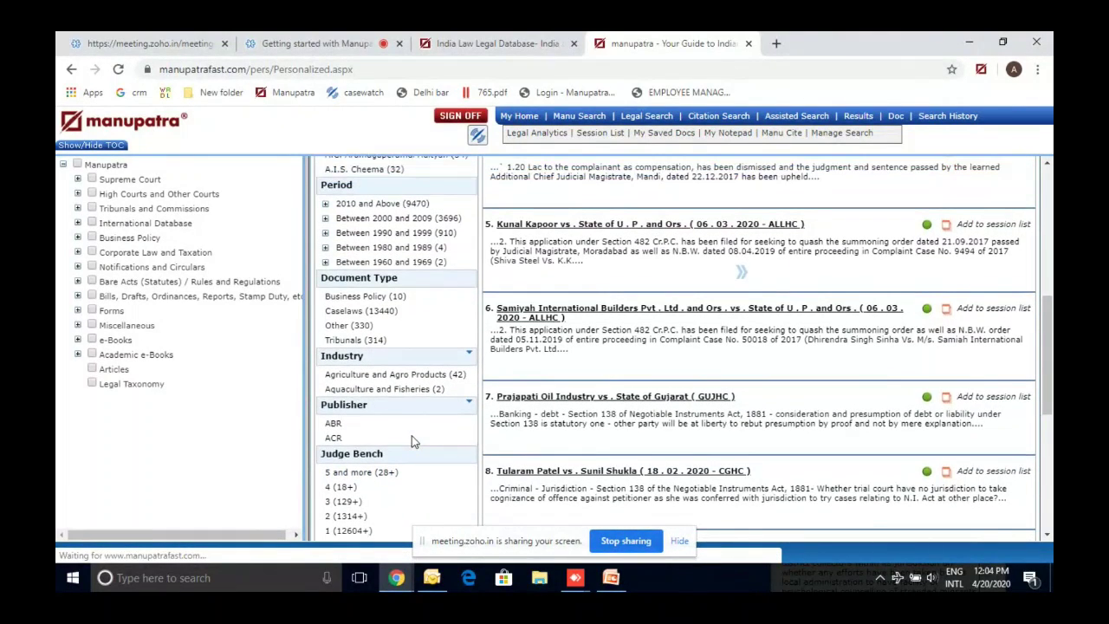
pyautogui.scroll(3, 412, 442)
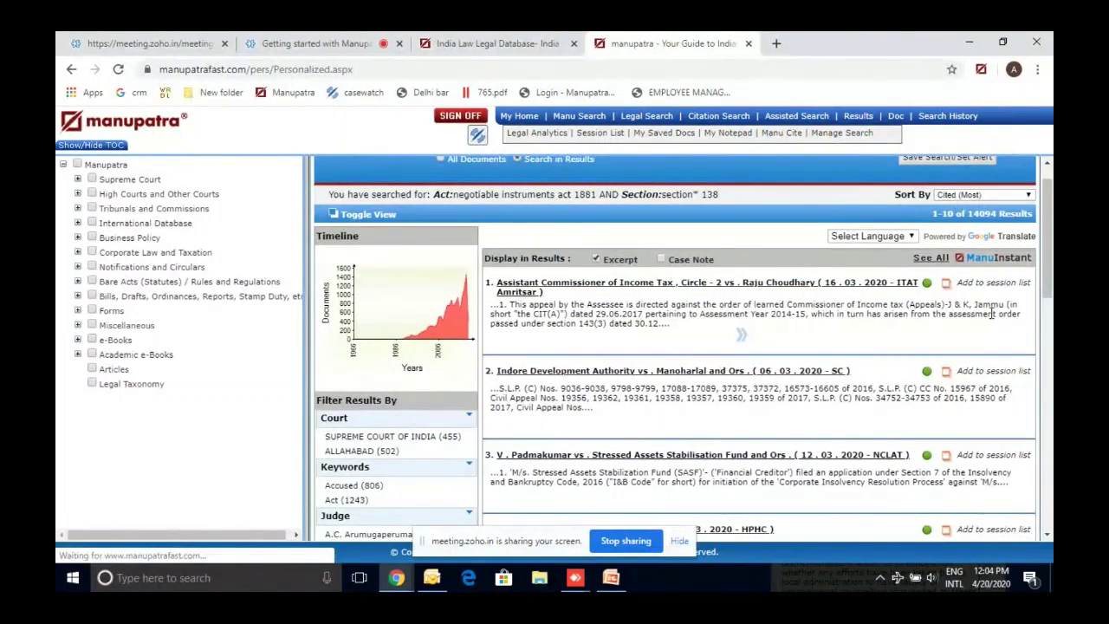
pyautogui.scroll(-4, 1048, 416)
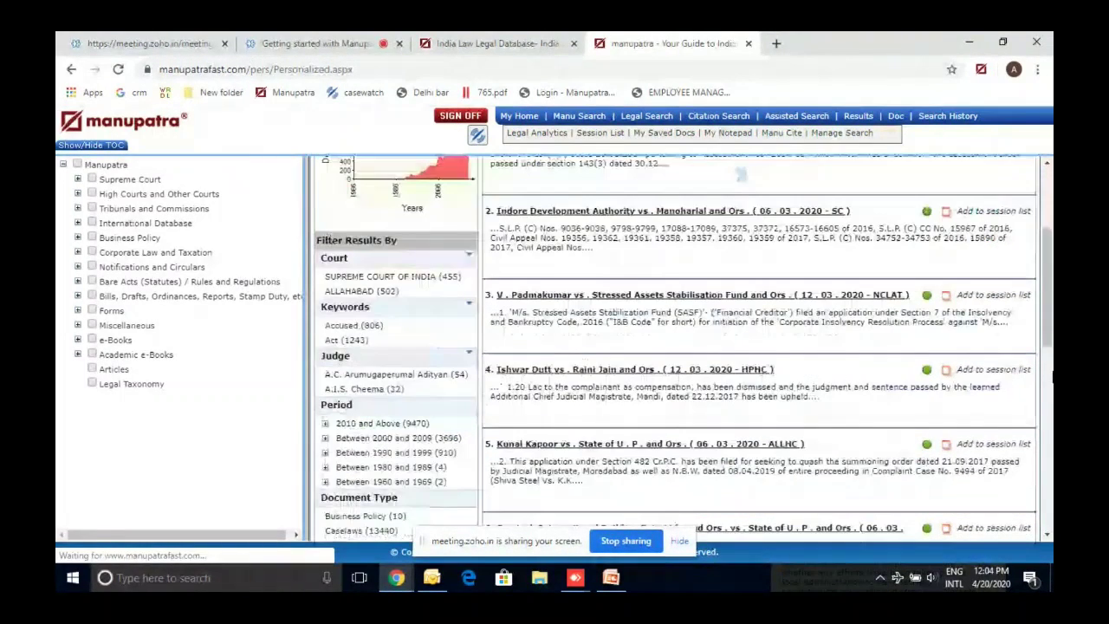
pyautogui.scroll(-4, 1049, 451)
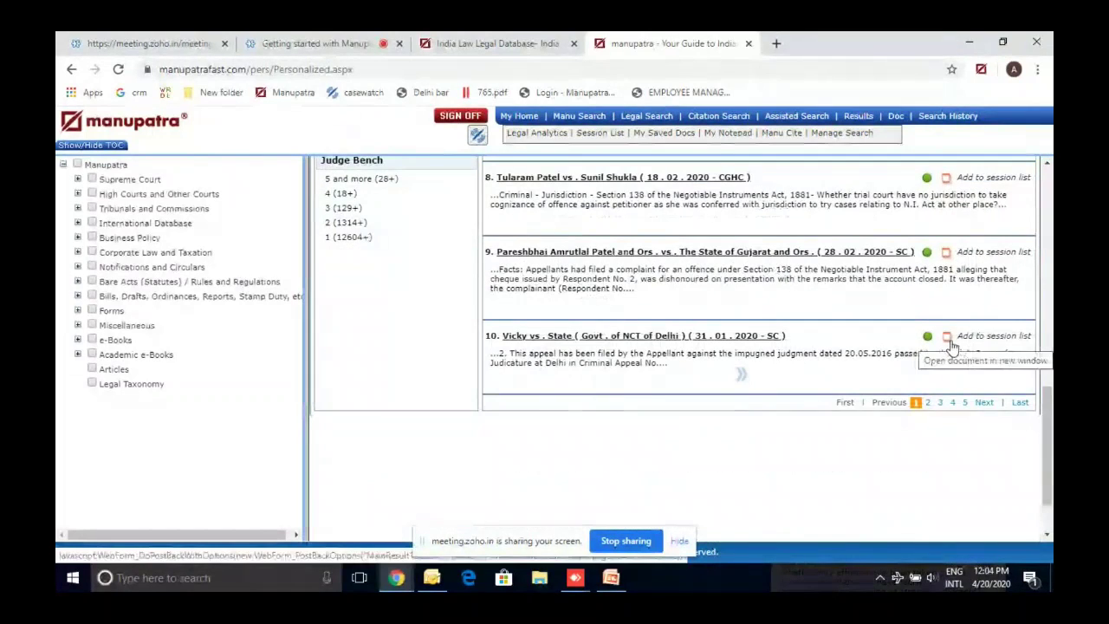
# Try to open the tenth result in a new window, and load Google in a new tab before returning to the results.
pyautogui.click(947, 338)
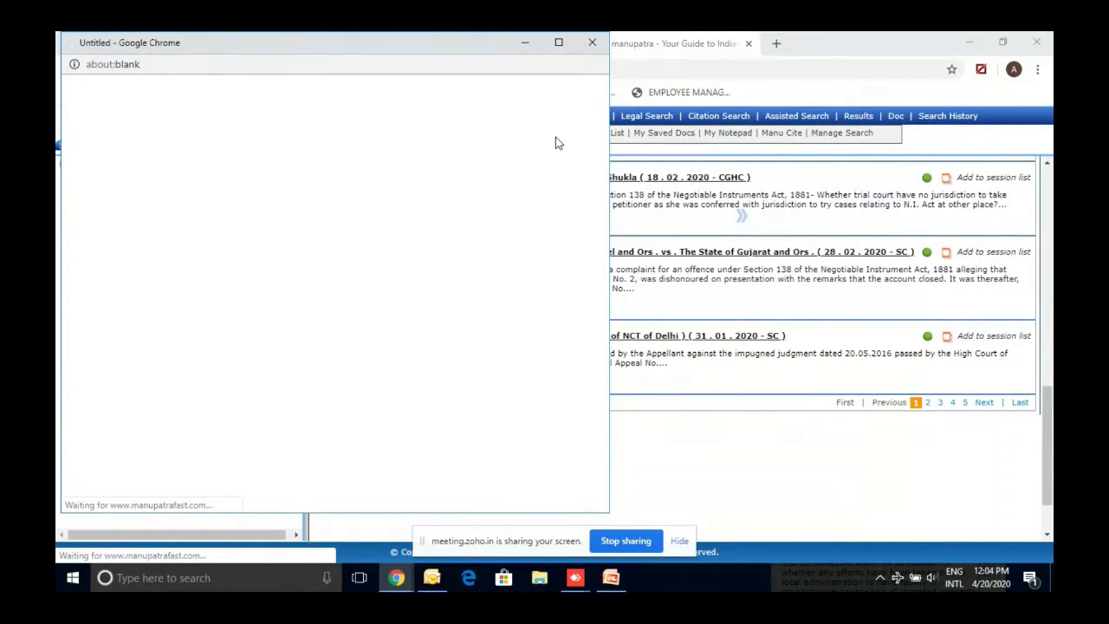
pyautogui.click(777, 42)
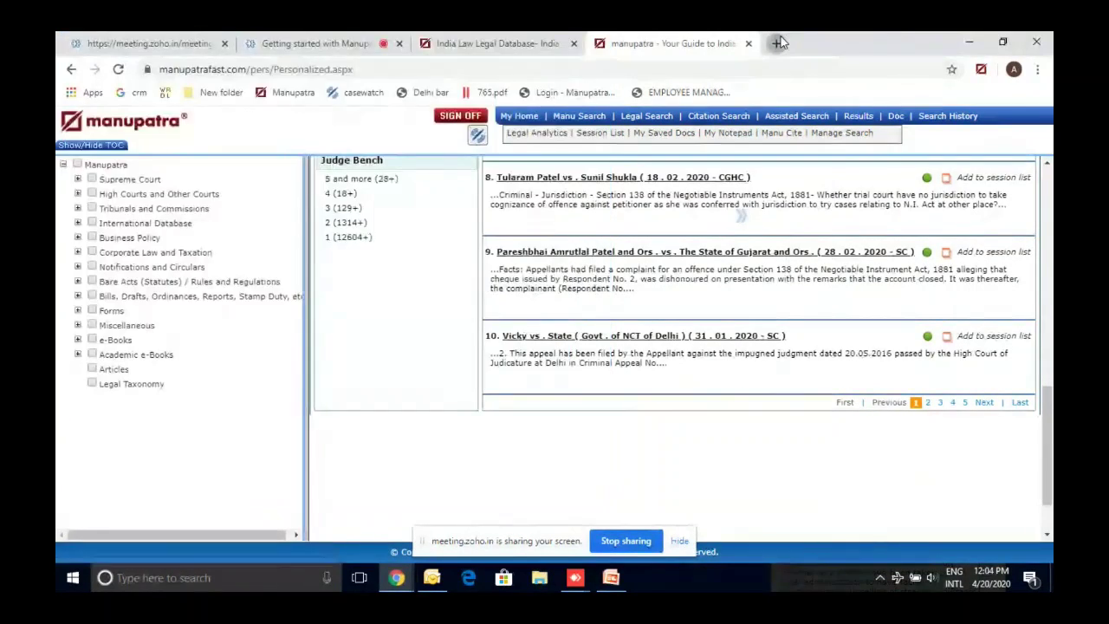
pyautogui.write('g')
pyautogui.press('Return')
pyautogui.click(641, 44)
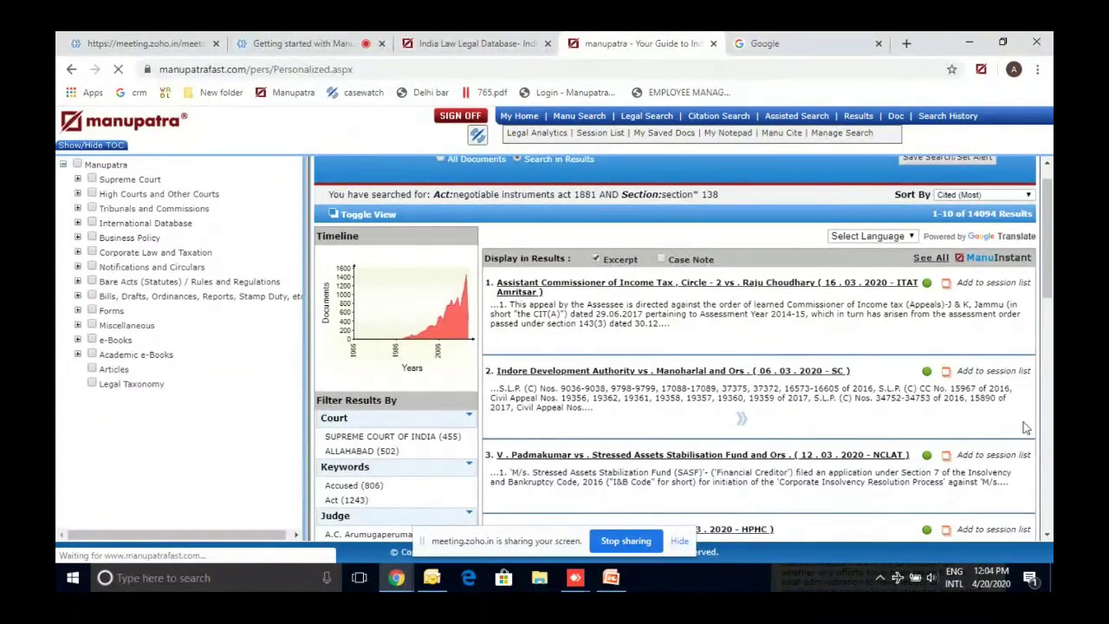
pyautogui.scroll(-5, 870, 347)
pyautogui.scroll(5, 870, 164)
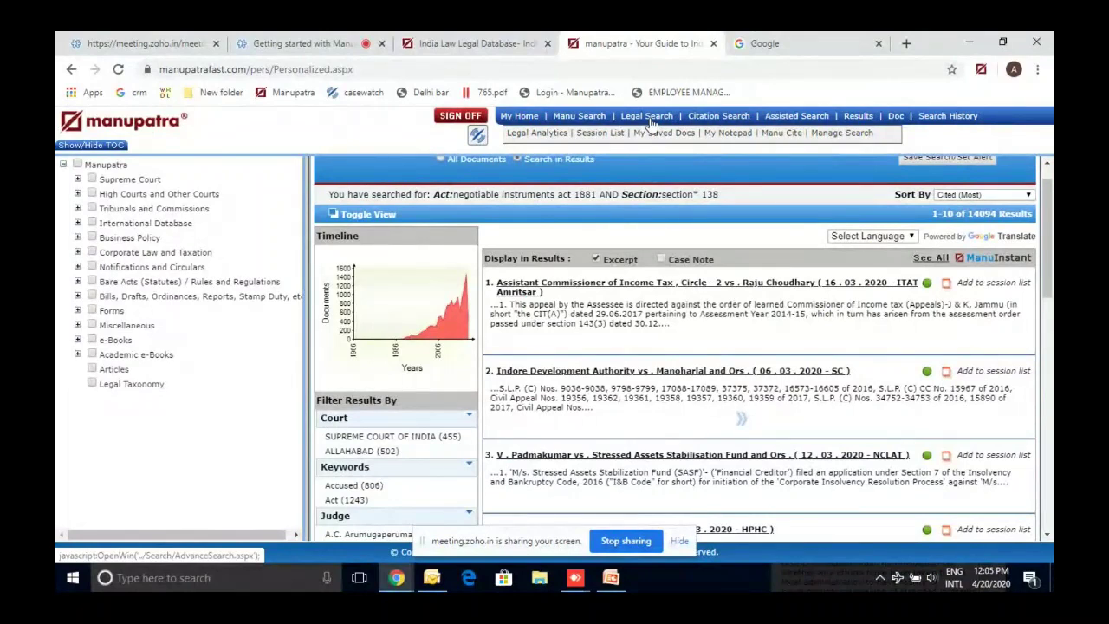
# Try to look up the act "ni" in the Legal Search form, check the Google tab, and reopen a blank Advance Search form.
pyautogui.click(652, 120)
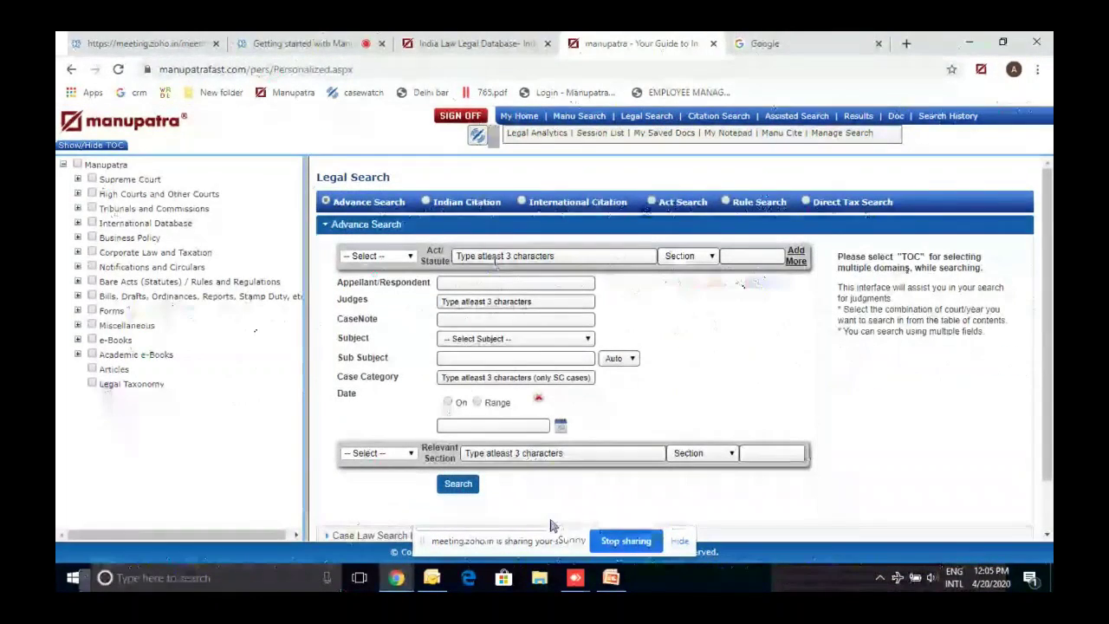
pyautogui.click(497, 260)
pyautogui.write('n')
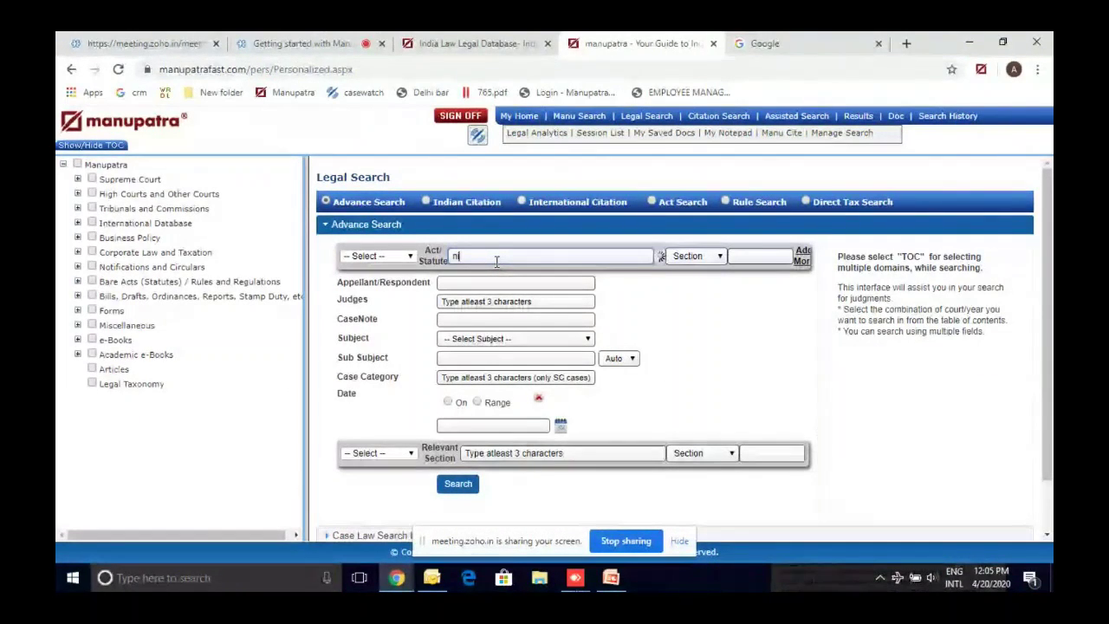
pyautogui.doubleClick(497, 260)
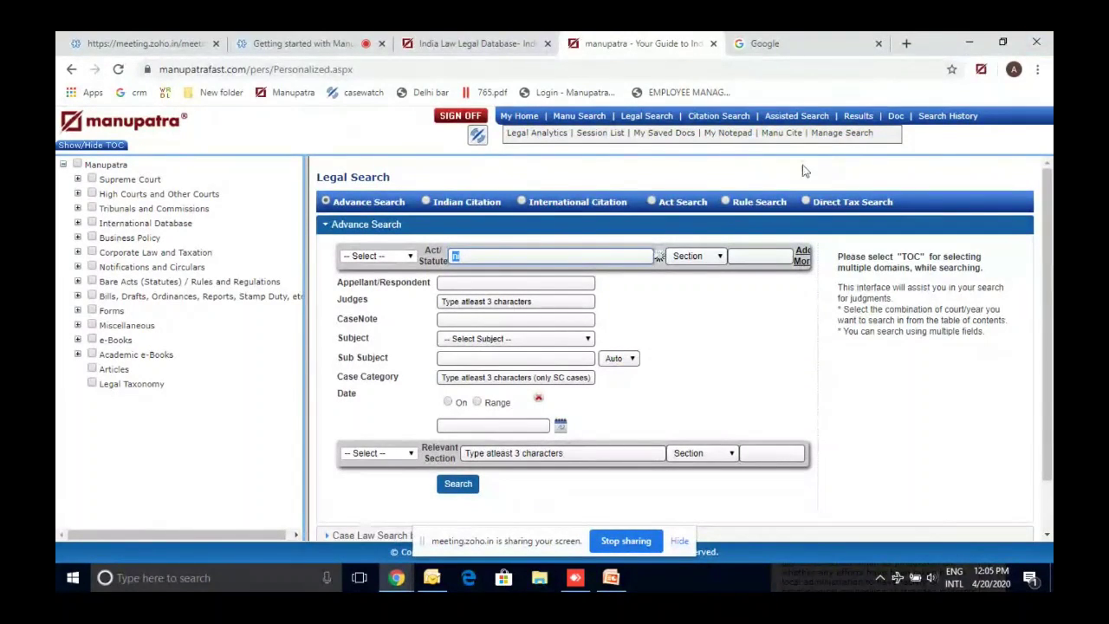
pyautogui.click(768, 43)
pyautogui.click(634, 40)
pyautogui.click(643, 119)
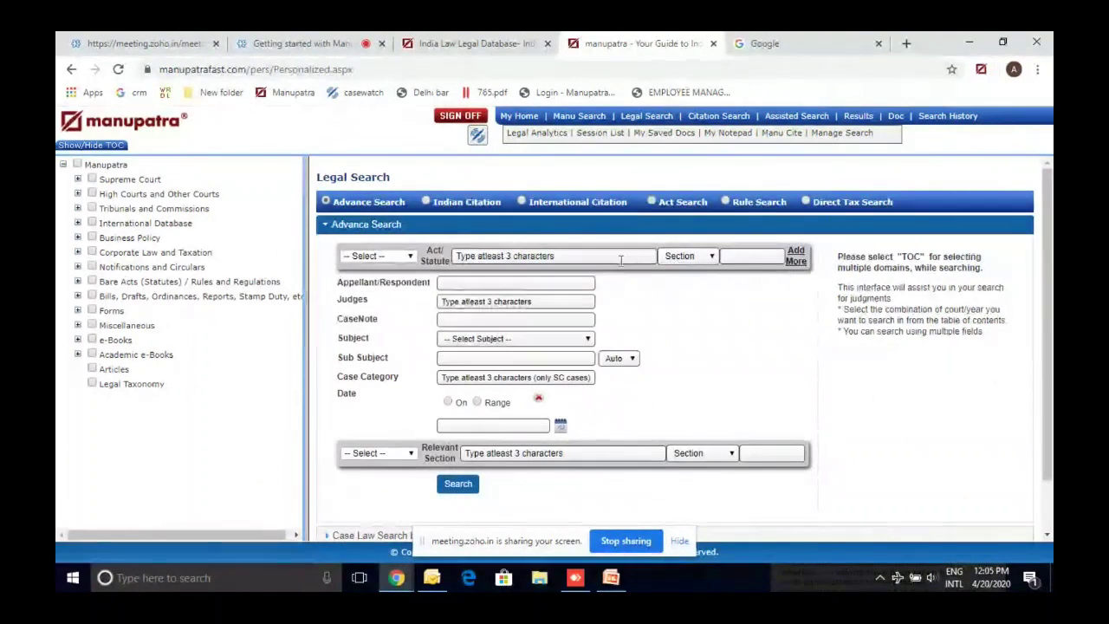
# Search for judgments under the NEGOTIABLE INSTRUMENTS ACT 1881, Section 138, using the Advance Search form.
pyautogui.click(546, 257)
pyautogui.write('ni')
pyautogui.click(594, 270)
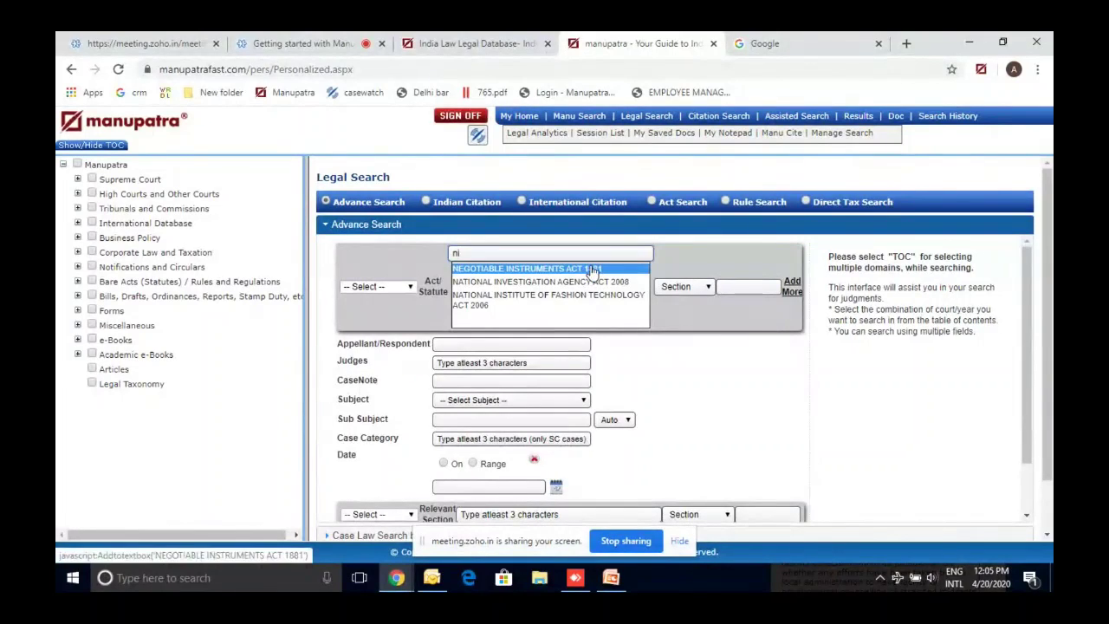
pyautogui.click(725, 257)
pyautogui.write('138')
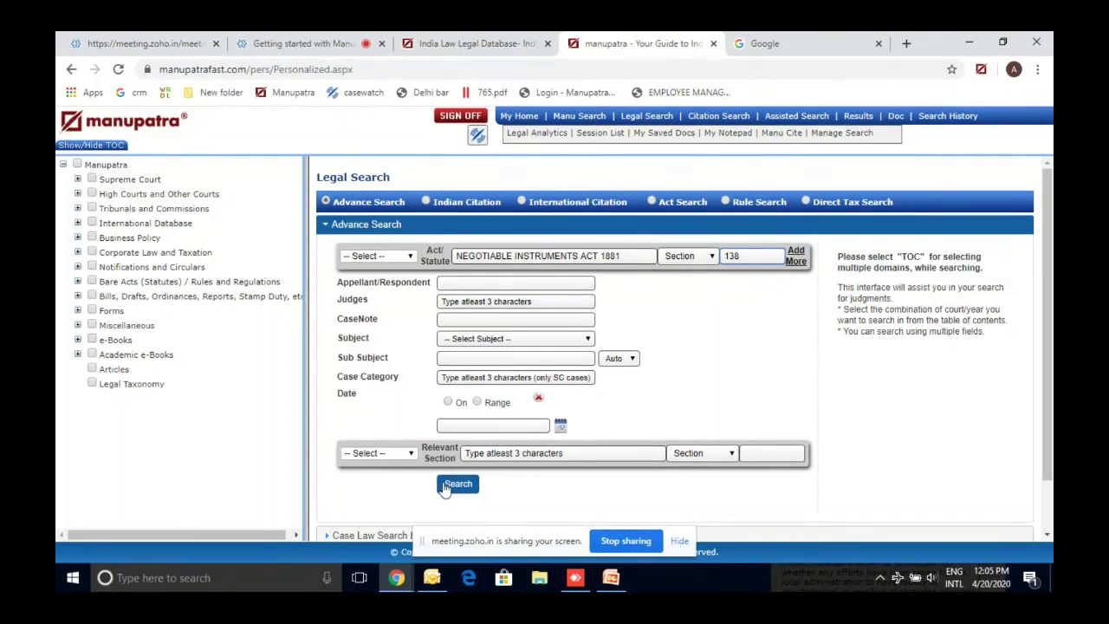
pyautogui.click(457, 484)
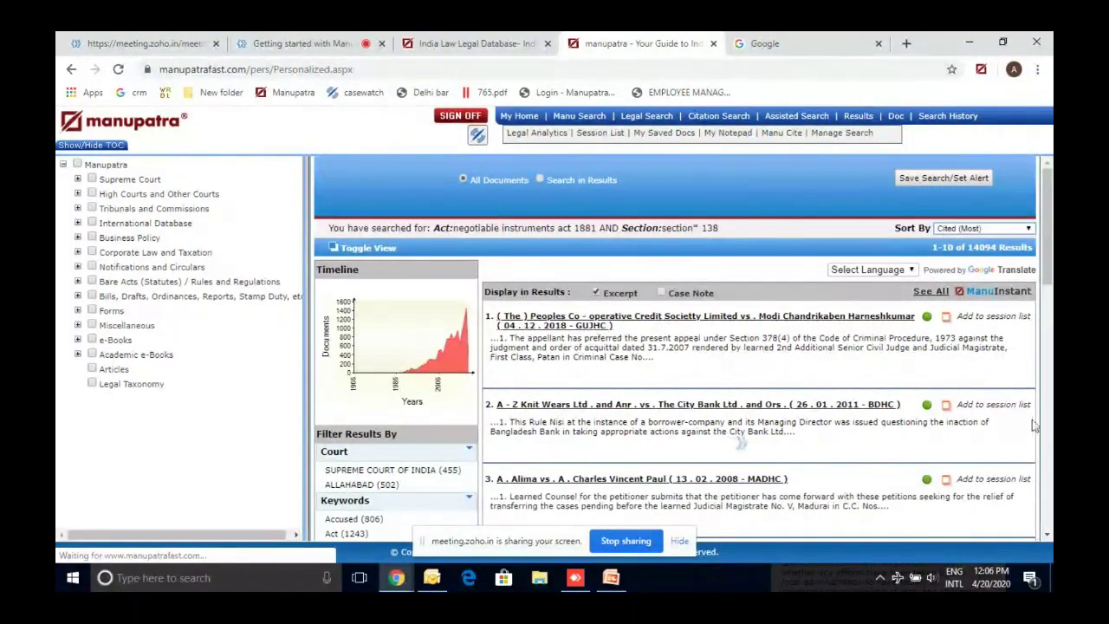
# Open the fourth result, the Kerala High Court judgment of 23.08.2004, in an enlarged window and review its case note and judgment text.
pyautogui.scroll(-4, 728, 329)
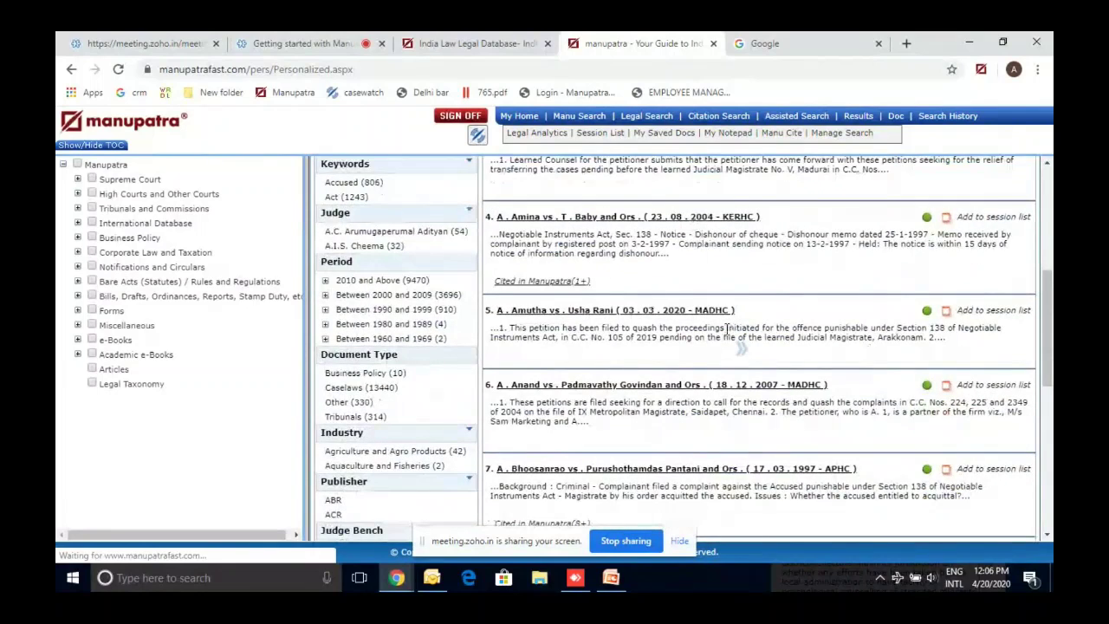
pyautogui.click(1005, 386)
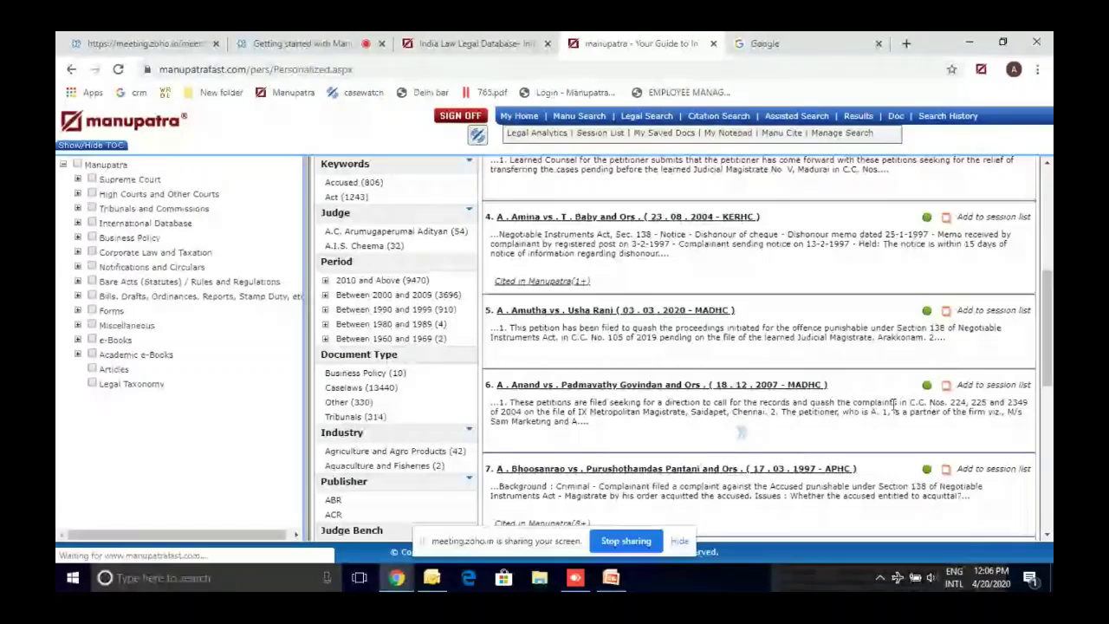
pyautogui.tripleClick(842, 387)
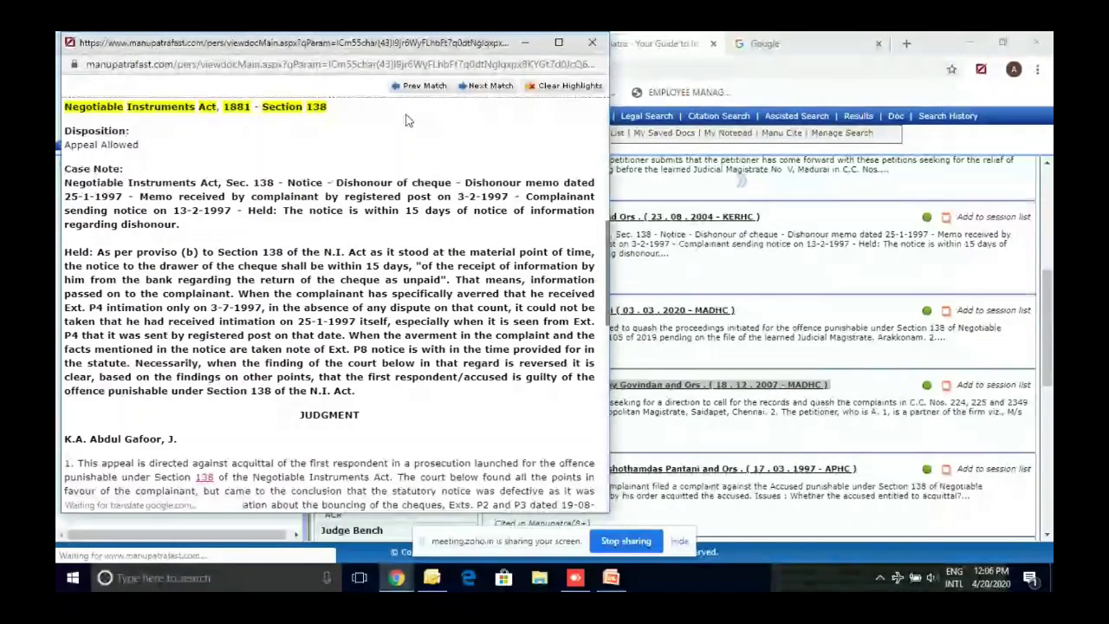
pyautogui.scroll(-5, 433, 177)
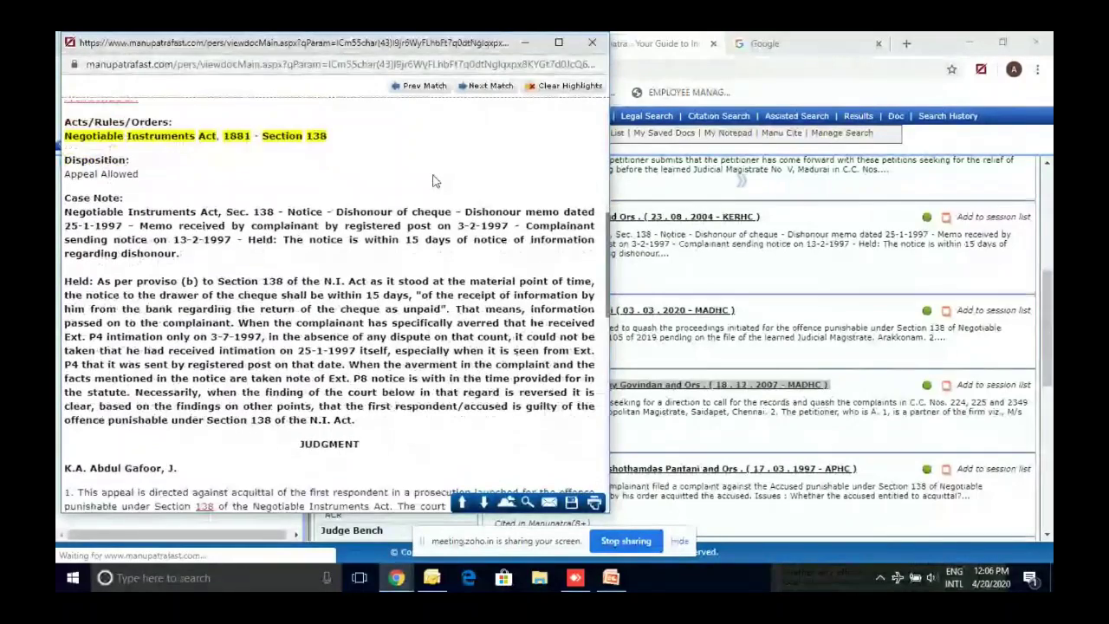
pyautogui.scroll(-1, 308, 317)
pyautogui.scroll(1, 299, 309)
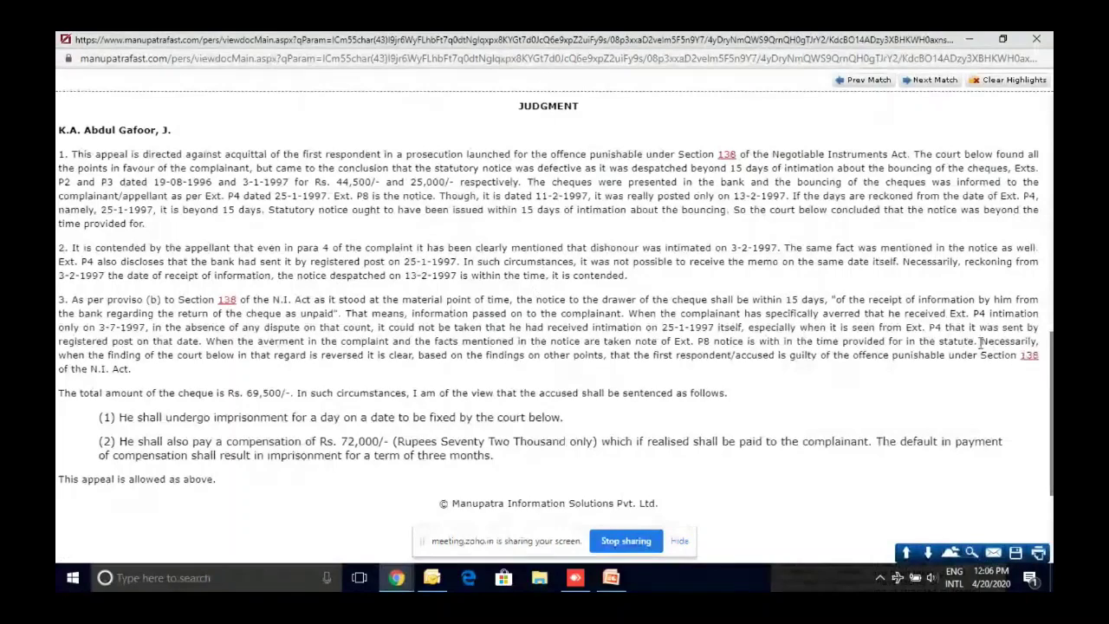
pyautogui.scroll(2, 1029, 355)
# View the Acts/Statutes entry for the Section 138 reference in the judgment's first paragraph, and close it.
pyautogui.click(728, 216)
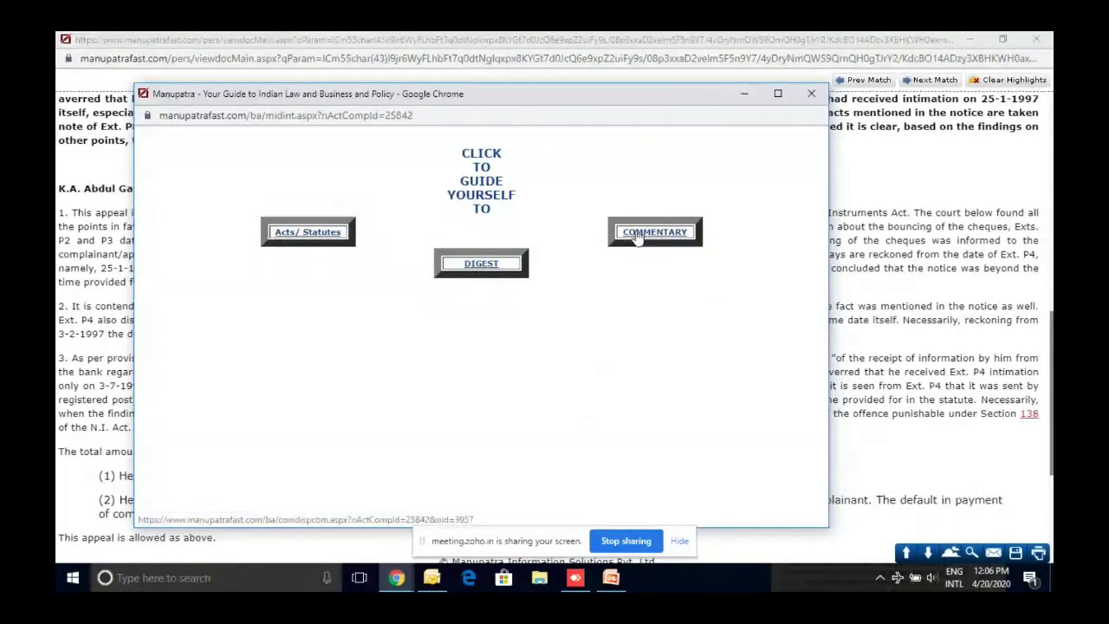
pyautogui.click(335, 232)
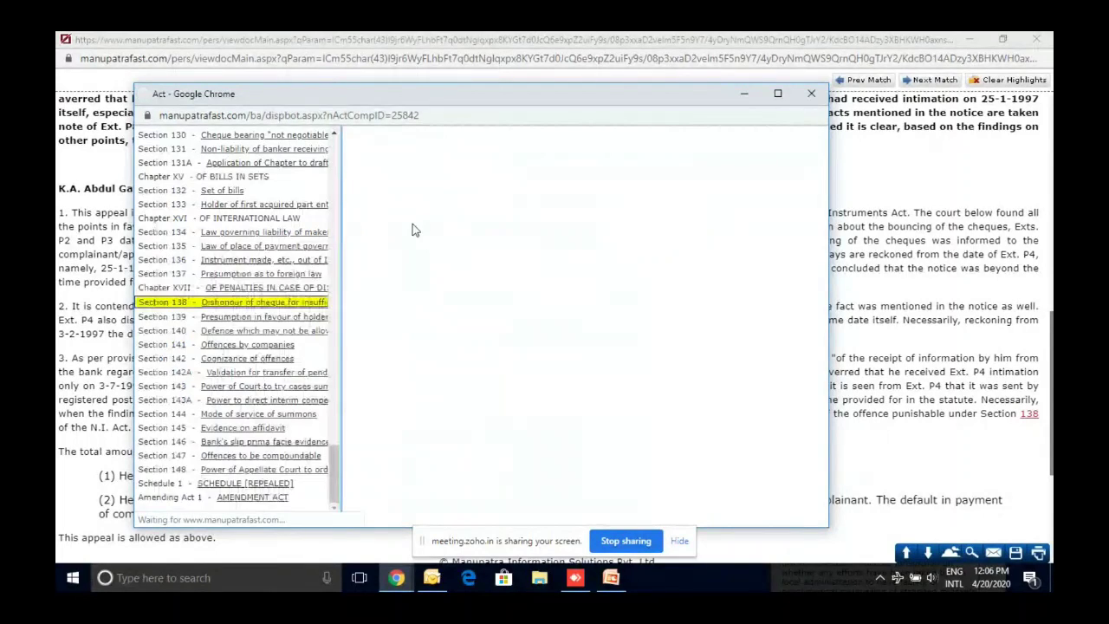
pyautogui.click(811, 94)
# Select the first paragraph of the judgment text and clear the selection.
pyautogui.moveTo(73, 212); pyautogui.dragTo(188, 277)
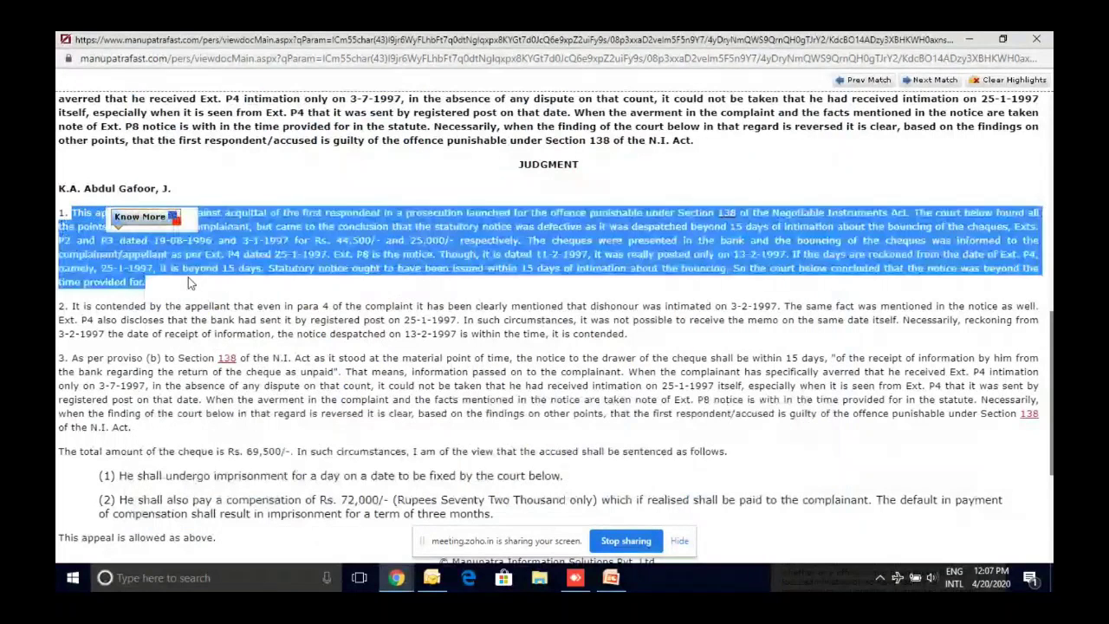
pyautogui.click(156, 577)
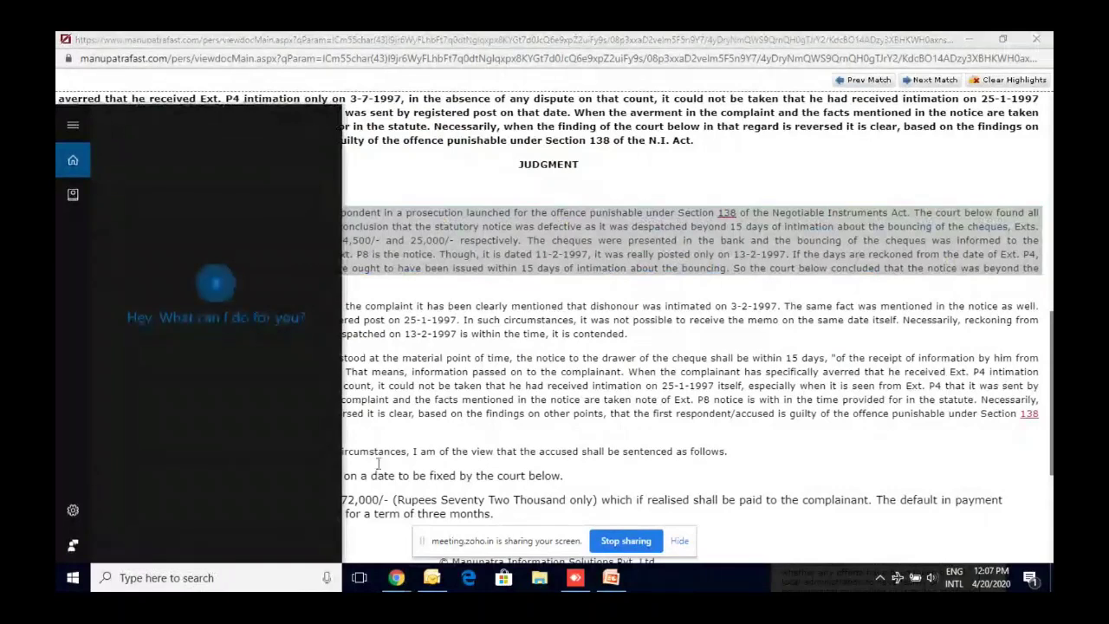
pyautogui.click(562, 303)
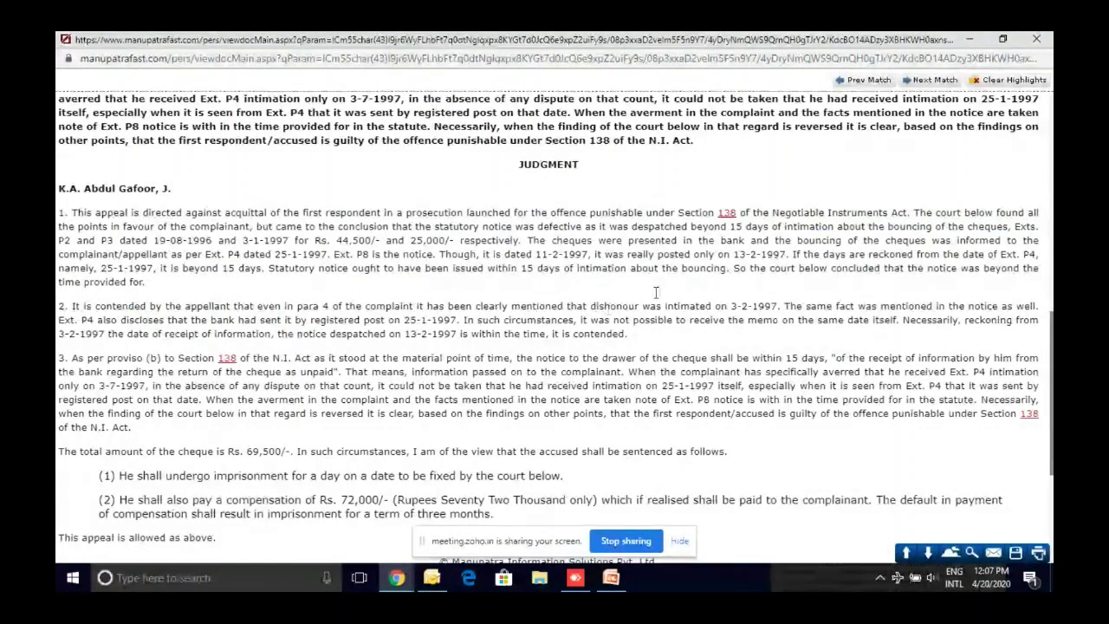
# Open the KLJ print replica of the judgment and look through its PDF to the second page.
pyautogui.scroll(10, 830, 234)
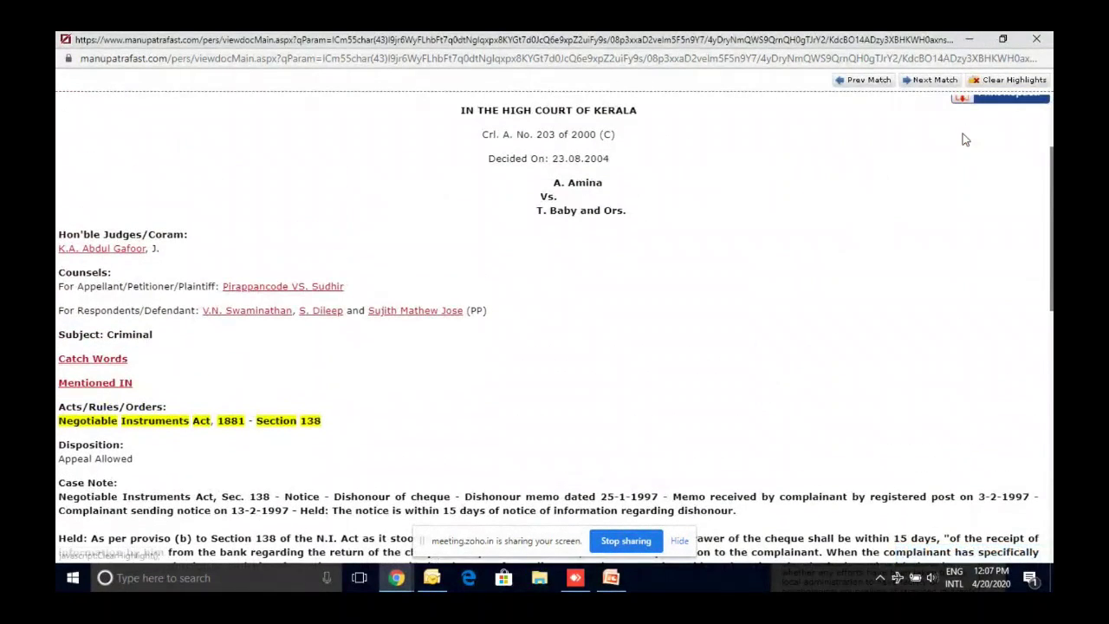
pyautogui.scroll(2, 963, 136)
pyautogui.moveTo(985, 155)
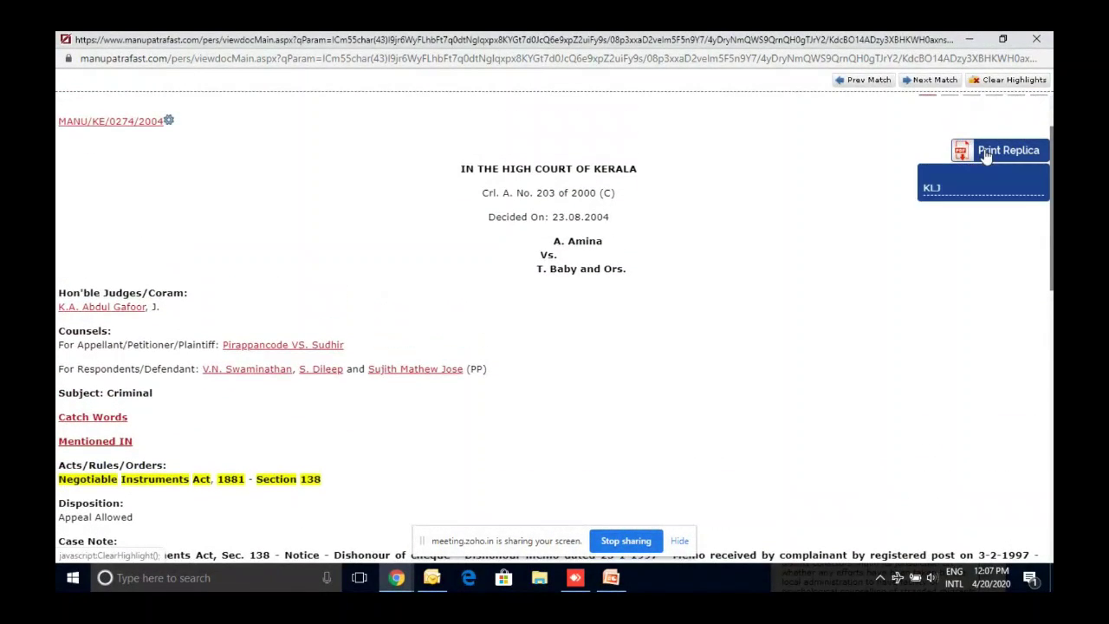
pyautogui.click(931, 188)
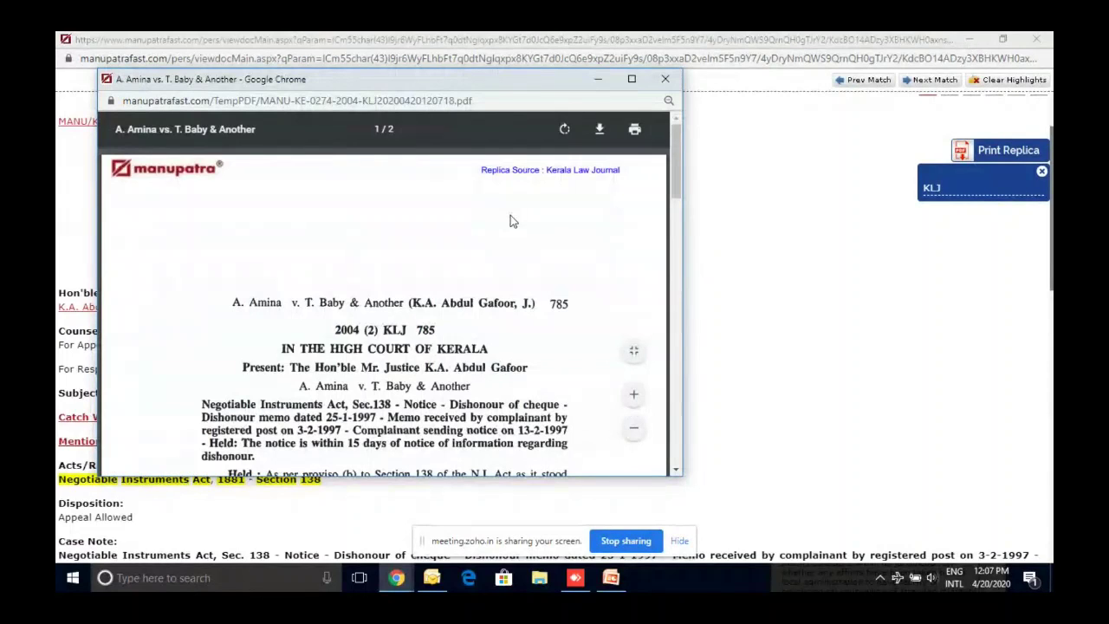
pyautogui.scroll(-10, 511, 221)
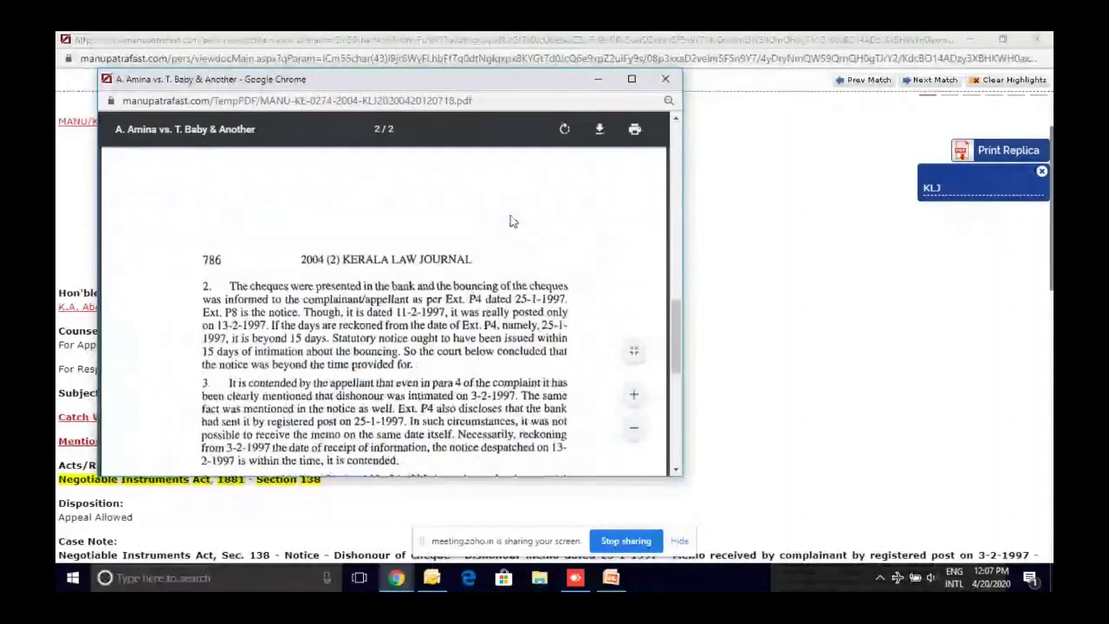
pyautogui.scroll(-1, 511, 221)
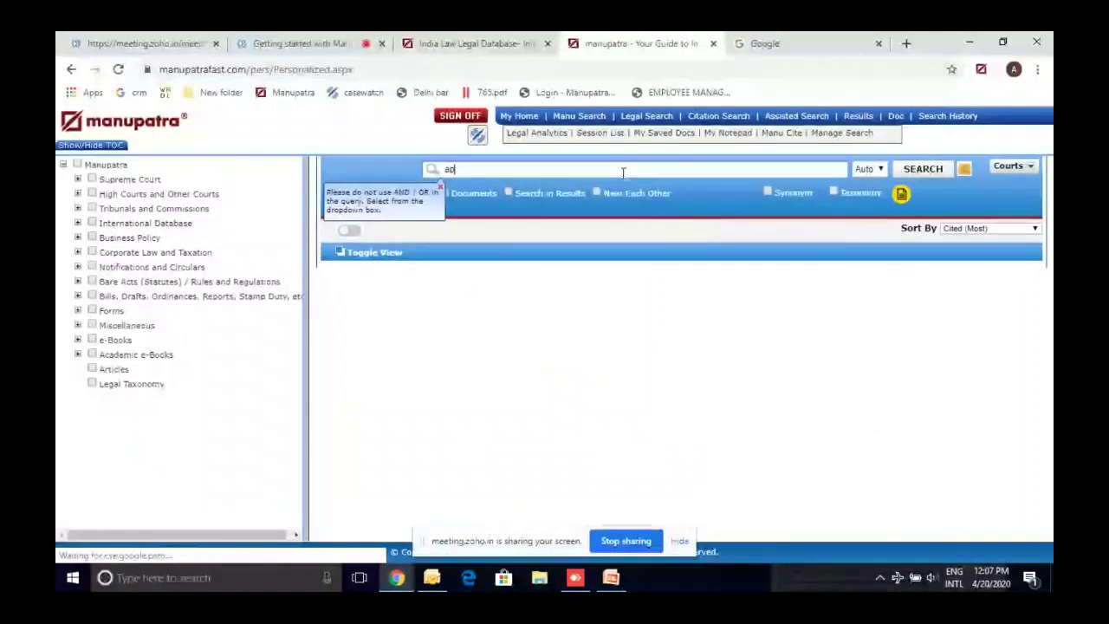
# Search all documents for "appointment for arbitrator".
pyautogui.write('appoi')
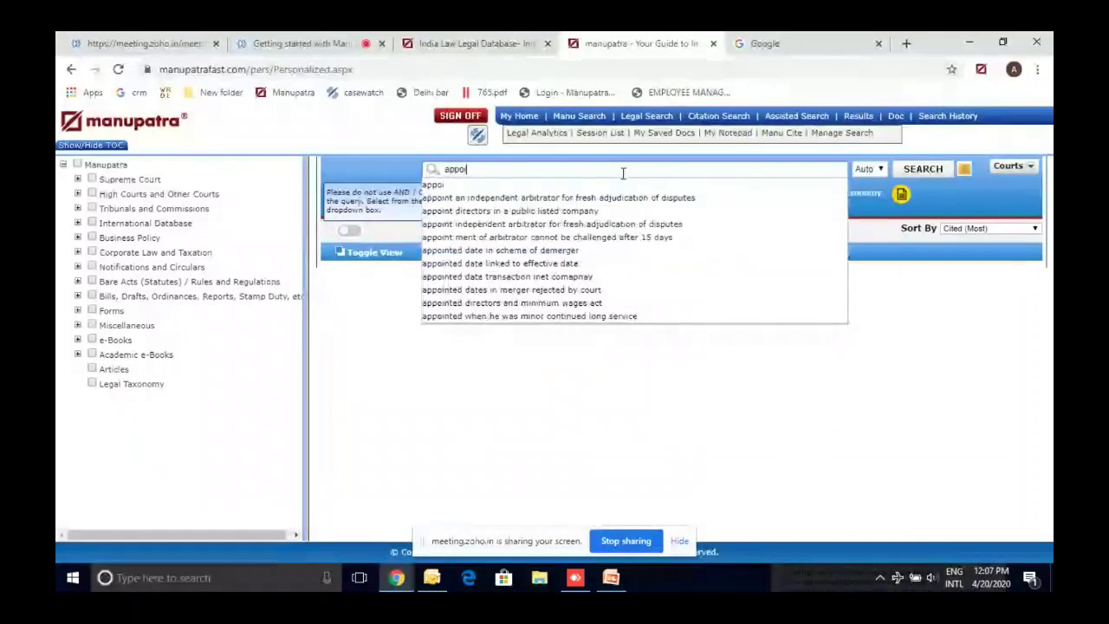
pyautogui.write('ntment for')
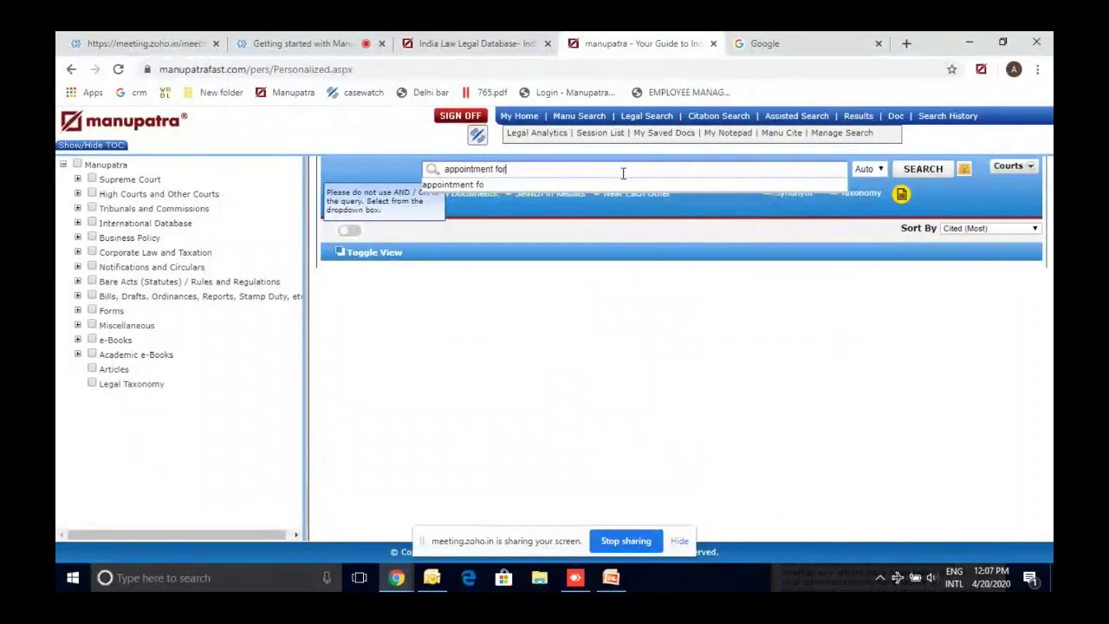
pyautogui.write(' arbitrator')
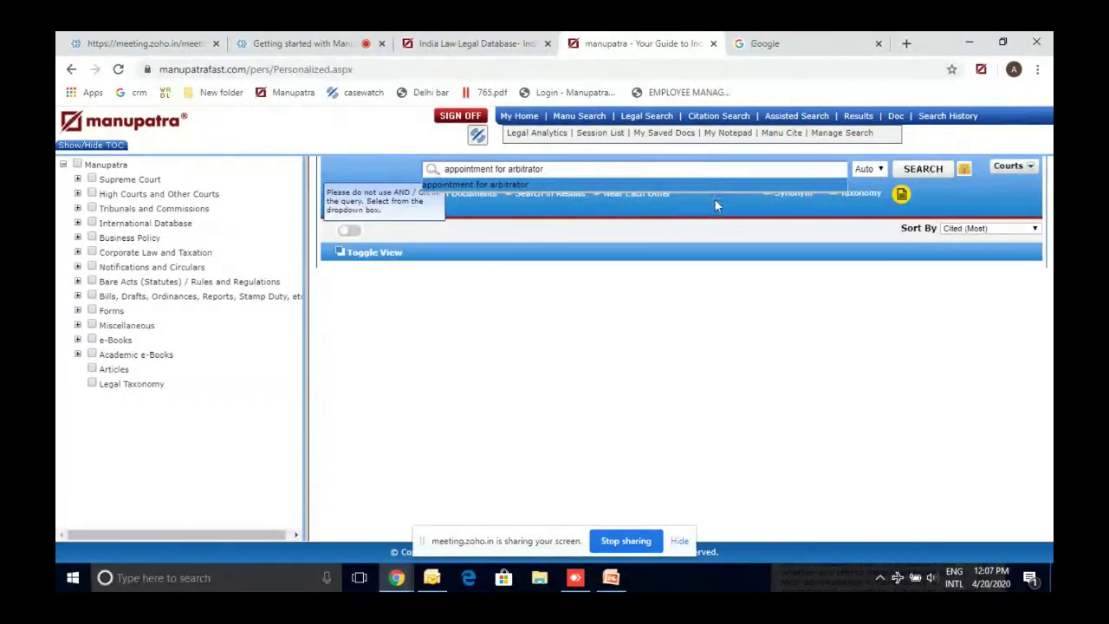
pyautogui.click(911, 174)
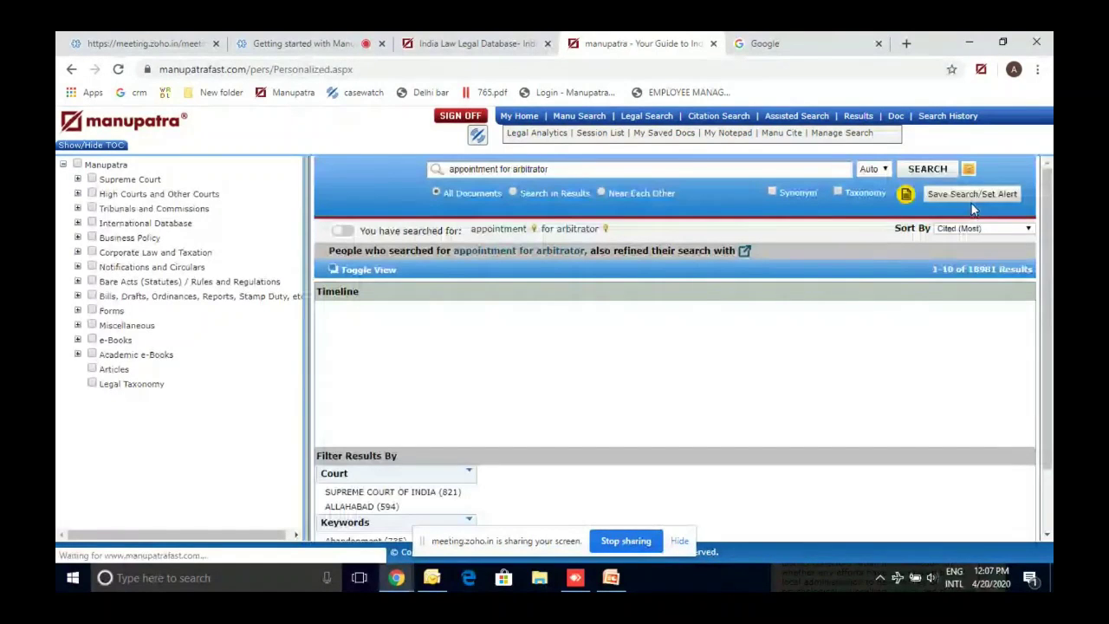
# Open the first search result, the Supreme Court judgment of 26.07.1994, and maximize its window.
pyautogui.click(554, 340)
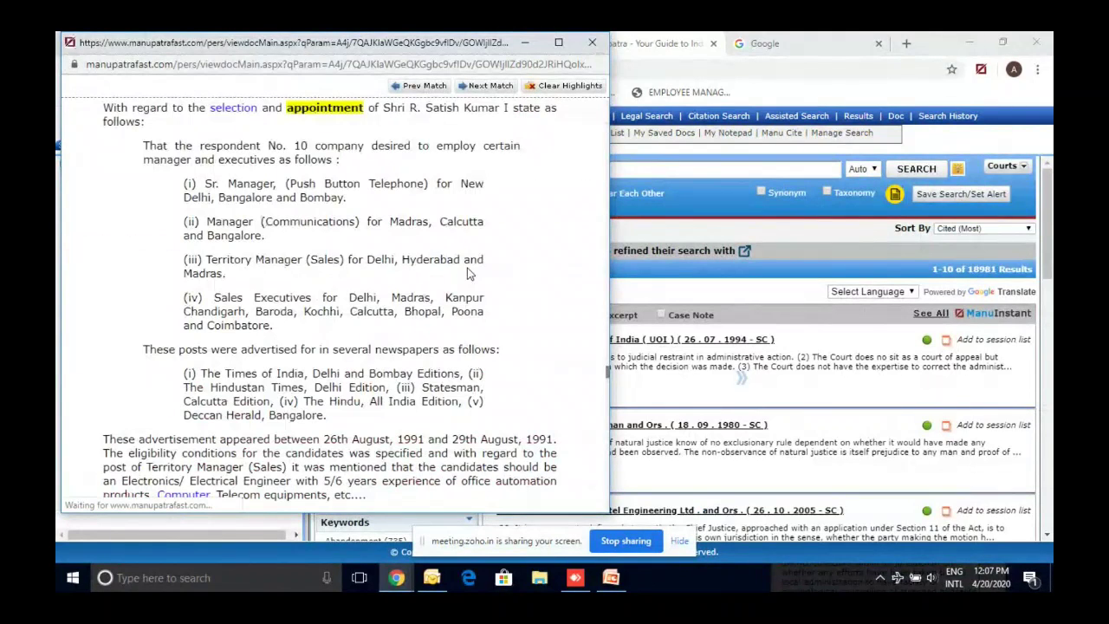
pyautogui.scroll(3, 468, 273)
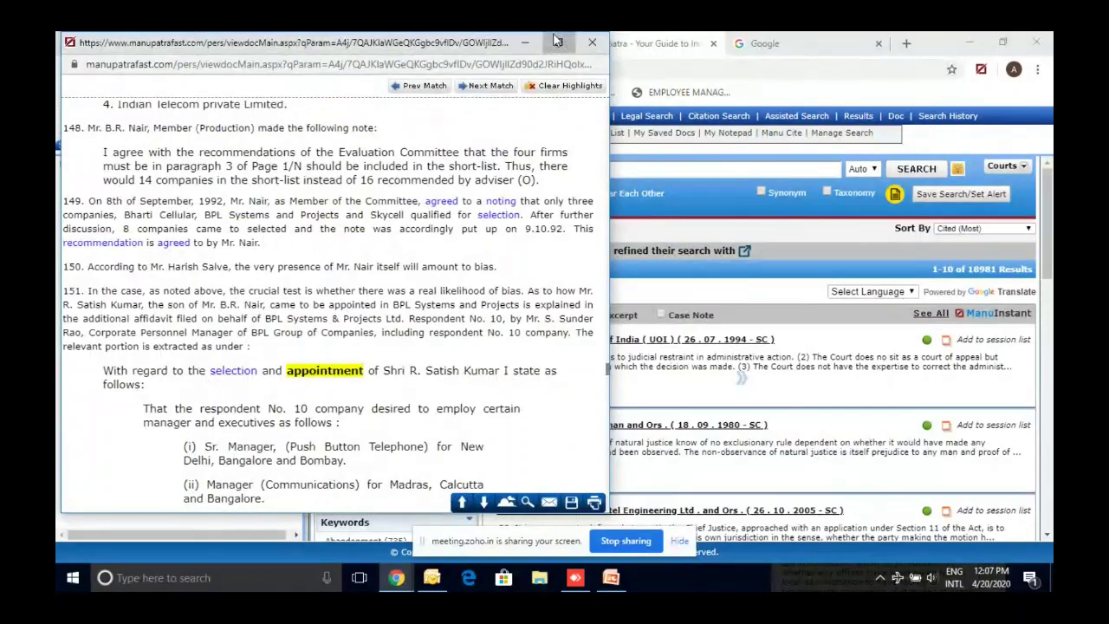
pyautogui.click(557, 41)
# View the citation and treatment summary for MANU/SC/0026/1985 in paragraph 141, and close it.
pyautogui.scroll(5, 329, 260)
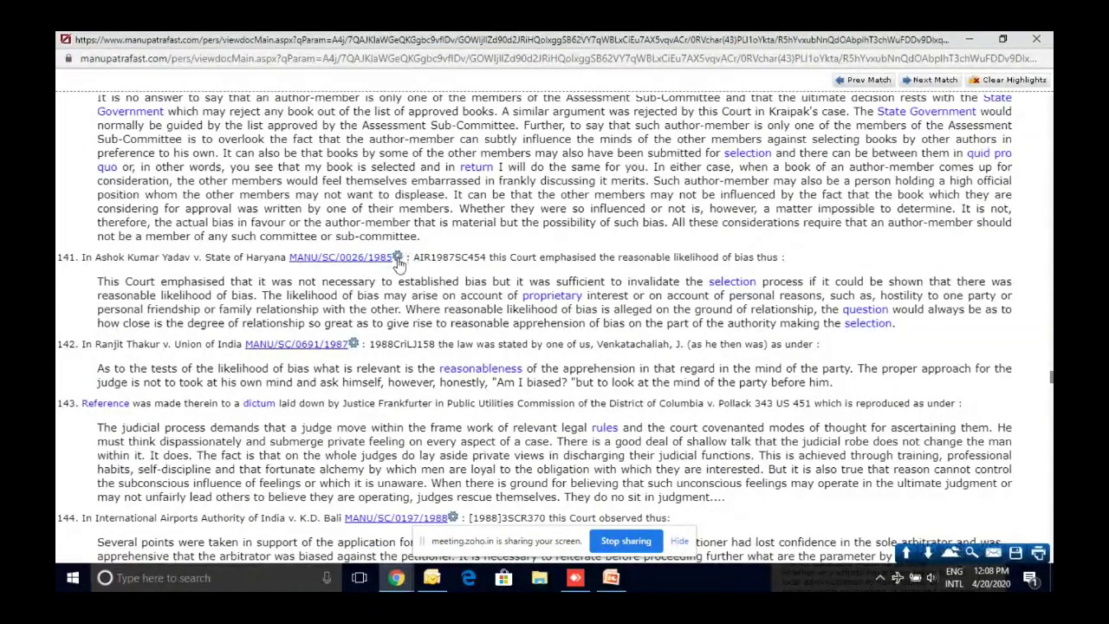
pyautogui.click(397, 258)
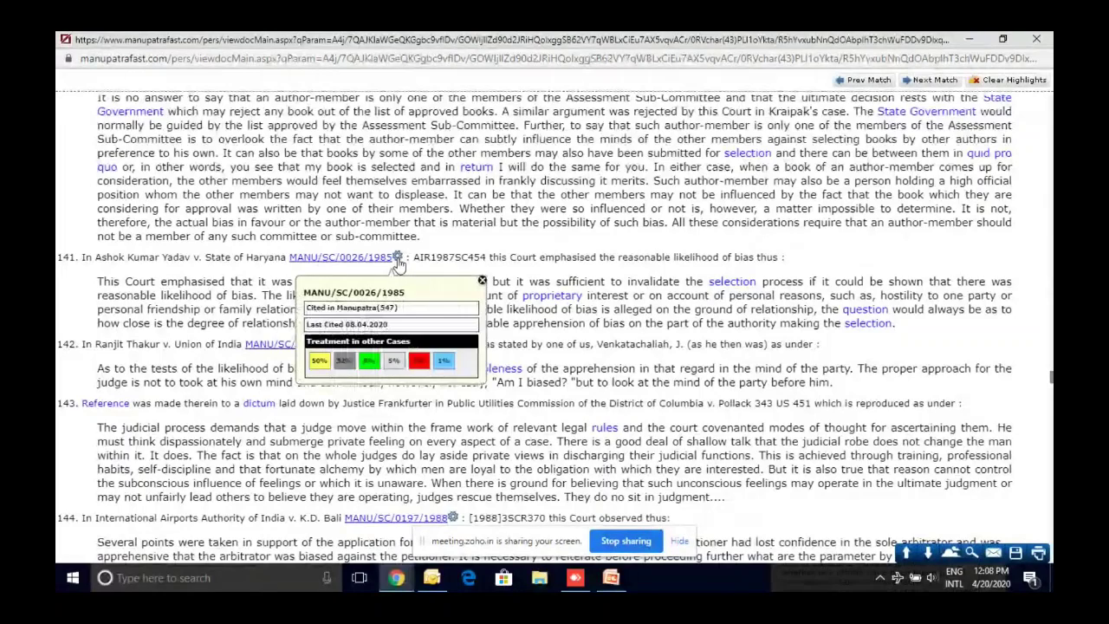
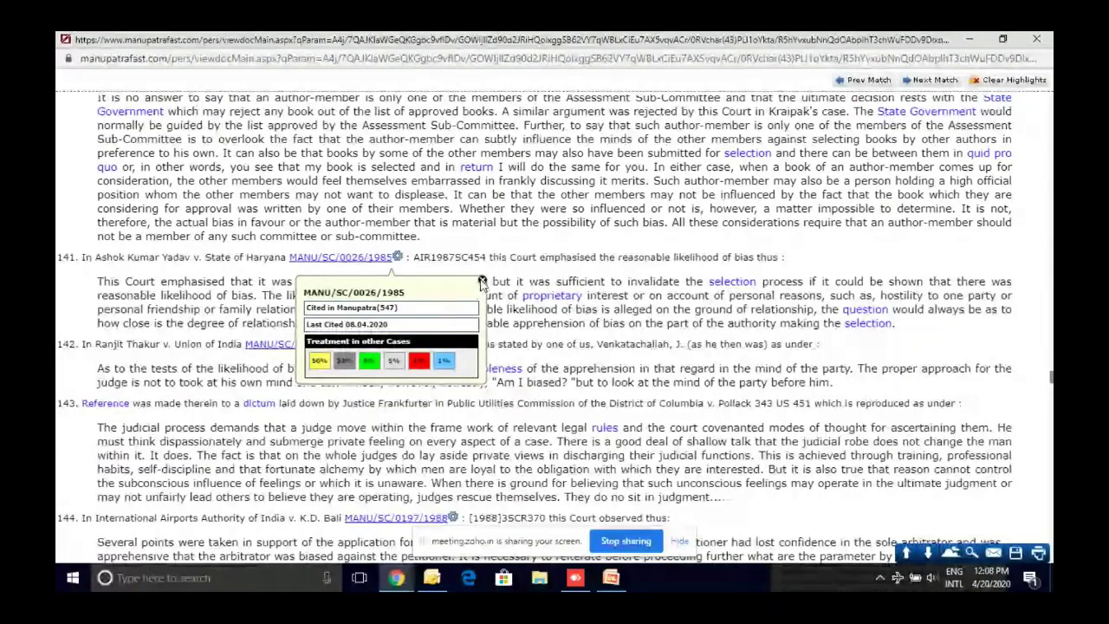
pyautogui.click(482, 282)
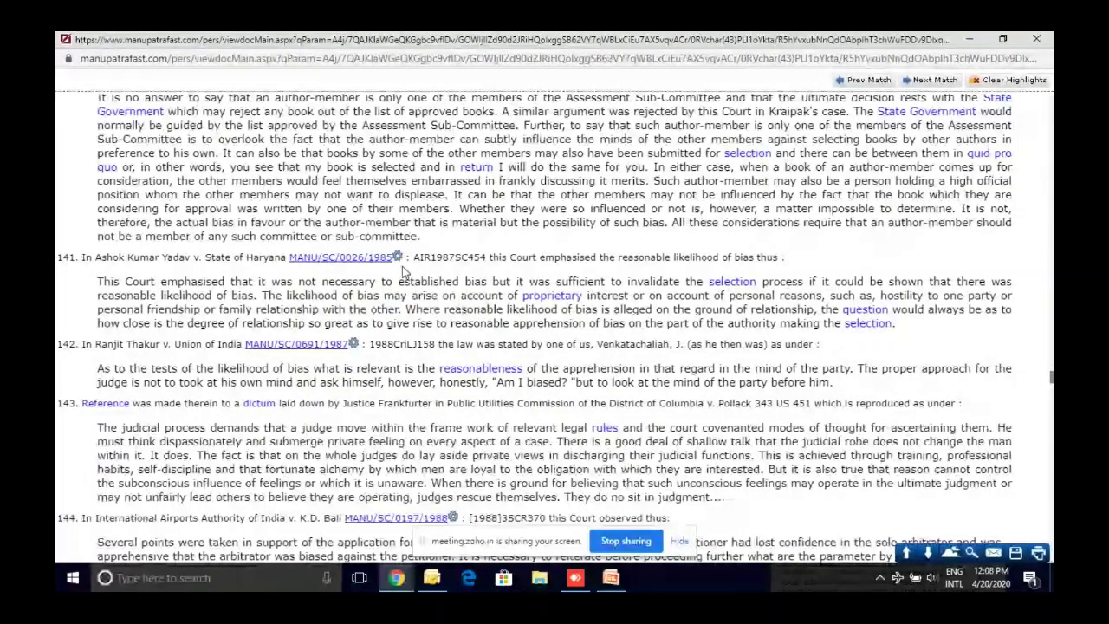
# Look up the word "reasonable" from paragraph 135 in the English Dictionary, and close the lookup window.
pyautogui.scroll(10, 476, 249)
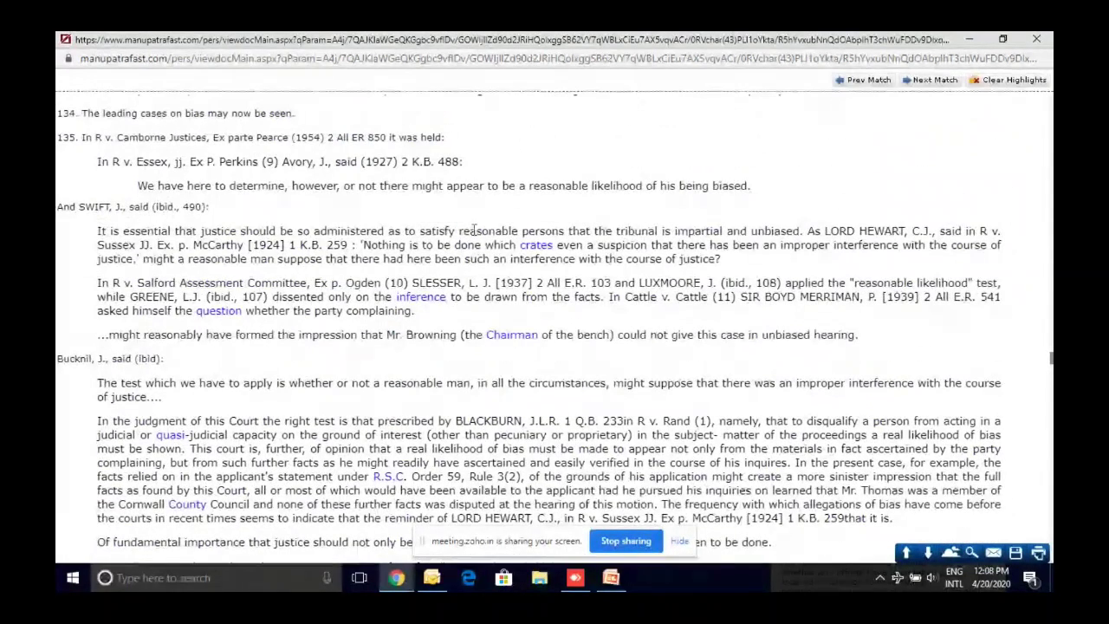
pyautogui.doubleClick(481, 230)
pyautogui.click(525, 230)
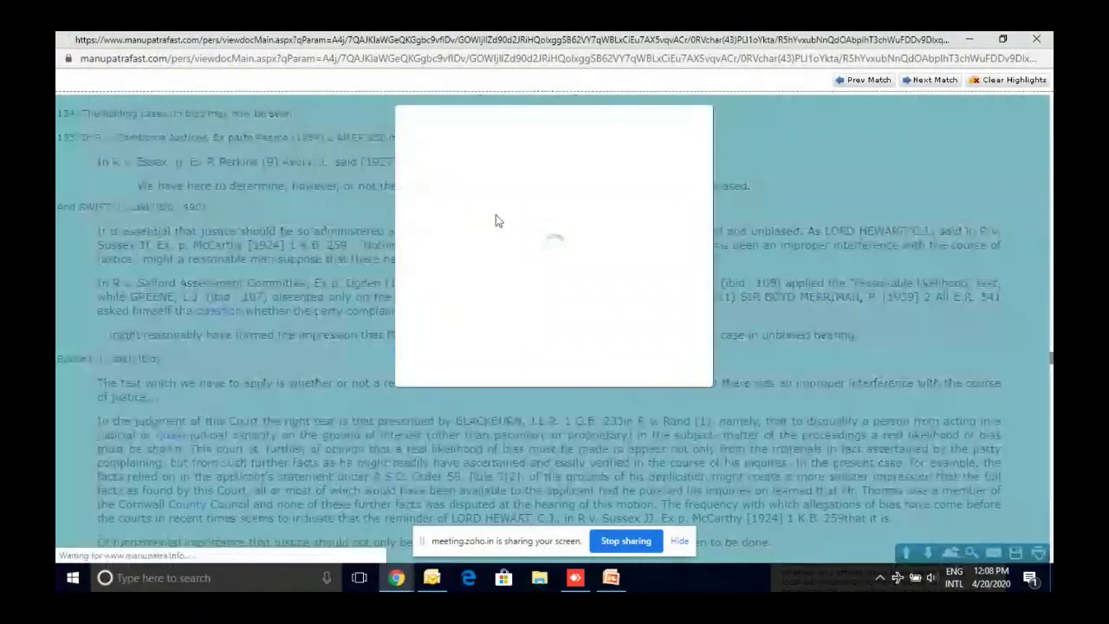
pyautogui.click(563, 144)
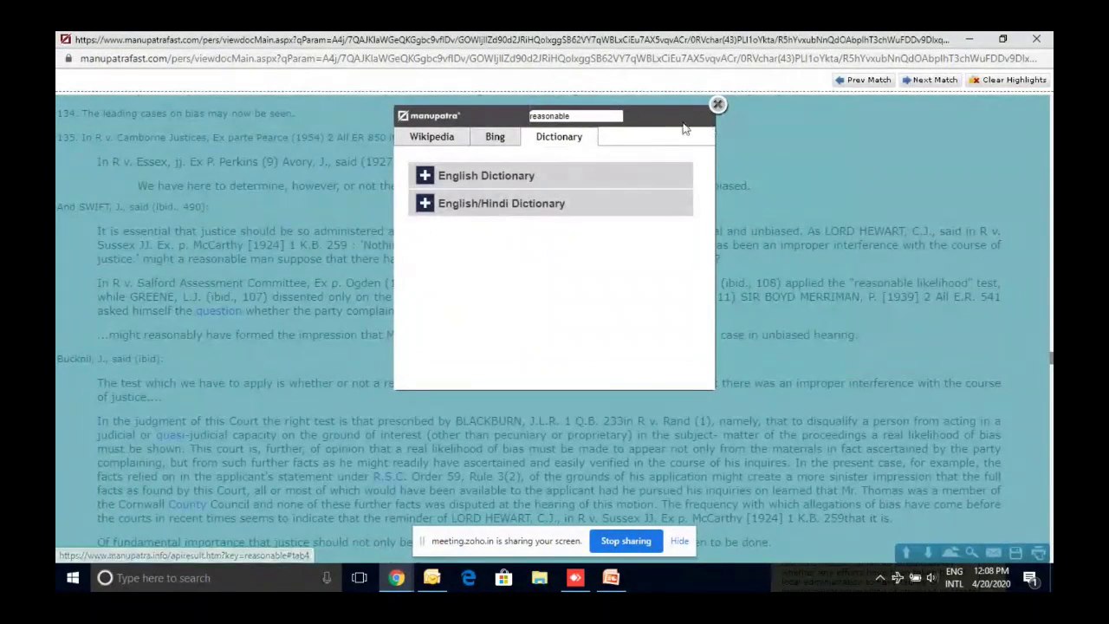
pyautogui.click(432, 184)
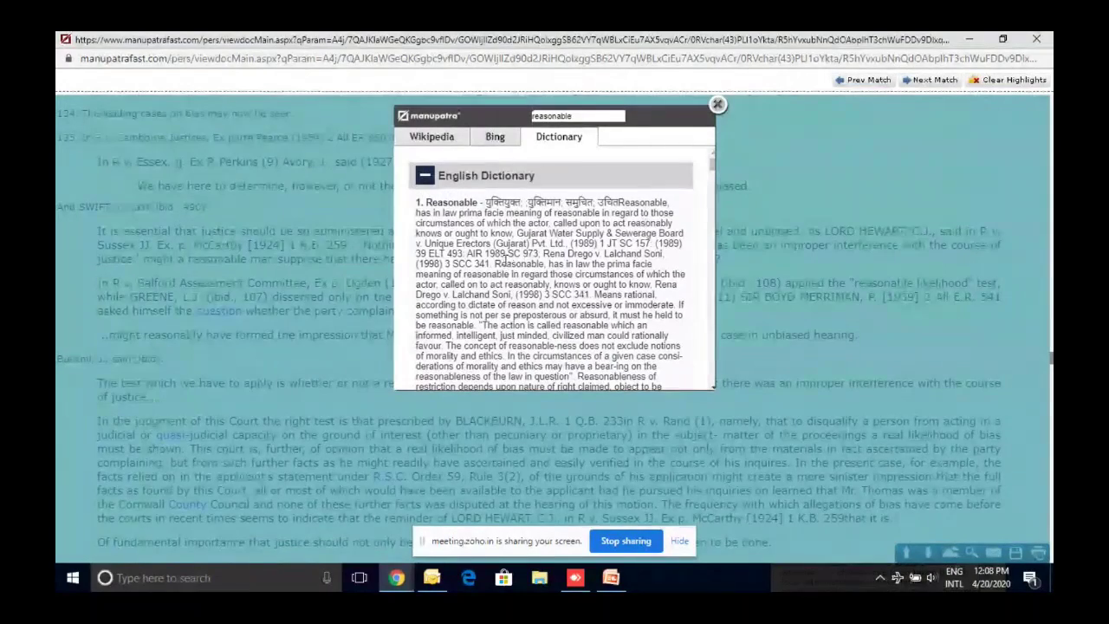
pyautogui.click(717, 105)
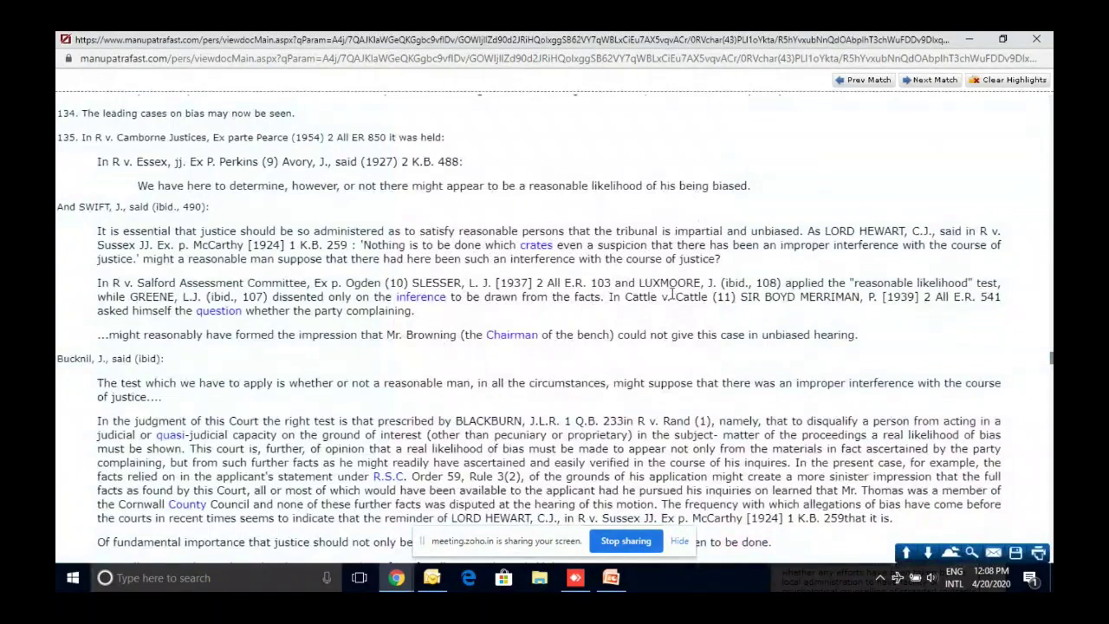
# Look up the word "circumstances" from the judgment text in the English Dictionary, and close the lookup window.
pyautogui.doubleClick(580, 384)
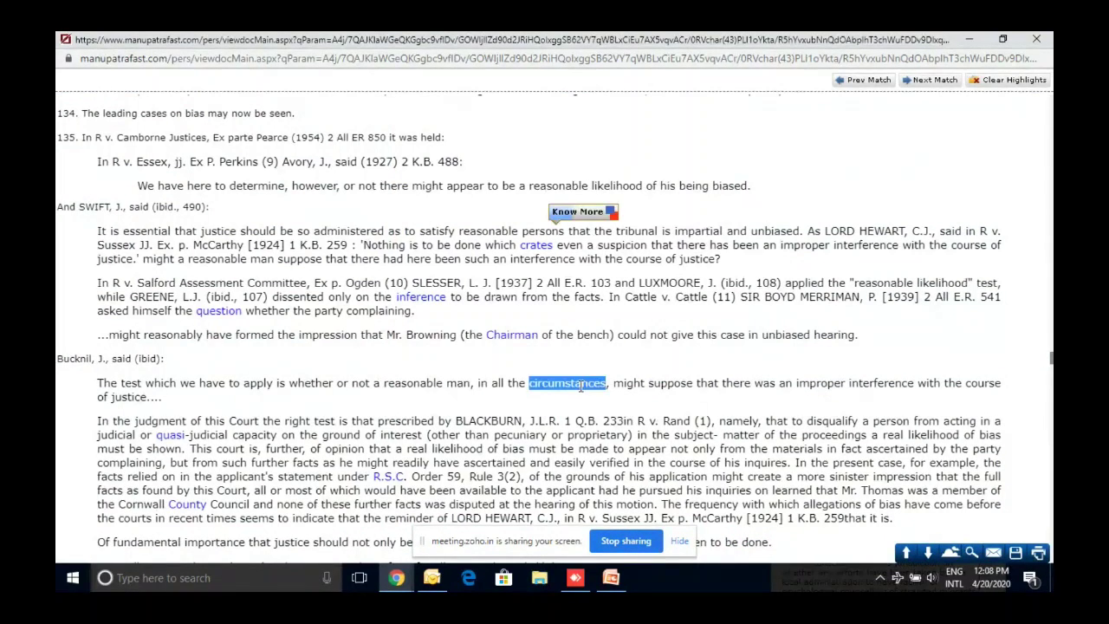
pyautogui.click(596, 352)
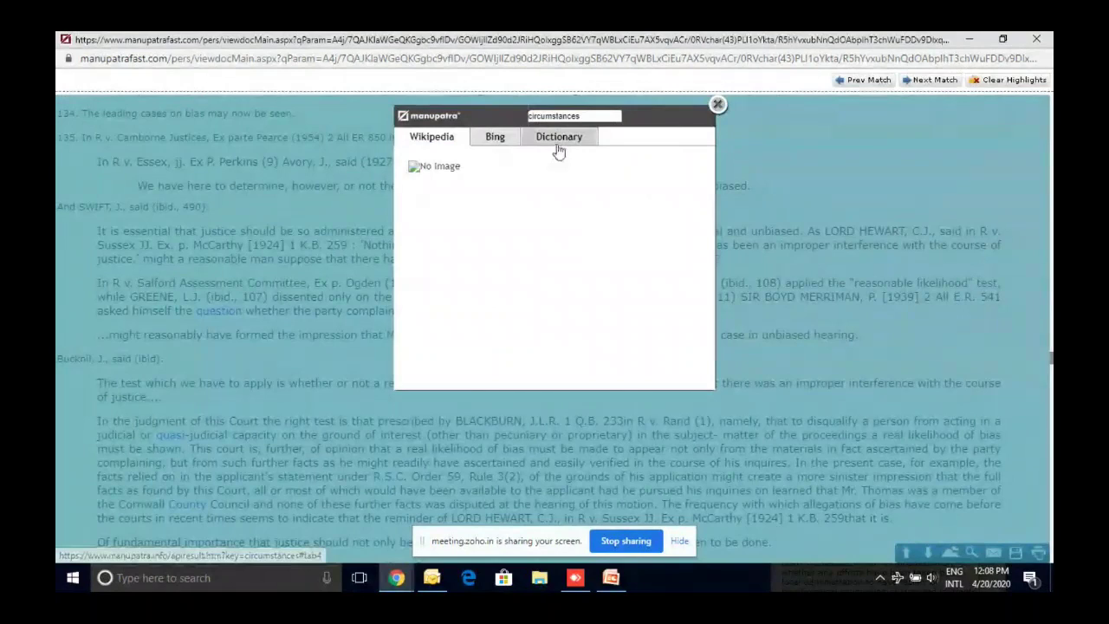
pyautogui.click(559, 147)
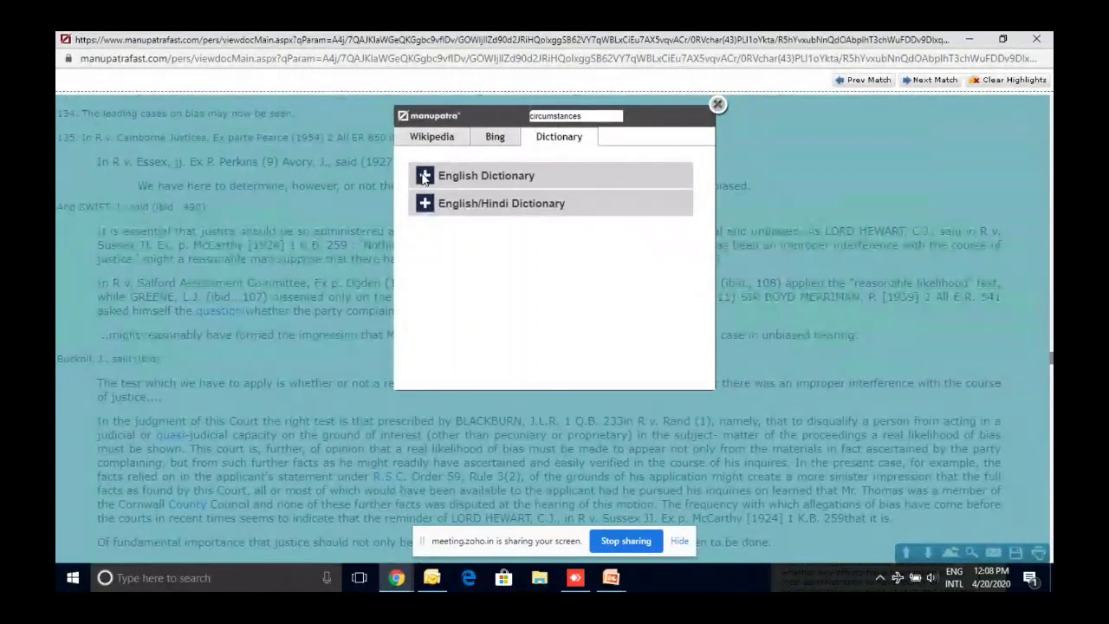
pyautogui.click(424, 176)
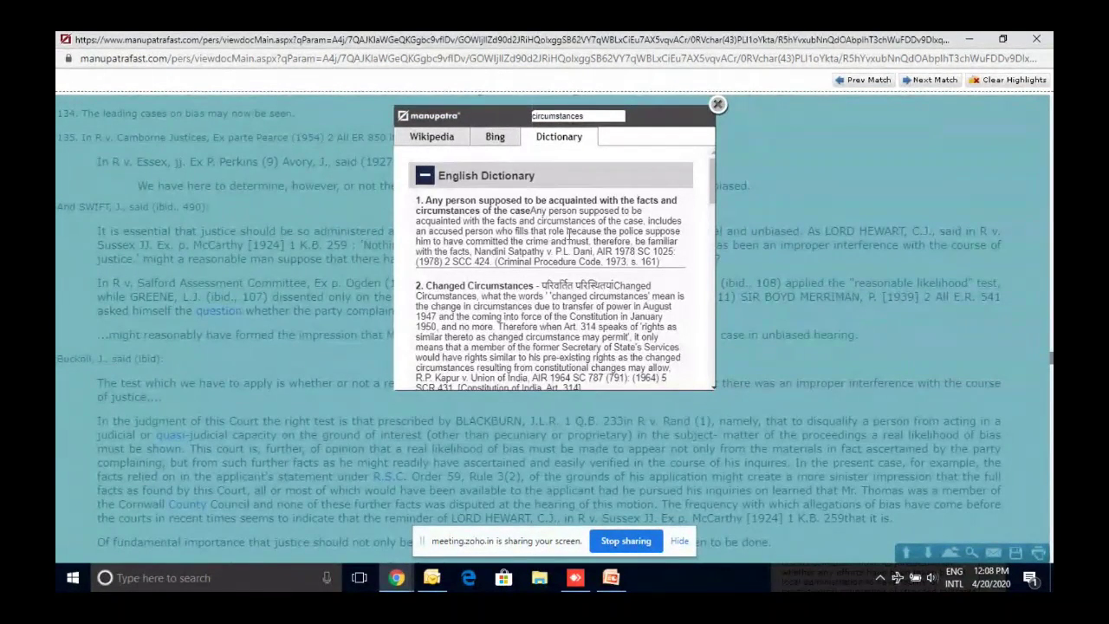
pyautogui.click(717, 104)
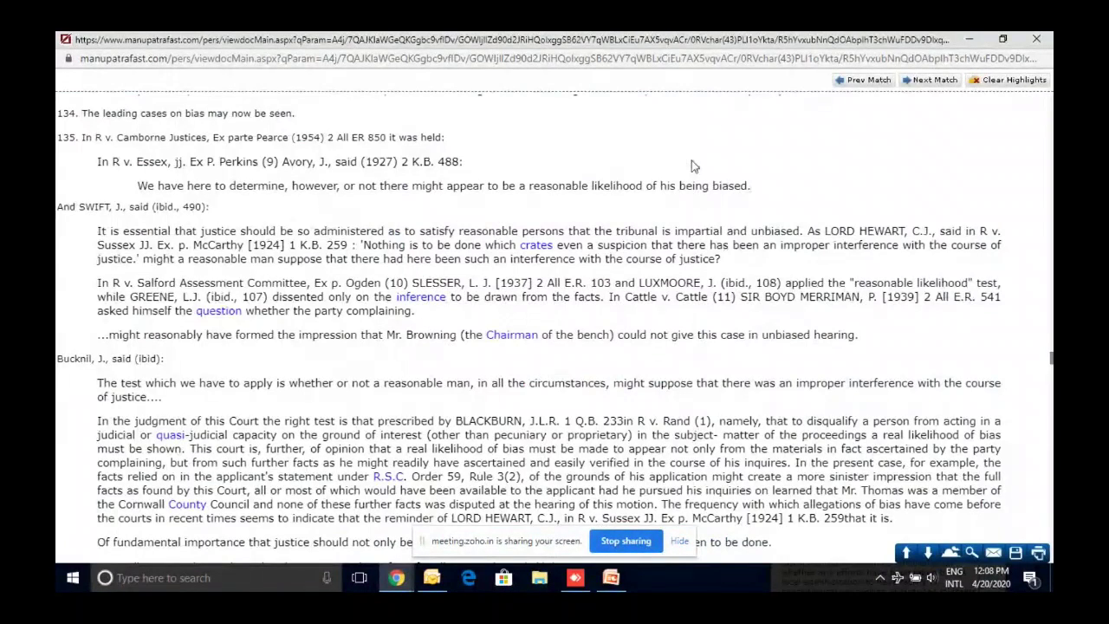
# Return to the start of the judgment and examine its subjects, acts, relevant section, cases referred, authorities referred and prior history.
pyautogui.scroll(1, 692, 161)
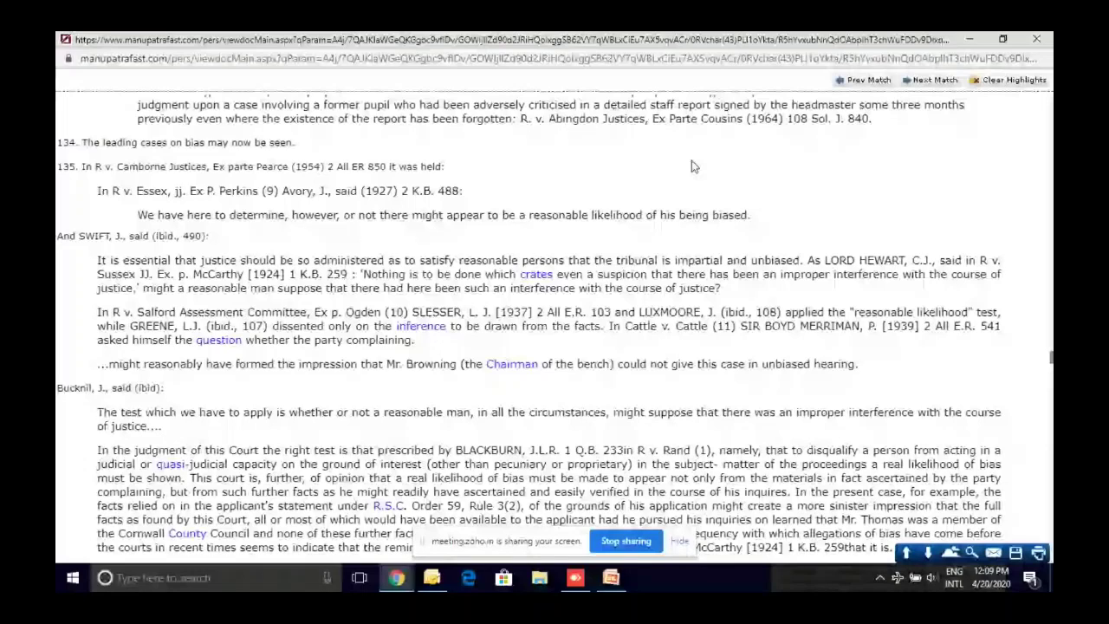
pyautogui.hotkey('alt', 'Left')
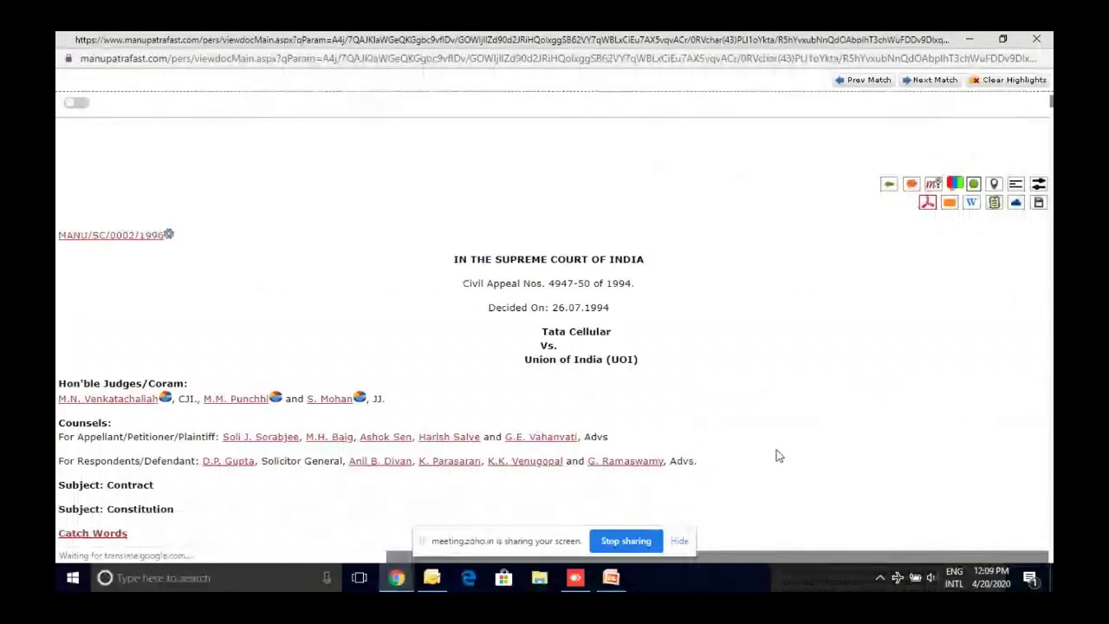
pyautogui.scroll(-1, 594, 370)
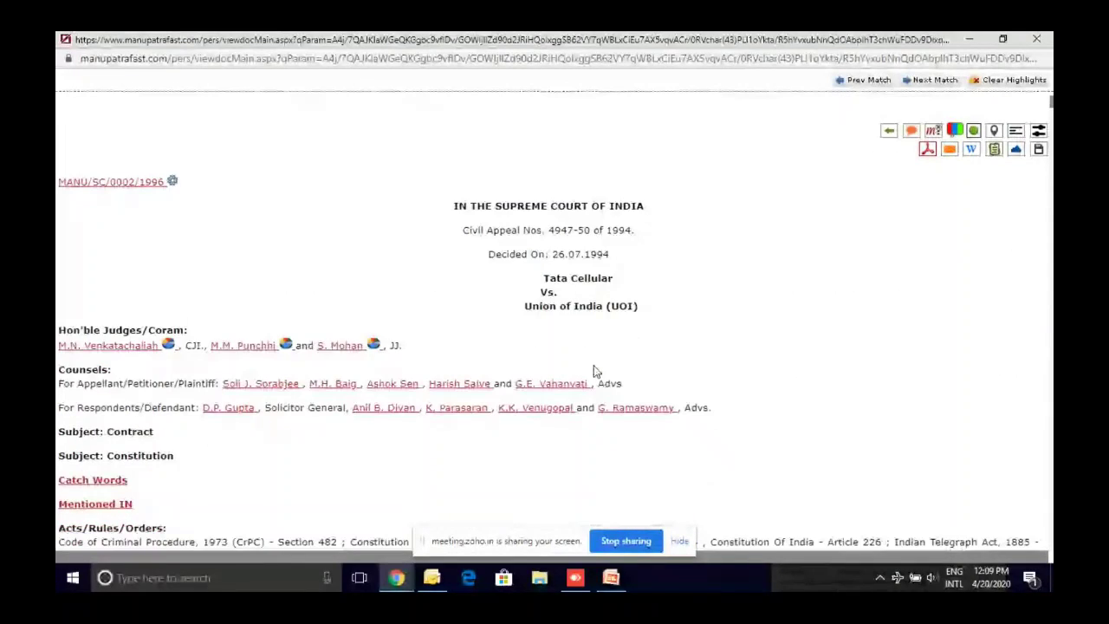
pyautogui.scroll(-1, 593, 371)
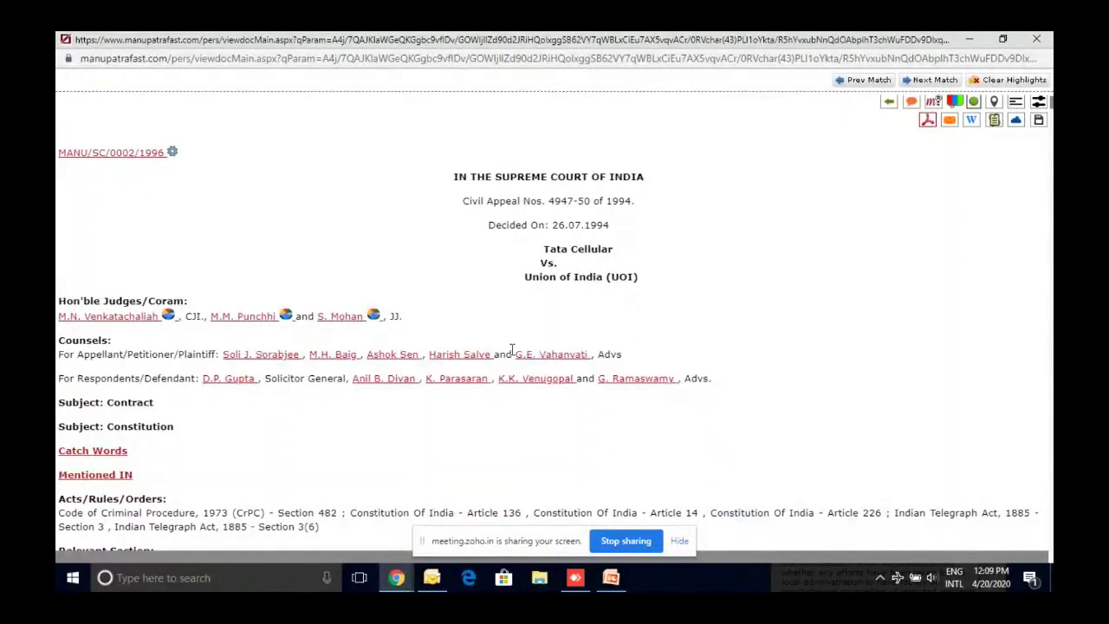
pyautogui.scroll(-4, 511, 351)
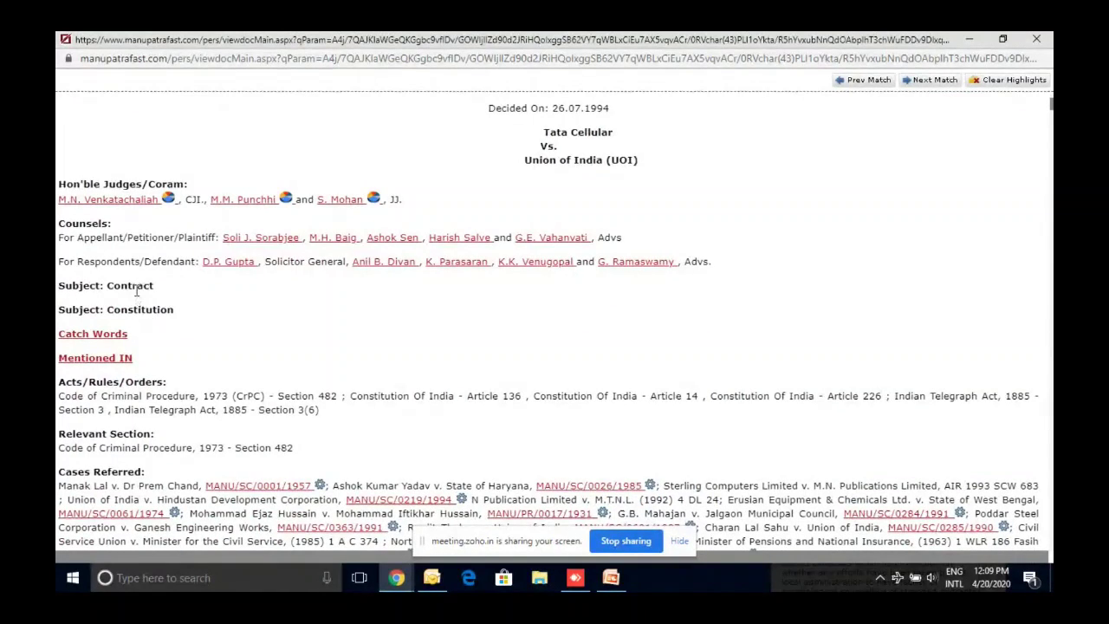
pyautogui.scroll(-2, 136, 292)
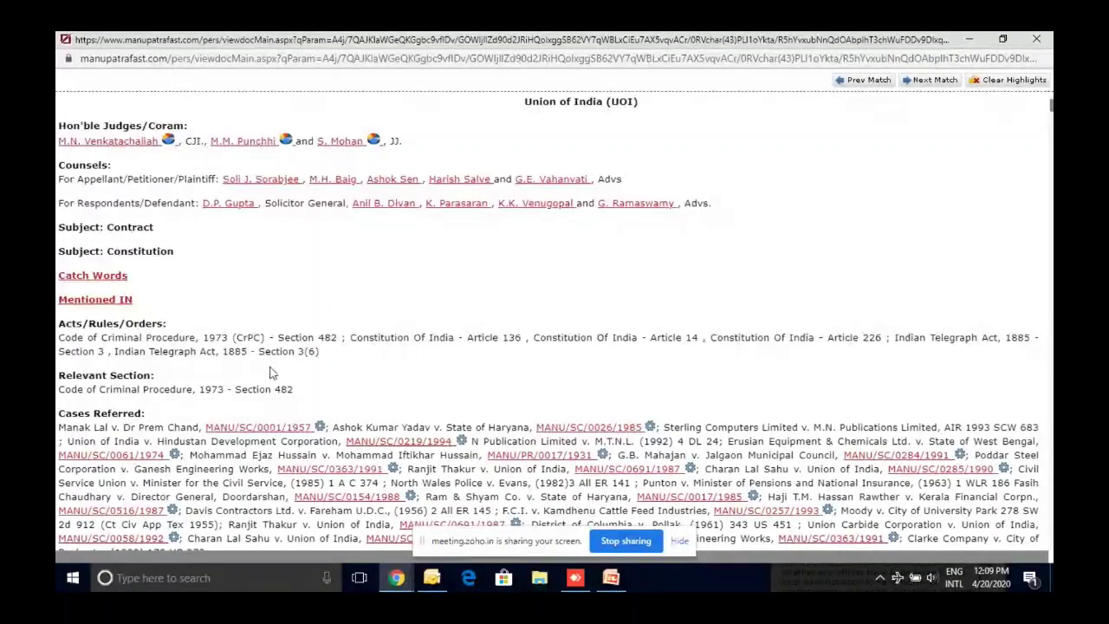
pyautogui.tripleClick(127, 391)
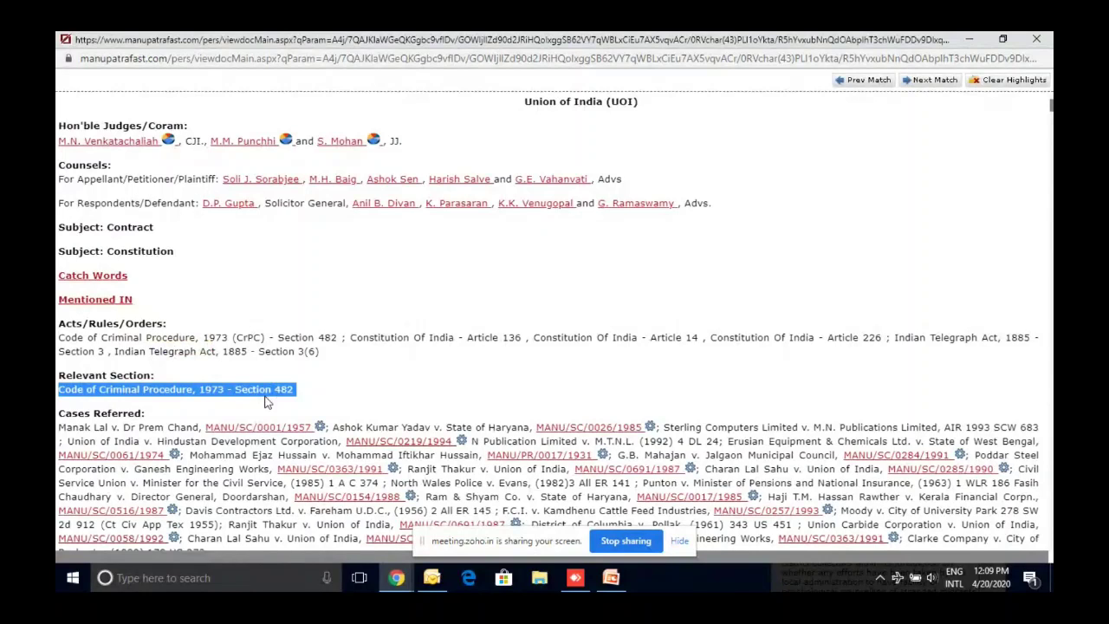
pyautogui.scroll(-3, 267, 401)
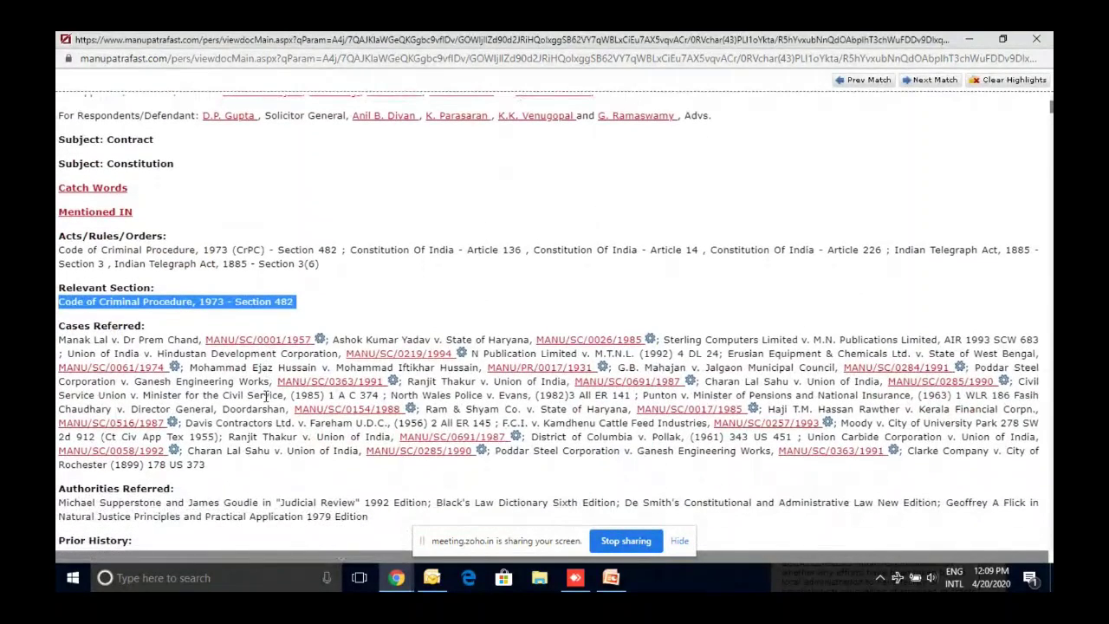
pyautogui.scroll(-1, 266, 397)
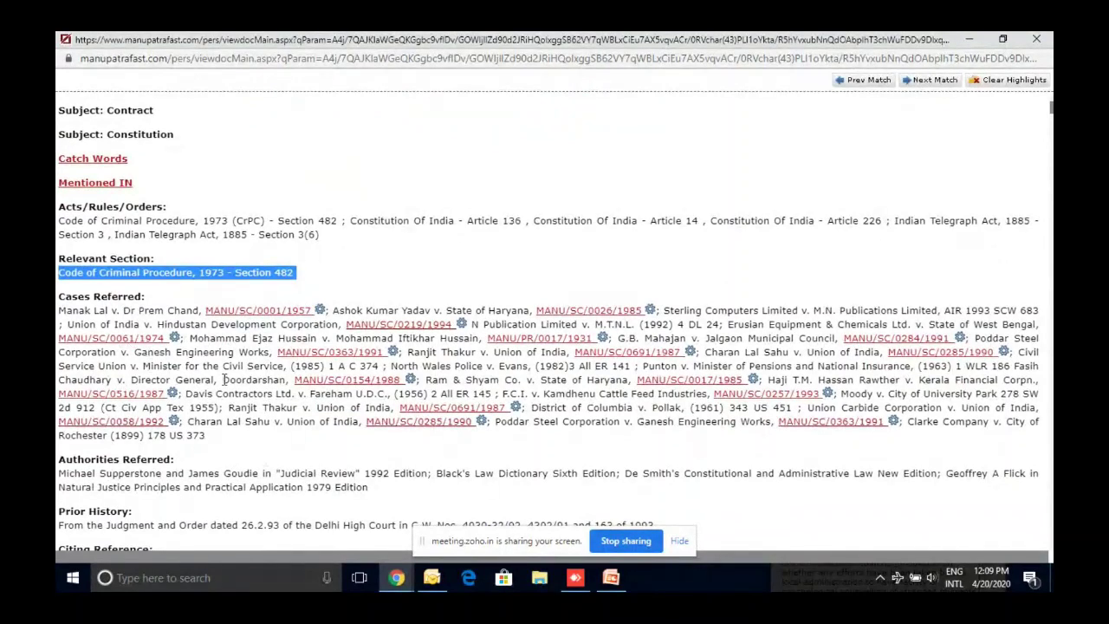
pyautogui.scroll(-1, 224, 425)
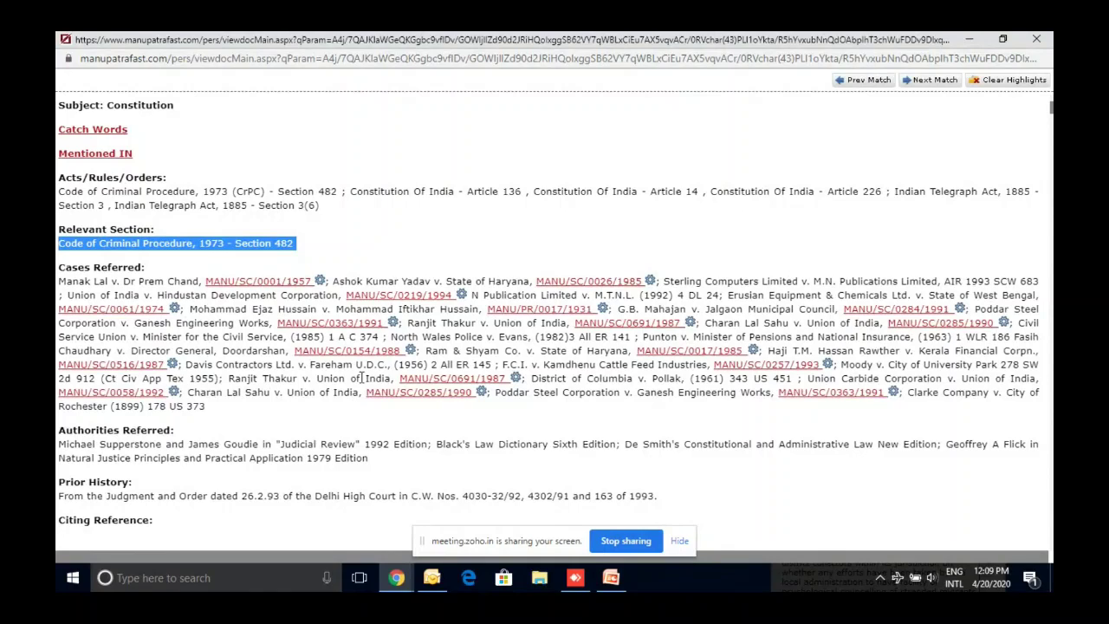
pyautogui.scroll(-5, 314, 363)
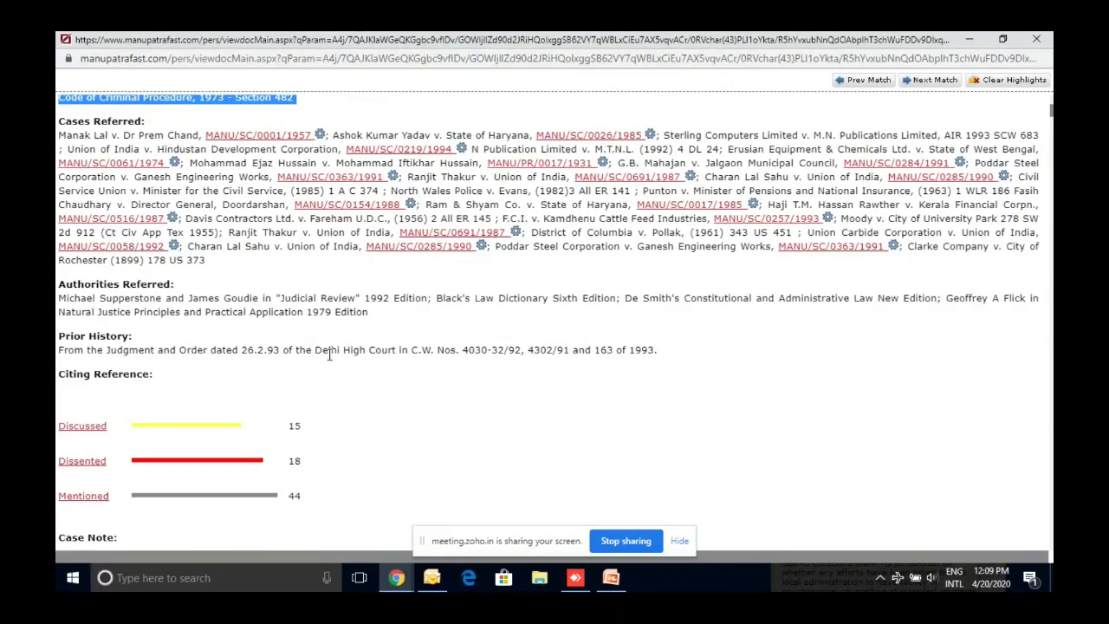
# Open the Citing Reference details for Discussed cases, review the Mentioned, Discussed and Dissented lists, and close the citation window.
pyautogui.scroll(-1, 328, 355)
pyautogui.scroll(-1, 328, 356)
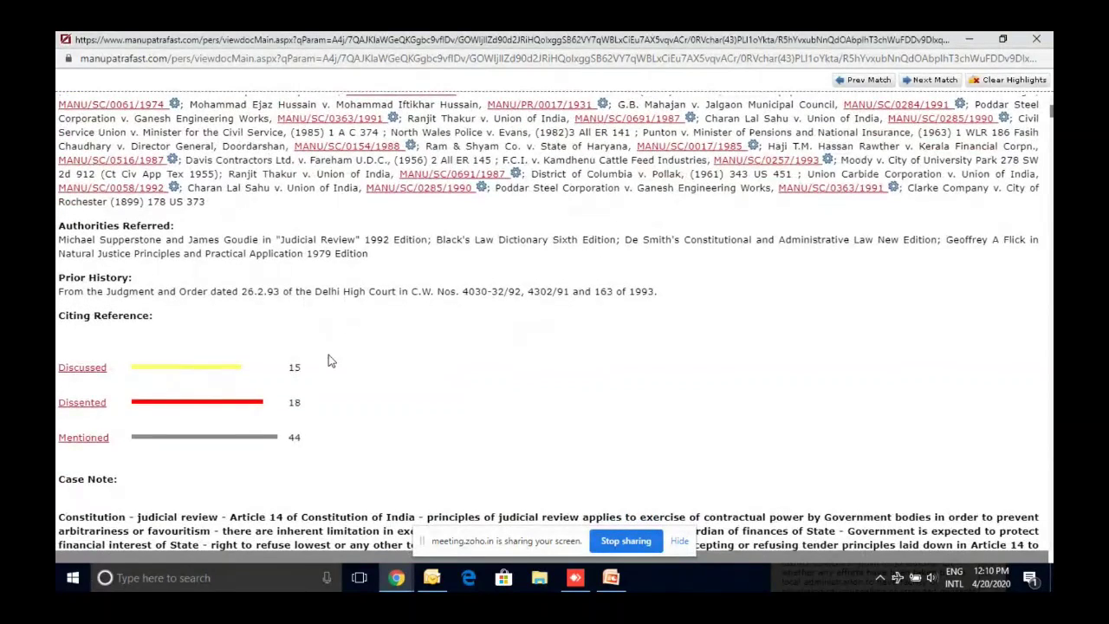
pyautogui.scroll(-1, 330, 361)
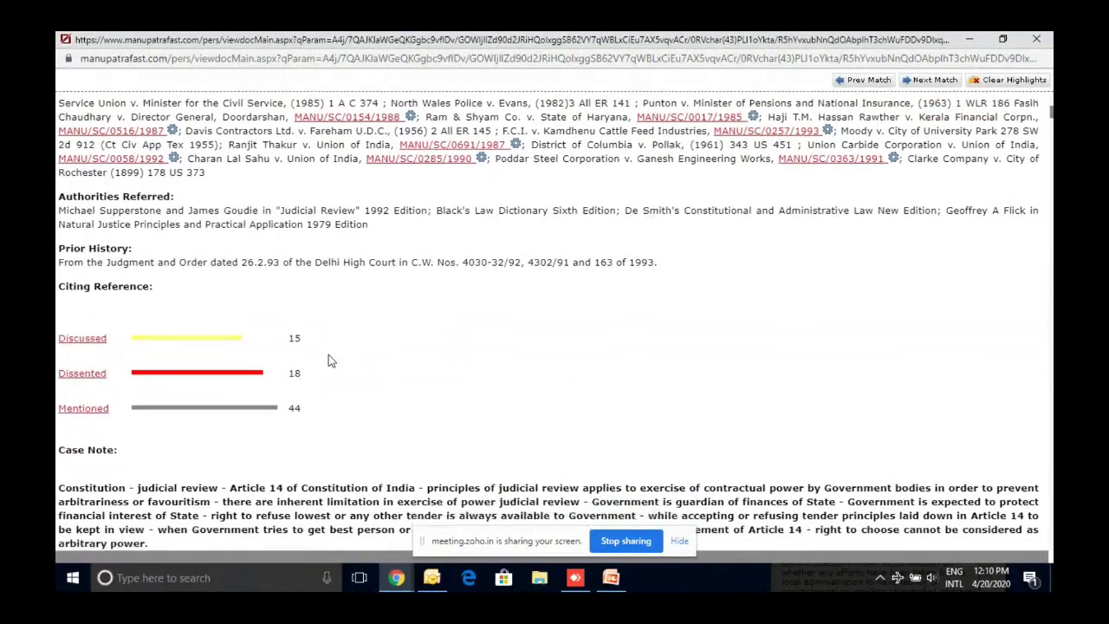
pyautogui.click(99, 341)
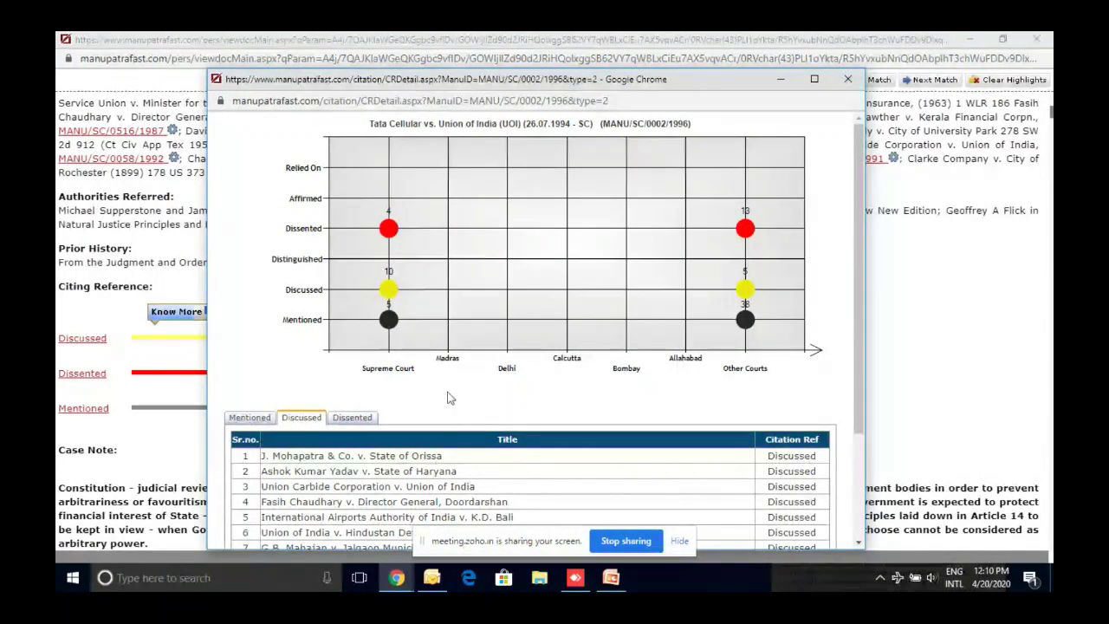
pyautogui.click(260, 420)
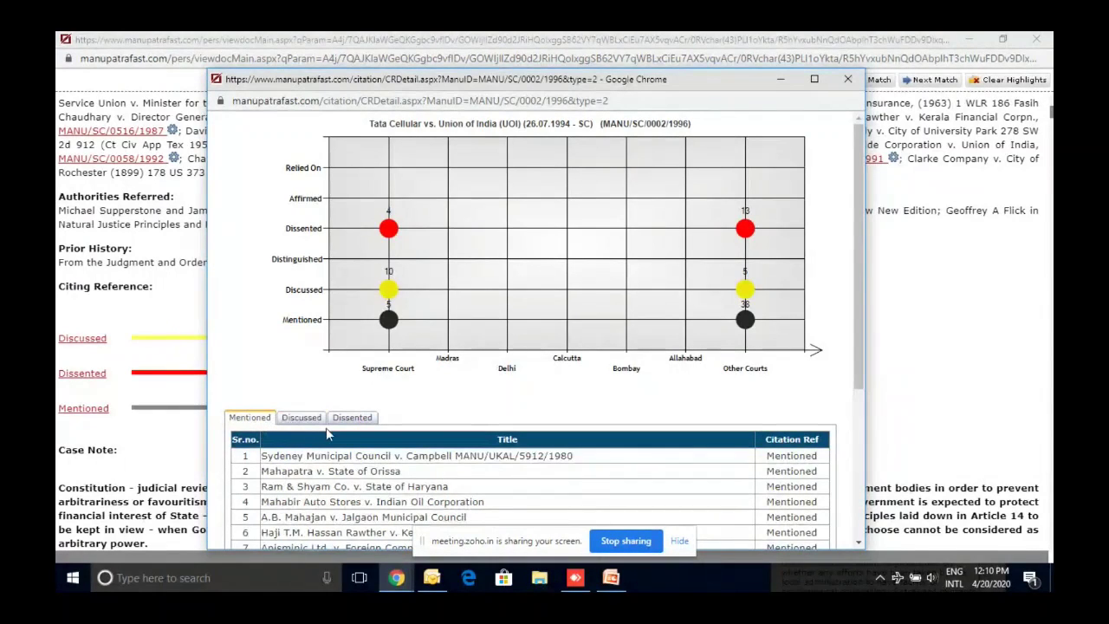
pyautogui.click(310, 423)
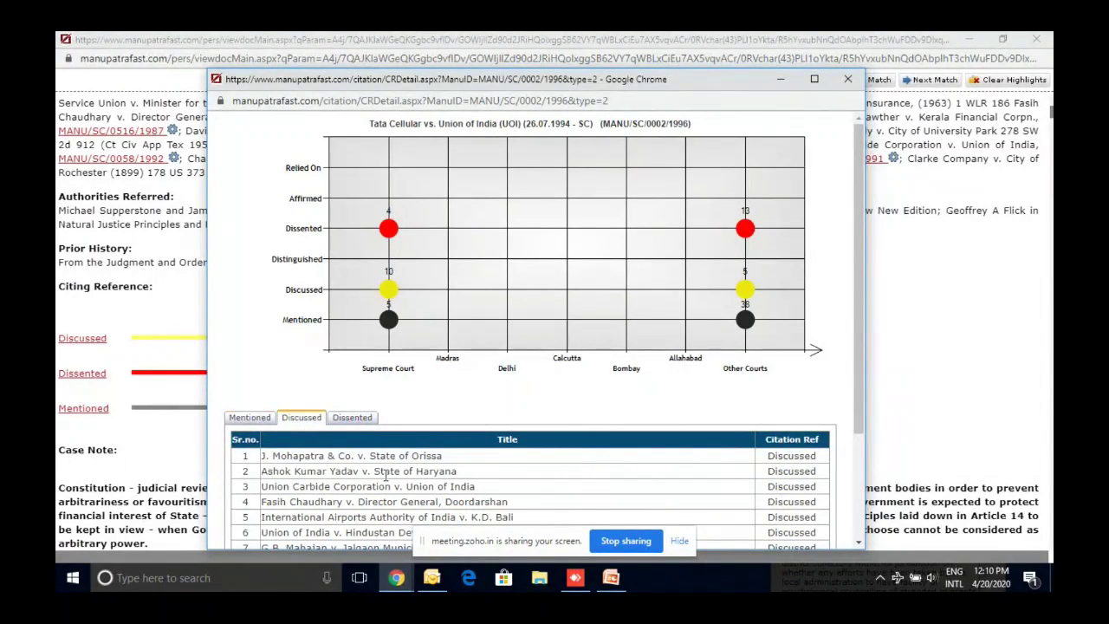
pyautogui.scroll(-3, 386, 475)
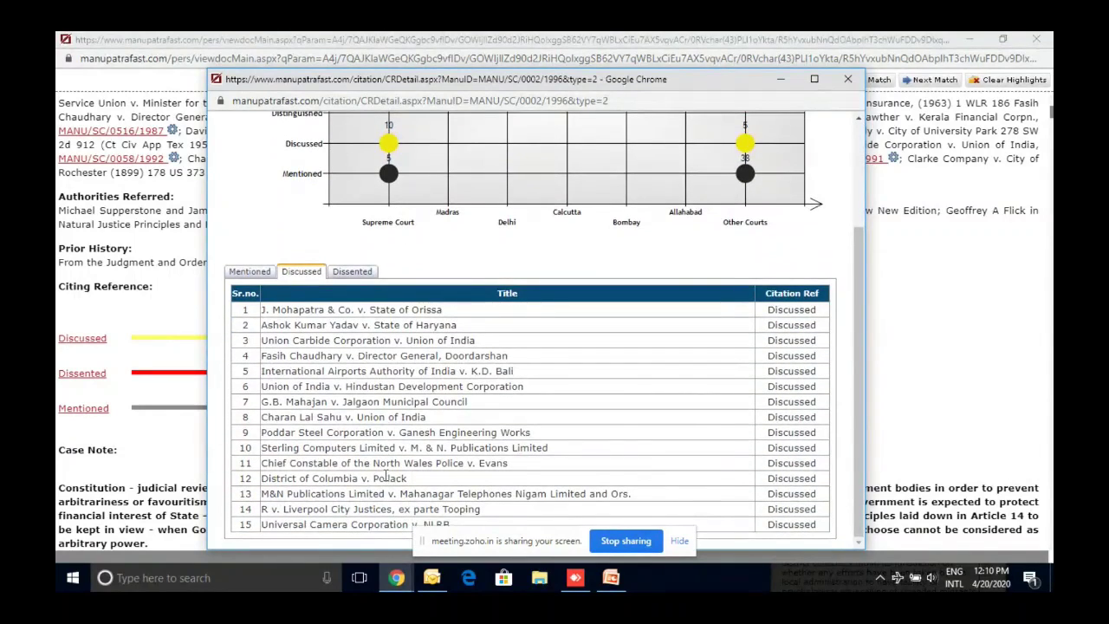
pyautogui.click(355, 273)
pyautogui.scroll(-2, 439, 369)
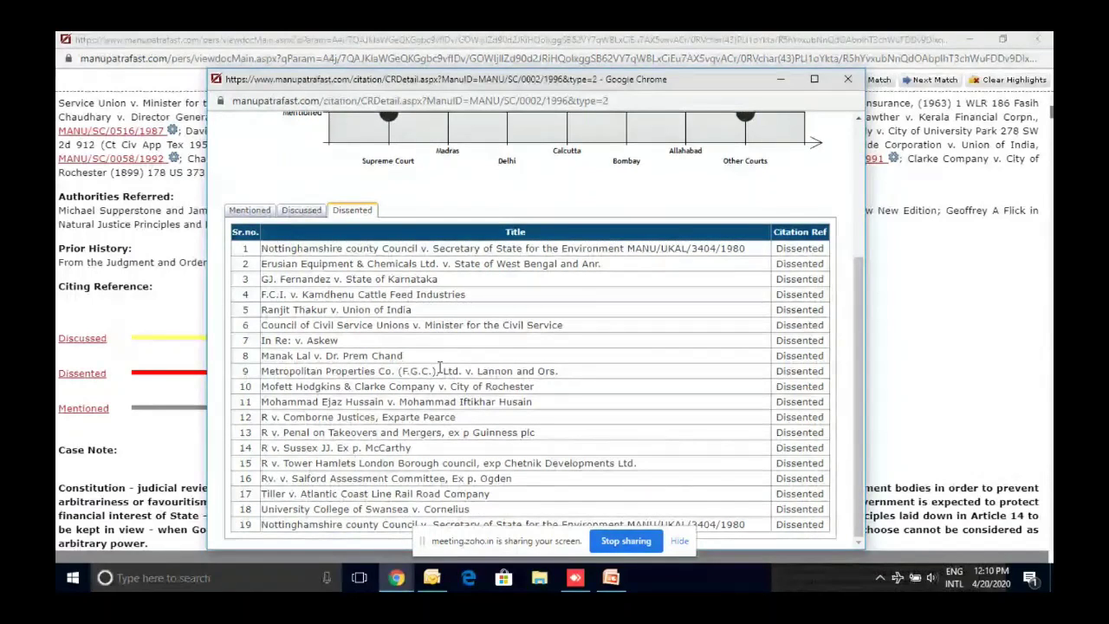
pyautogui.click(848, 79)
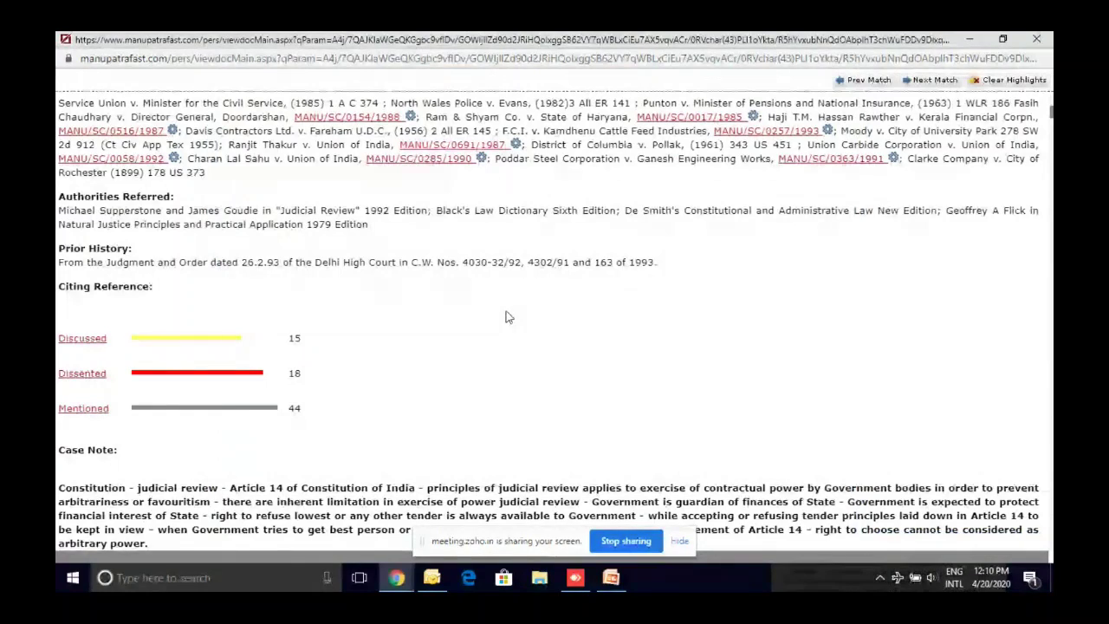
# View the equivalent citations of MANU/SC/0002/1996 from the head of the judgment, and return to the judgment text.
pyautogui.scroll(1, 509, 317)
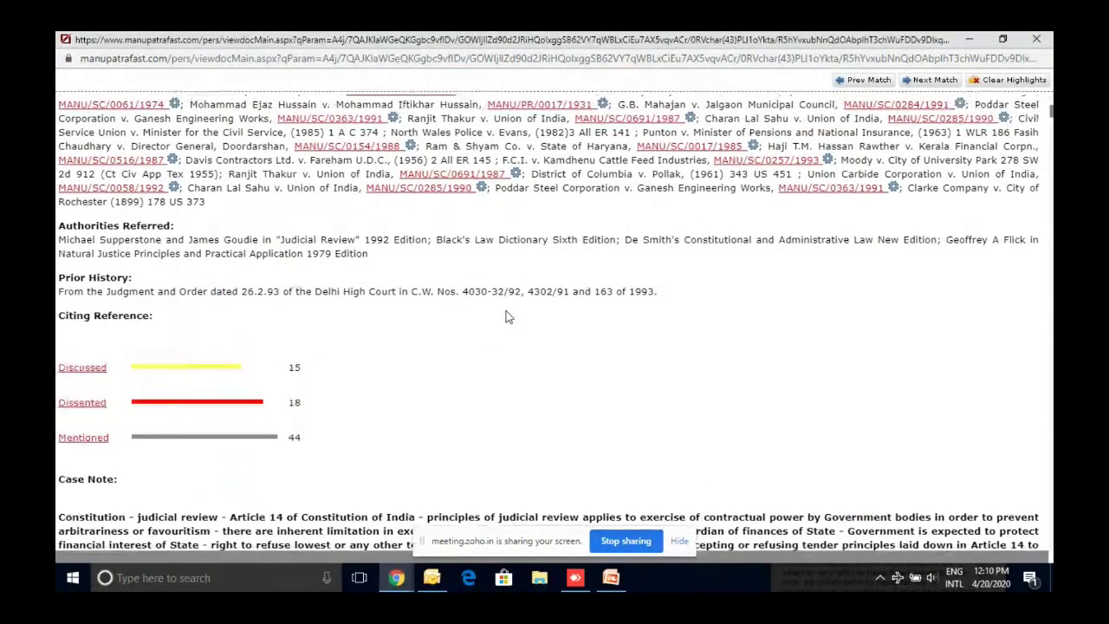
pyautogui.scroll(1, 509, 317)
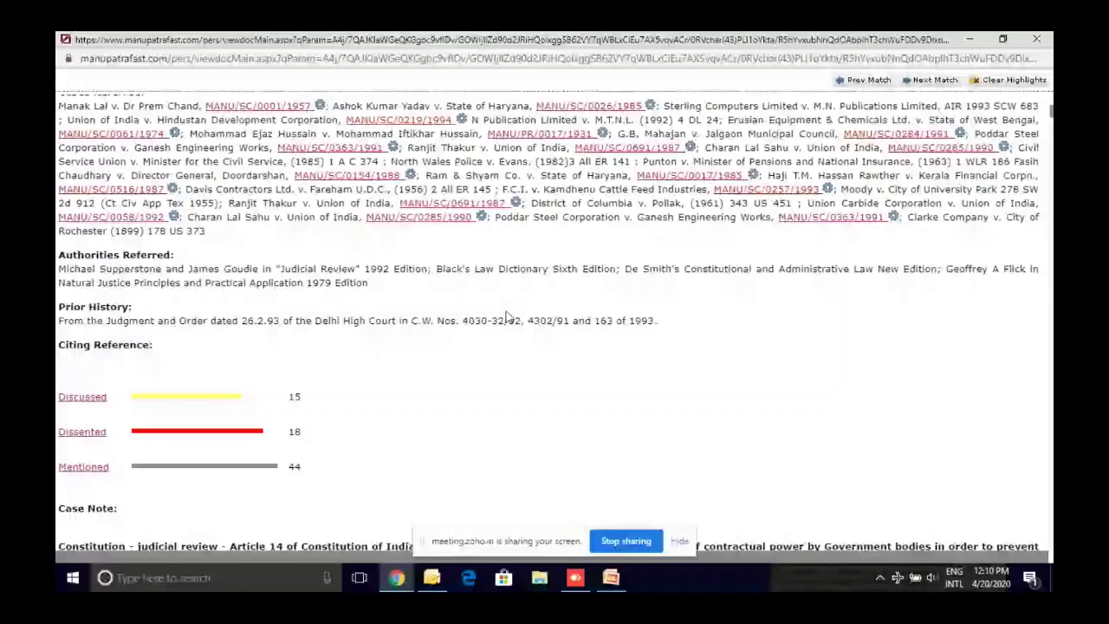
pyautogui.scroll(6, 508, 317)
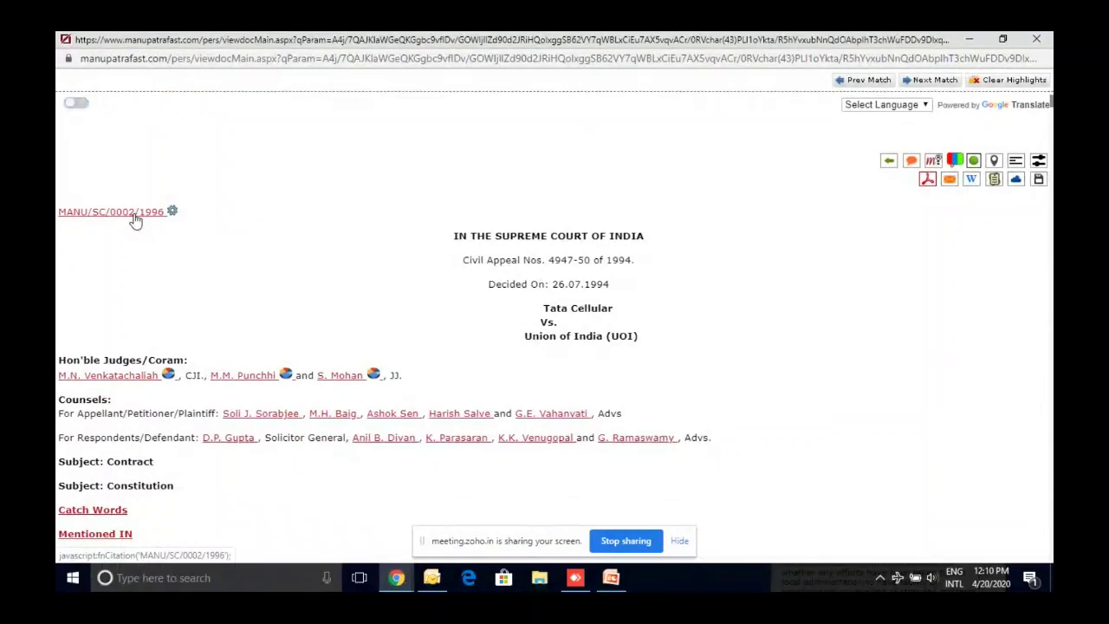
pyautogui.click(134, 218)
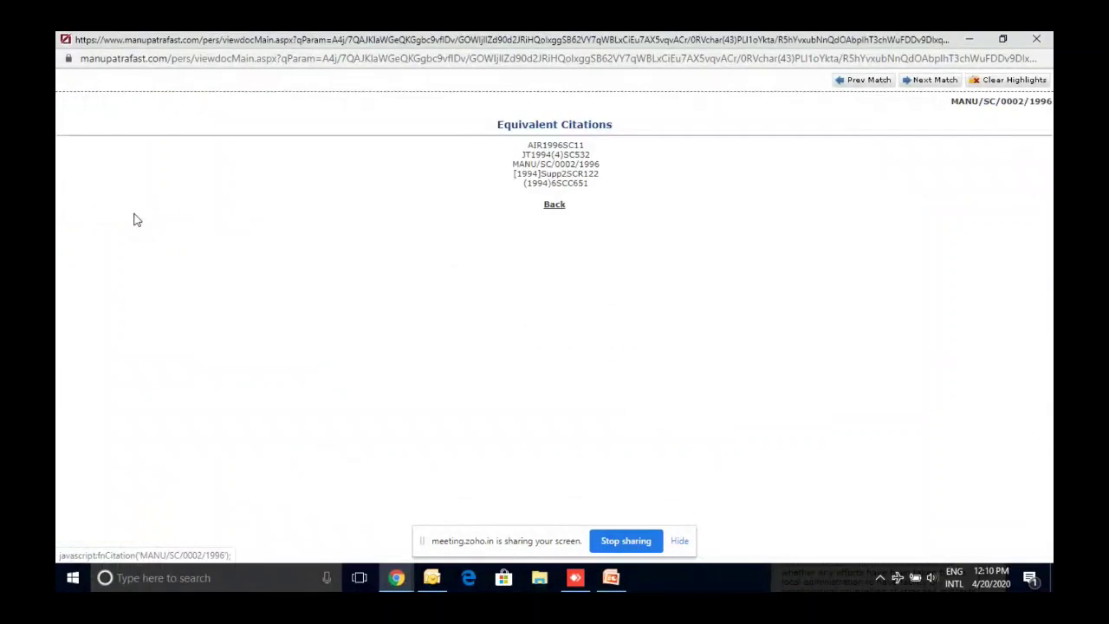
pyautogui.click(554, 205)
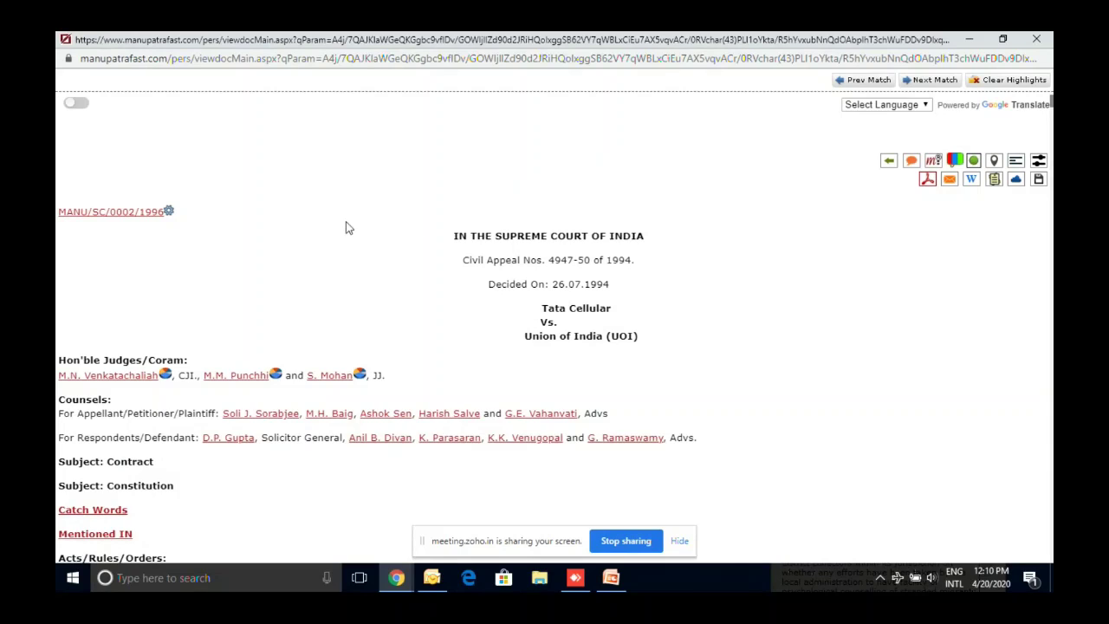
# View the commentary on Article 14 of the Constitution of India linked to the judgment, and close it.
pyautogui.click(912, 164)
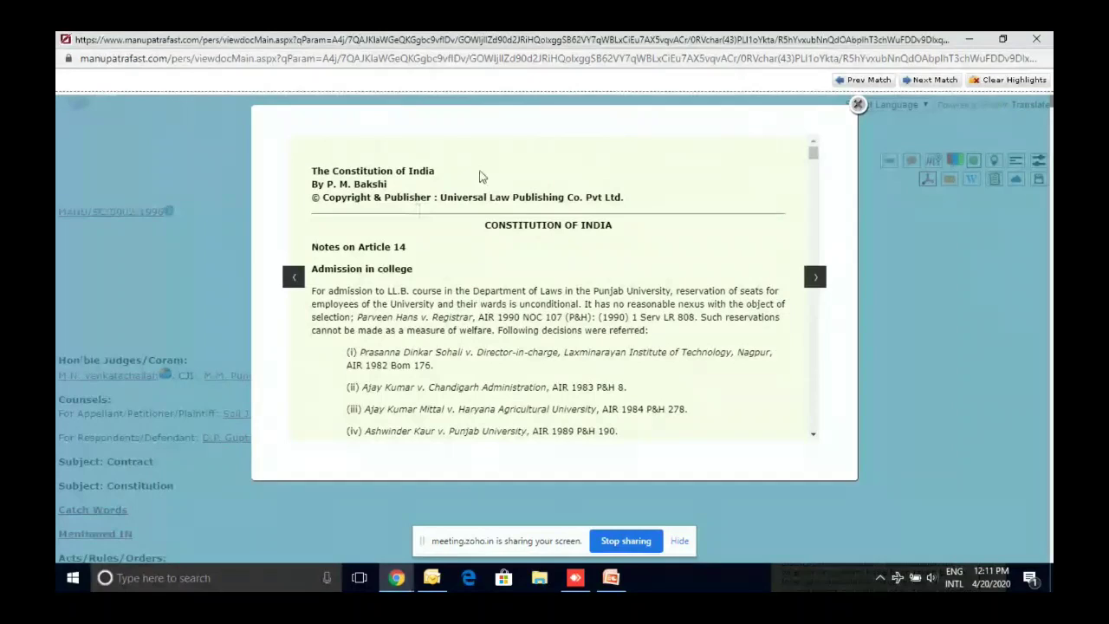
pyautogui.click(859, 105)
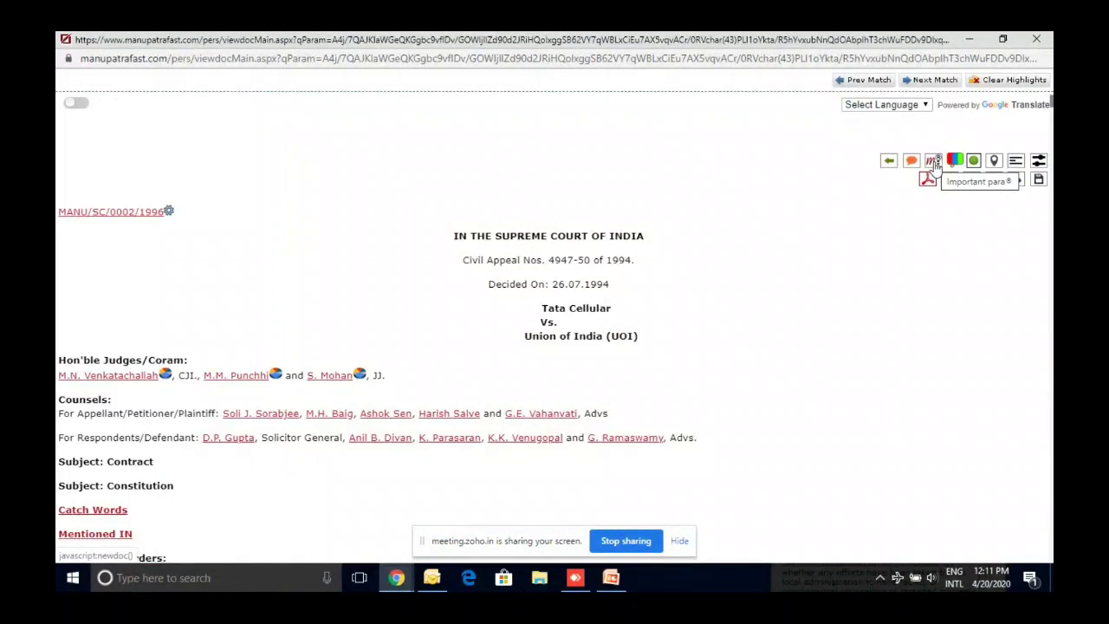
# Open the judgment's important paragraphs and compare the "modern trend points to judicial restraint" paragraph with the Silppi Constructions and Municipal Corporation, Ujjain judgments.
pyautogui.click(933, 163)
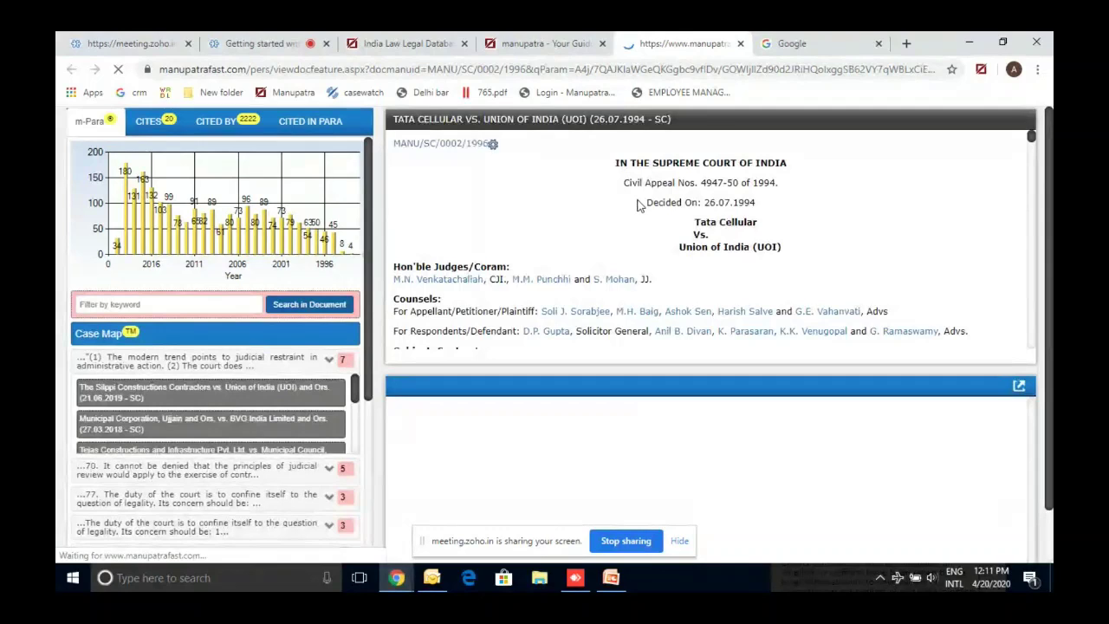
pyautogui.click(268, 364)
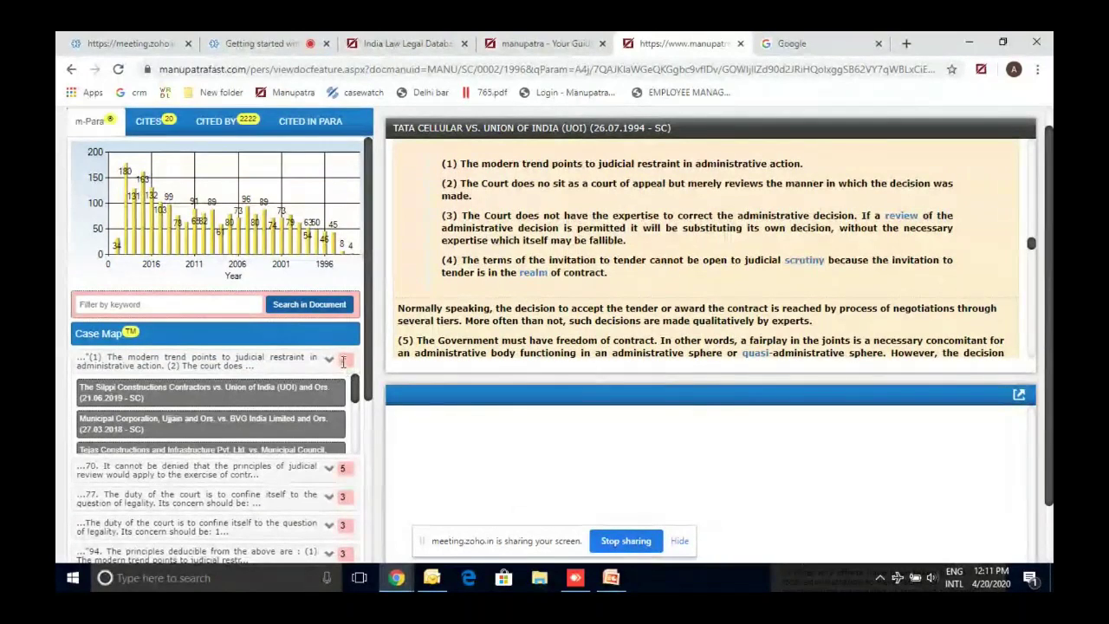
pyautogui.click(317, 395)
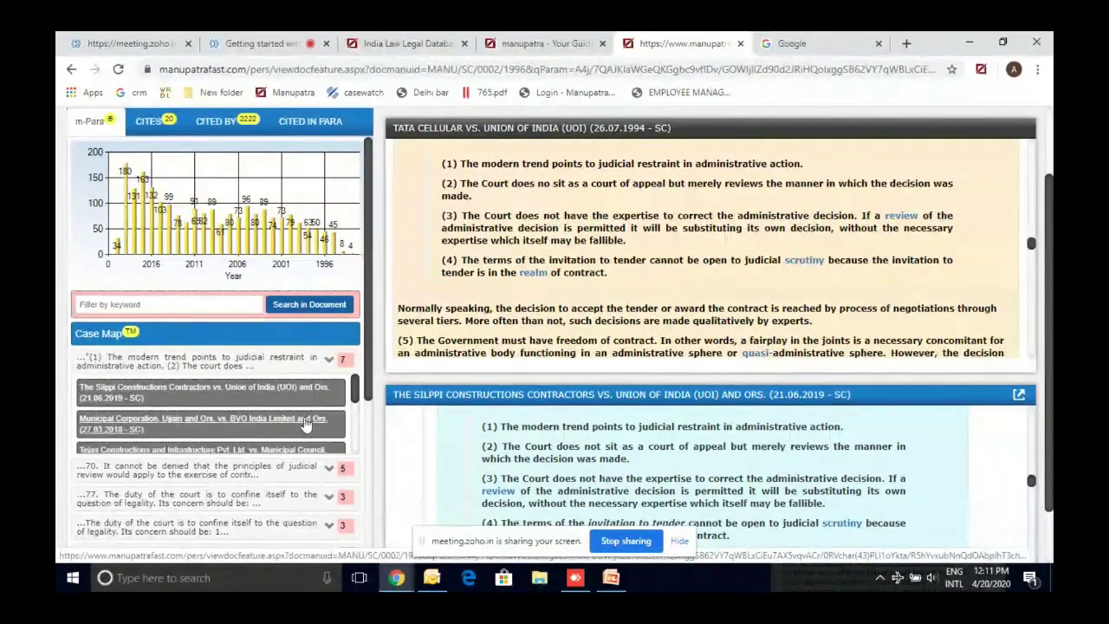
pyautogui.click(312, 423)
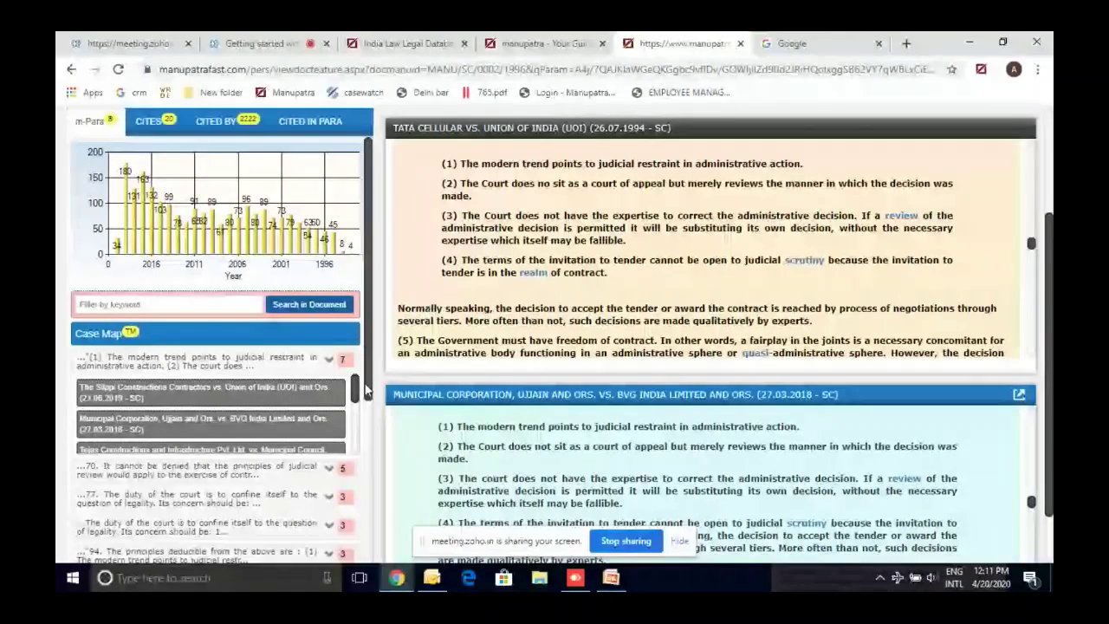
# Compare the important paragraph "70. It cannot be denied that the principles of judicial review" with the Rishi Kiran Logistics judgment in the Case Map list.
pyautogui.scroll(-4, 372, 559)
pyautogui.moveTo(373, 559); pyautogui.dragTo(383, 436)
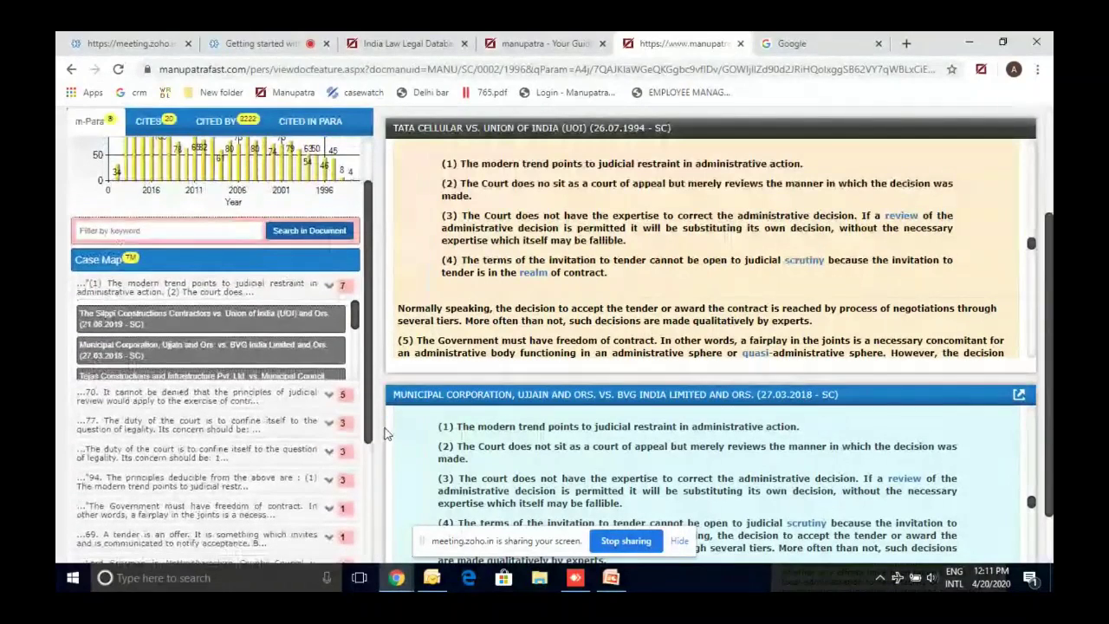
pyautogui.click(154, 286)
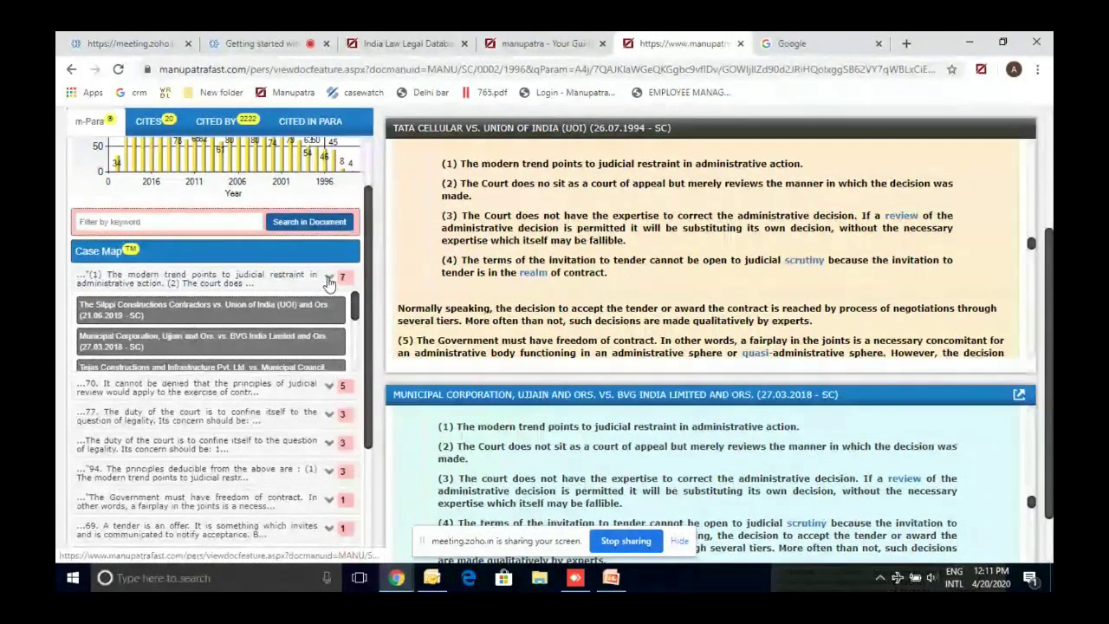
pyautogui.click(330, 279)
pyautogui.click(330, 310)
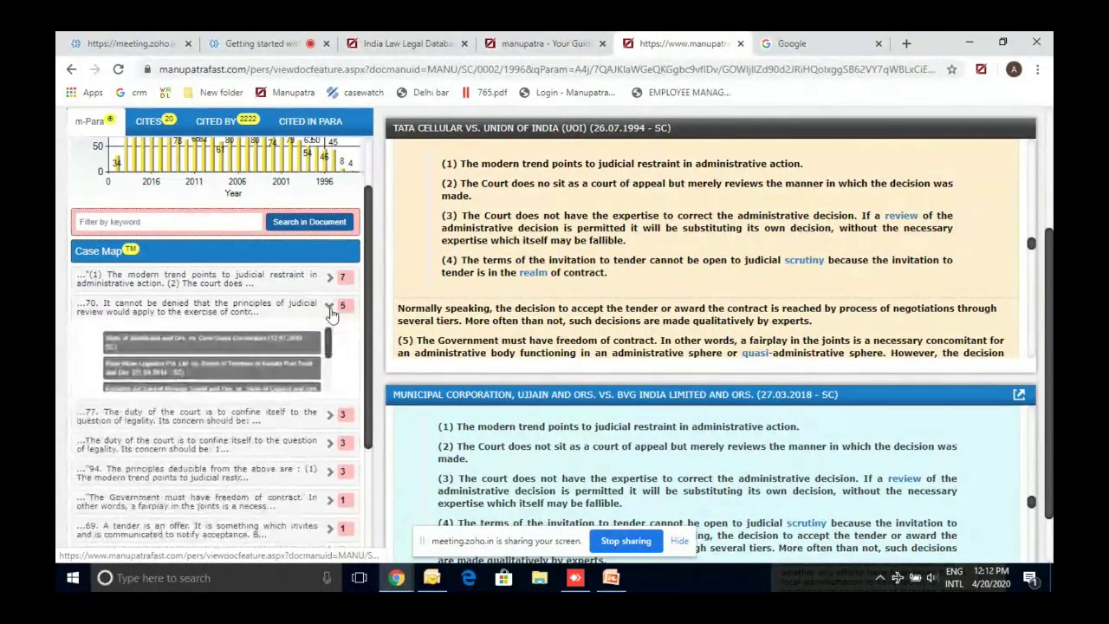
pyautogui.click(274, 311)
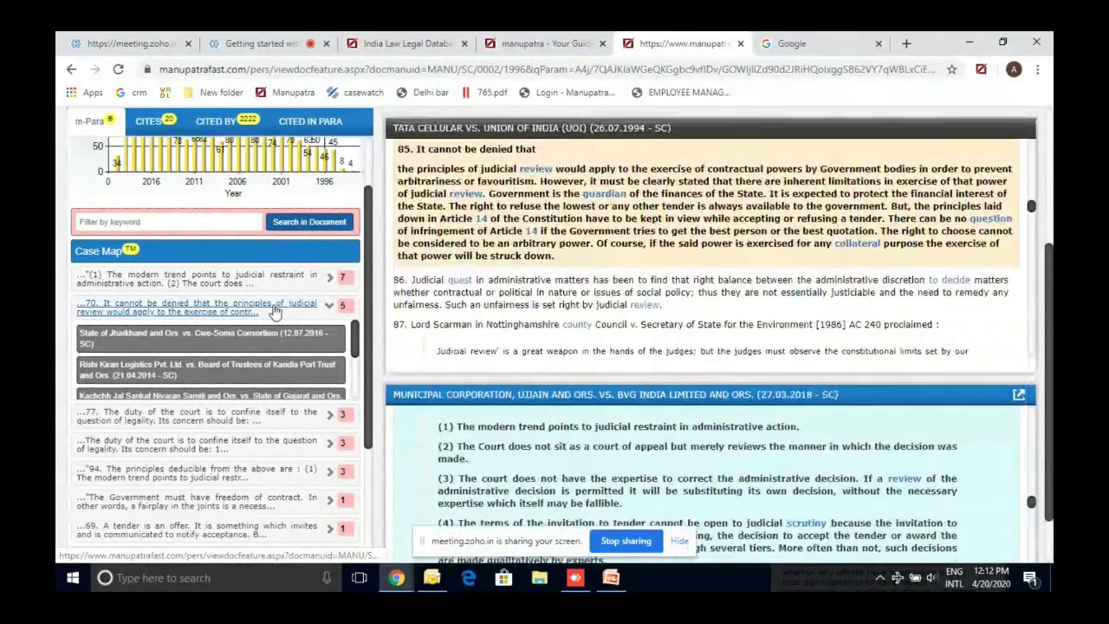
pyautogui.click(303, 340)
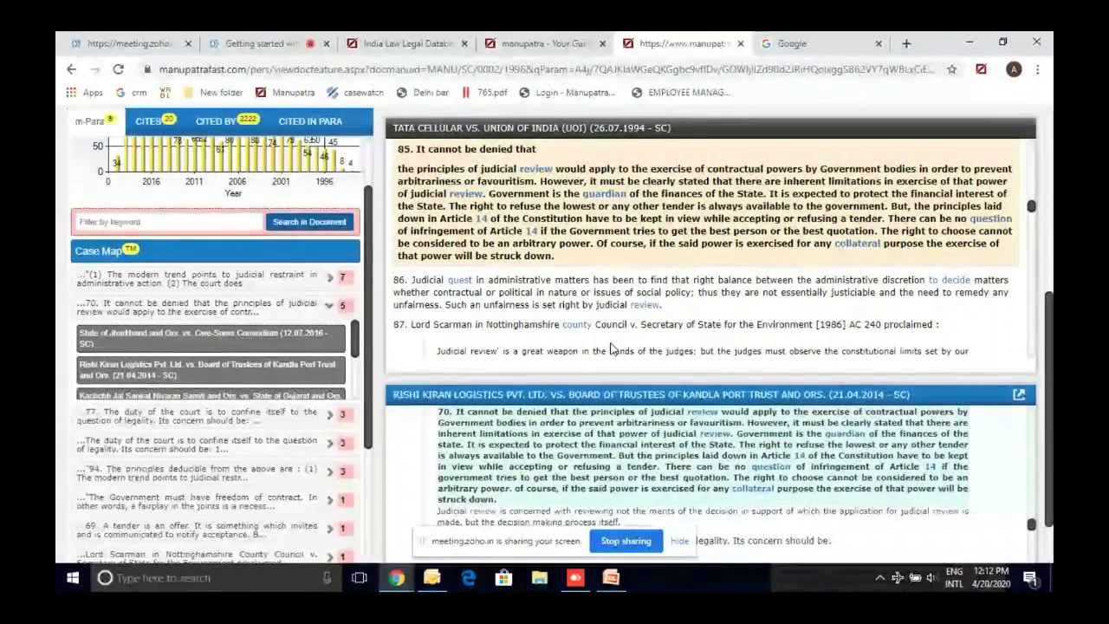
# Open the Rishi Kiran Logistics judgment in its own window, close it, and return to the Tata Cellular judgment.
pyautogui.click(1019, 396)
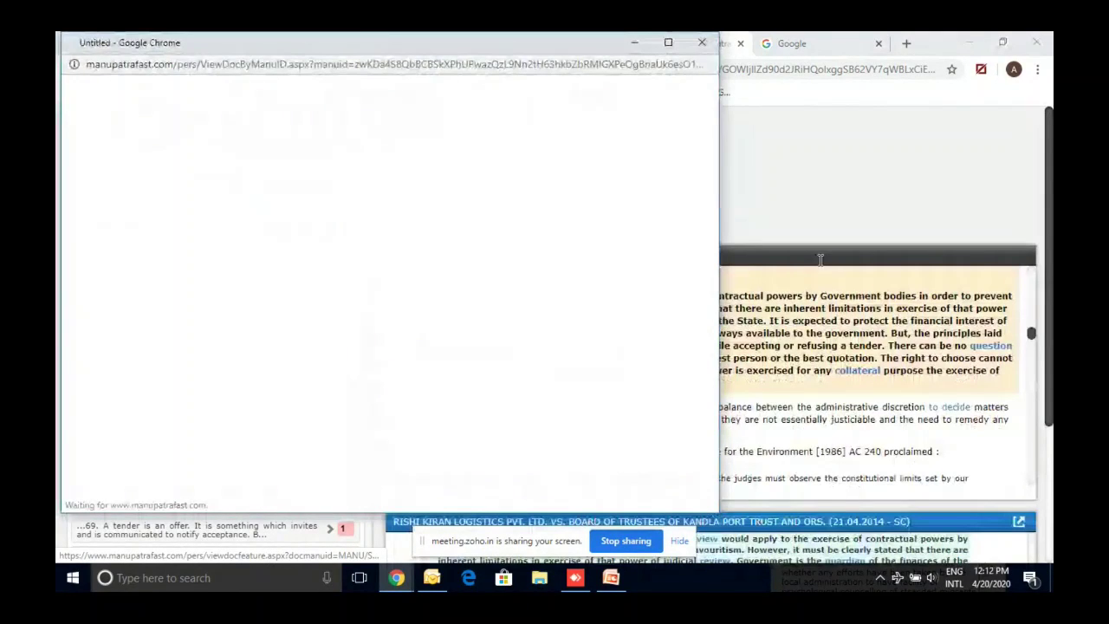
pyautogui.scroll(-2, 820, 260)
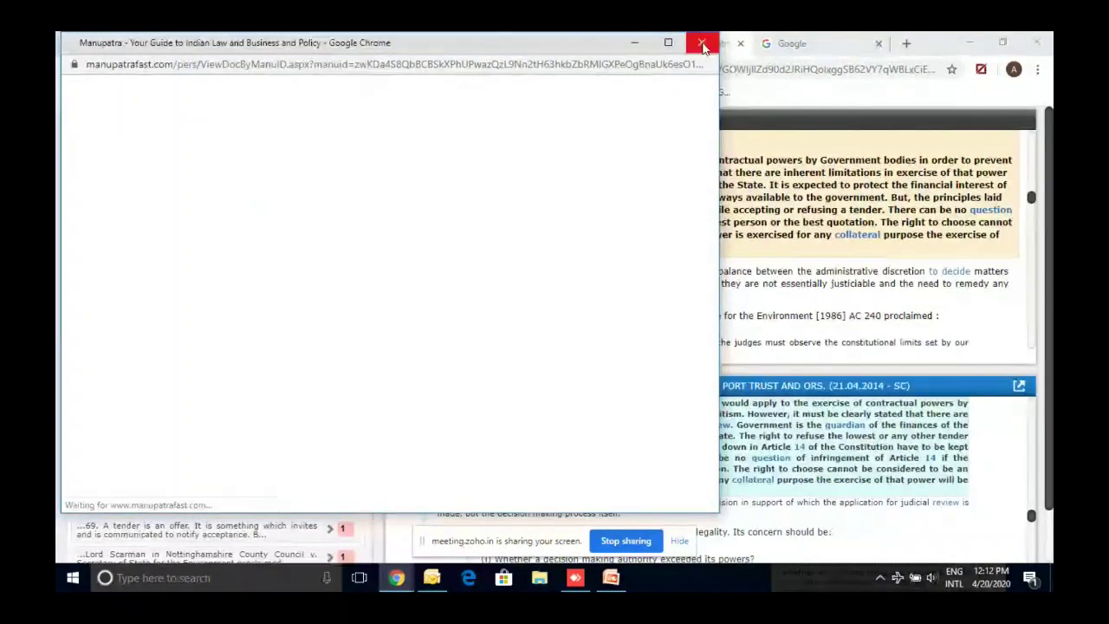
pyautogui.click(701, 44)
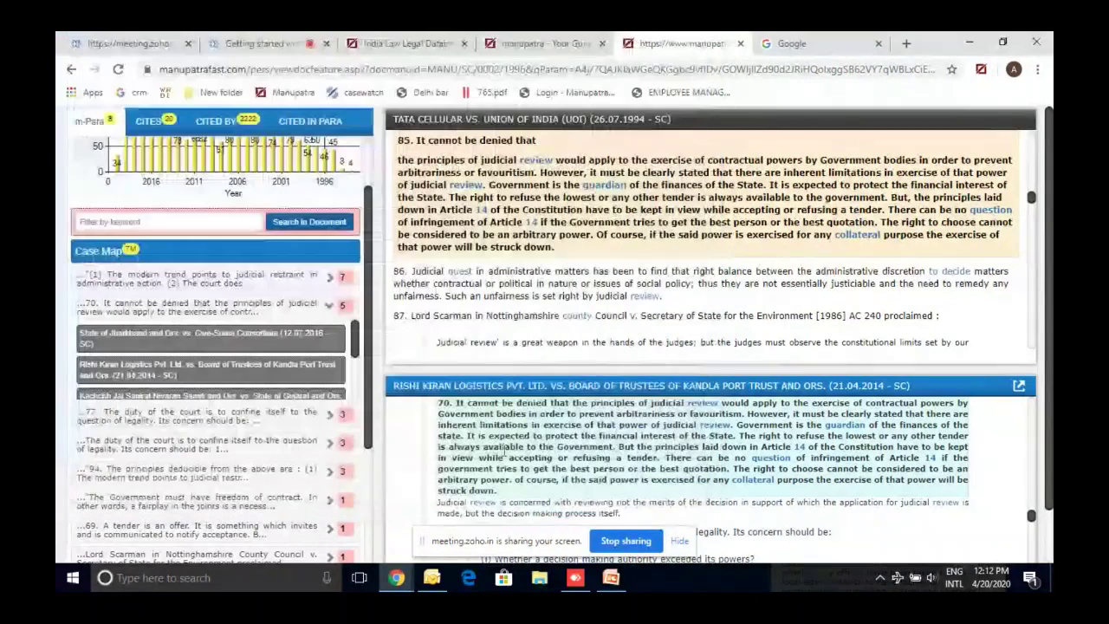
pyautogui.moveTo(409, 587)
pyautogui.click(606, 515)
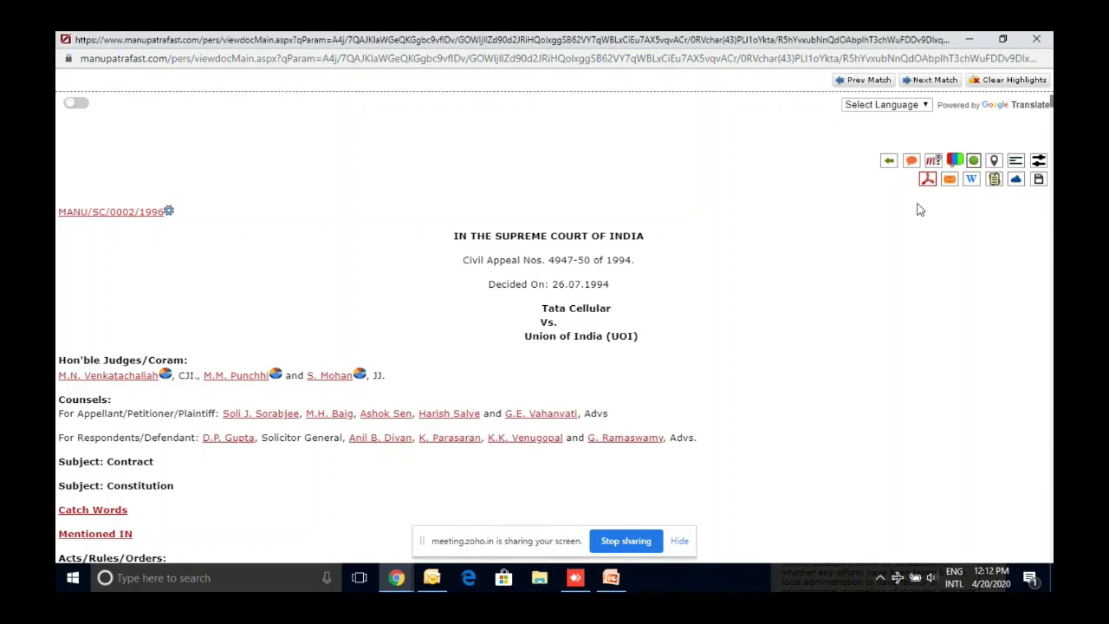
# View the cases citing Tata Cellular, read the citing paragraphs in MANU/SC/0317/2020 and MANU/MP/0712/2020, open the latter judgment, and close the list.
pyautogui.click(956, 162)
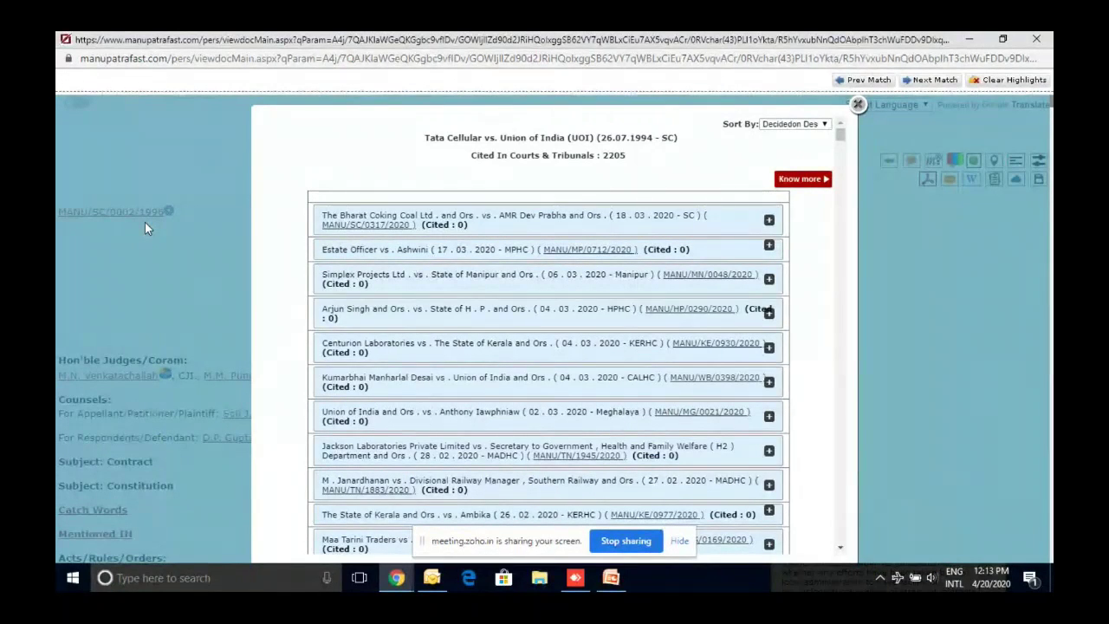
pyautogui.click(526, 227)
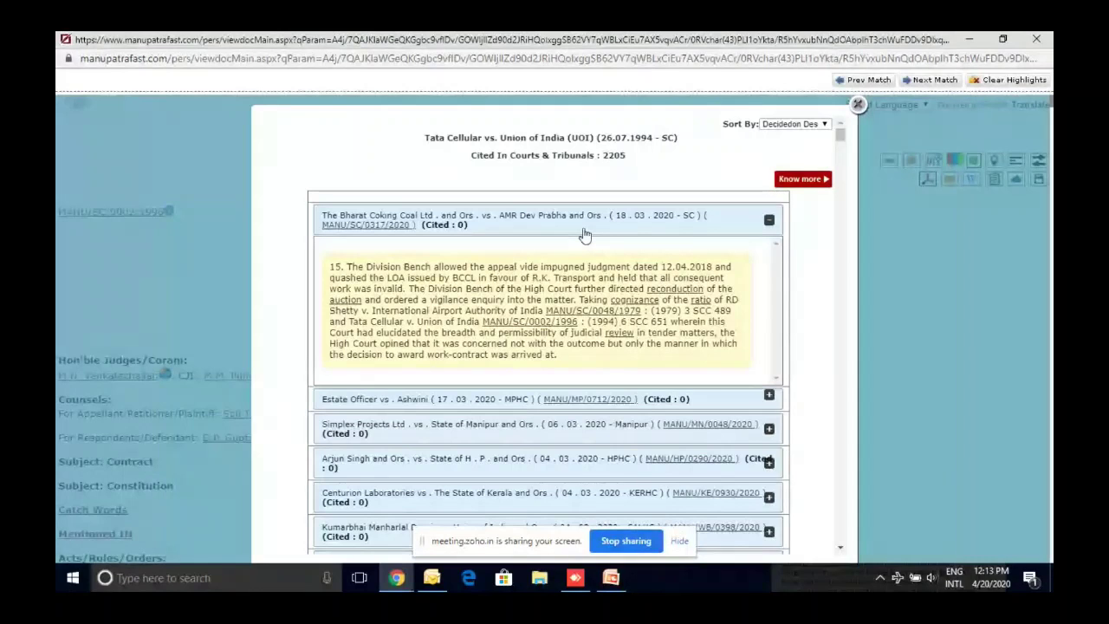
pyautogui.click(485, 398)
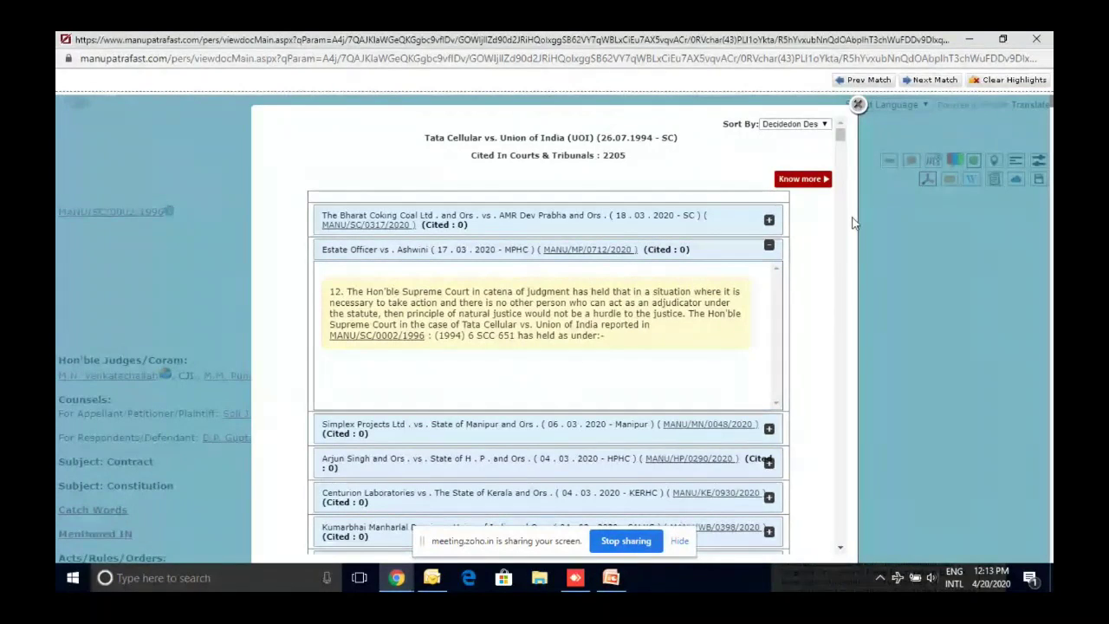
pyautogui.tripleClick(629, 302)
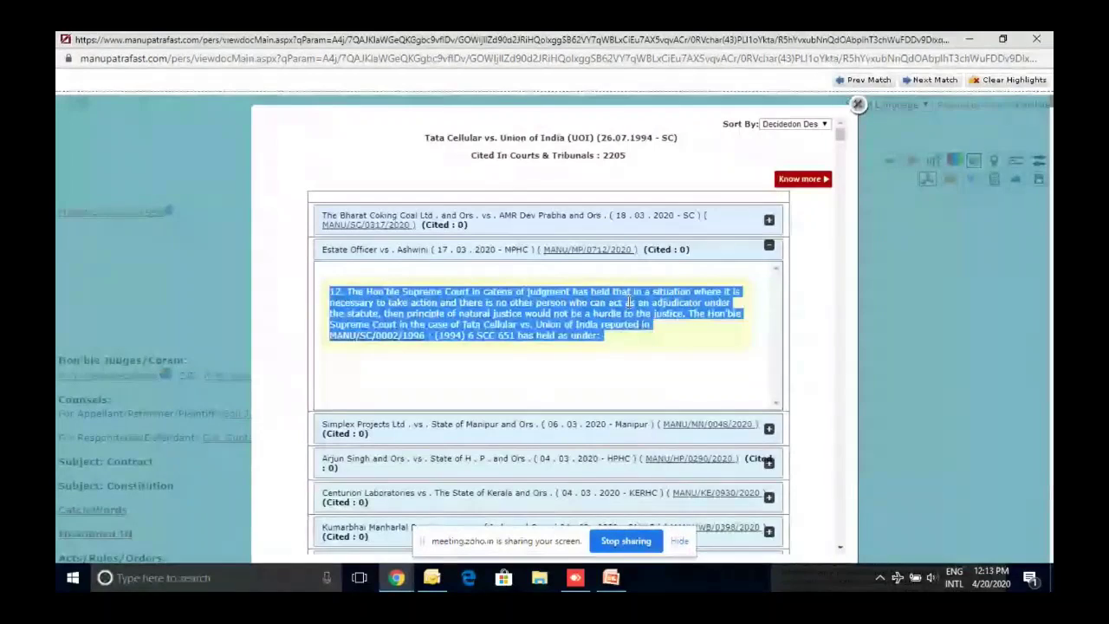
pyautogui.click(583, 254)
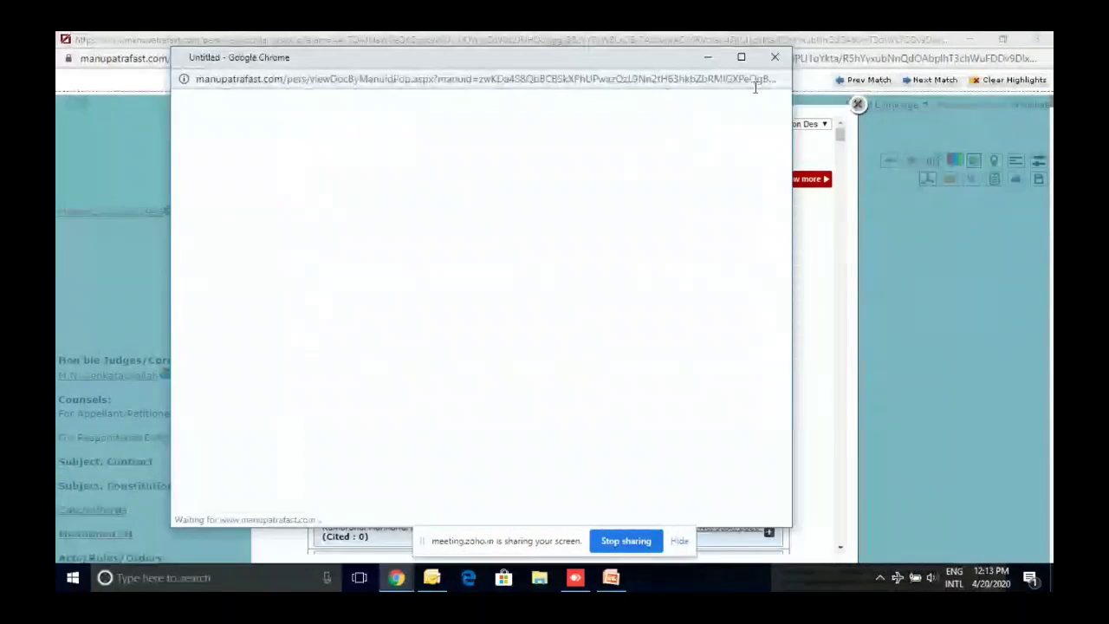
pyautogui.click(878, 131)
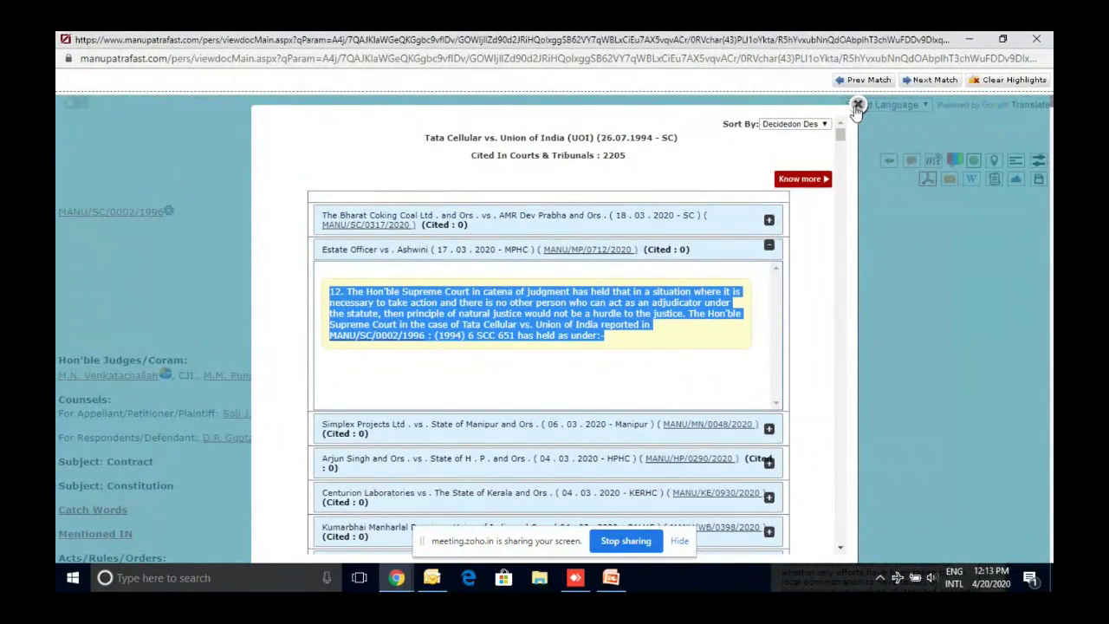
pyautogui.click(858, 105)
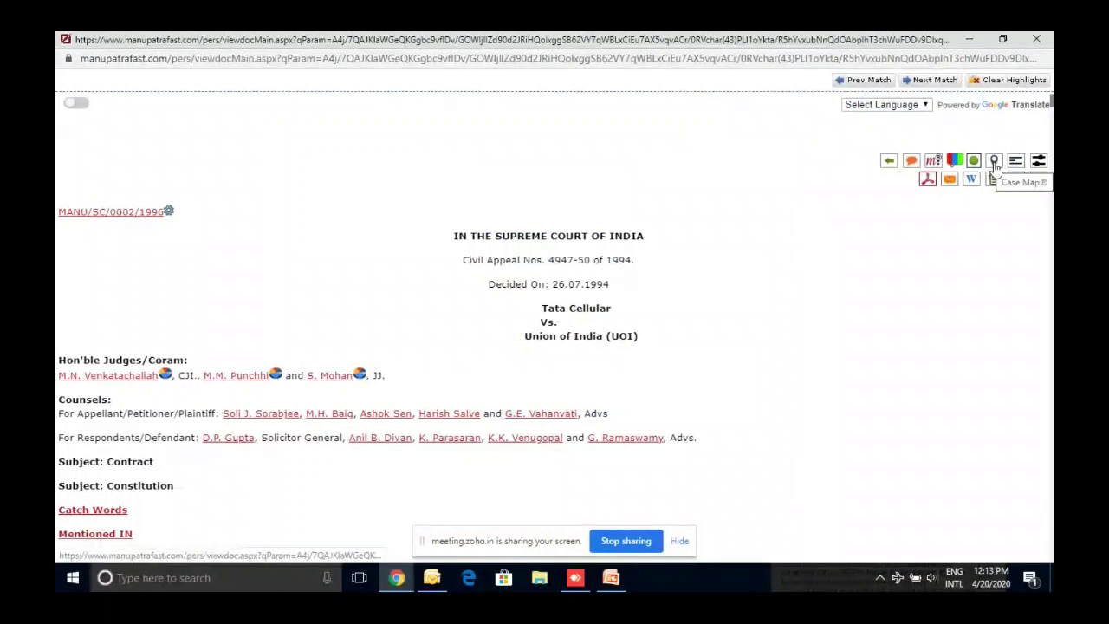
# Open the Case Map of the Tata Cellular judgment, allow Flash to run, maximize the window, and examine the linked cases.
pyautogui.click(994, 162)
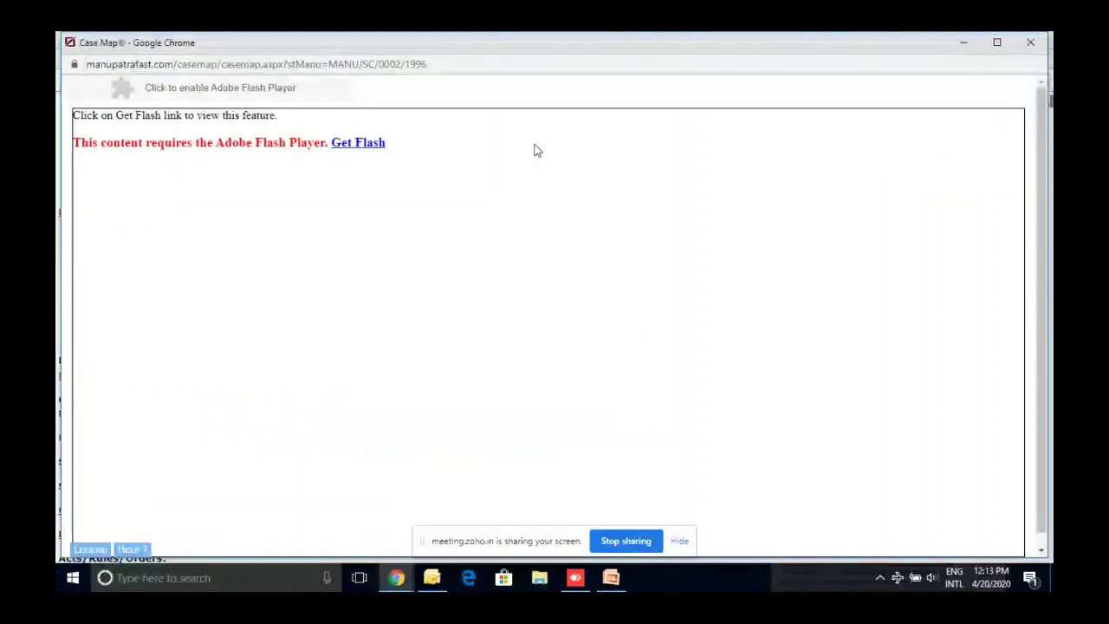
pyautogui.click(370, 146)
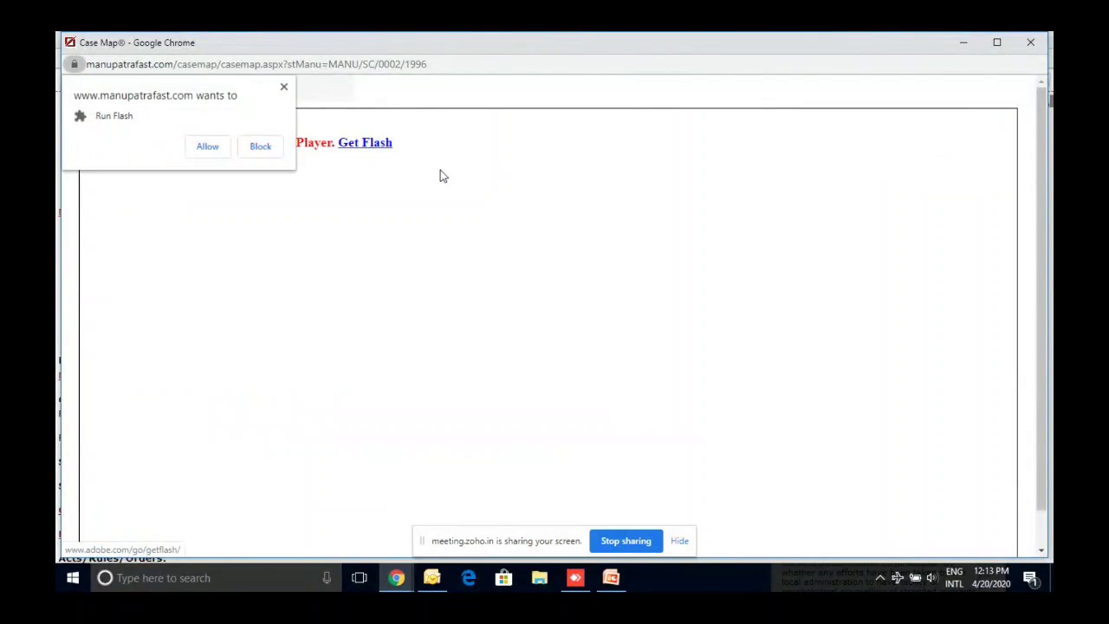
pyautogui.click(215, 147)
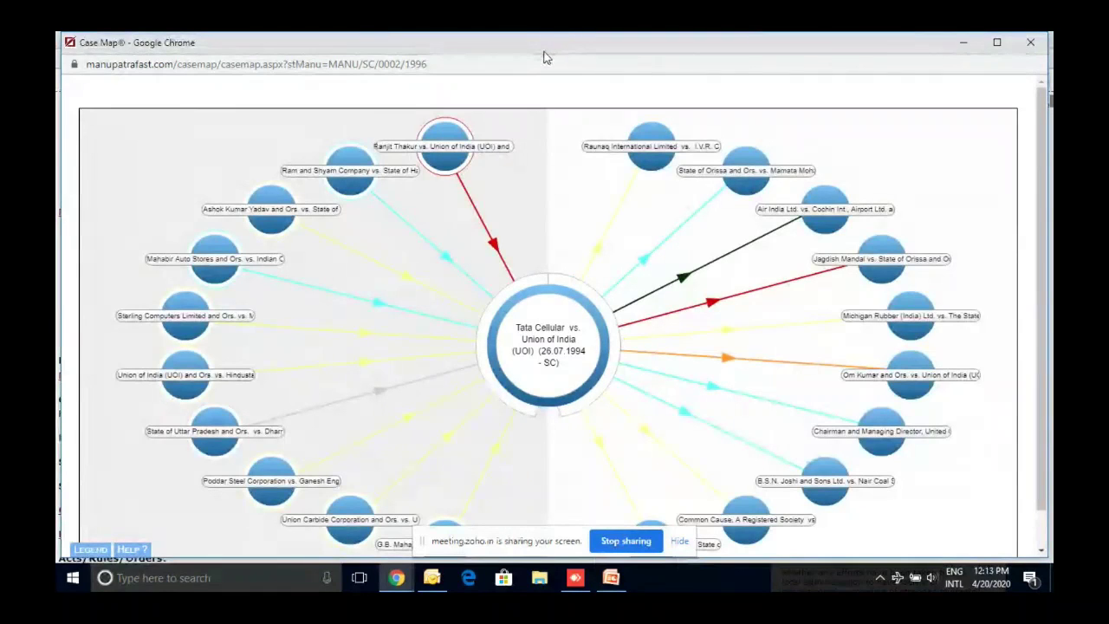
pyautogui.doubleClick(545, 52)
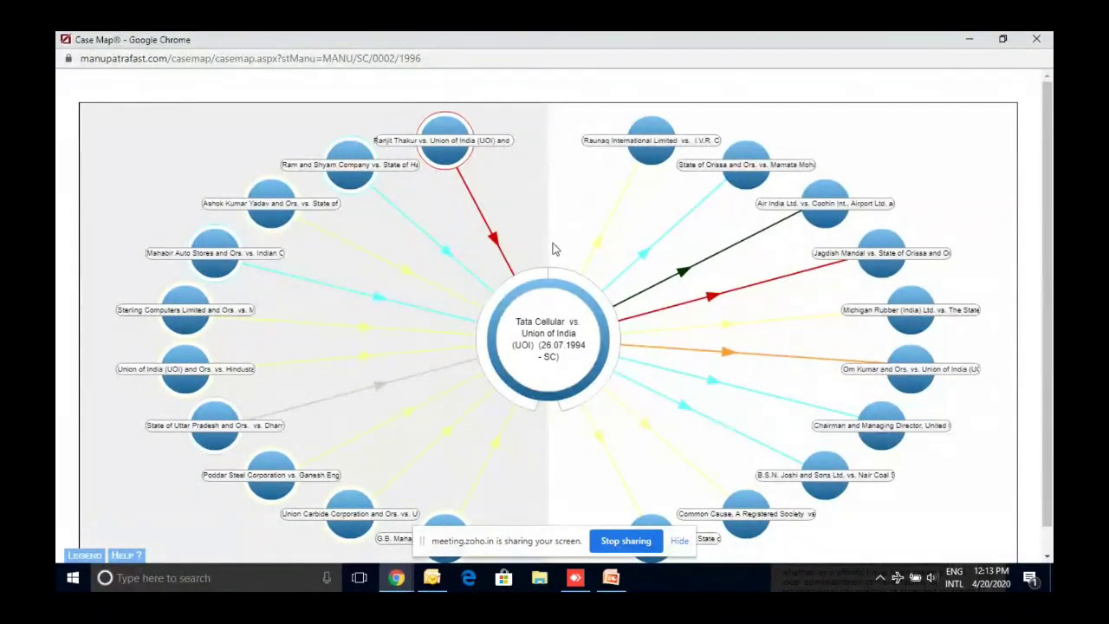
pyautogui.moveTo(569, 330)
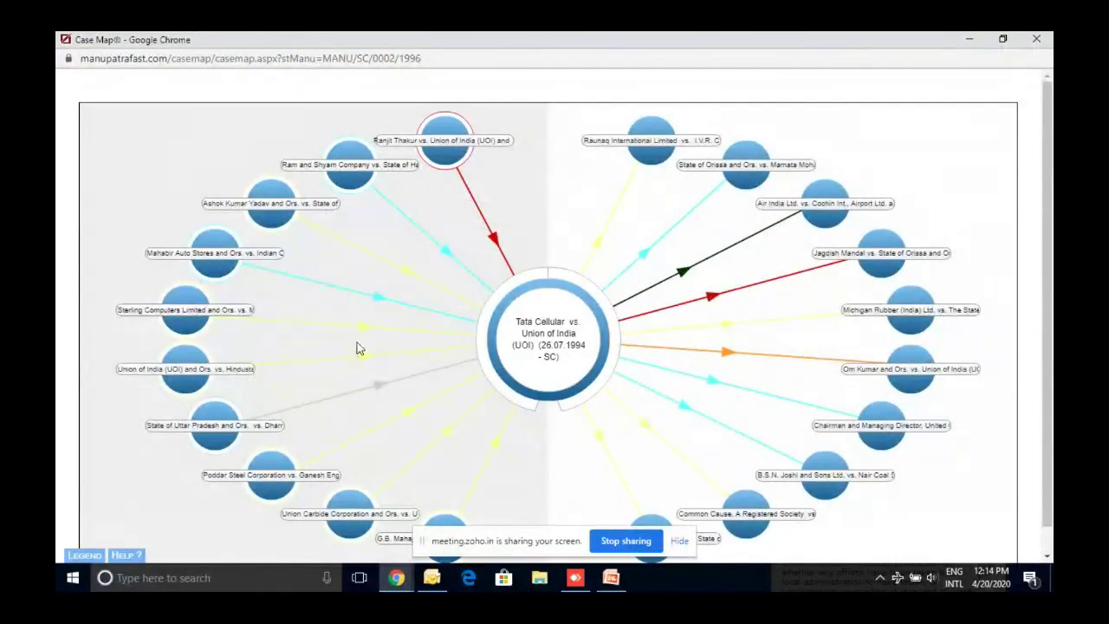
pyautogui.moveTo(541, 310)
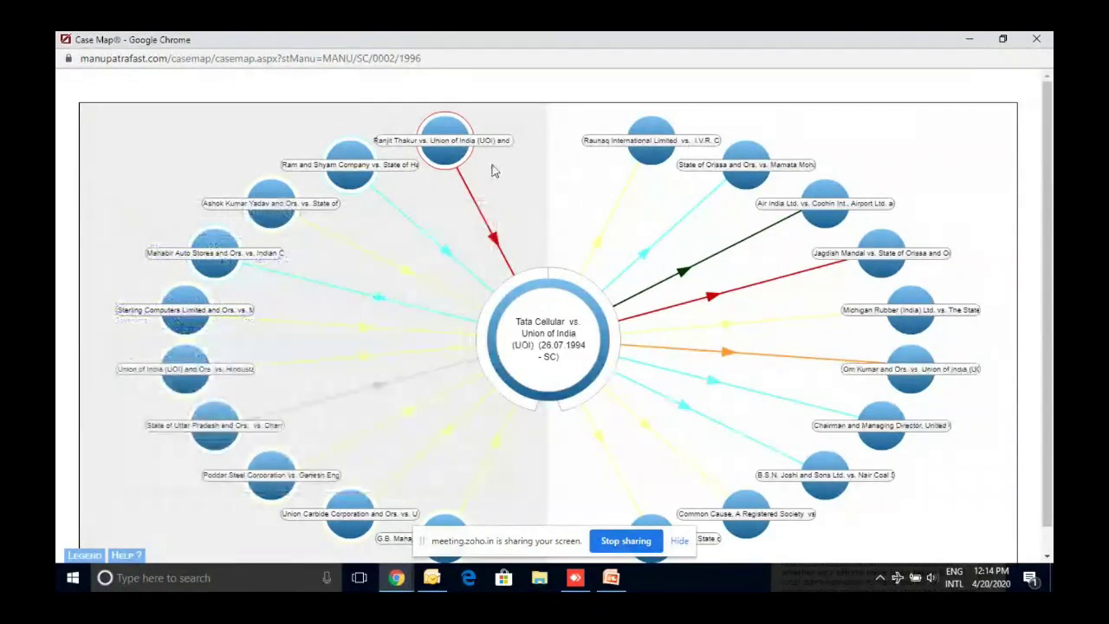
pyautogui.moveTo(499, 245)
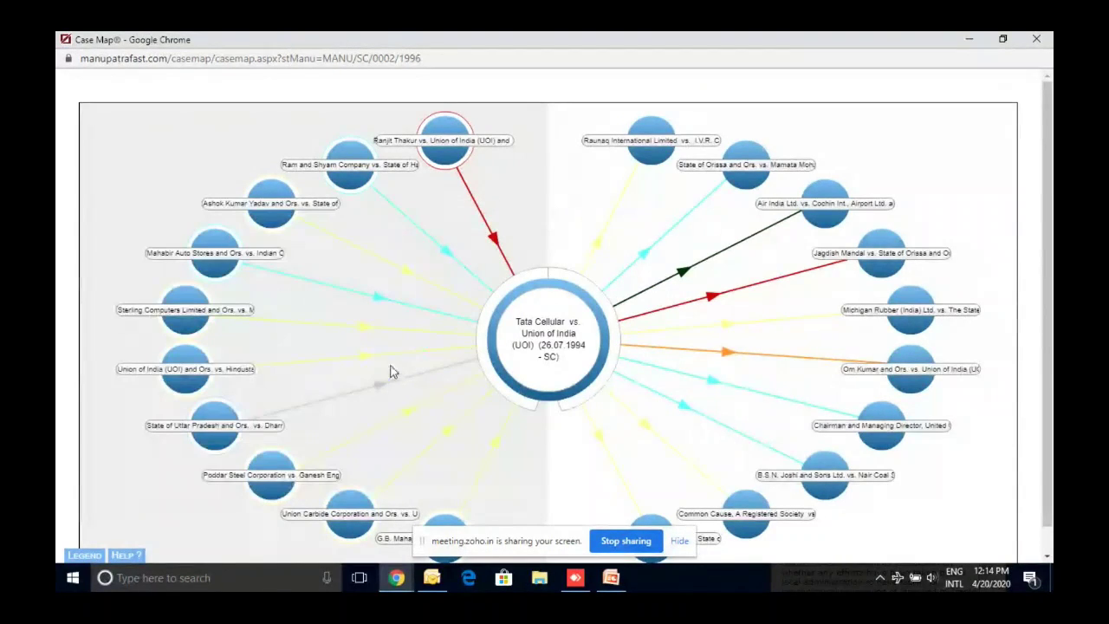
pyautogui.moveTo(366, 362)
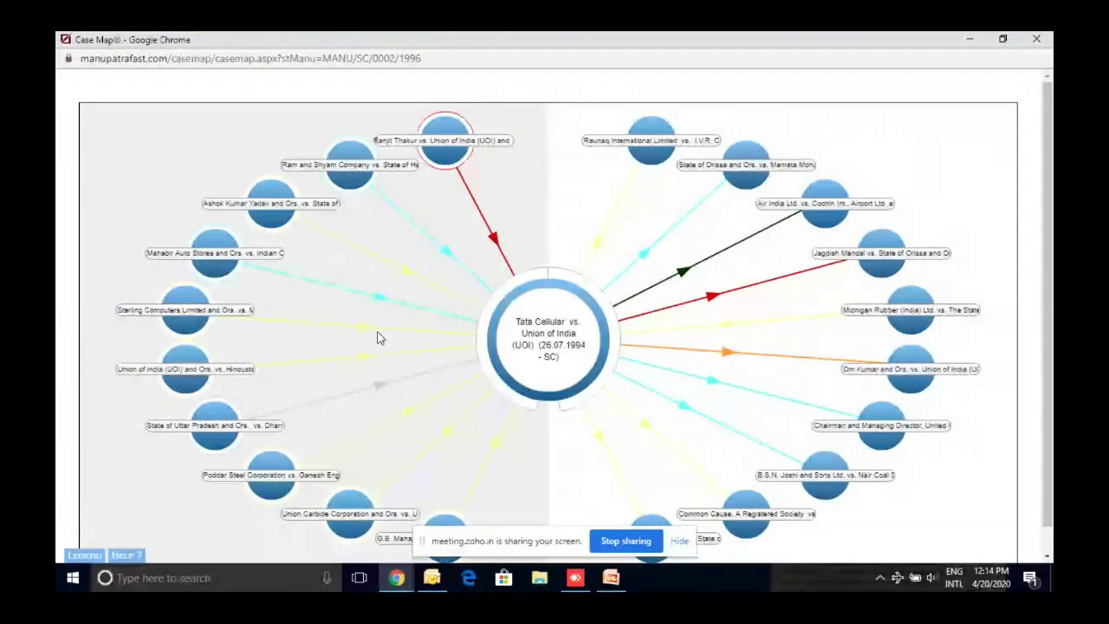
pyautogui.moveTo(537, 345)
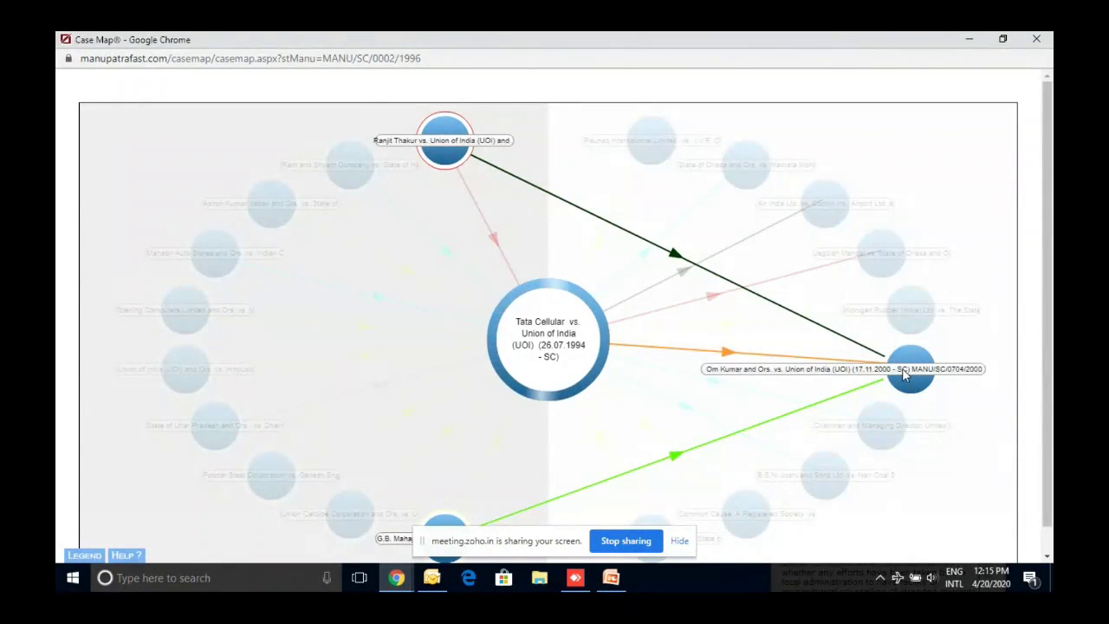
# Recenter the Case Map on MANU/SC/0704/2000 and examine its case summary and the relationship labels on its citation arrows.
pyautogui.click(904, 374)
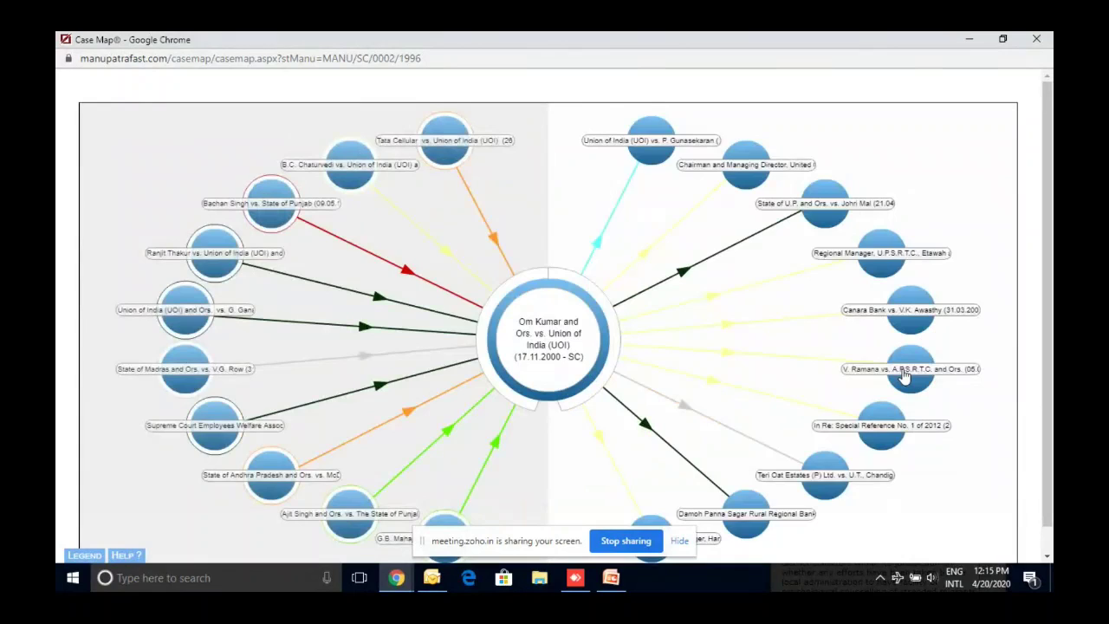
pyautogui.moveTo(549, 401)
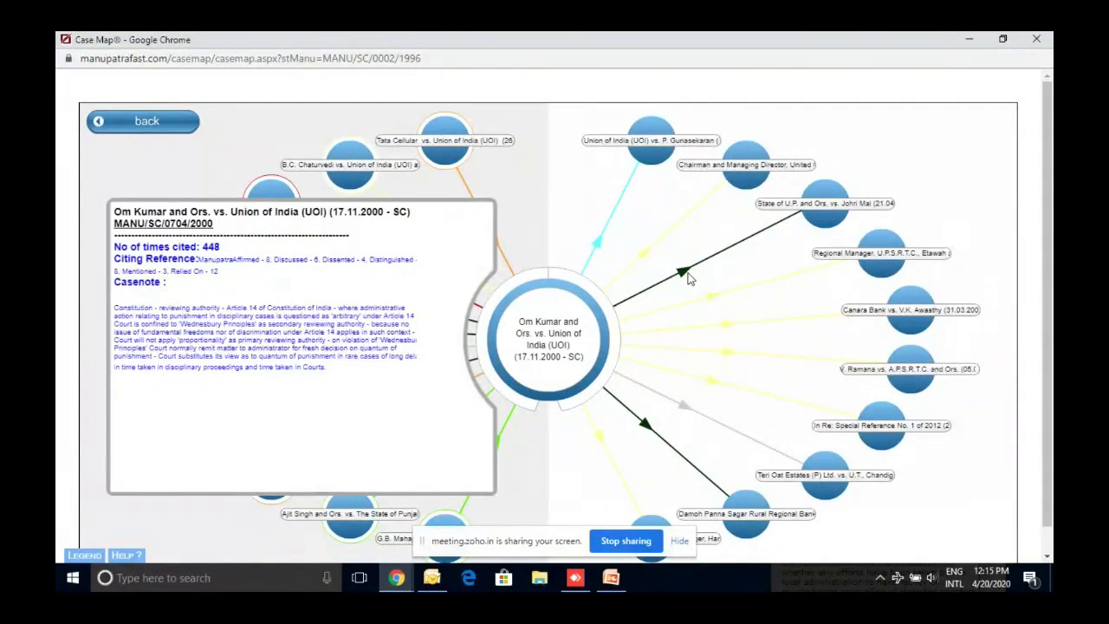
pyautogui.moveTo(685, 279)
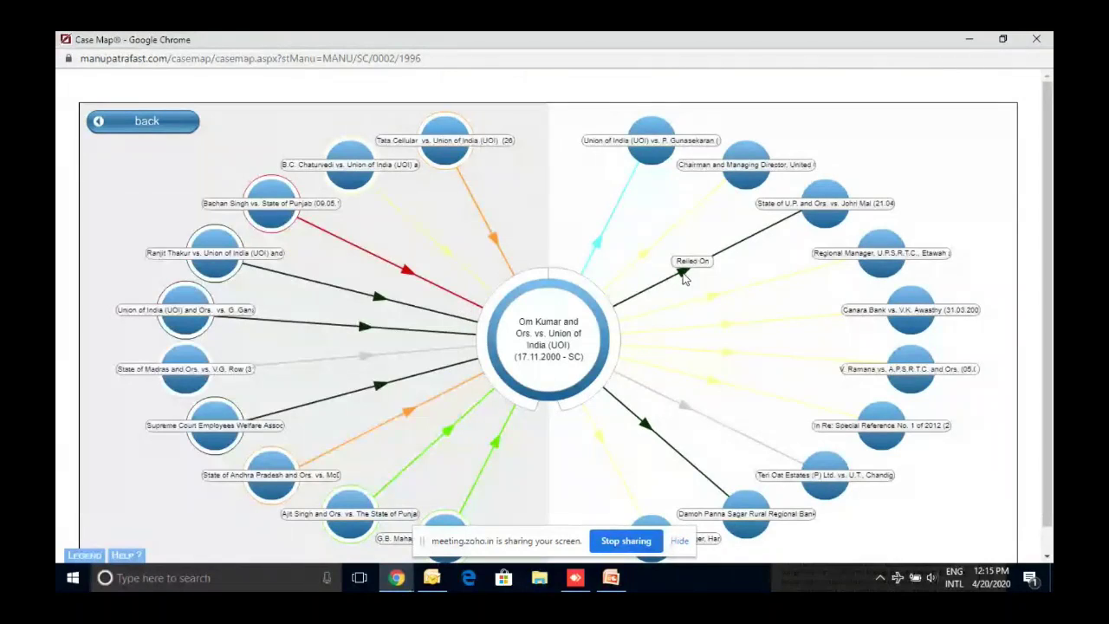
pyautogui.moveTo(713, 387)
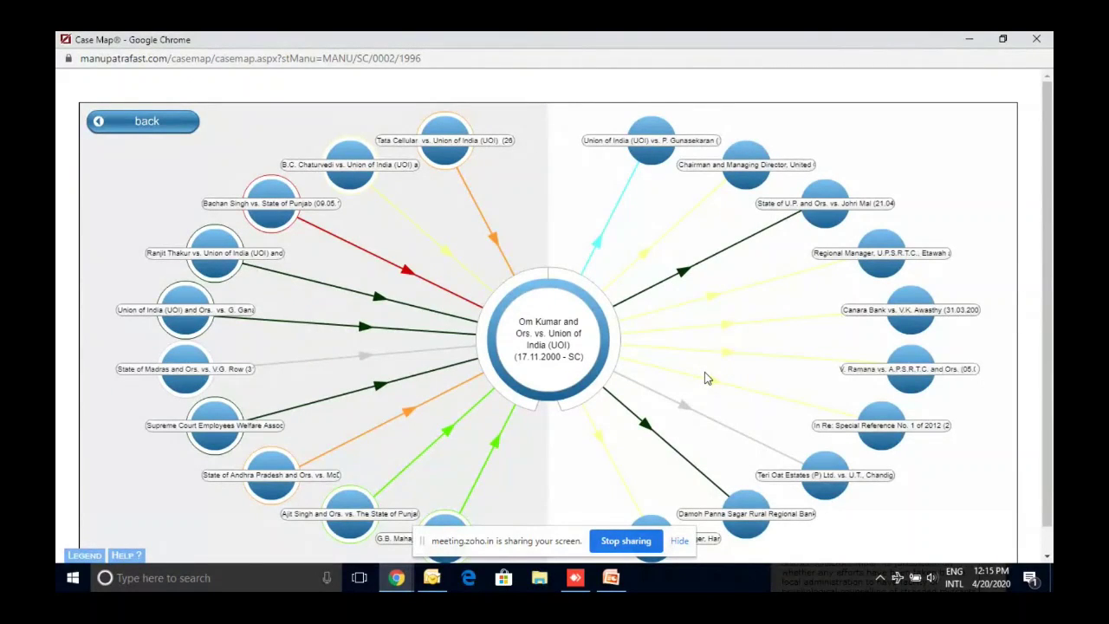
# Recenter the Case Map on MANU/SC/0539/2005, examine its linked cases, and close the map to return to the judgment.
pyautogui.moveTo(901, 371)
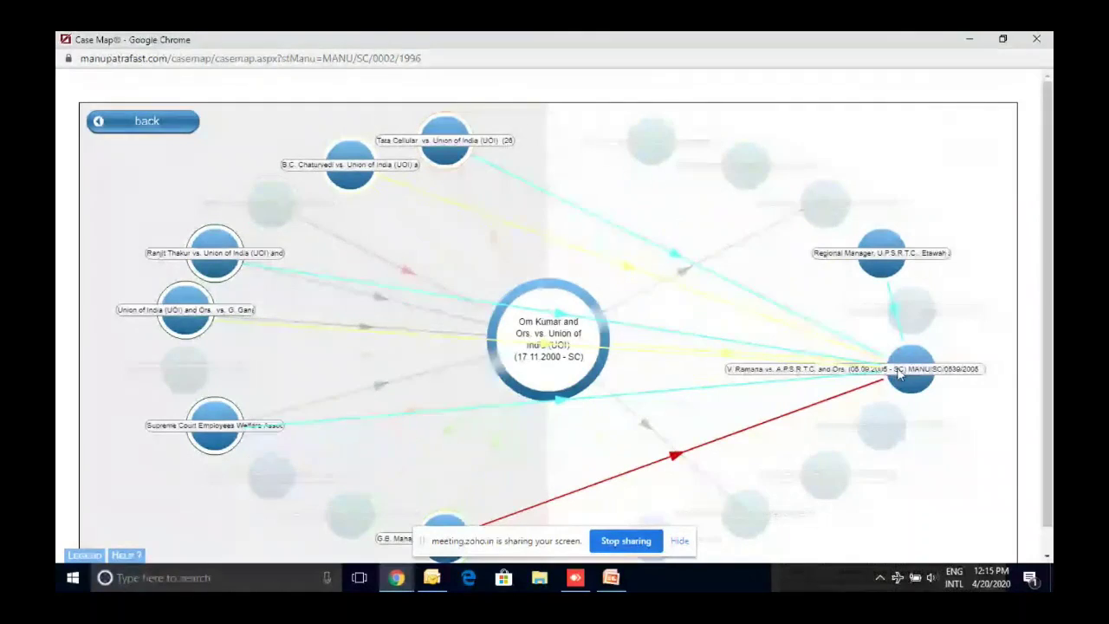
pyautogui.click(900, 372)
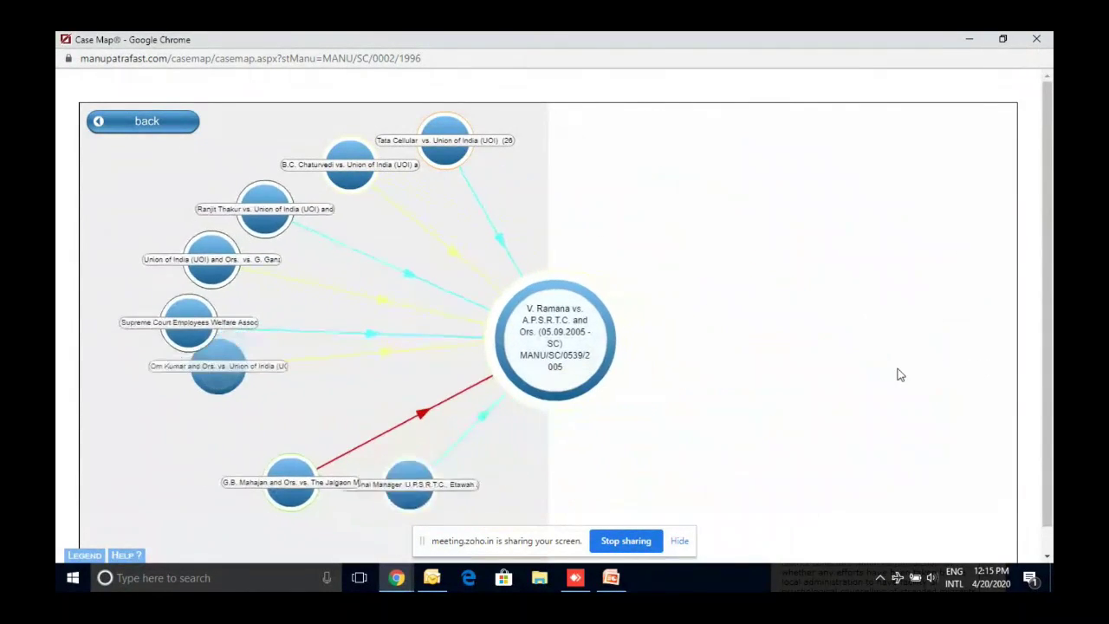
pyautogui.moveTo(590, 346)
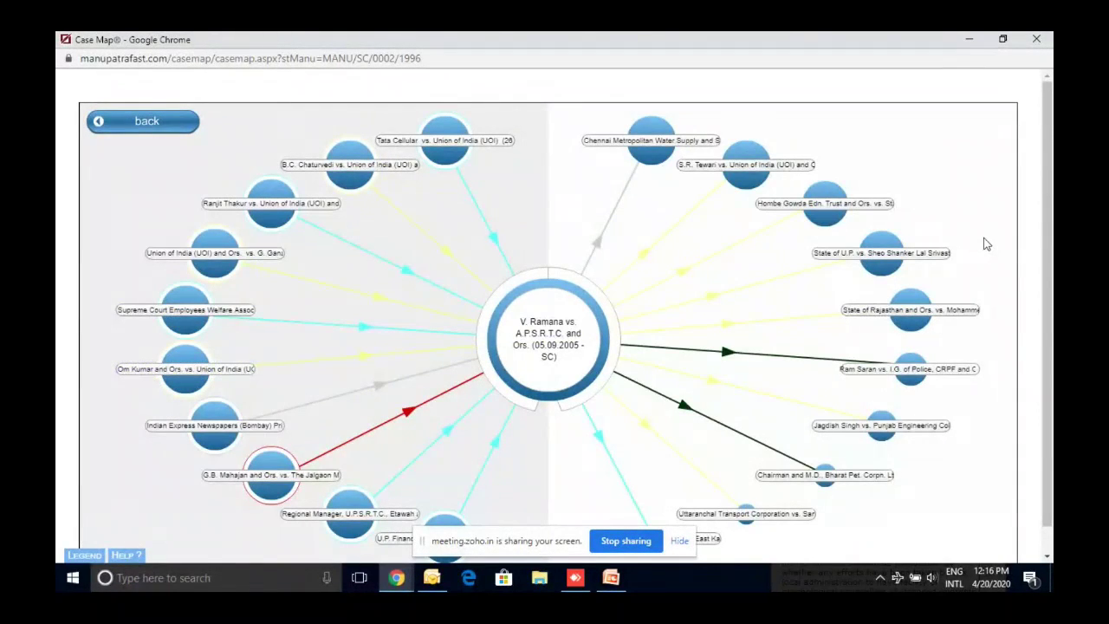
pyautogui.click(1036, 40)
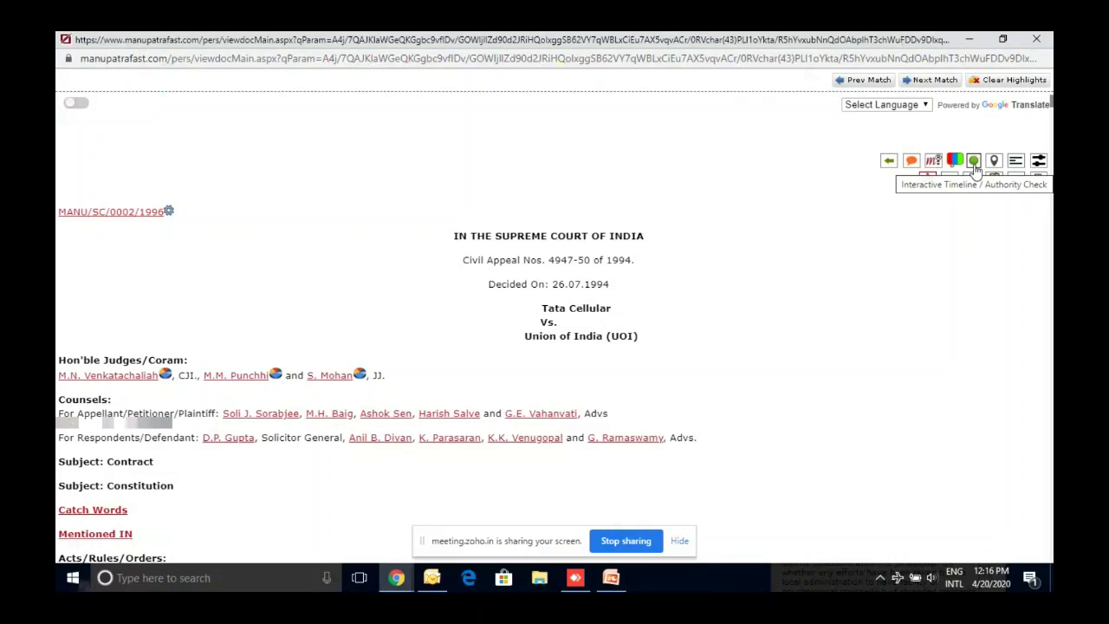
# Open the judgment's Interactive Timeline / Authority Check and minimize its window.
pyautogui.click(974, 165)
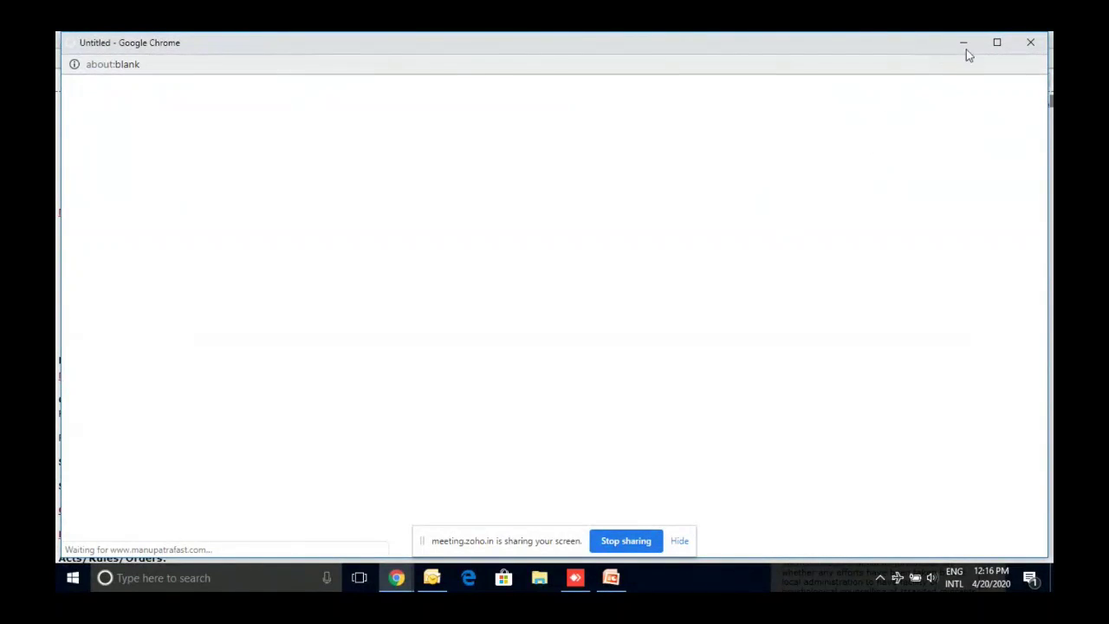
pyautogui.click(967, 49)
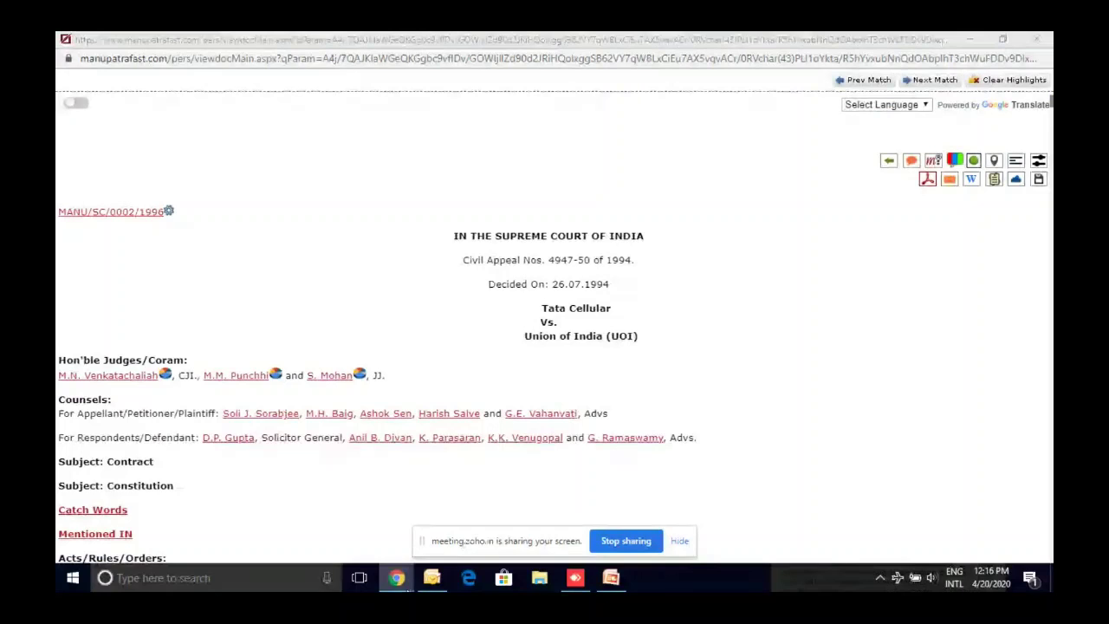
# Restore the Interactive Timeline window and examine the citing cases plotted by court and year.
pyautogui.moveTo(396, 577)
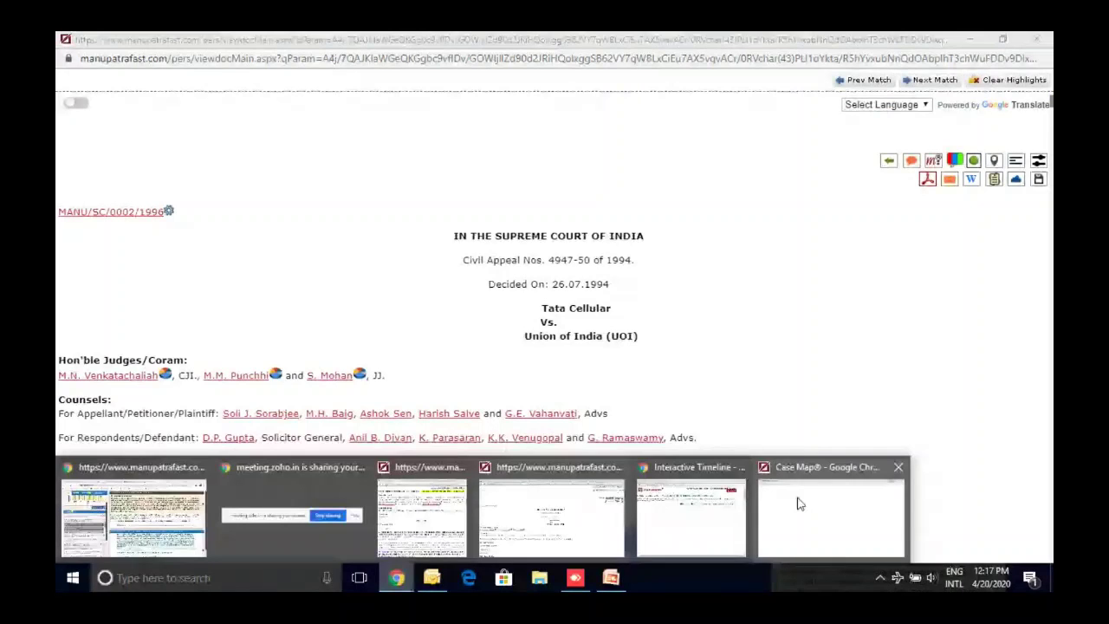
pyautogui.click(691, 516)
pyautogui.click(668, 80)
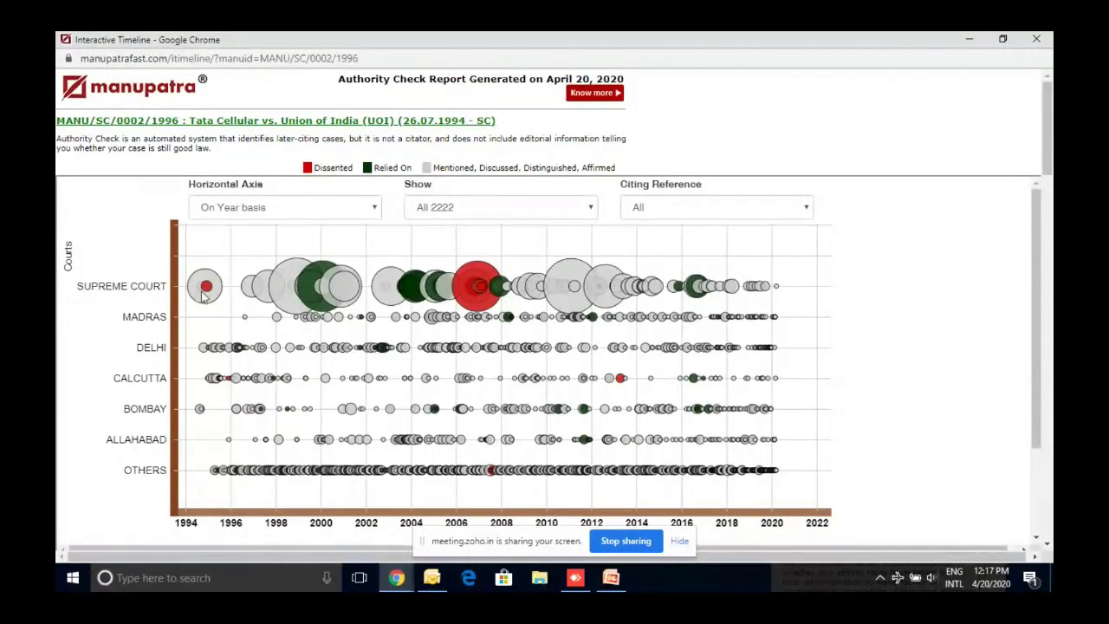
pyautogui.moveTo(605, 289)
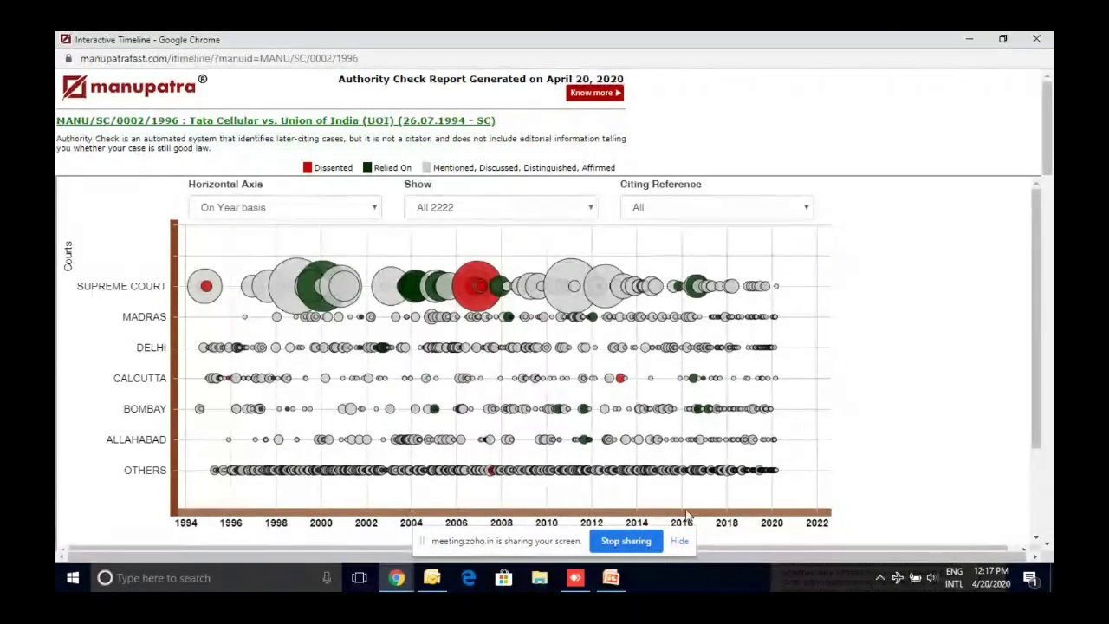
# Limit the timeline to 320 citing cases, and return it to showing all of them.
pyautogui.click(486, 212)
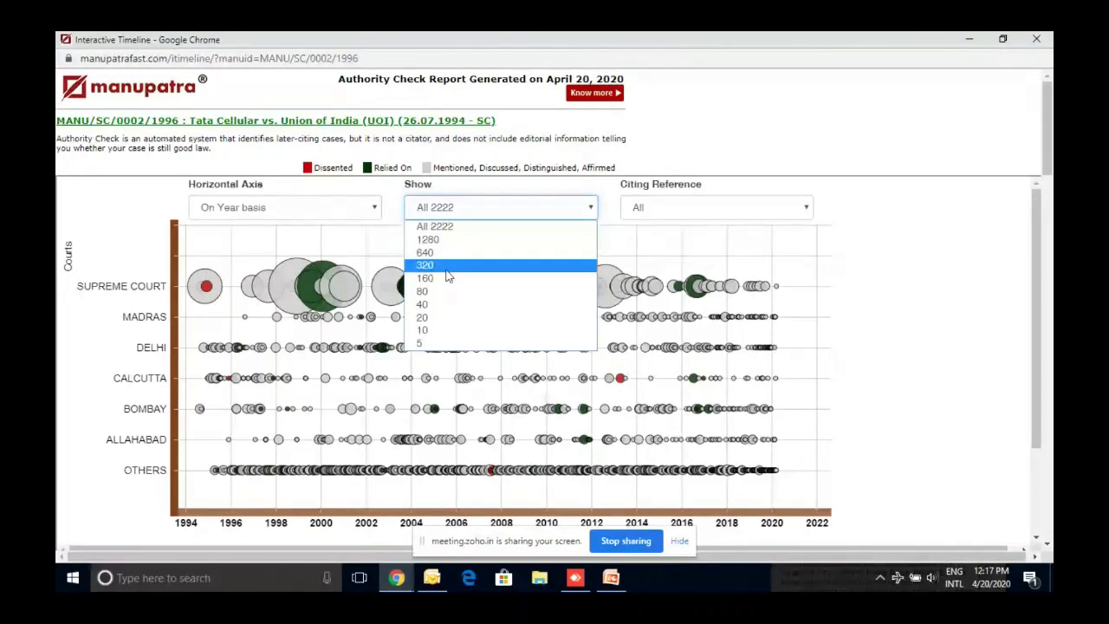
pyautogui.click(447, 269)
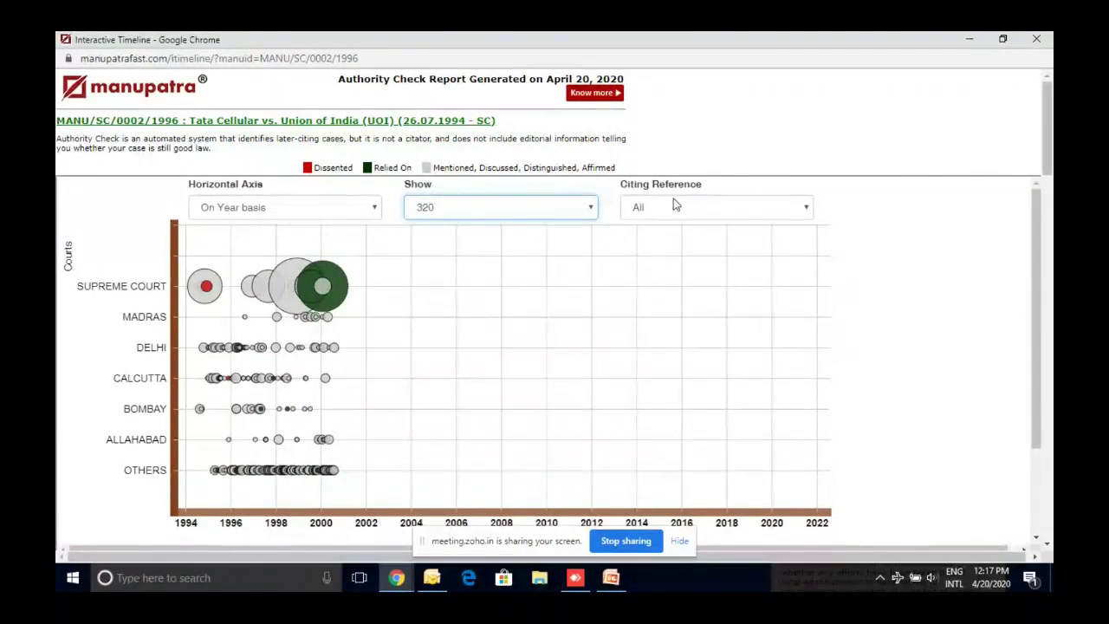
pyautogui.click(528, 215)
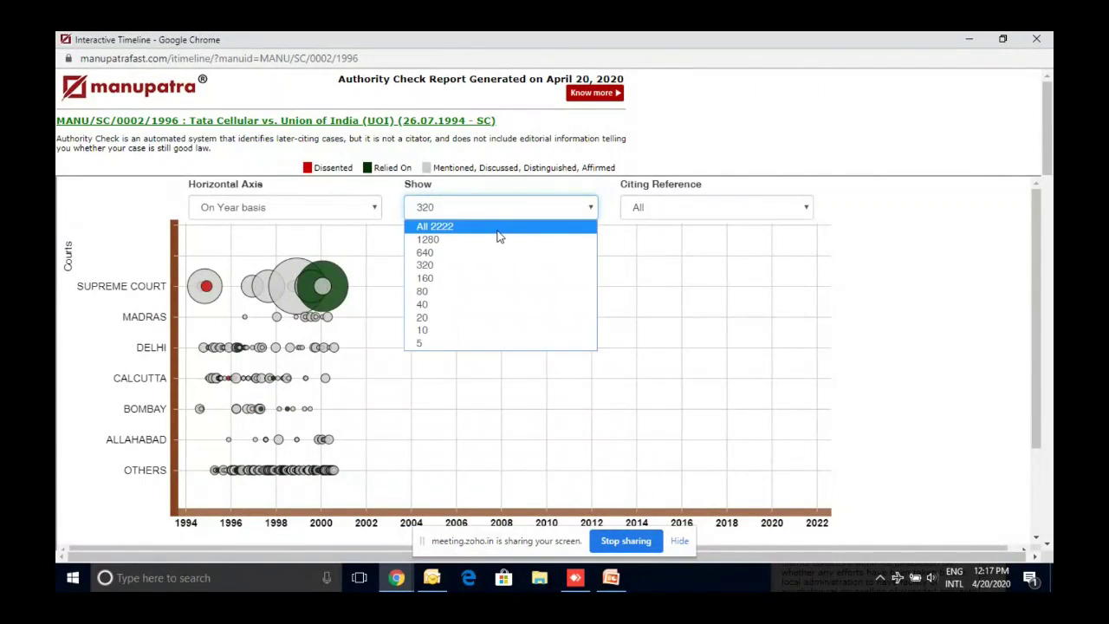
pyautogui.click(498, 230)
# Filter the timeline's citing references by Relied On, Distinguished and Dissented in turn, and reset the filter to All.
pyautogui.click(684, 216)
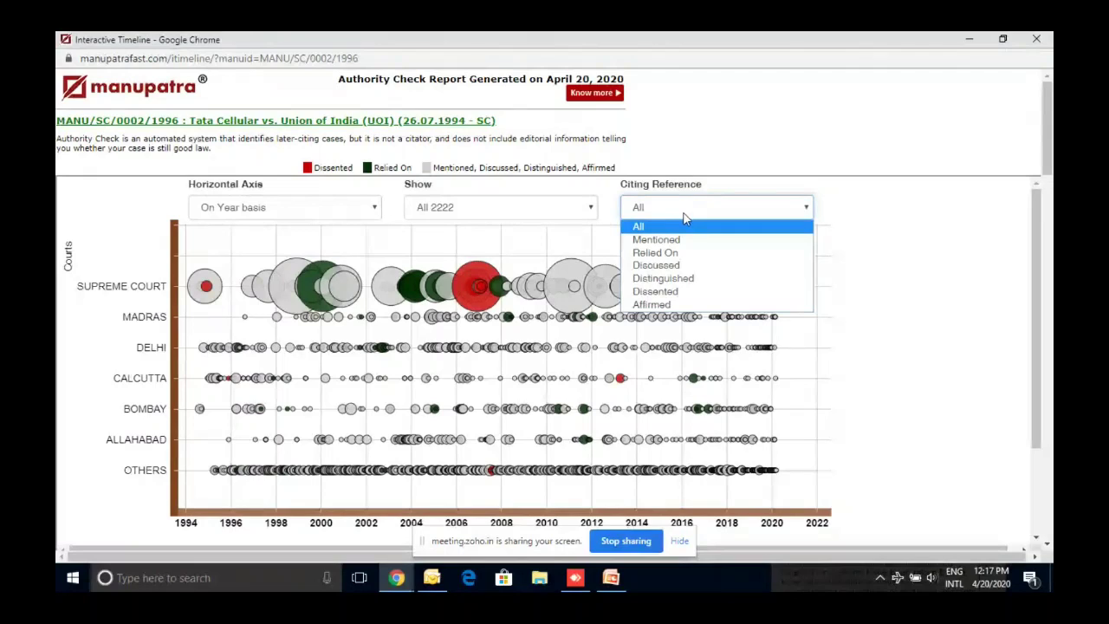
pyautogui.click(665, 252)
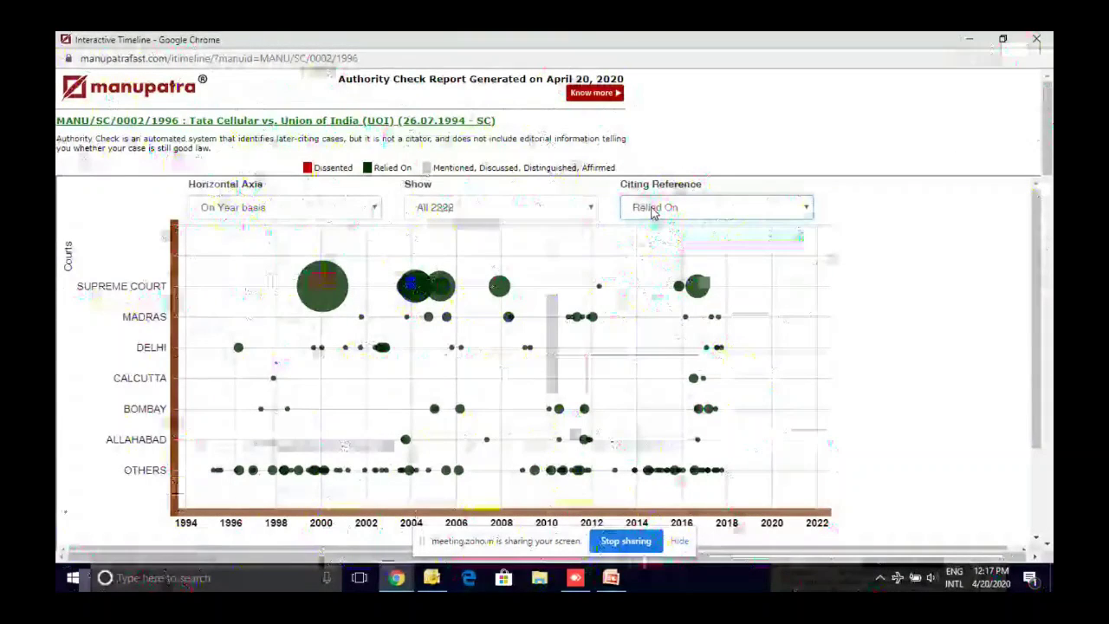
pyautogui.click(654, 210)
pyautogui.click(687, 279)
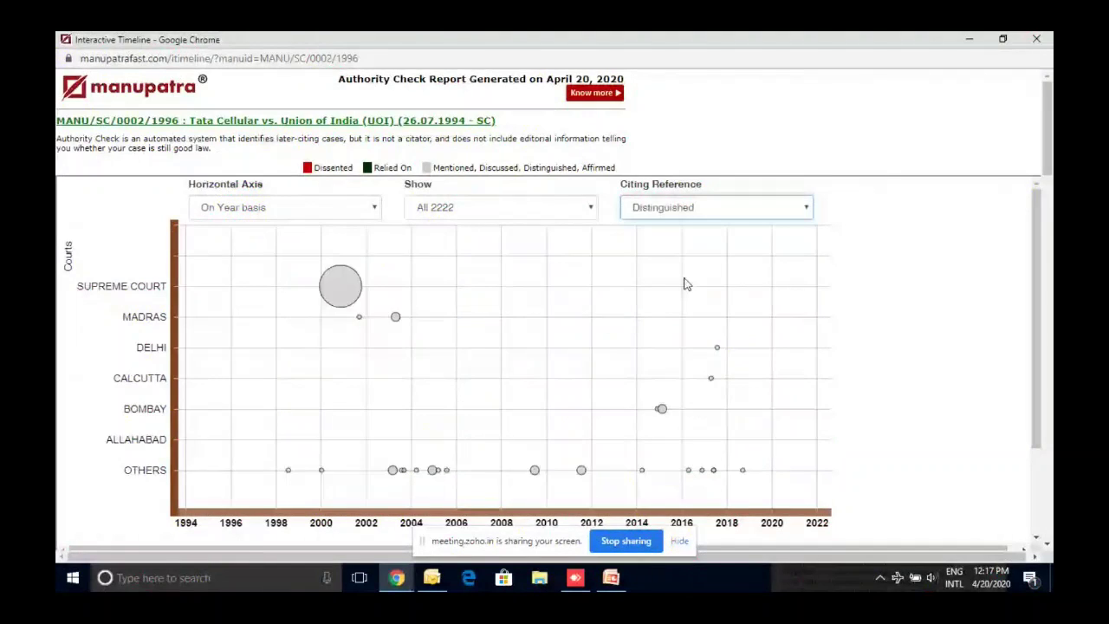
pyautogui.click(718, 213)
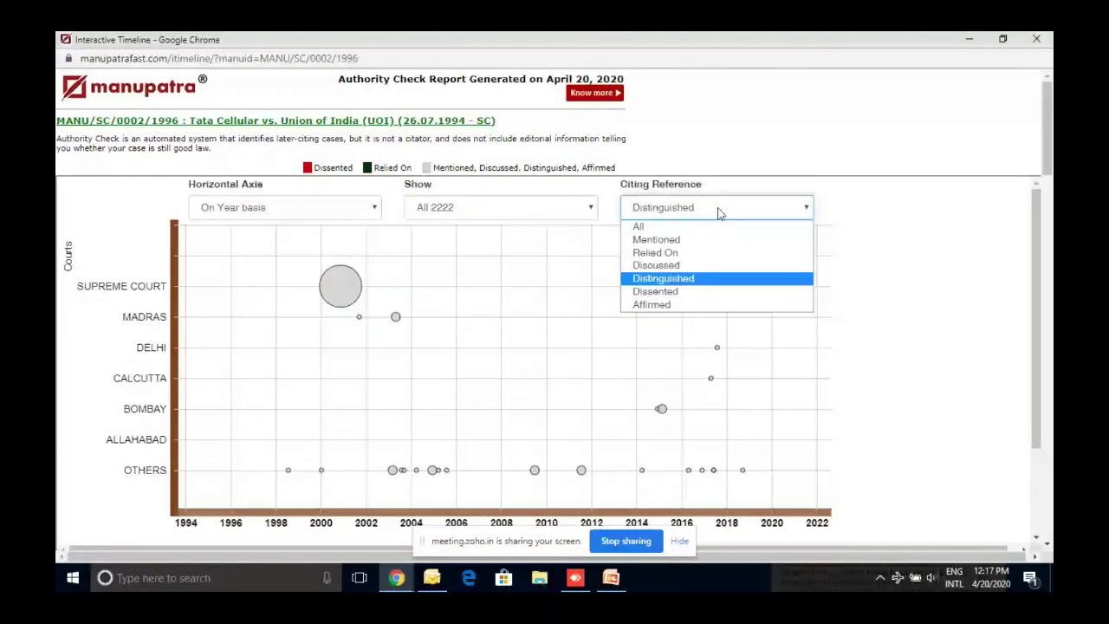
pyautogui.click(700, 299)
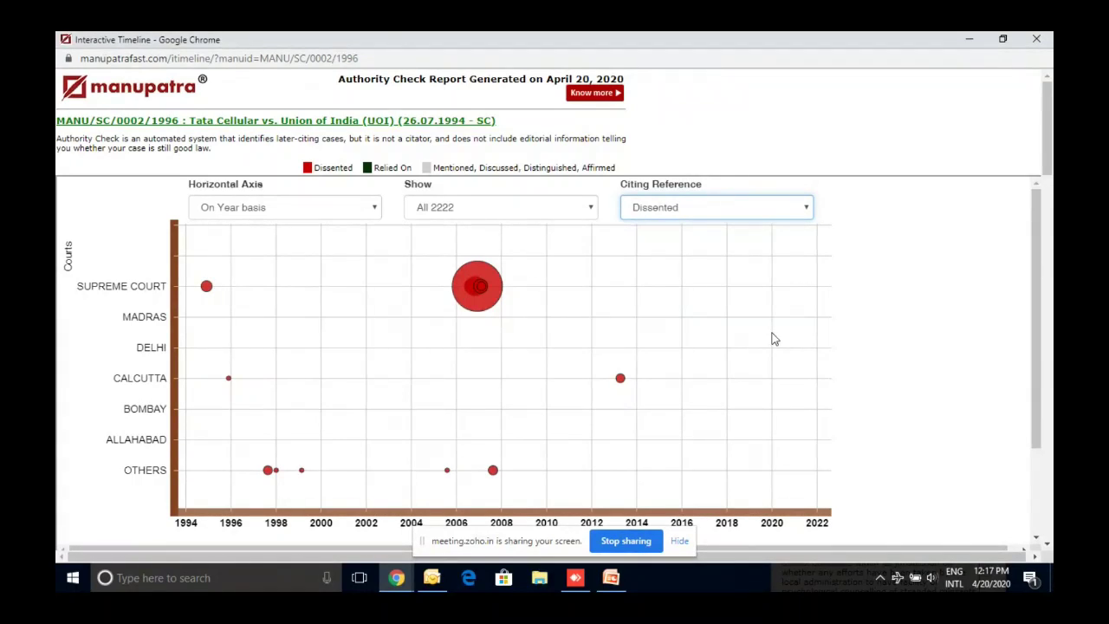
pyautogui.click(727, 213)
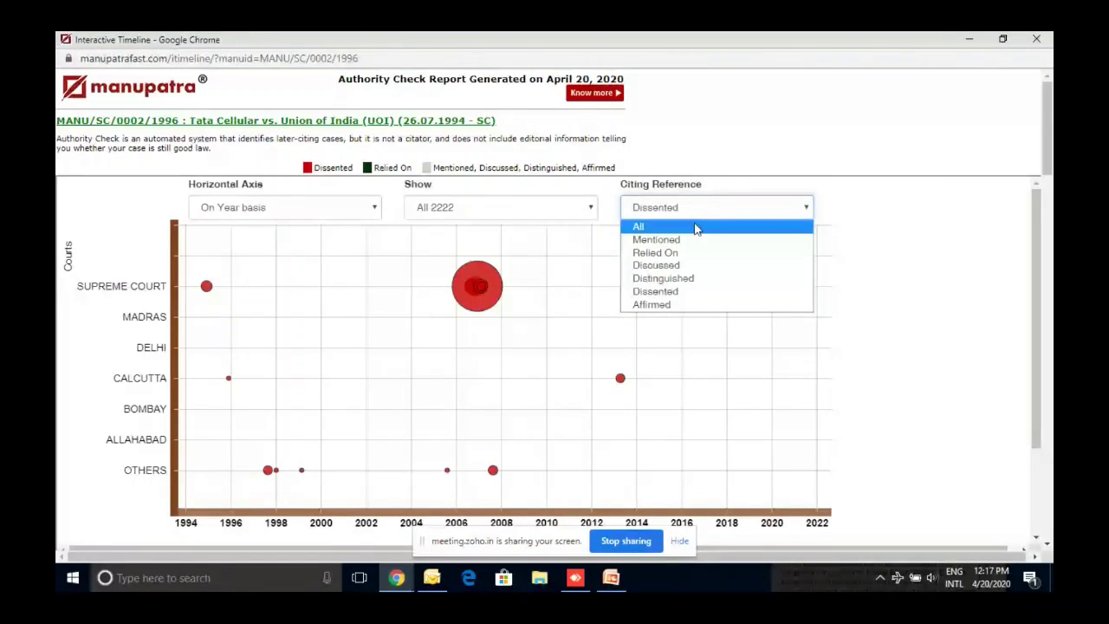
pyautogui.click(695, 228)
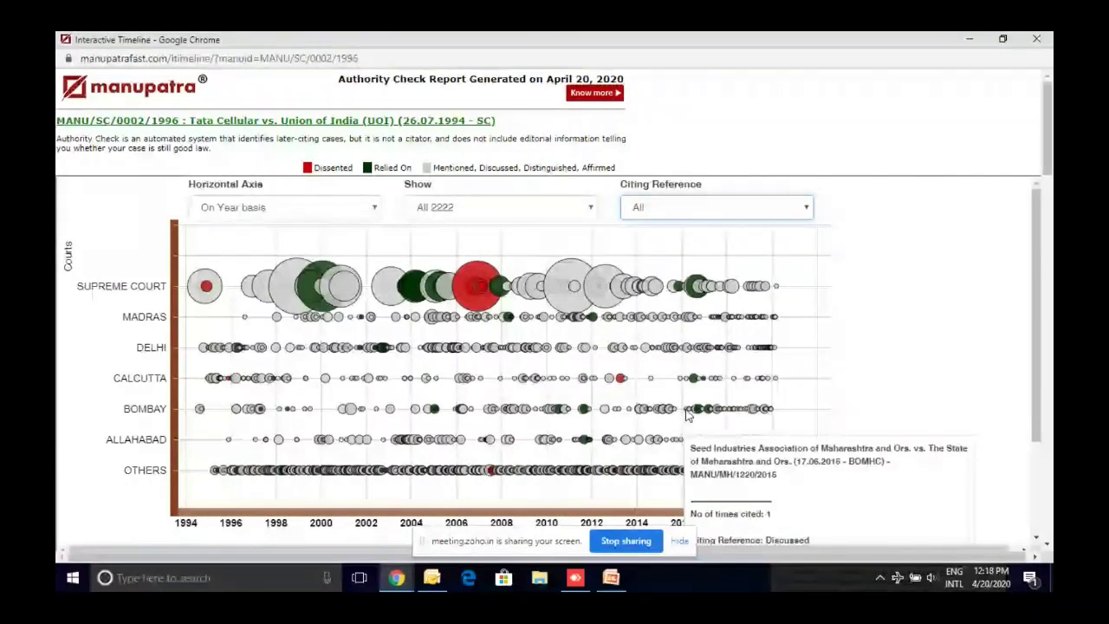
# Filter the timeline to Dissented cases, examine the Supreme Court bubbles' case details, and close the timeline.
pyautogui.click(755, 214)
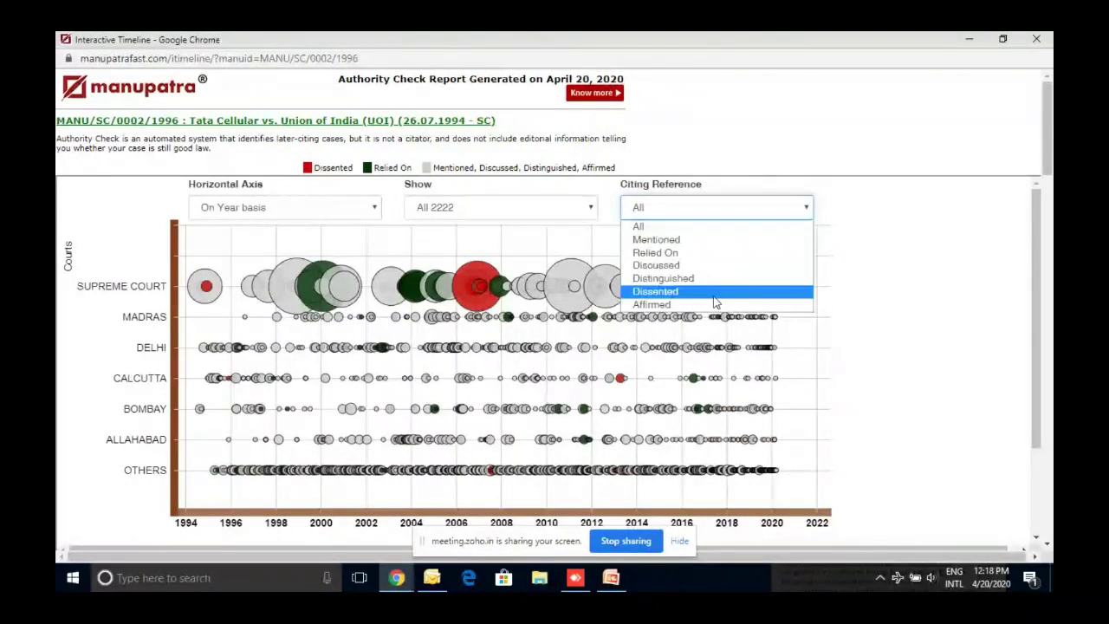
pyautogui.click(717, 290)
pyautogui.moveTo(497, 305)
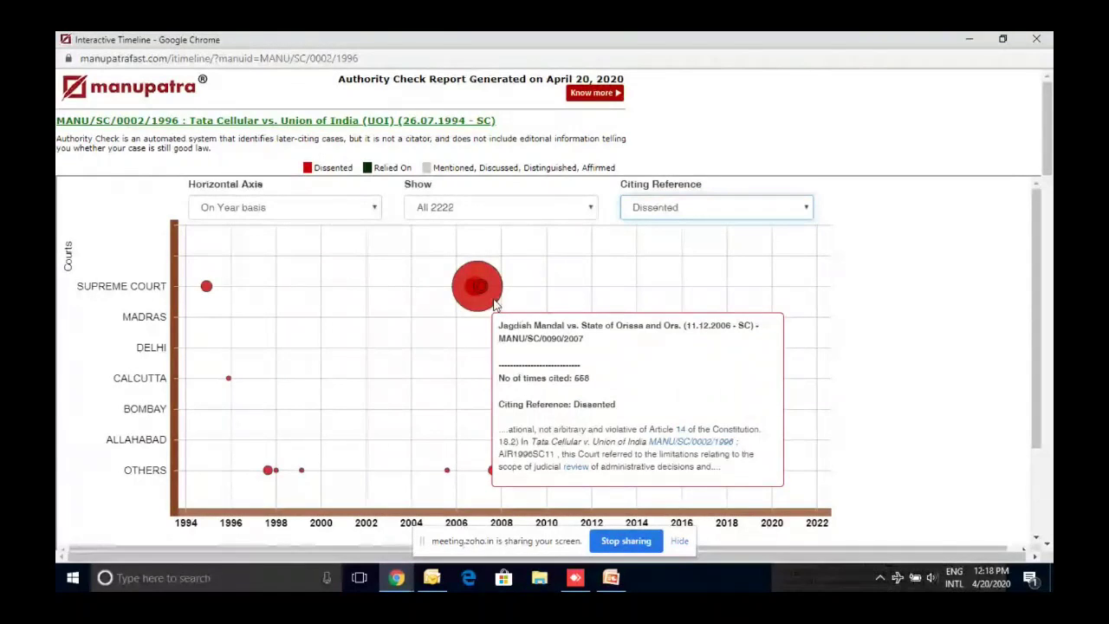
pyautogui.moveTo(206, 289)
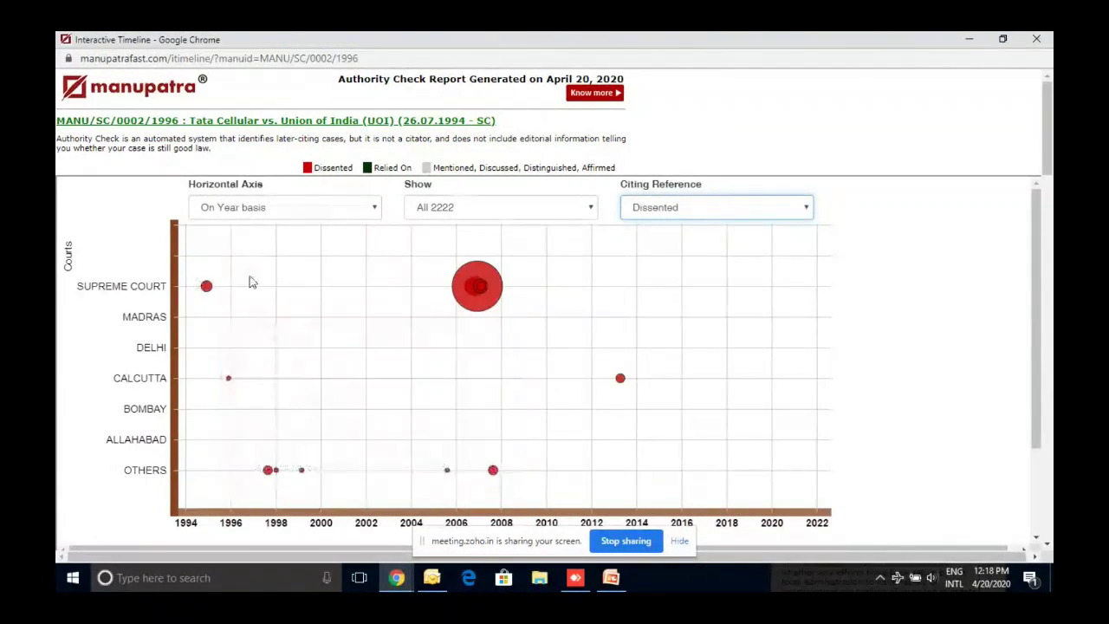
pyautogui.moveTo(468, 280)
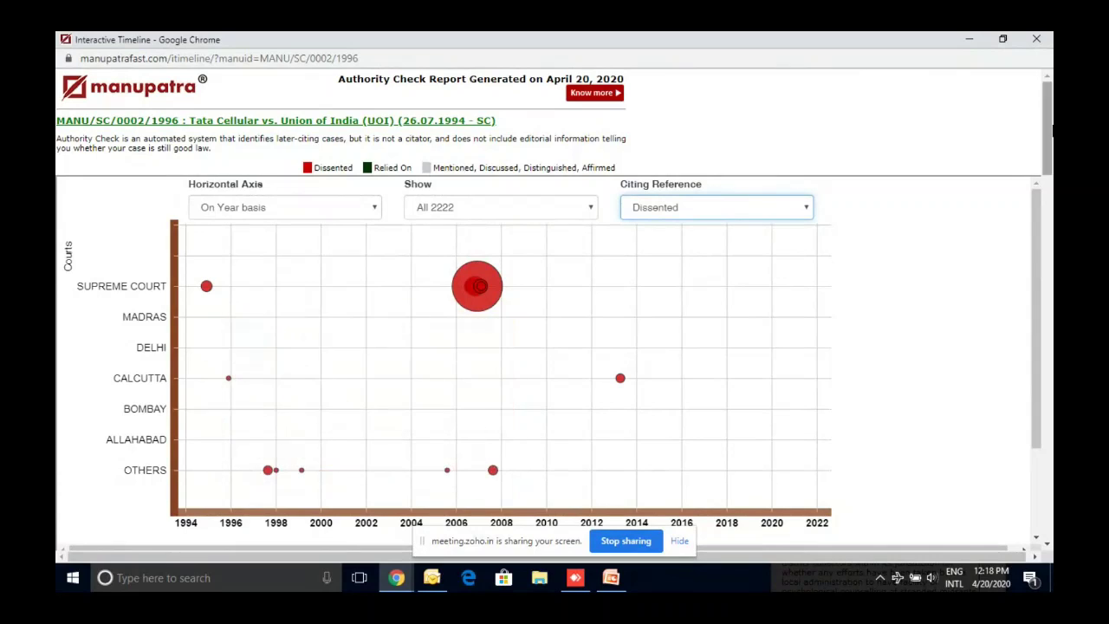
pyautogui.click(1032, 43)
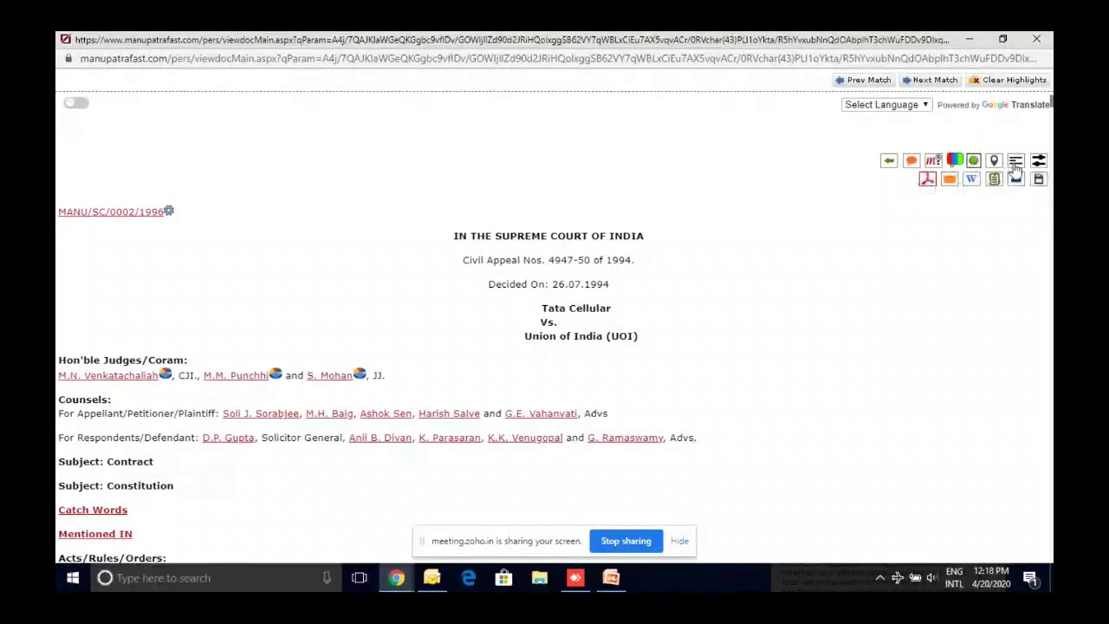
# View and close the judgment's list of key legal terms, reload the judgment and turn off its search-term highlighting.
pyautogui.click(932, 161)
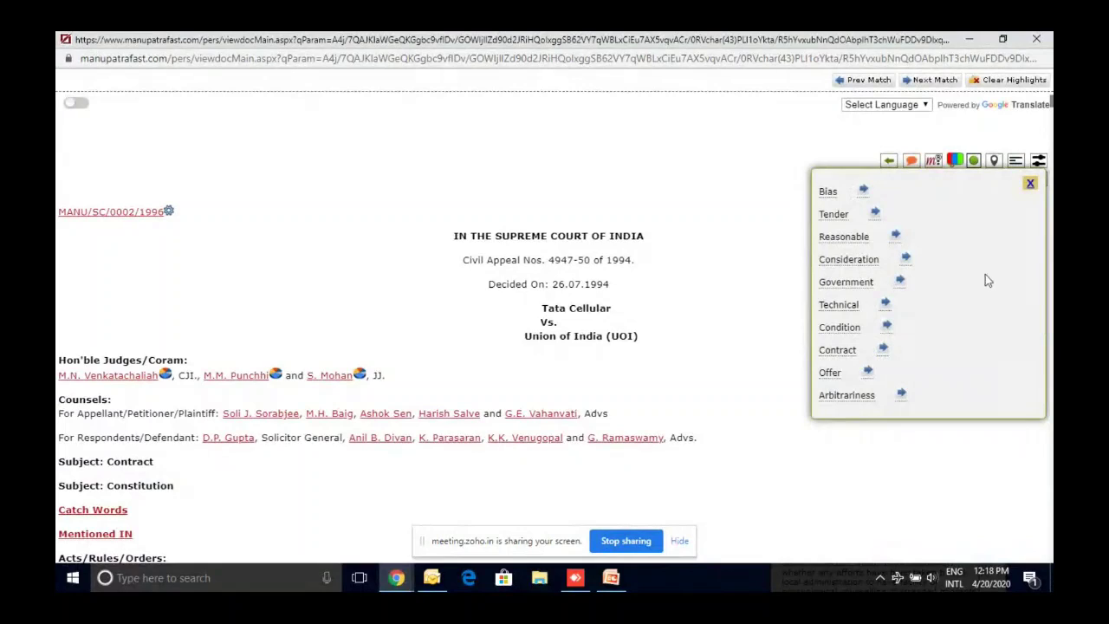
pyautogui.click(1031, 183)
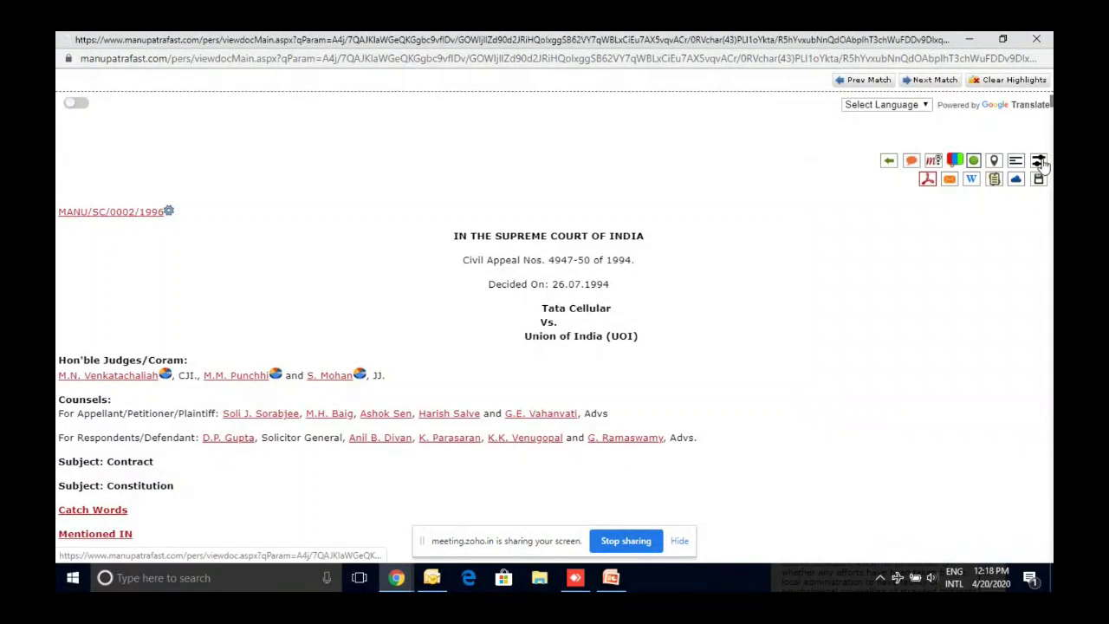
pyautogui.click(1040, 160)
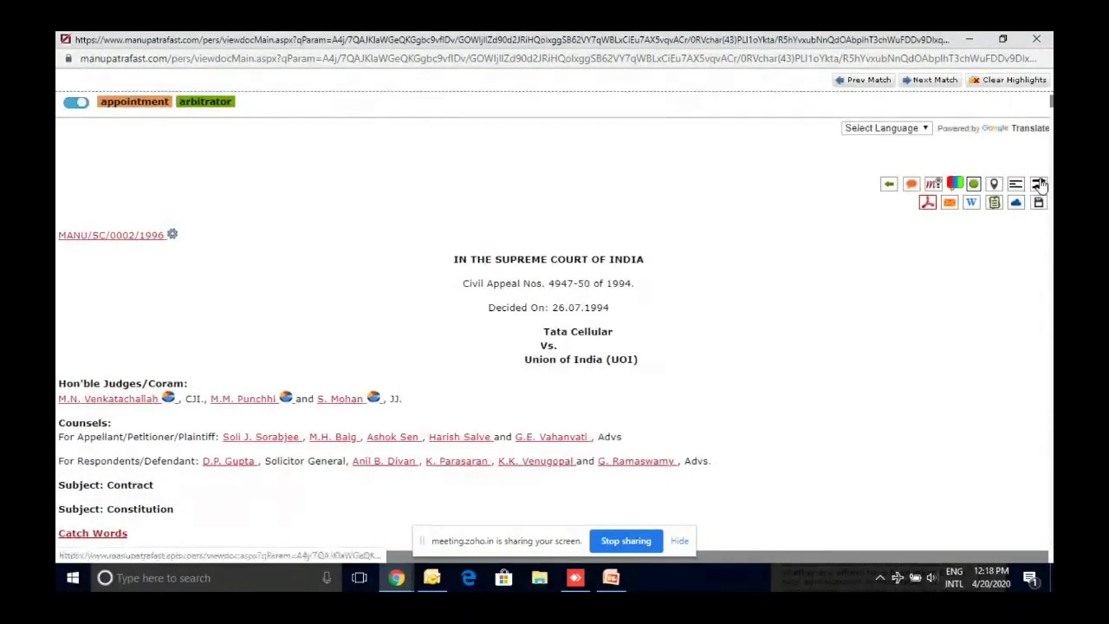
pyautogui.click(78, 105)
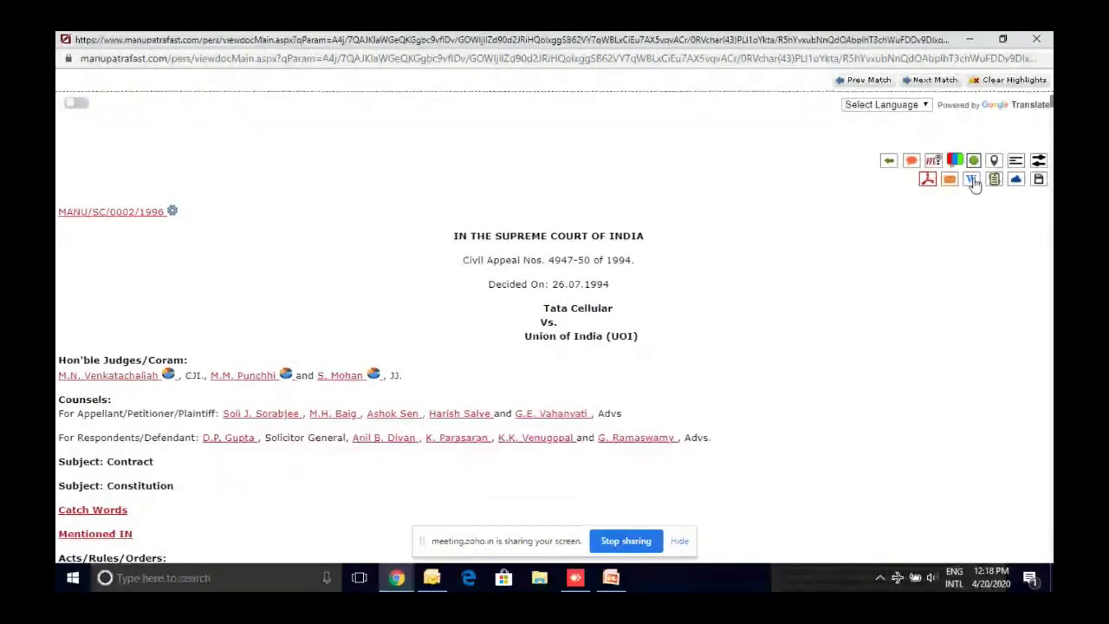
# View the list of judgments other viewers also opened and the PDF print options, closing each without printing.
pyautogui.click(972, 180)
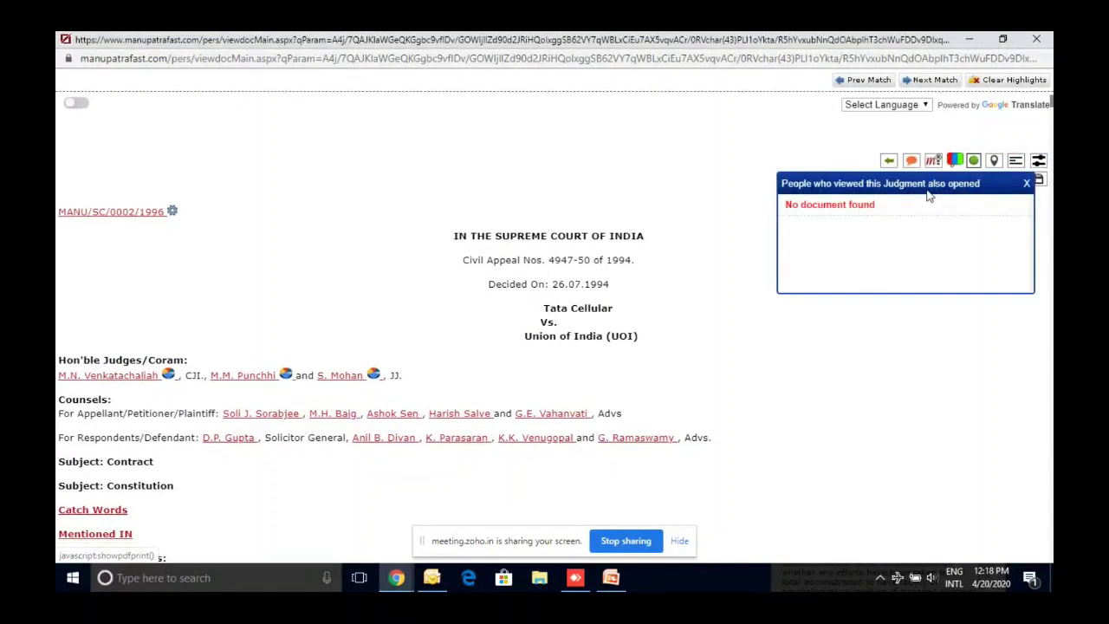
pyautogui.click(1026, 184)
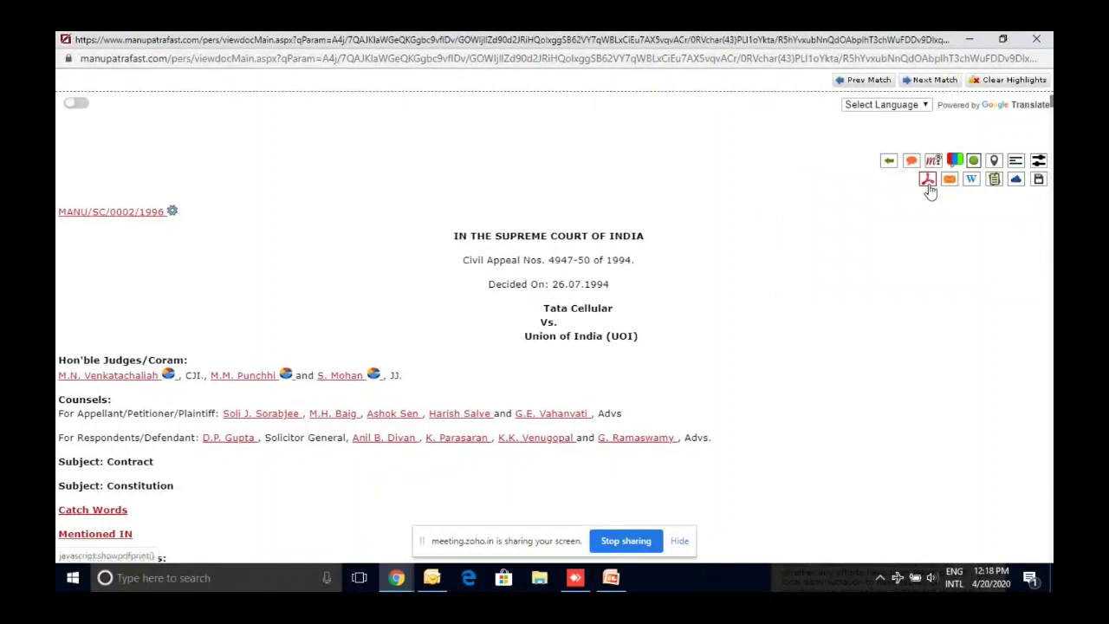
pyautogui.click(928, 184)
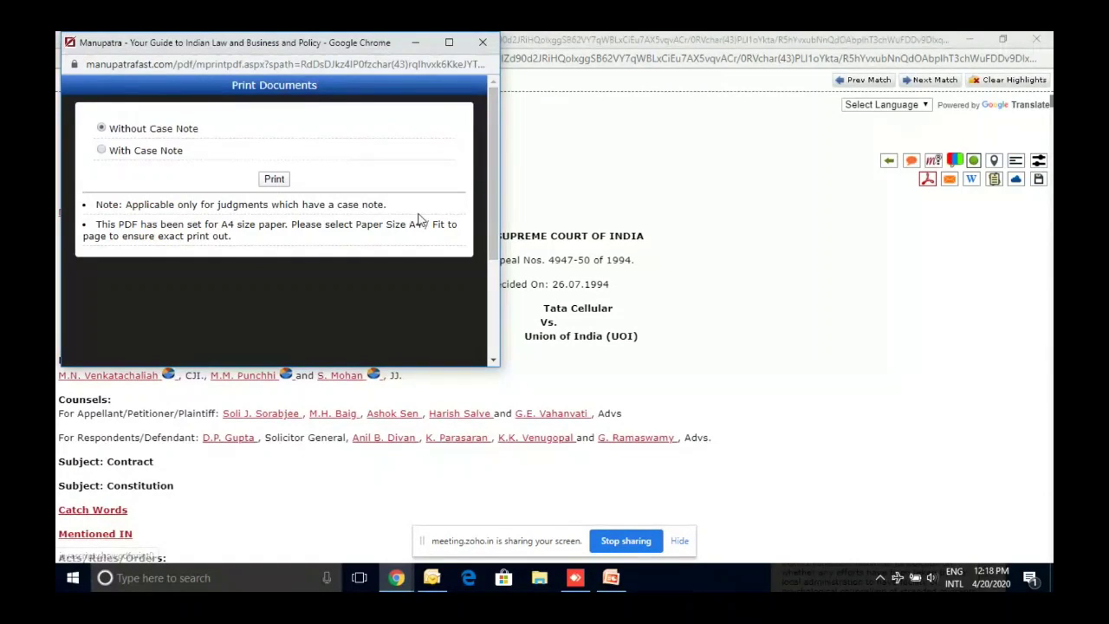
pyautogui.click(482, 41)
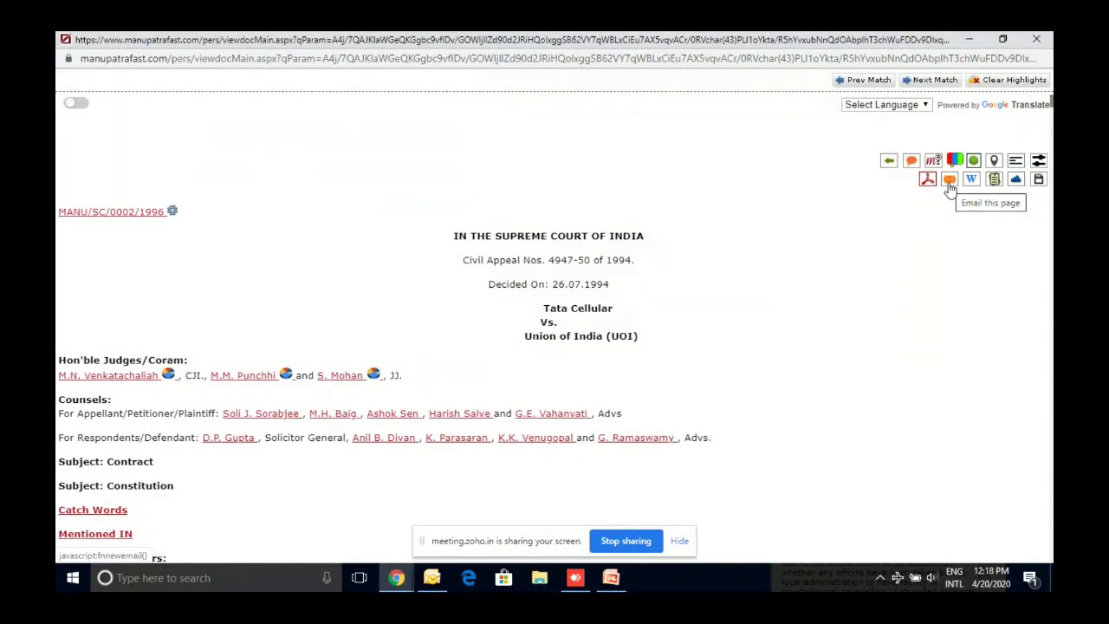
# View the form for e-mailing the judgment as a PDF, close it unsent, and close the judgment window.
pyautogui.click(949, 179)
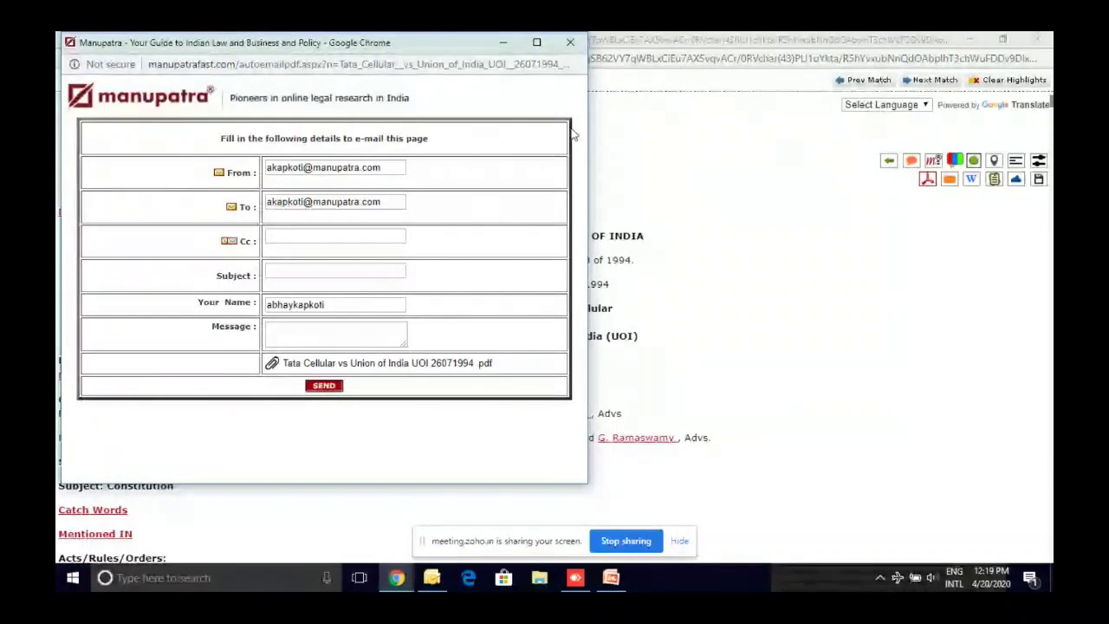
pyautogui.click(887, 131)
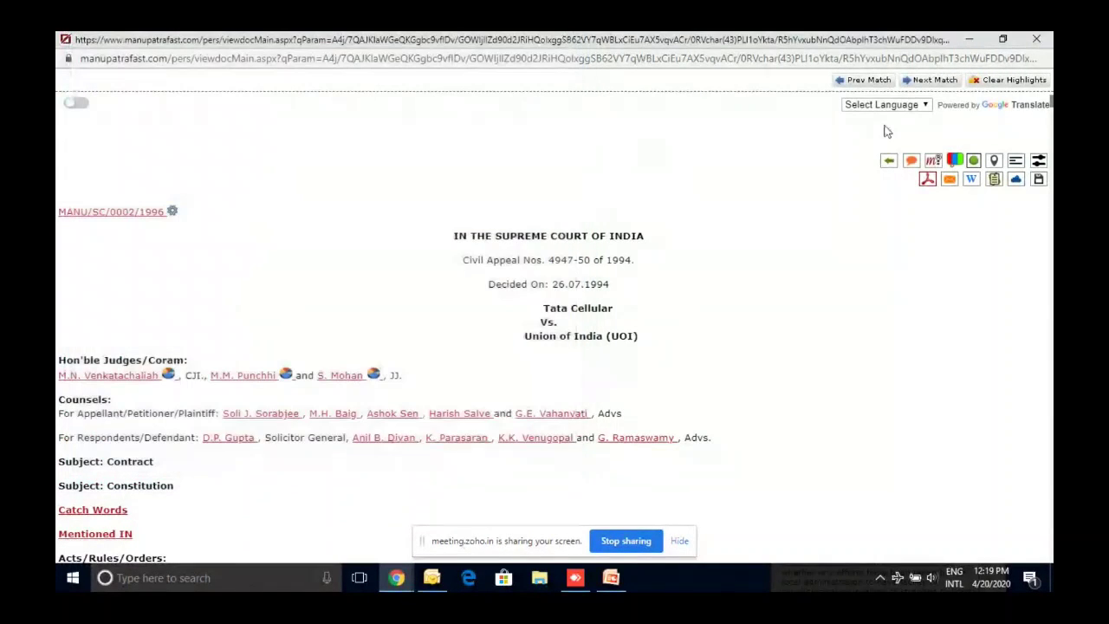
pyautogui.click(995, 185)
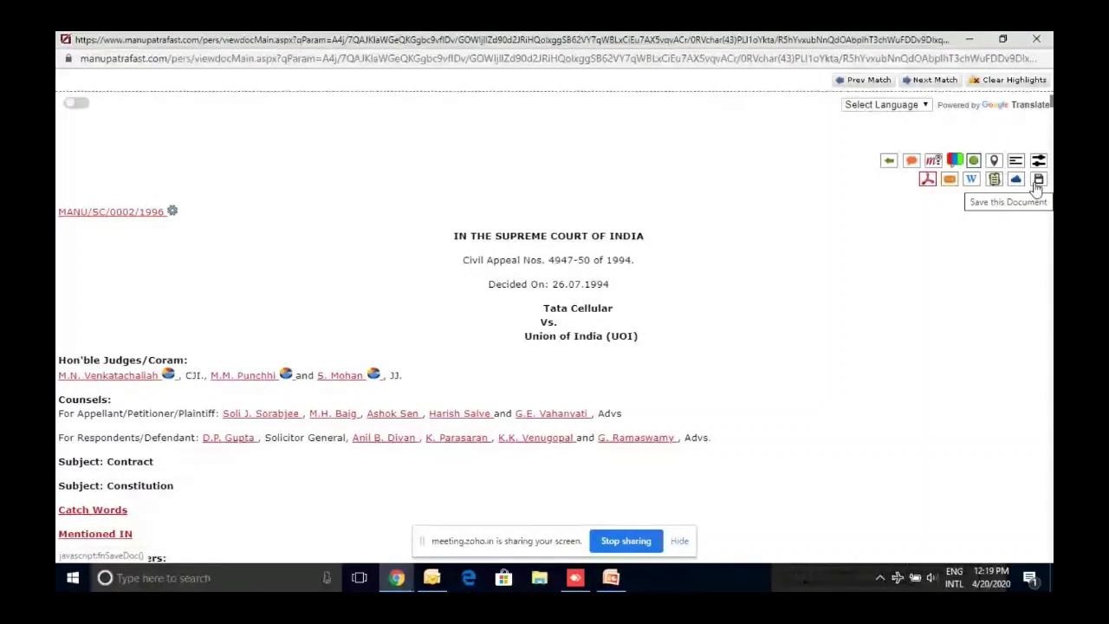
pyautogui.hotkey('ctrl', 'w')
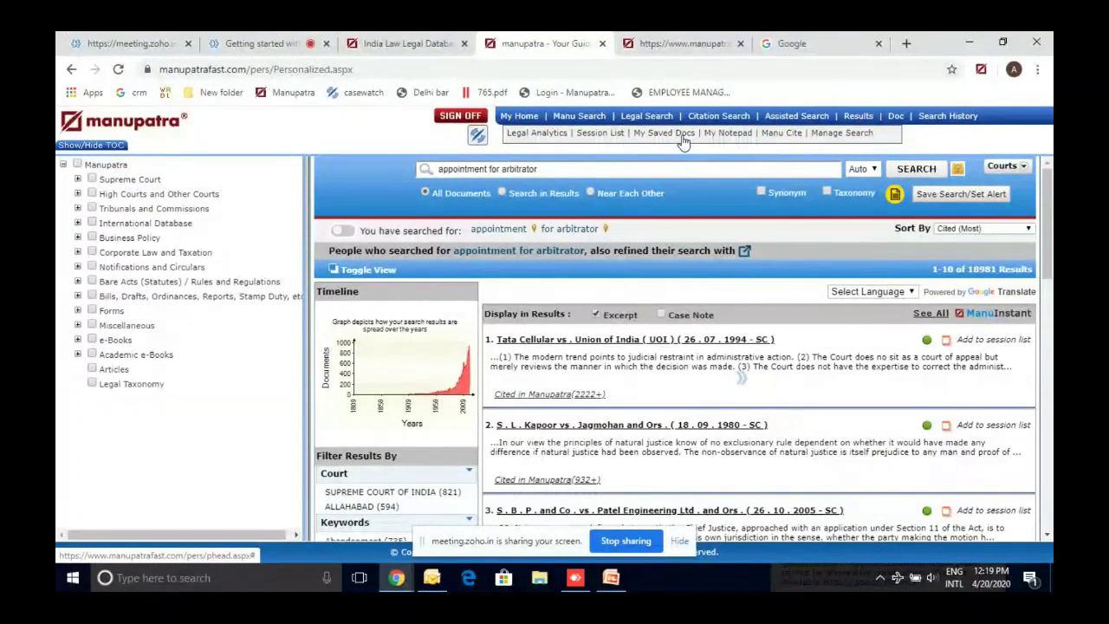
# View the Legal Search form and switch to the Citation Search form for Indian citations.
pyautogui.click(683, 143)
pyautogui.click(661, 122)
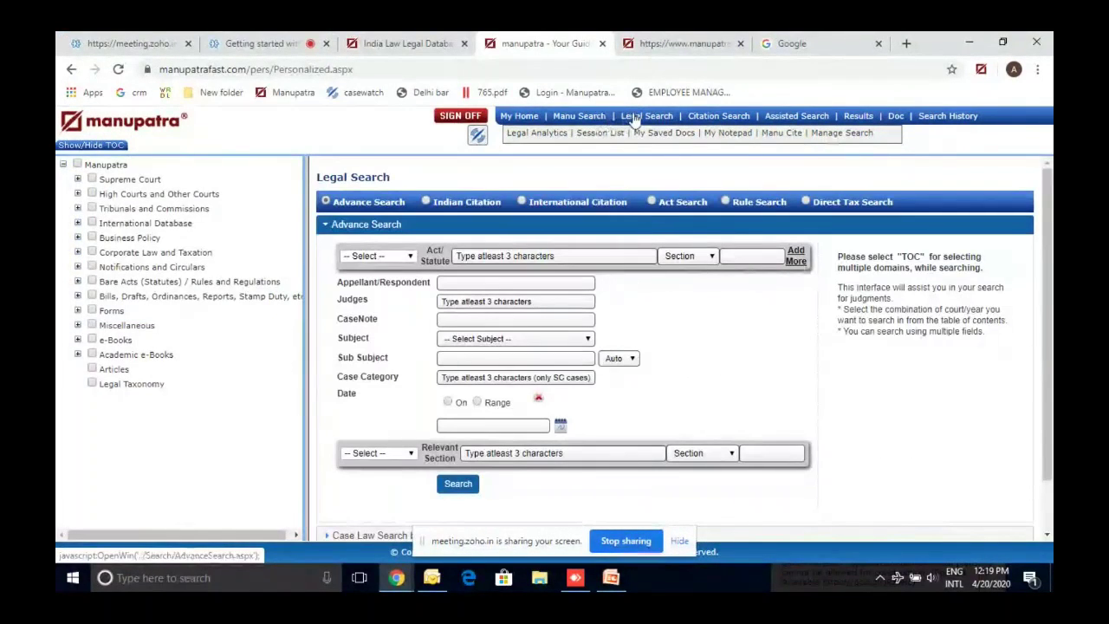
pyautogui.click(708, 121)
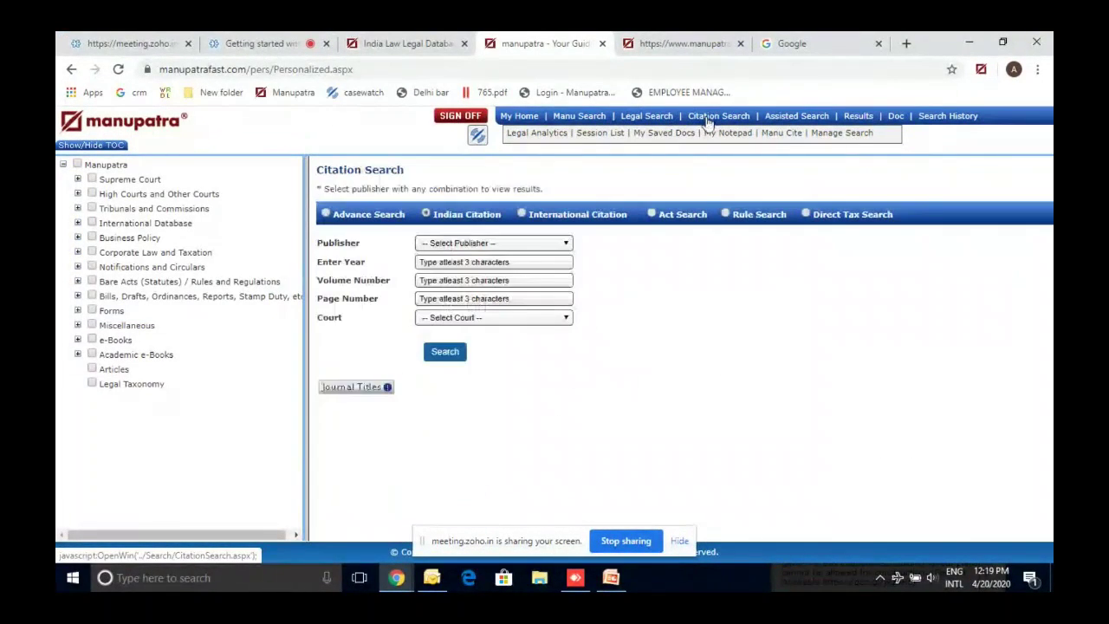
# Open the Journal Titles list of publishers, look through to its end, and close it.
pyautogui.click(354, 388)
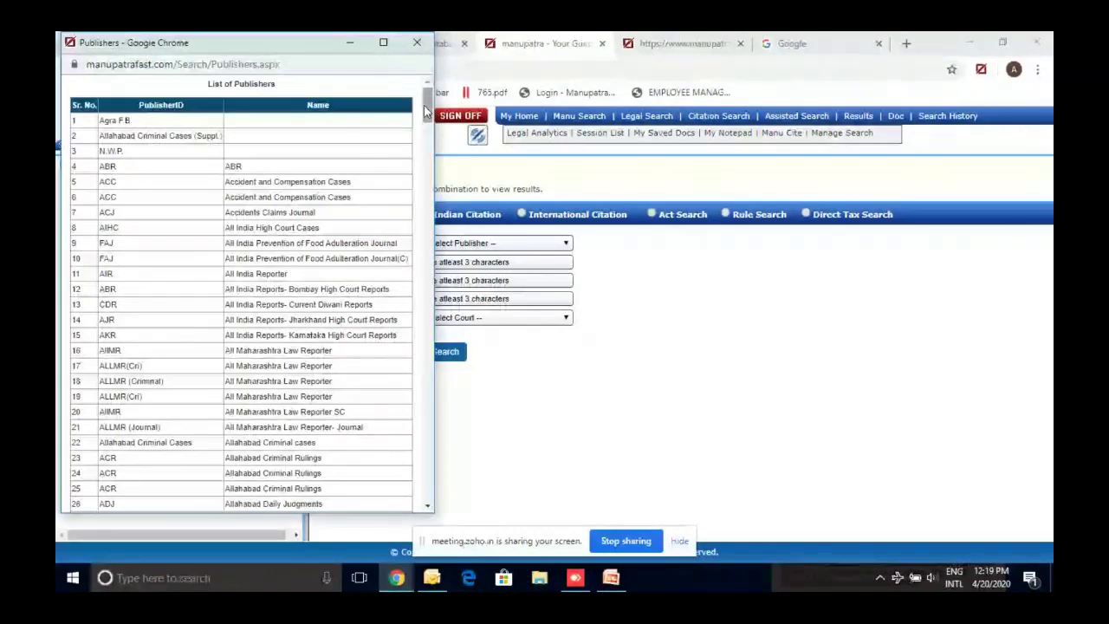
pyautogui.moveTo(426, 111); pyautogui.dragTo(390, 515)
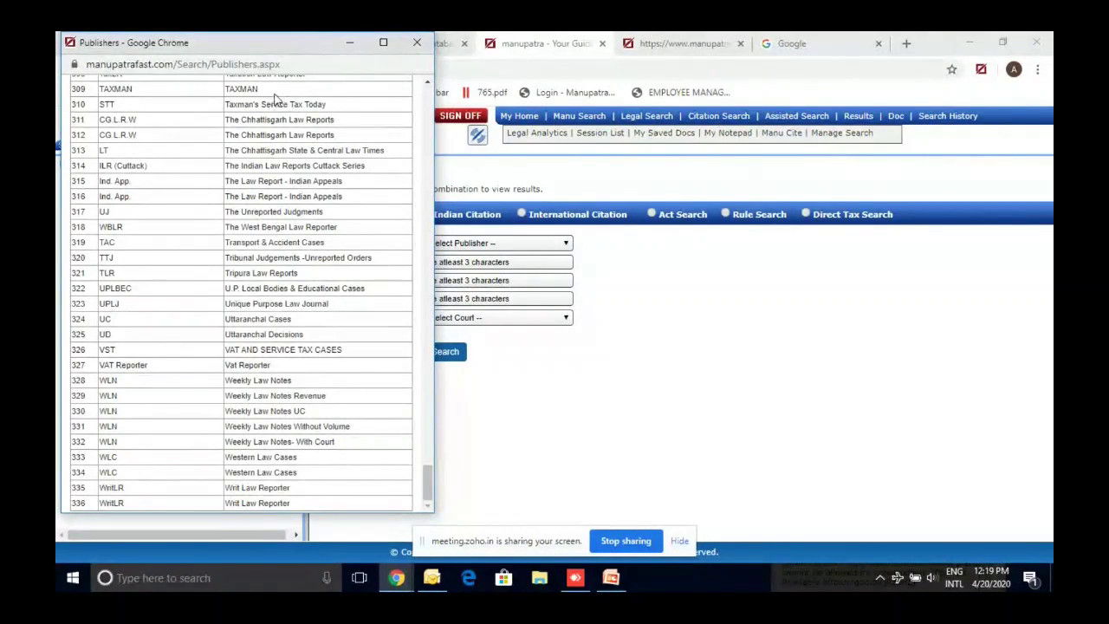
pyautogui.click(417, 43)
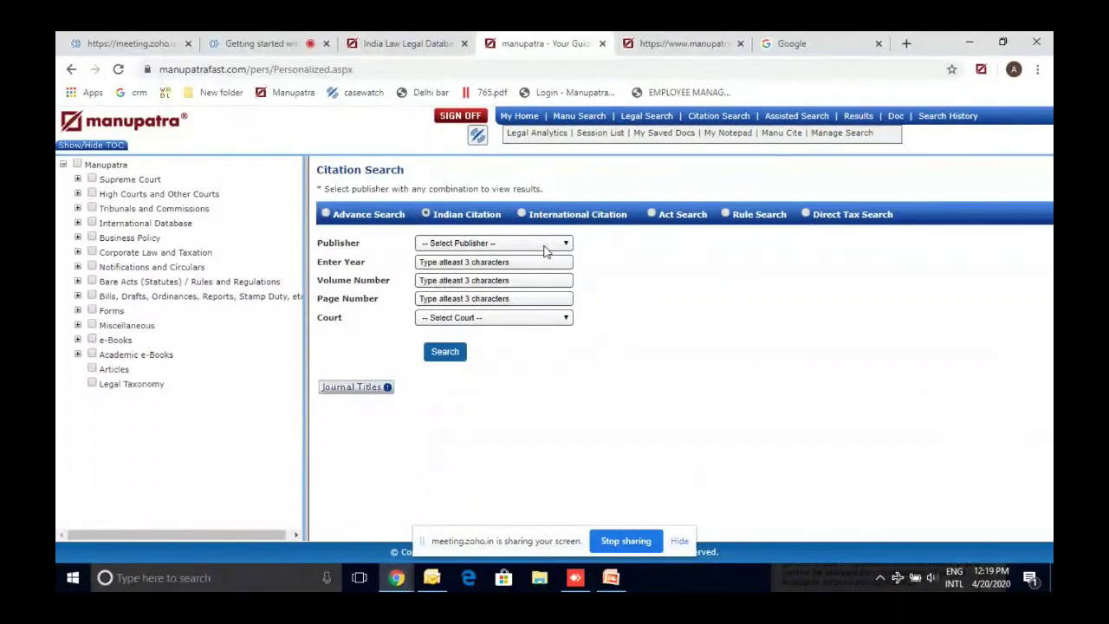
# Select AIR(Supreme Court) as the publisher for the Indian citation search.
pyautogui.click(545, 250)
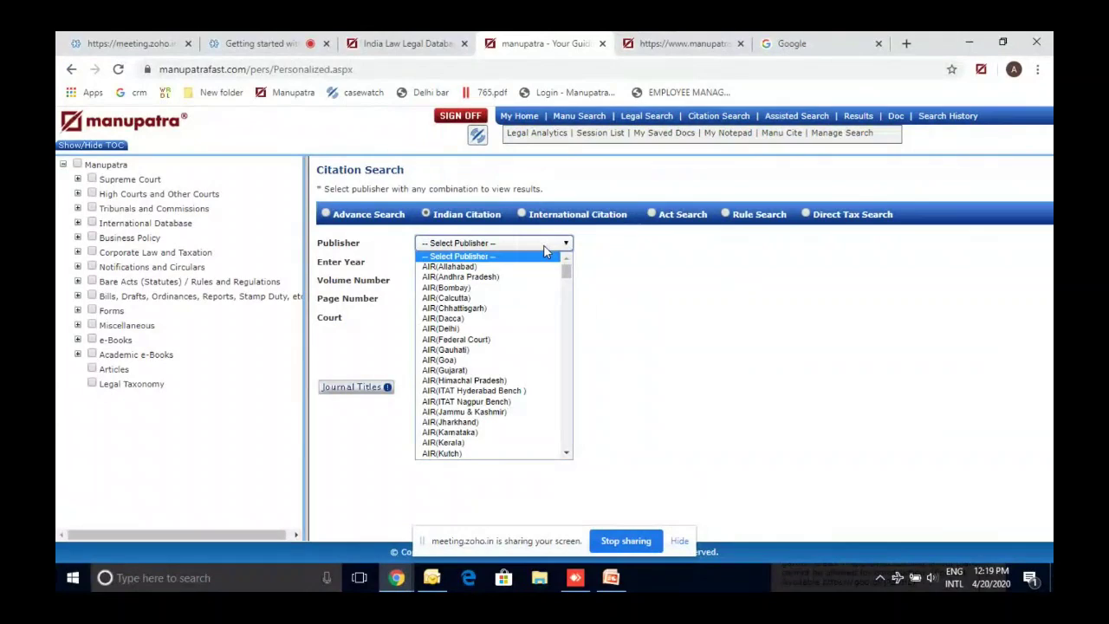
pyautogui.press('Down')
pyautogui.press('Down')
pyautogui.press('Down')
pyautogui.press('Down')
pyautogui.press('Down')
pyautogui.press('Down')
pyautogui.press('Down')
pyautogui.press('Down')
pyautogui.press('Down')
pyautogui.press('Down')
pyautogui.press('Down')
pyautogui.press('Down')
pyautogui.press('Down')
pyautogui.press('Down')
pyautogui.press('Down')
pyautogui.press('Down')
pyautogui.press('Down')
pyautogui.press('Down')
pyautogui.press('Down')
pyautogui.press('Down')
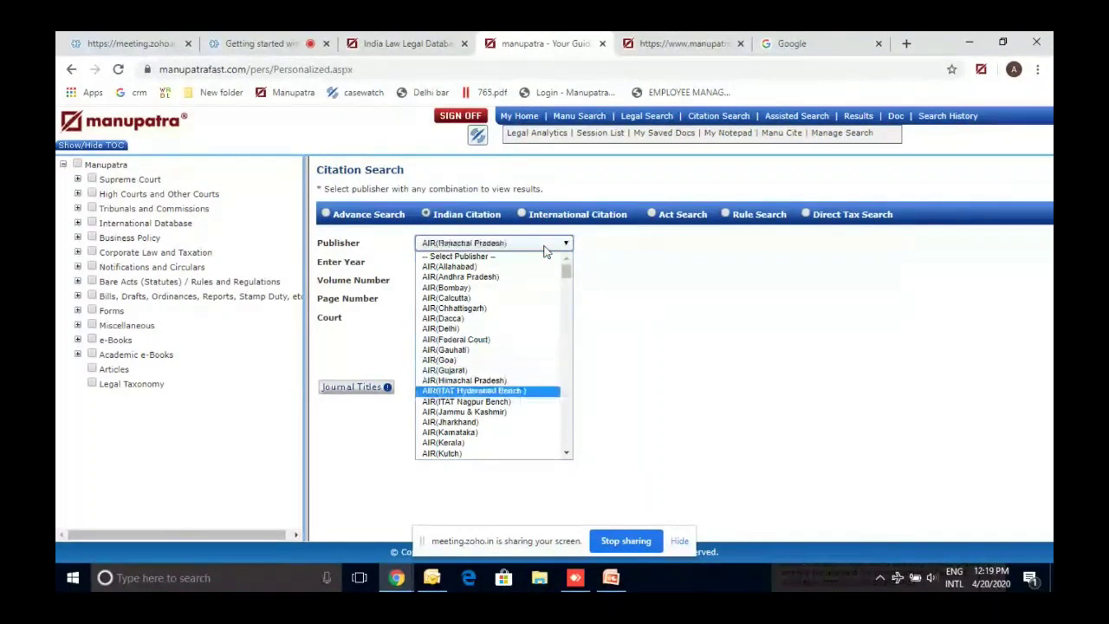
pyautogui.press('Down')
pyautogui.press('Down')
pyautogui.press('Down')
pyautogui.press('Down')
pyautogui.press('Down')
pyautogui.press('Down')
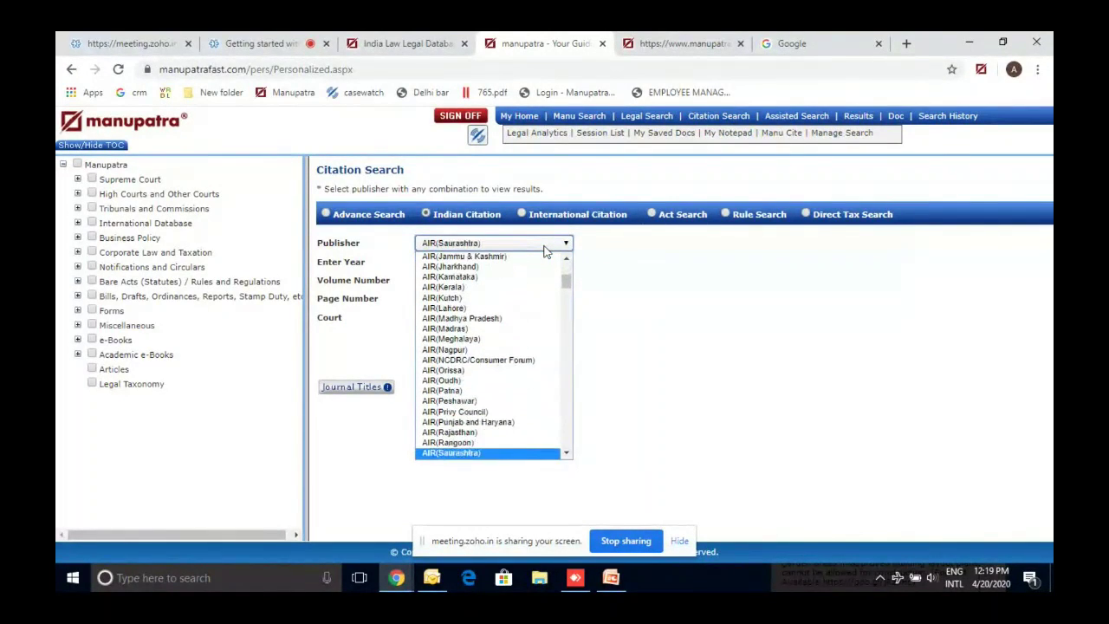
pyautogui.press('Return')
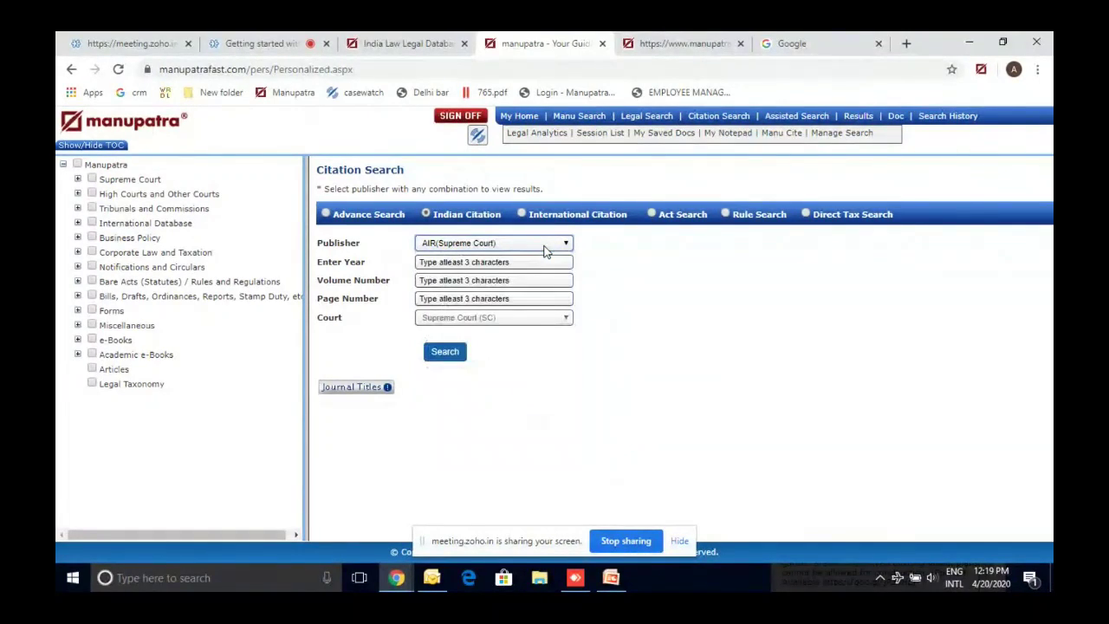
# Enter year 1998, volume number 1 and page number 1 for the citation.
pyautogui.click(515, 270)
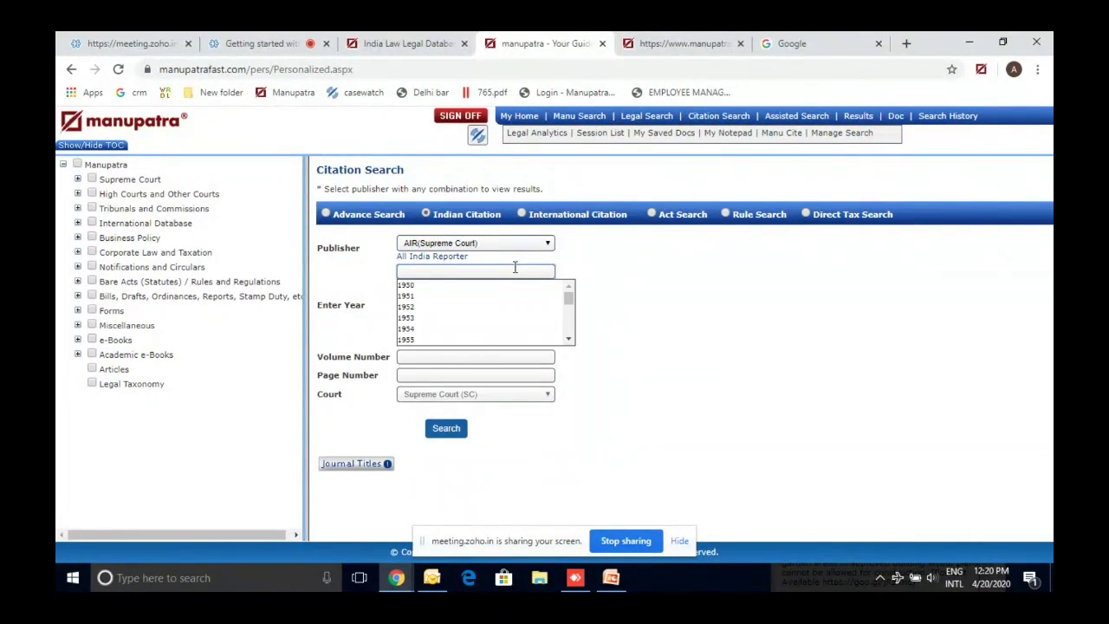
pyautogui.write('1998')
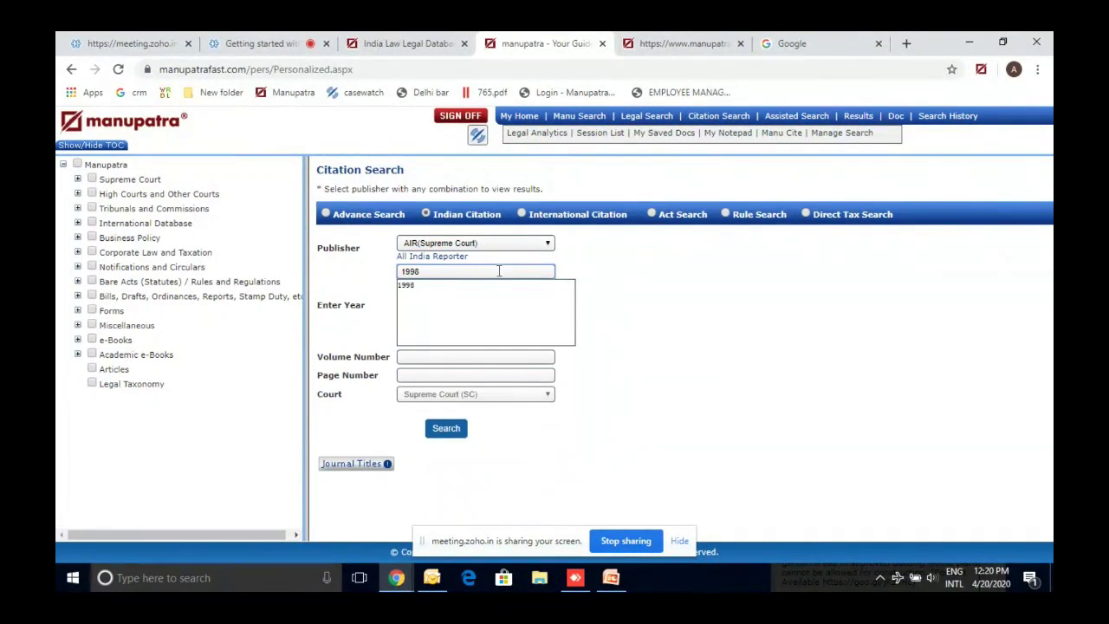
pyautogui.click(476, 289)
pyautogui.click(504, 291)
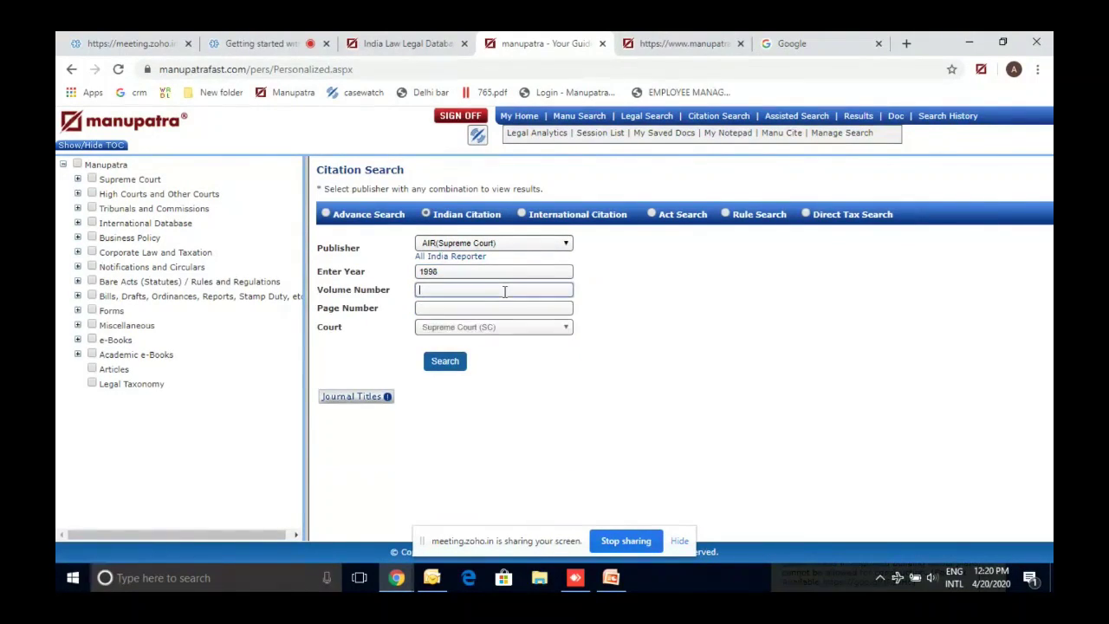
pyautogui.write('1')
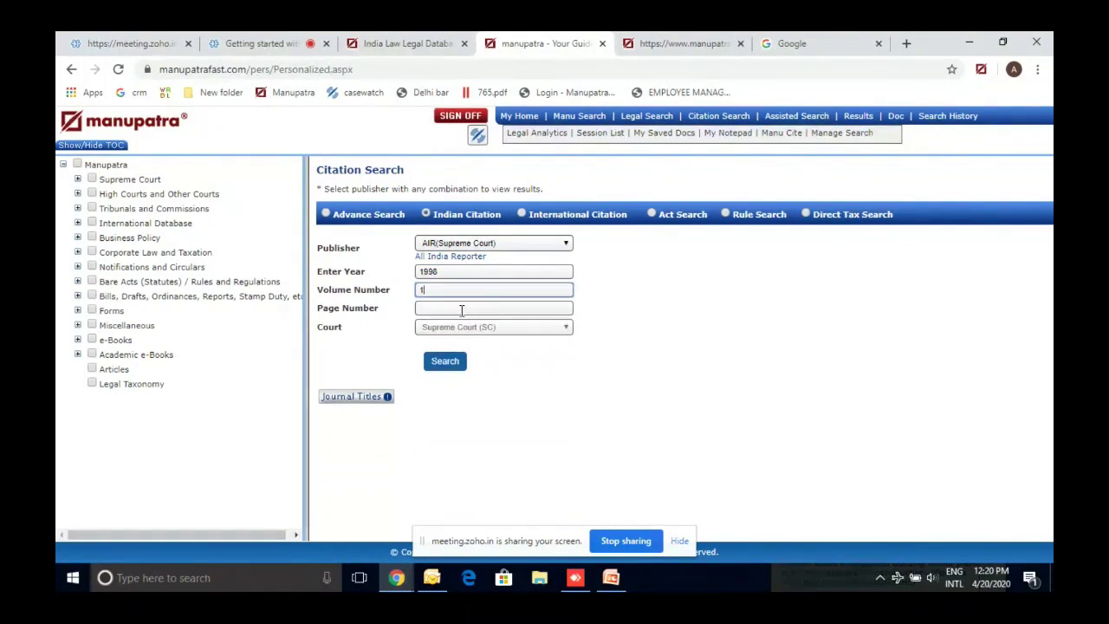
pyautogui.click(460, 308)
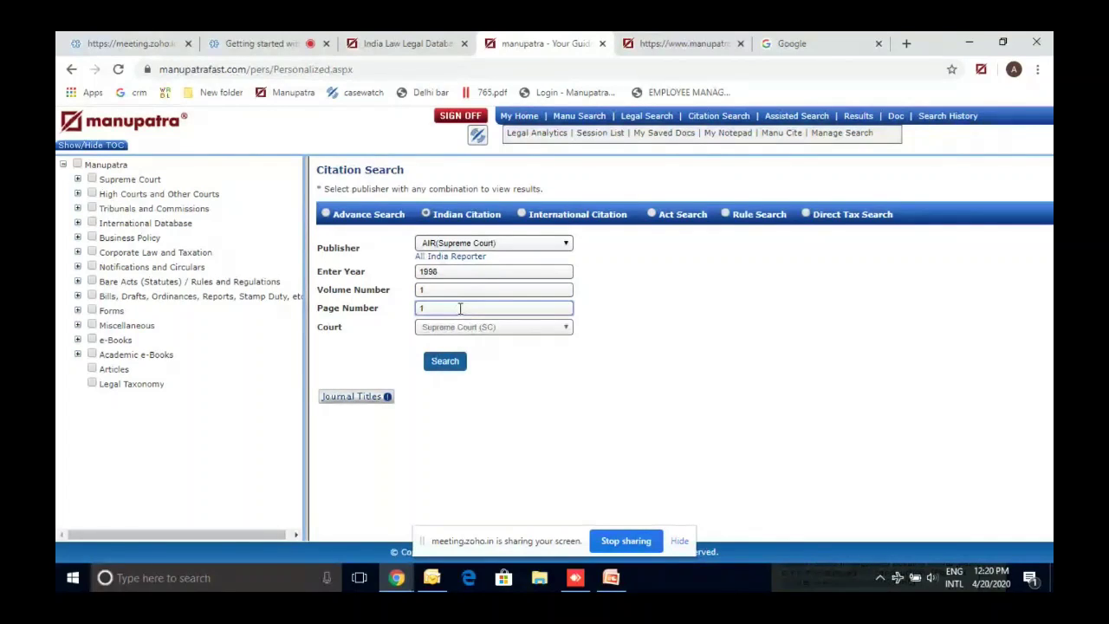
# View the Manu Search form, return to My Home, and sign off from the account.
pyautogui.click(576, 118)
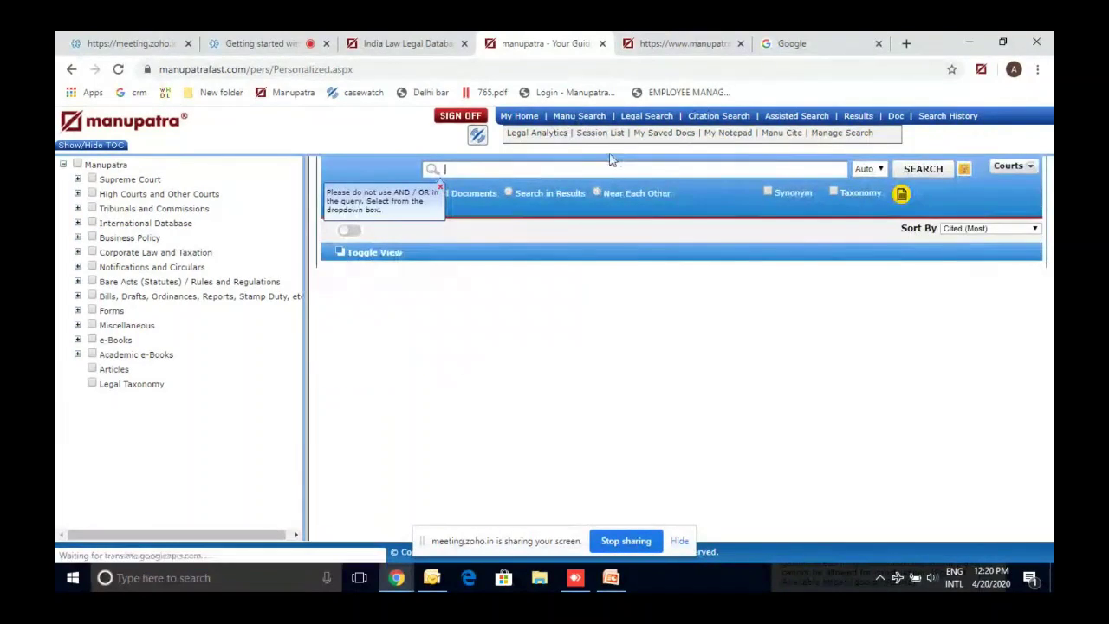
pyautogui.click(526, 118)
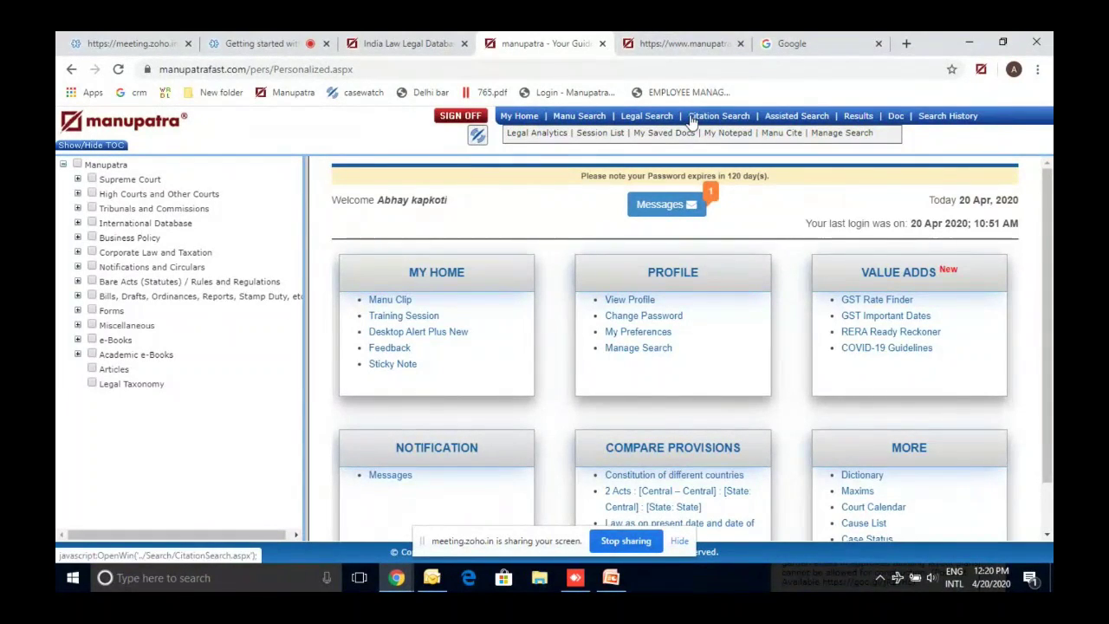
pyautogui.click(461, 116)
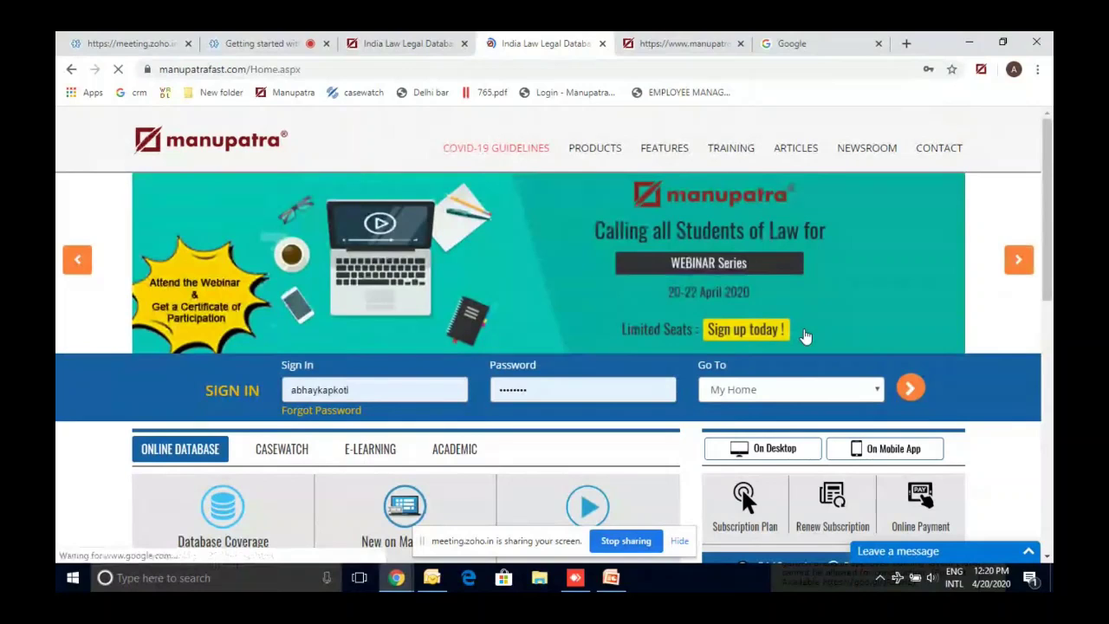
# Open the Desktop PlugIns page from the home page and look through the Desktop Alert description.
pyautogui.scroll(-1, 780, 364)
pyautogui.click(751, 392)
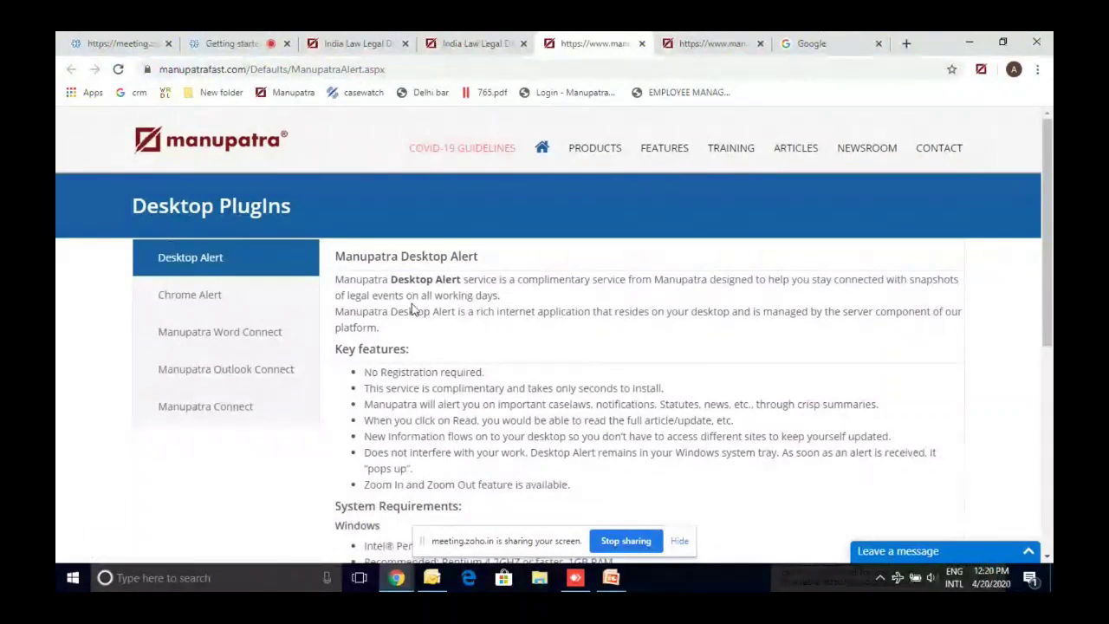
pyautogui.scroll(-1, 411, 309)
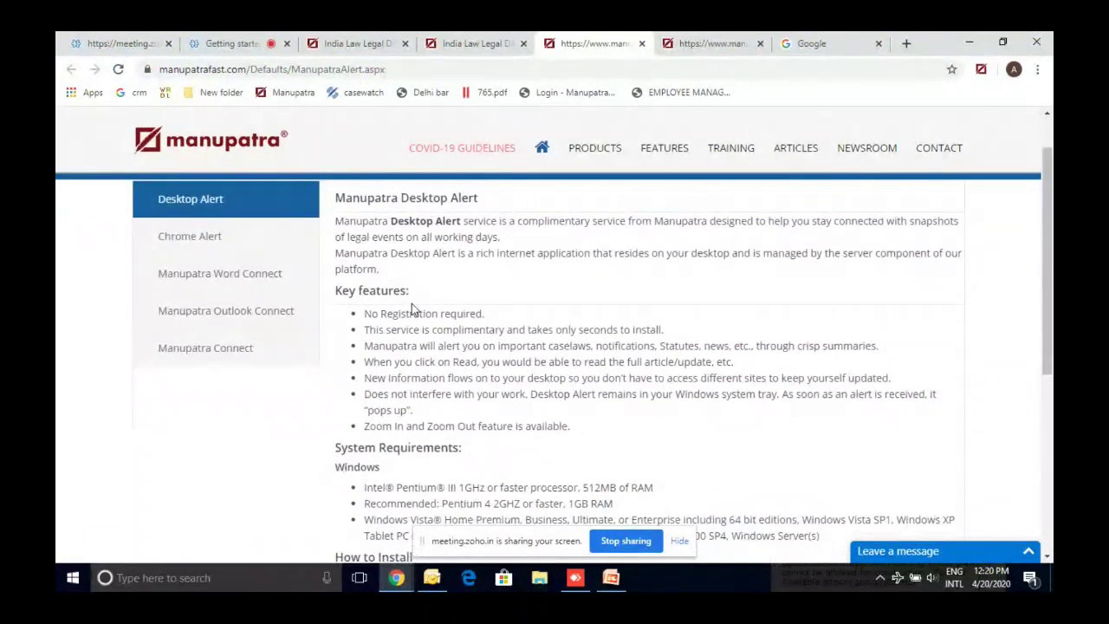
pyautogui.scroll(1, 411, 304)
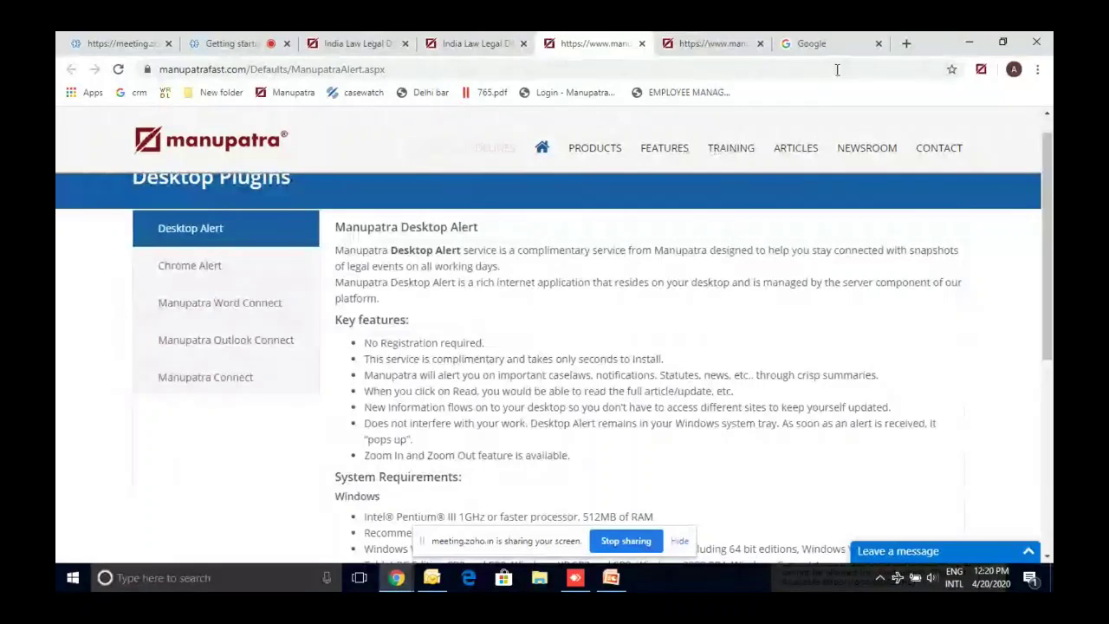
# Show the desktop, move the Manupatra Desktop Alert widget higher, read its first feed, and advance to the second.
pyautogui.press('super+d')
pyautogui.moveTo(858, 453); pyautogui.dragTo(856, 351)
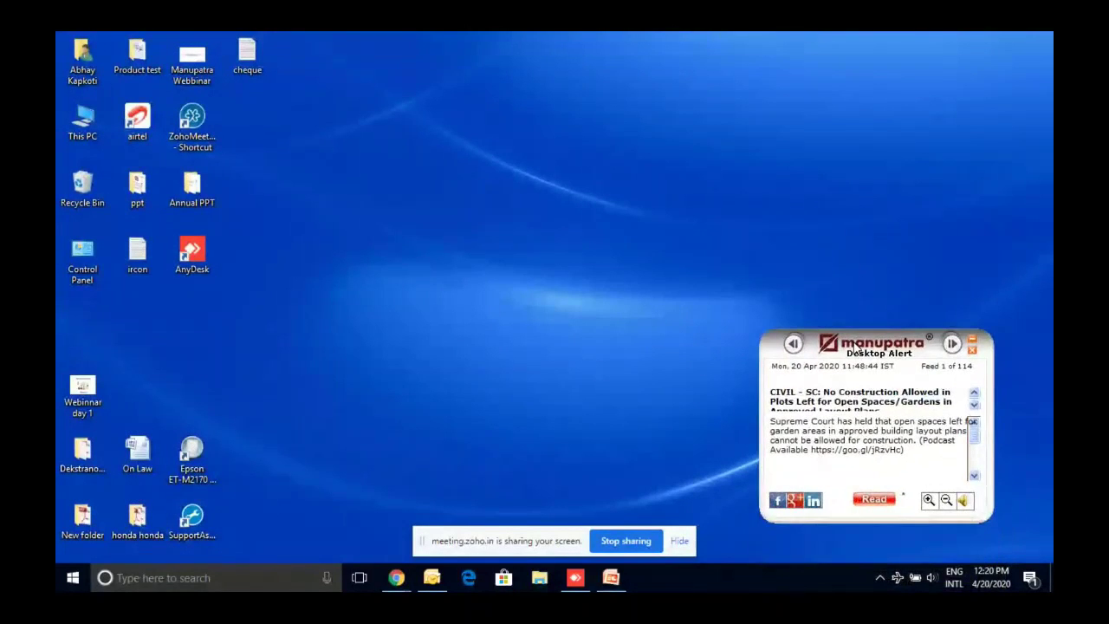
pyautogui.click(974, 404)
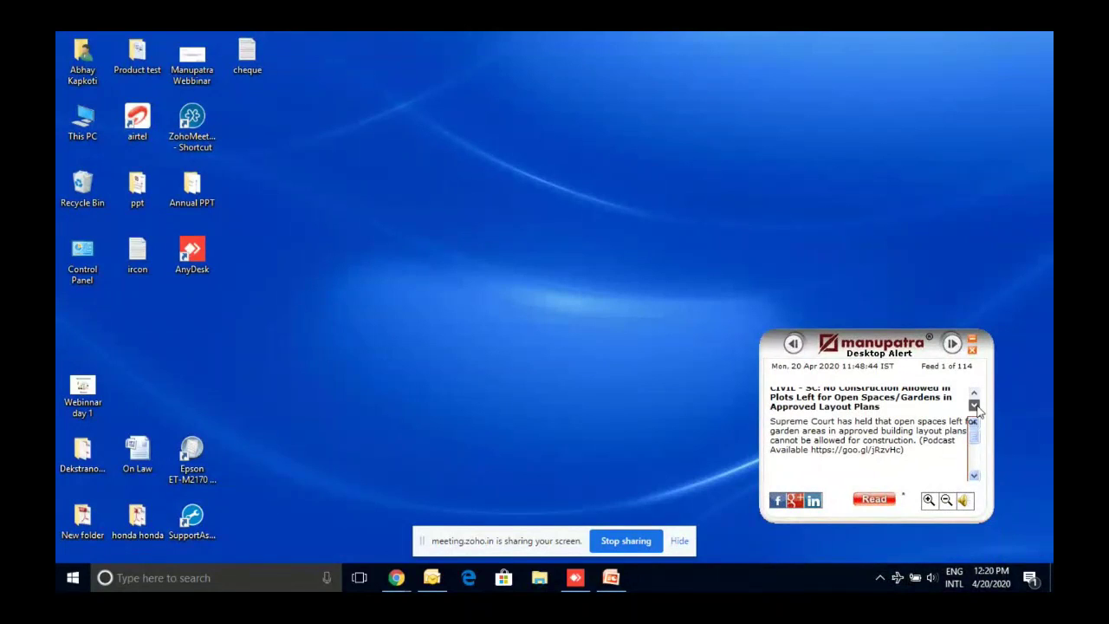
pyautogui.click(953, 343)
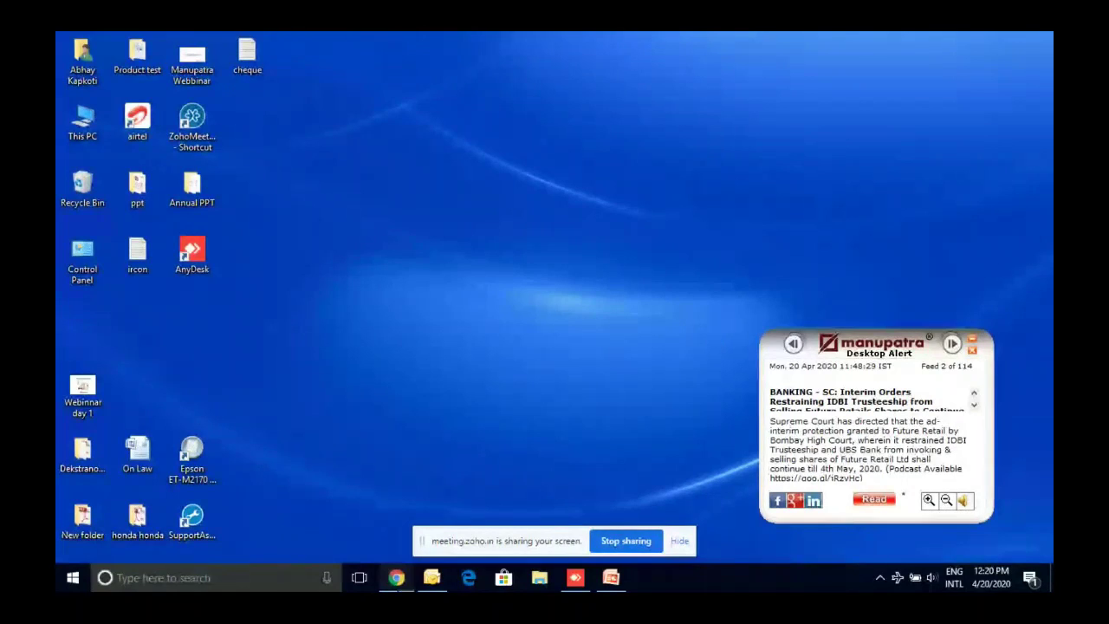
# Switch back to Chrome and look through the Chrome Alert description on the Desktop PlugIns page.
pyautogui.moveTo(396, 577)
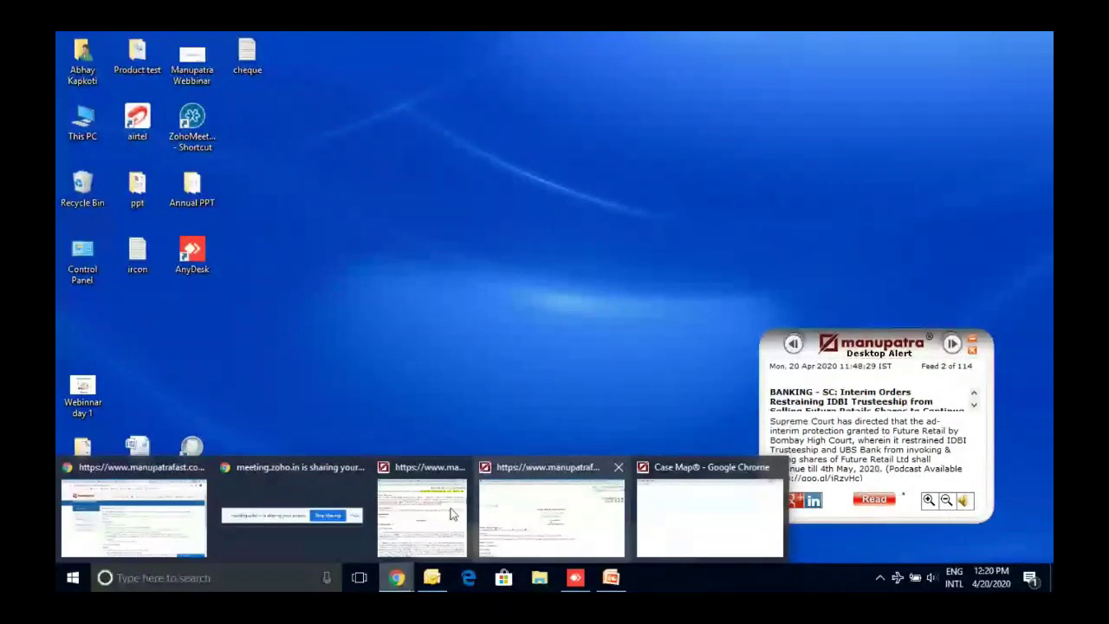
pyautogui.click(450, 514)
pyautogui.click(232, 282)
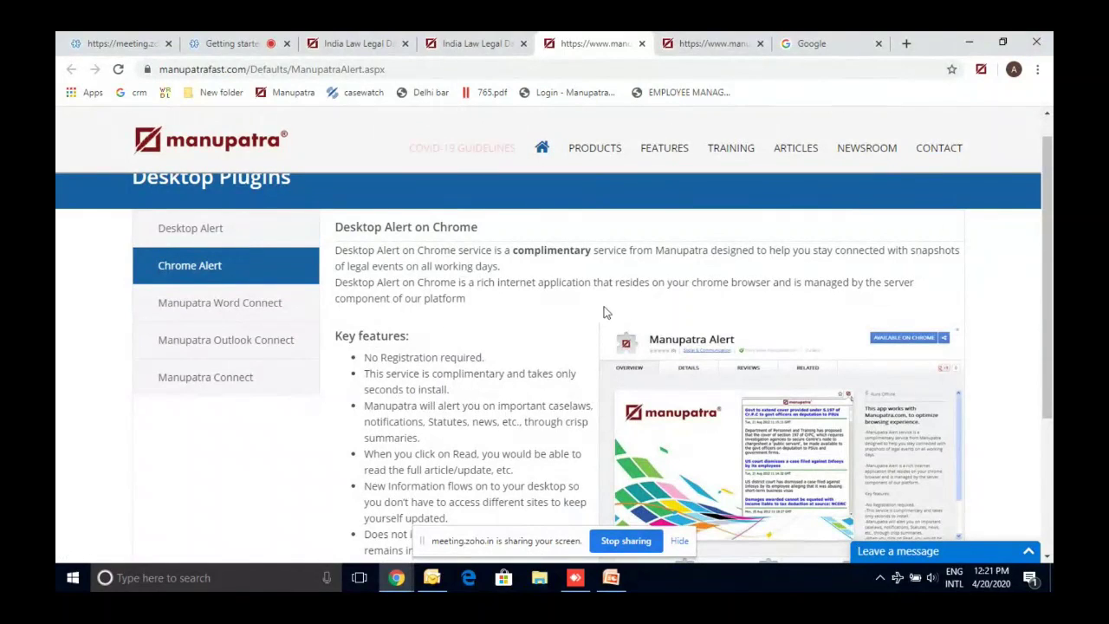
pyautogui.scroll(-1, 501, 431)
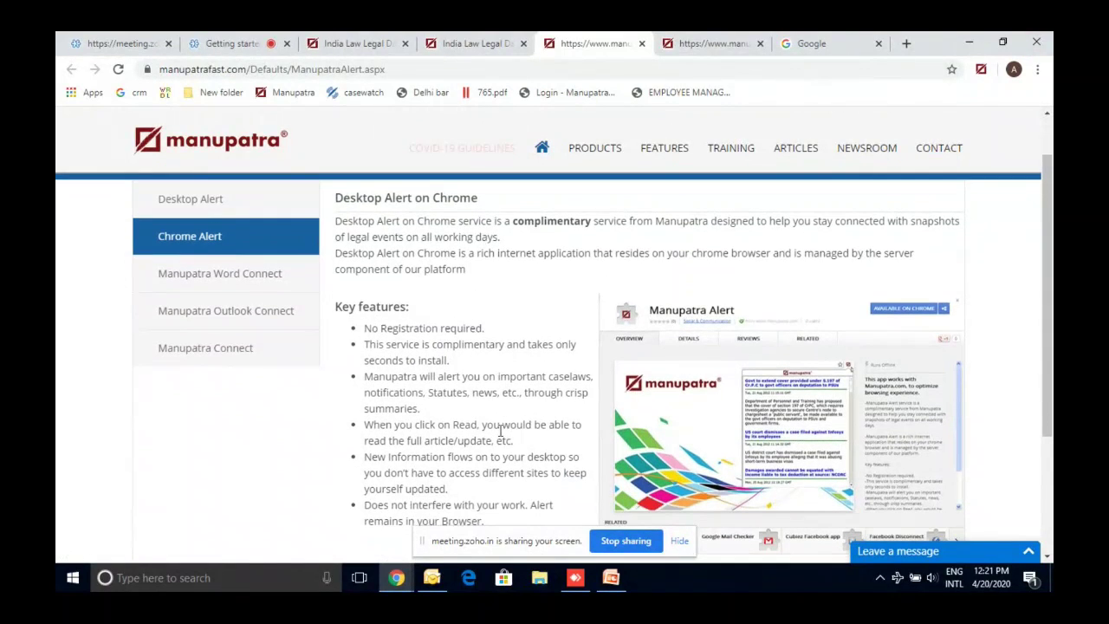
pyautogui.scroll(-1, 501, 431)
pyautogui.scroll(2, 501, 430)
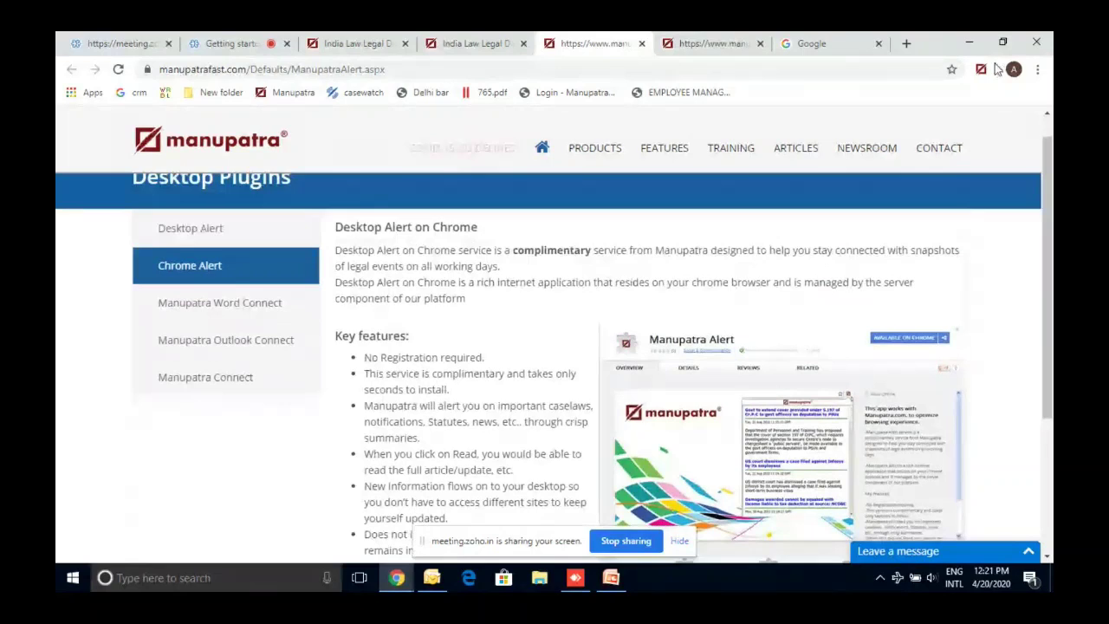
# Open the Manupatra alert extension's news feed in Chrome, look through its legal updates, and close it.
pyautogui.click(981, 70)
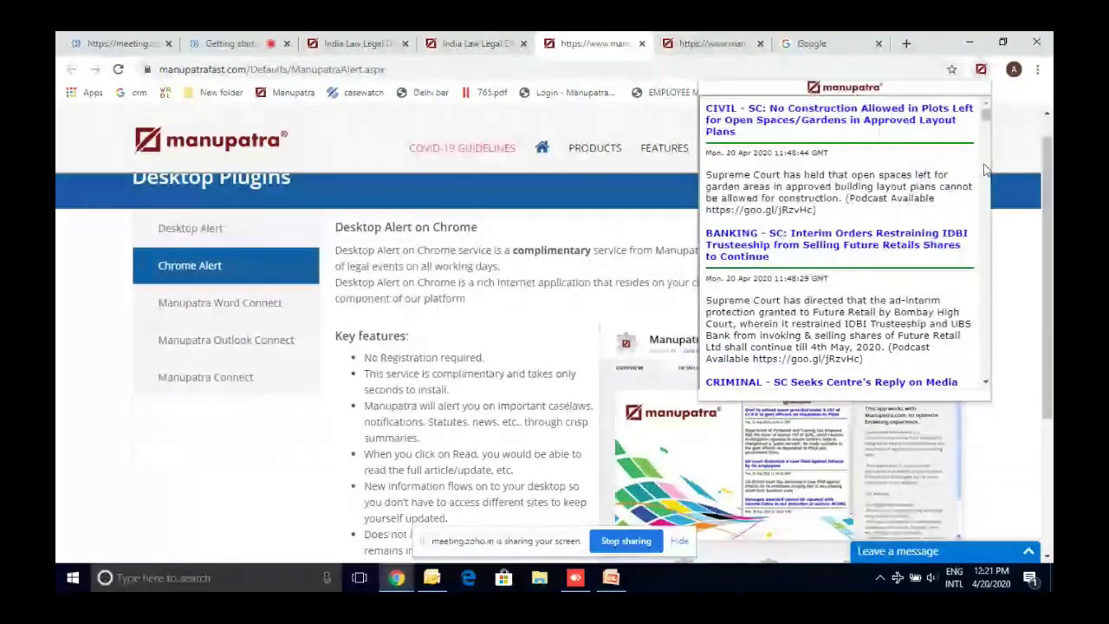
pyautogui.scroll(-3, 985, 170)
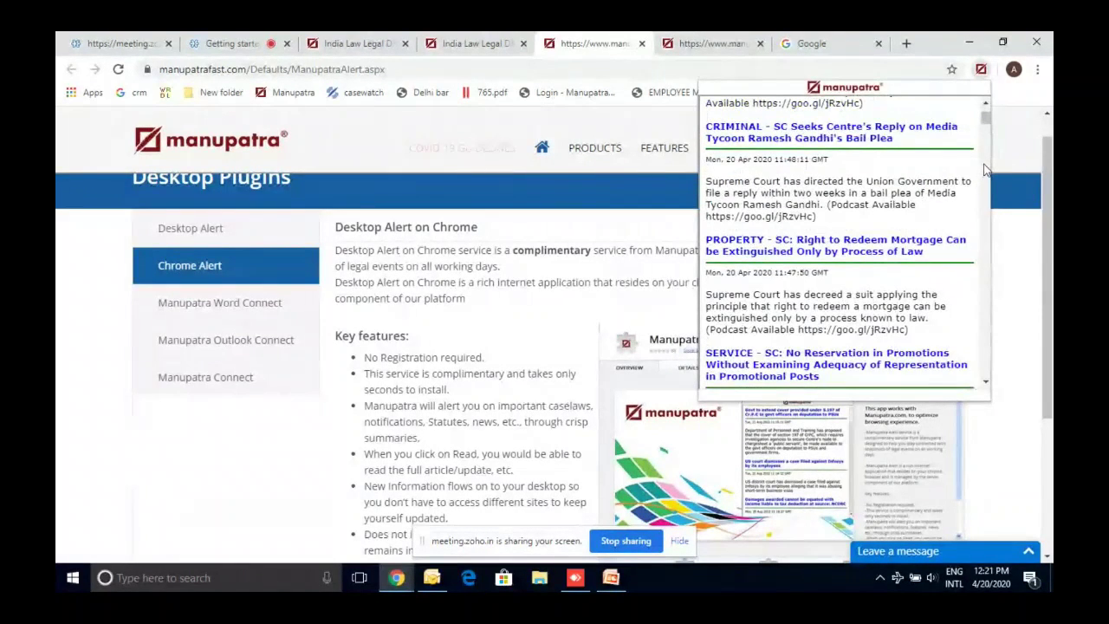
pyautogui.scroll(-5, 985, 170)
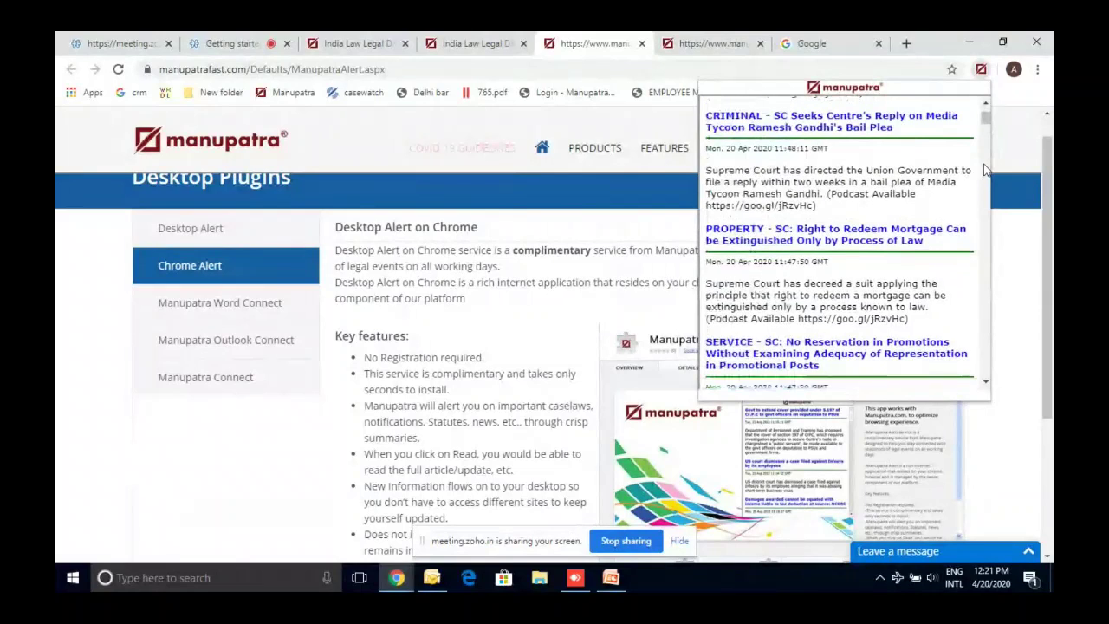
pyautogui.click(673, 225)
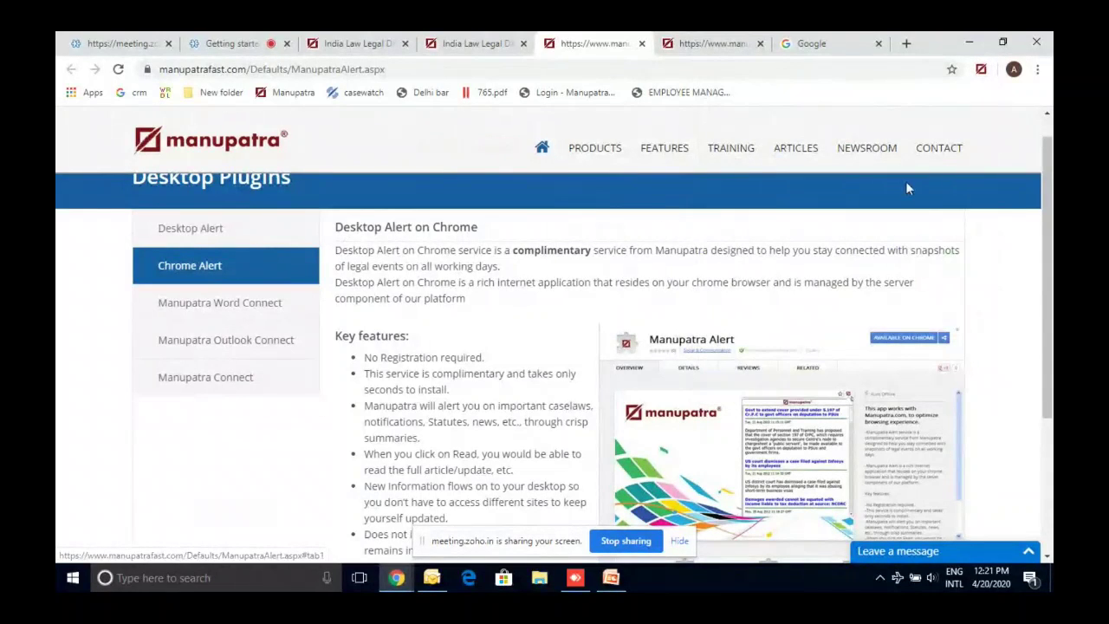
# Open the Manupatra Newsroom, look through its sections, and activate the e-mail field for subscribing to E-Newsline.
pyautogui.click(866, 148)
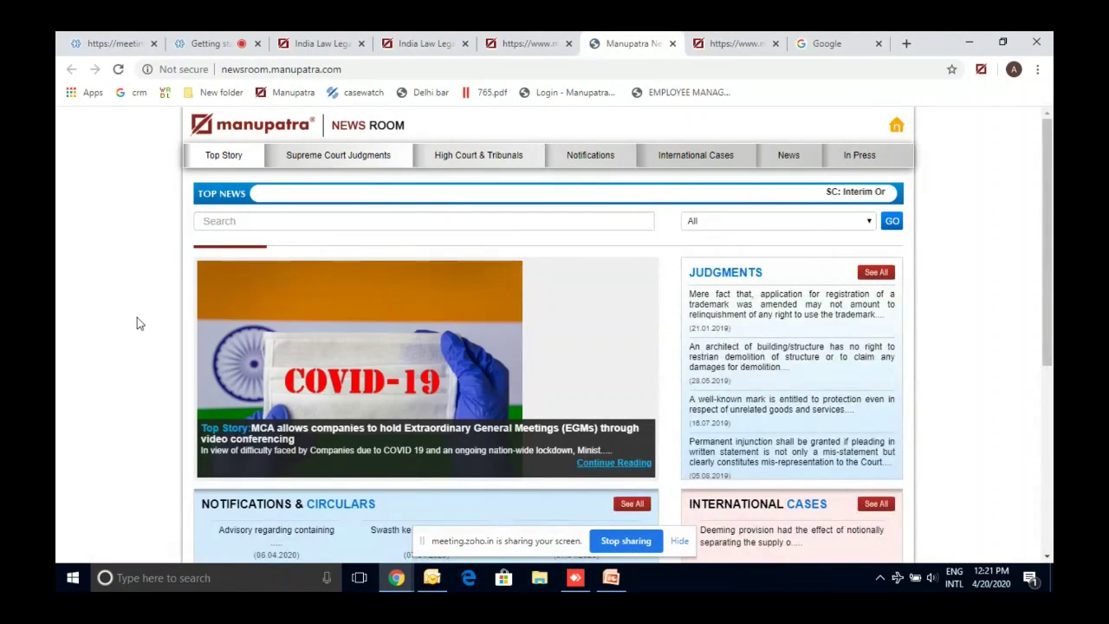
pyautogui.scroll(-1, 137, 319)
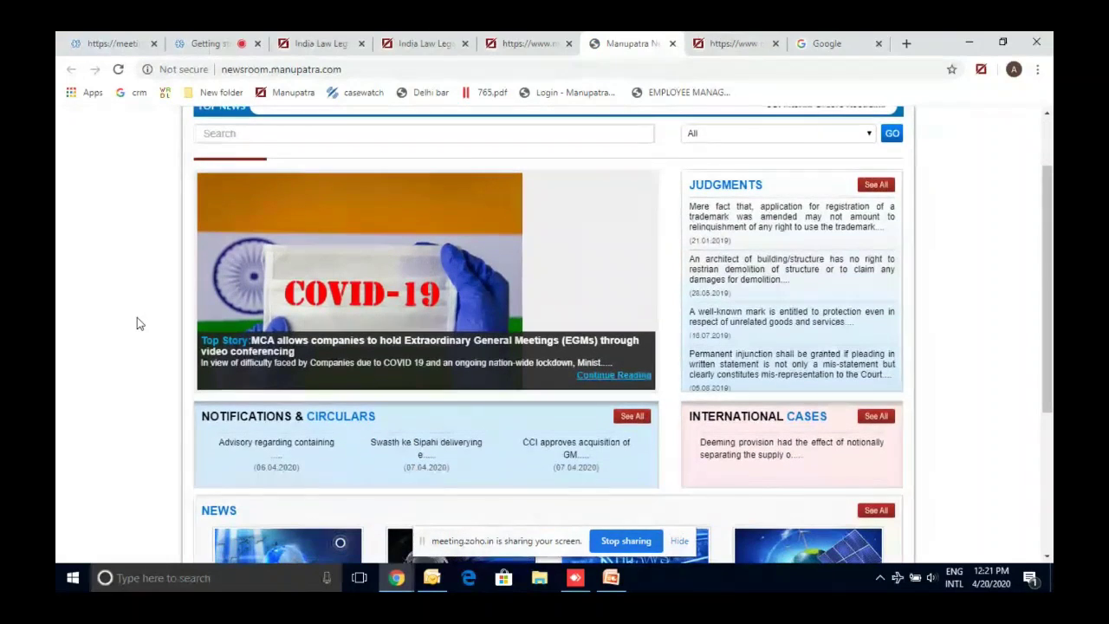
pyautogui.scroll(-1, 402, 436)
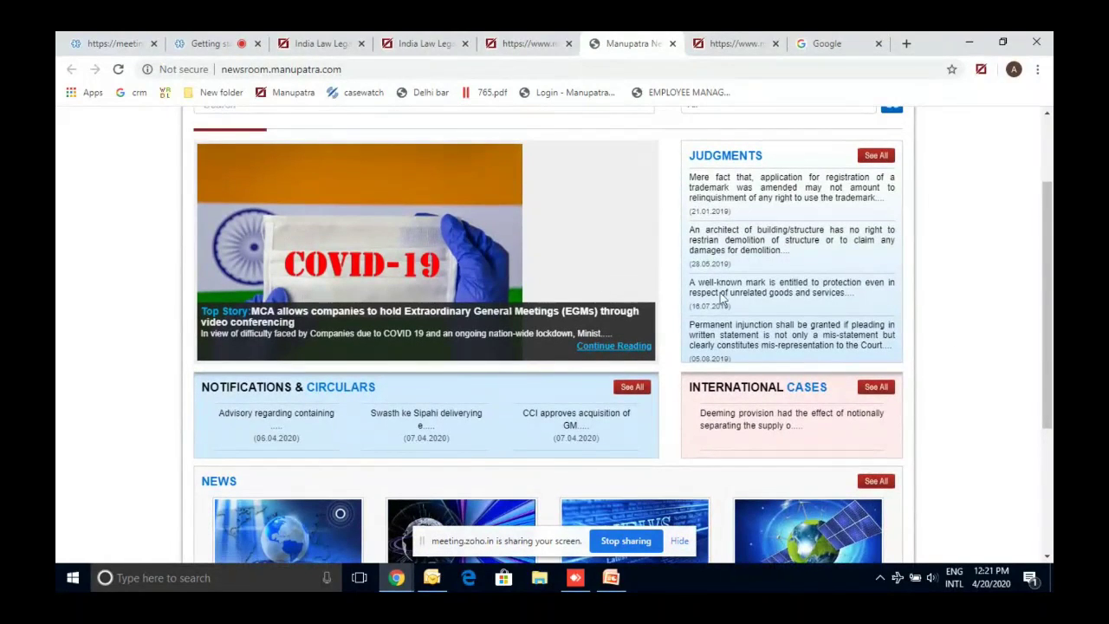
pyautogui.scroll(-1, 803, 299)
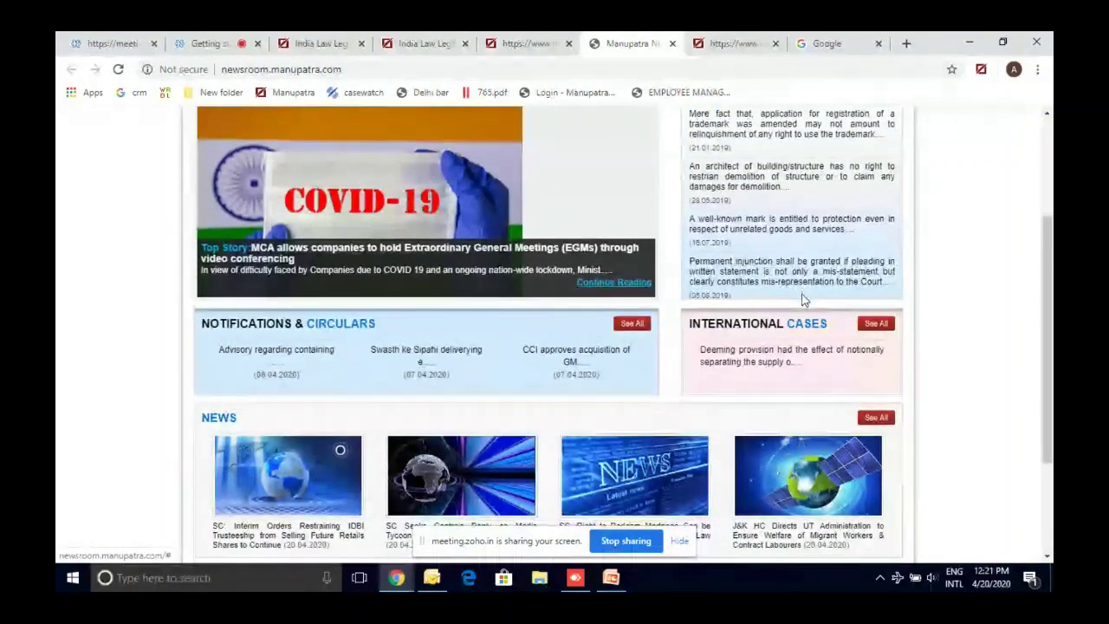
pyautogui.scroll(-2, 803, 299)
pyautogui.click(251, 456)
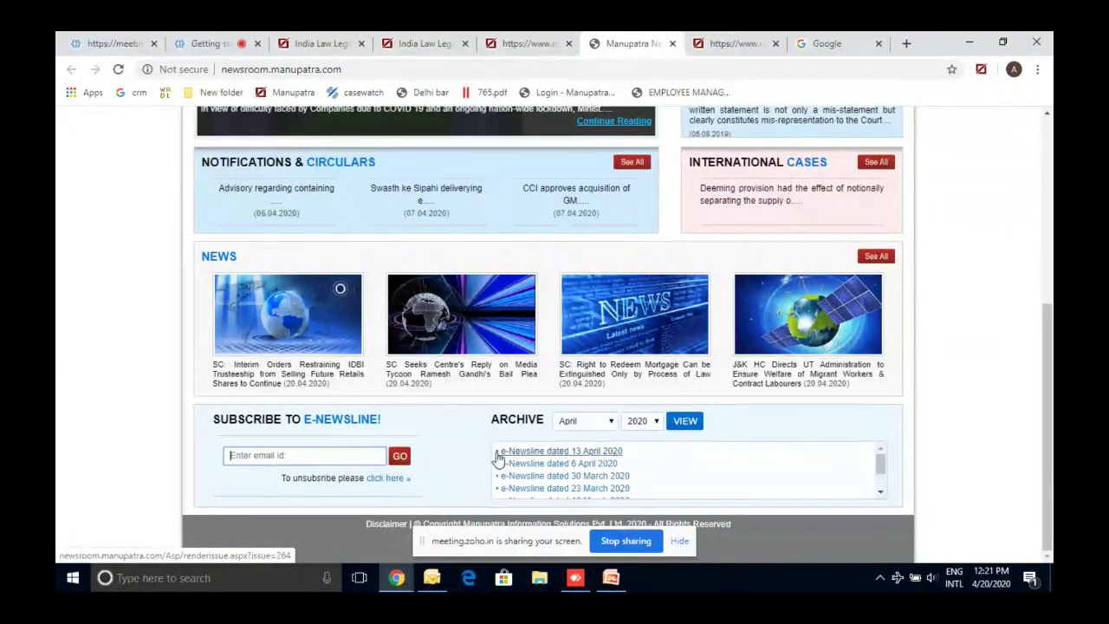
# Switch to PowerPoint, show slide 4 on joining Manupatra Channel 7 on Telegram, and return to the Newsroom page in Chrome.
pyautogui.click(611, 577)
pyautogui.click(156, 377)
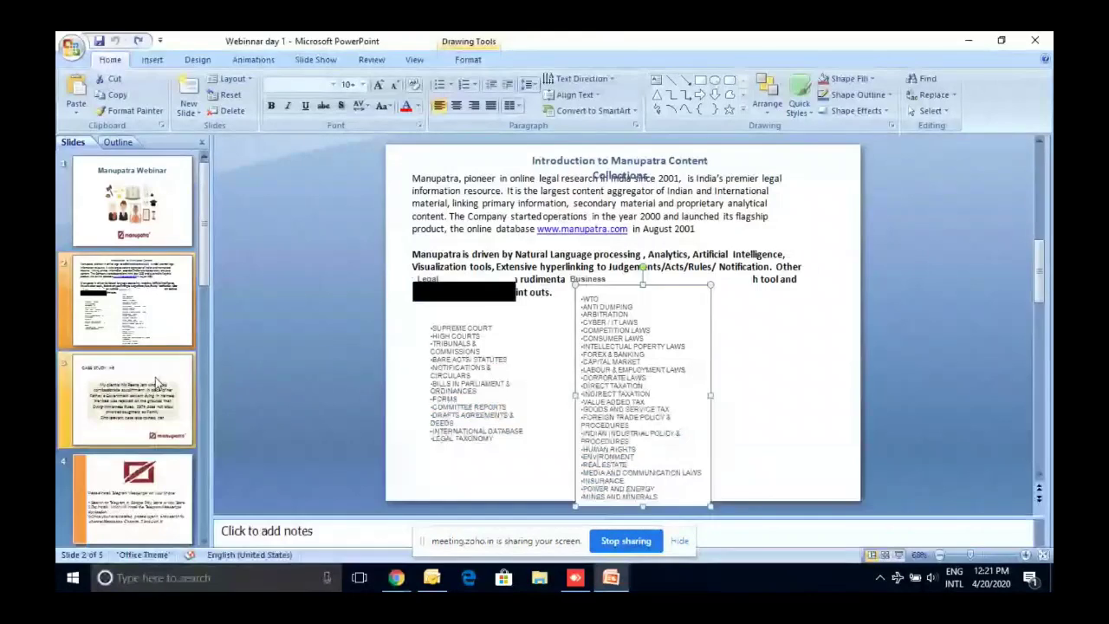
pyautogui.press('Down')
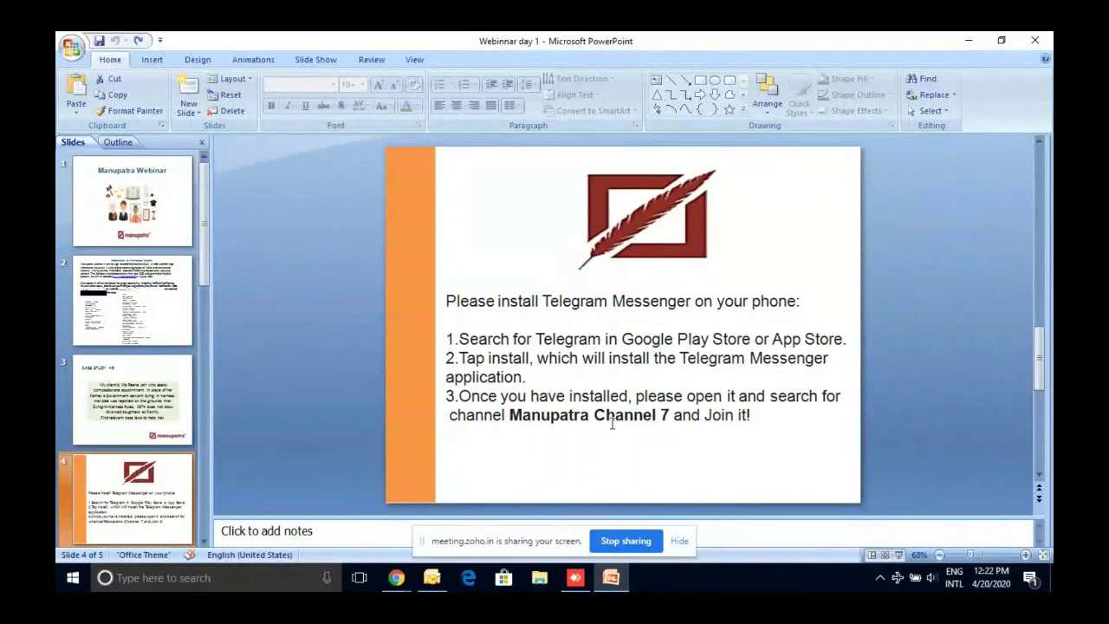
pyautogui.moveTo(396, 577)
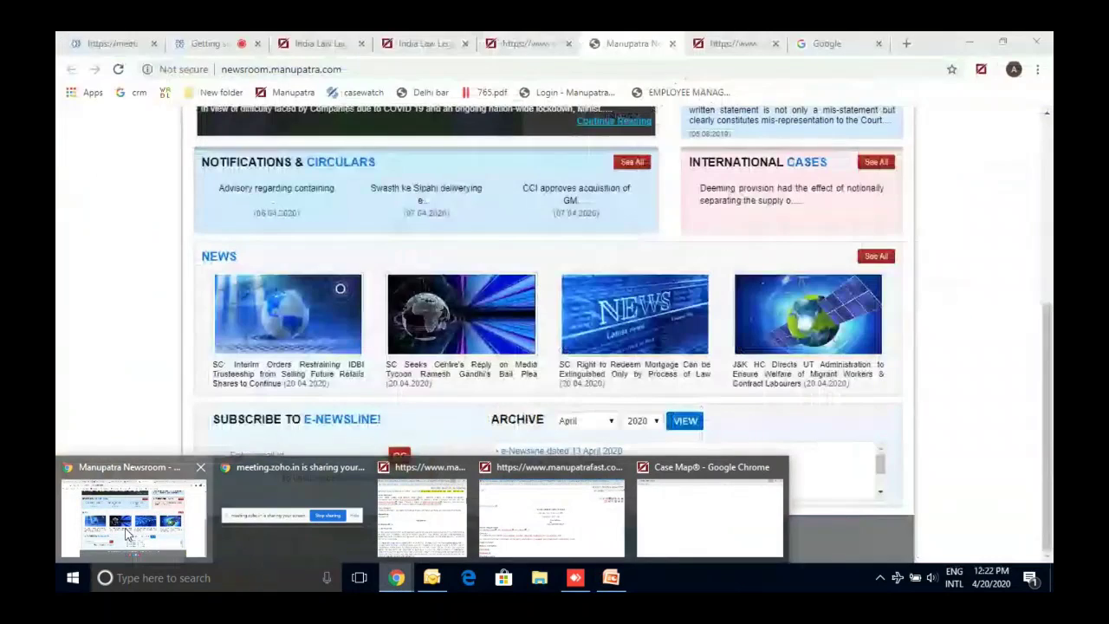
pyautogui.click(126, 533)
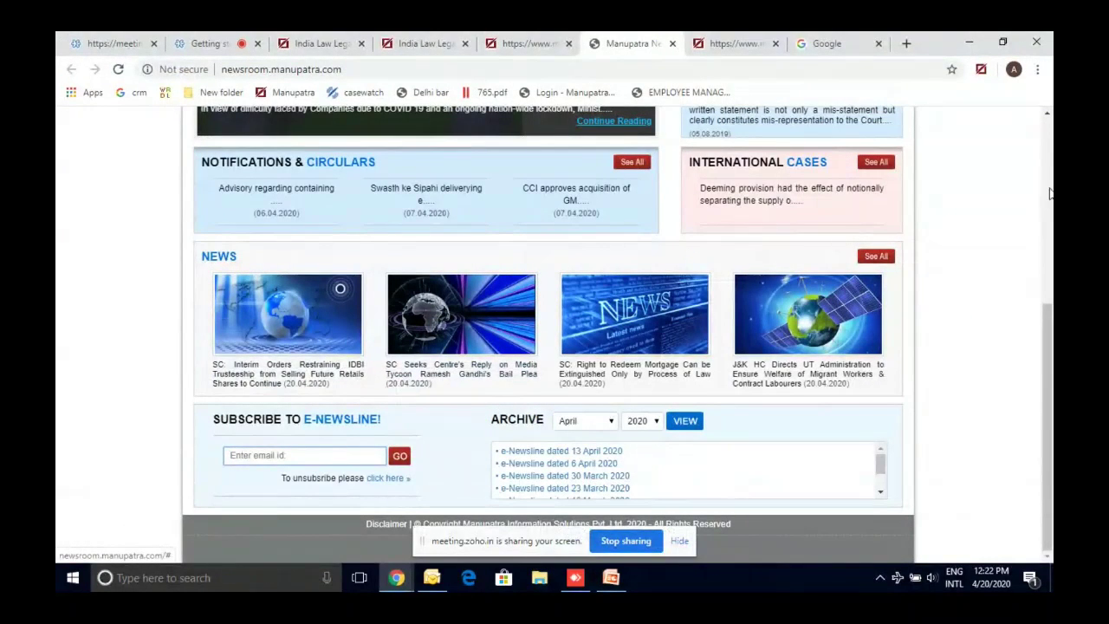
# Leave the Newsroom, open the Q&A list in the Zoho meeting tab, and read through the attendees' questions.
pyautogui.scroll(5, 1051, 169)
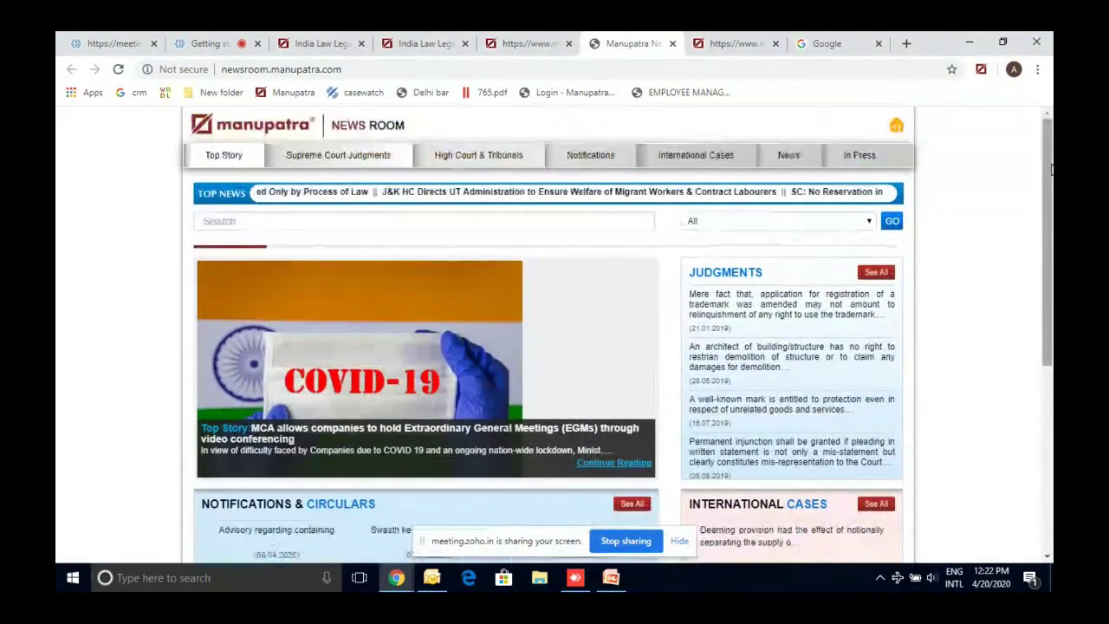
pyautogui.click(420, 43)
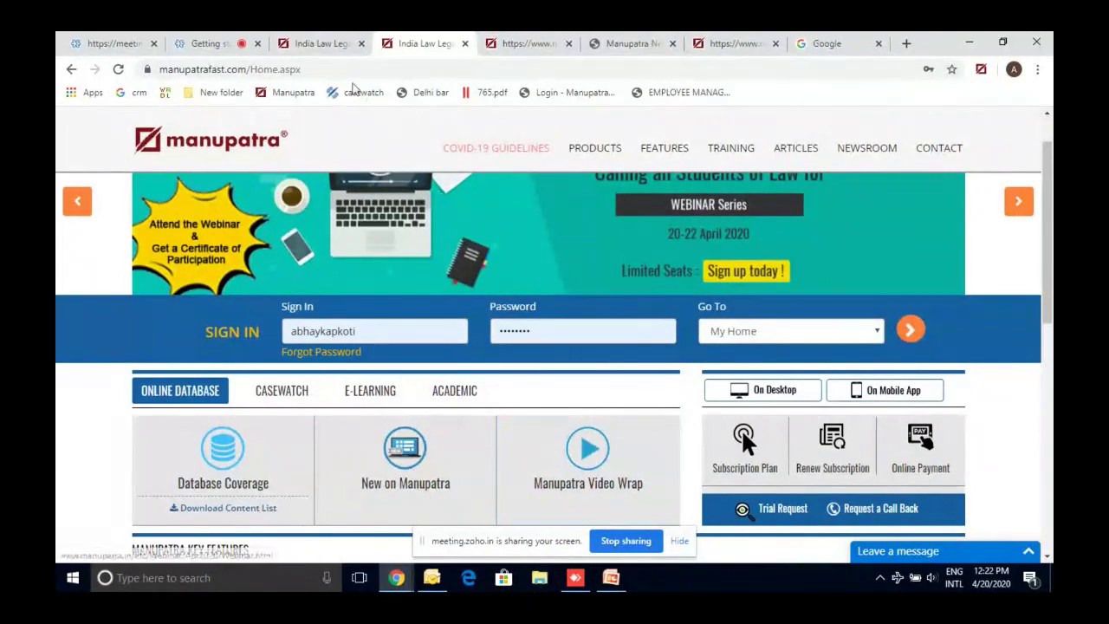
pyautogui.click(208, 43)
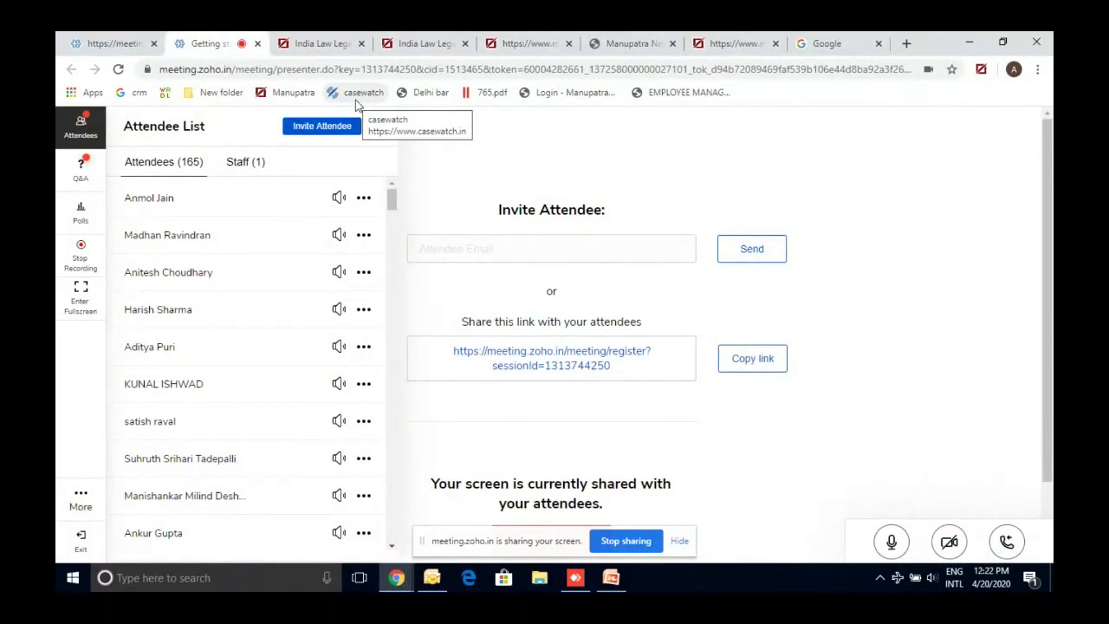
pyautogui.click(81, 170)
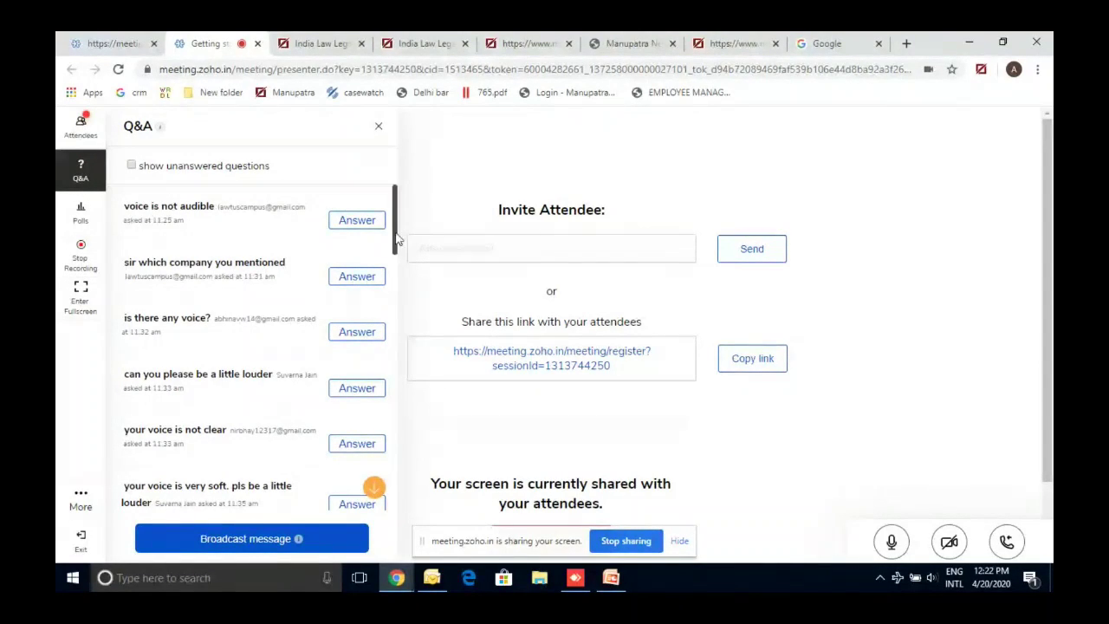
pyautogui.moveTo(397, 238); pyautogui.dragTo(398, 331)
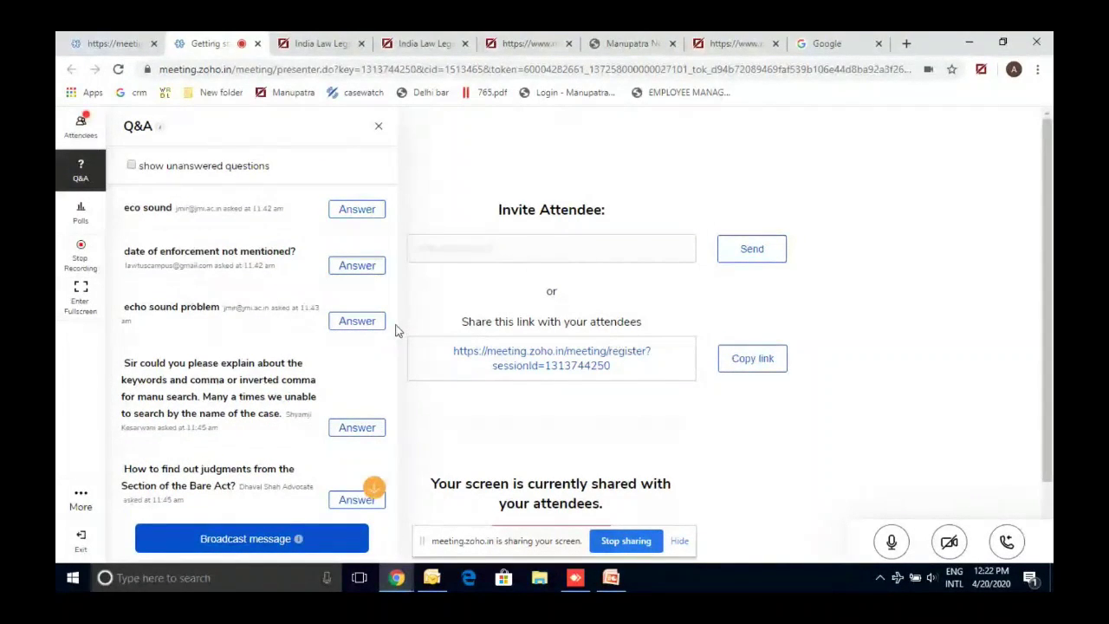
pyautogui.moveTo(397, 330); pyautogui.dragTo(397, 335)
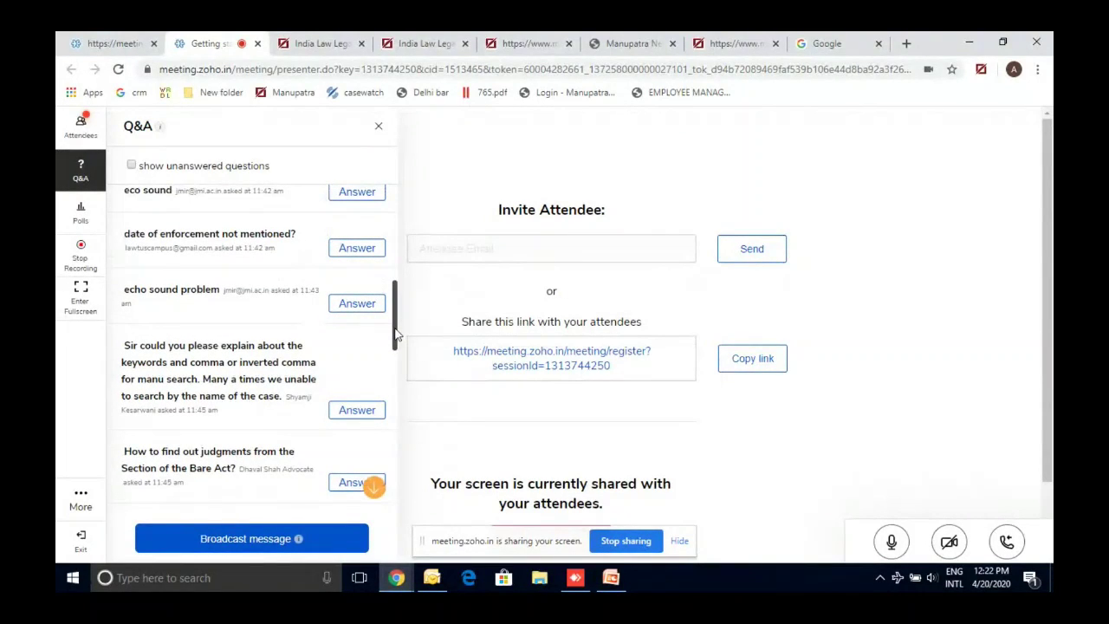
pyautogui.moveTo(396, 334)
pyautogui.mouseDown()
pyautogui.moveTo(396, 275)
pyautogui.moveTo(396, 356)
pyautogui.mouseUp()
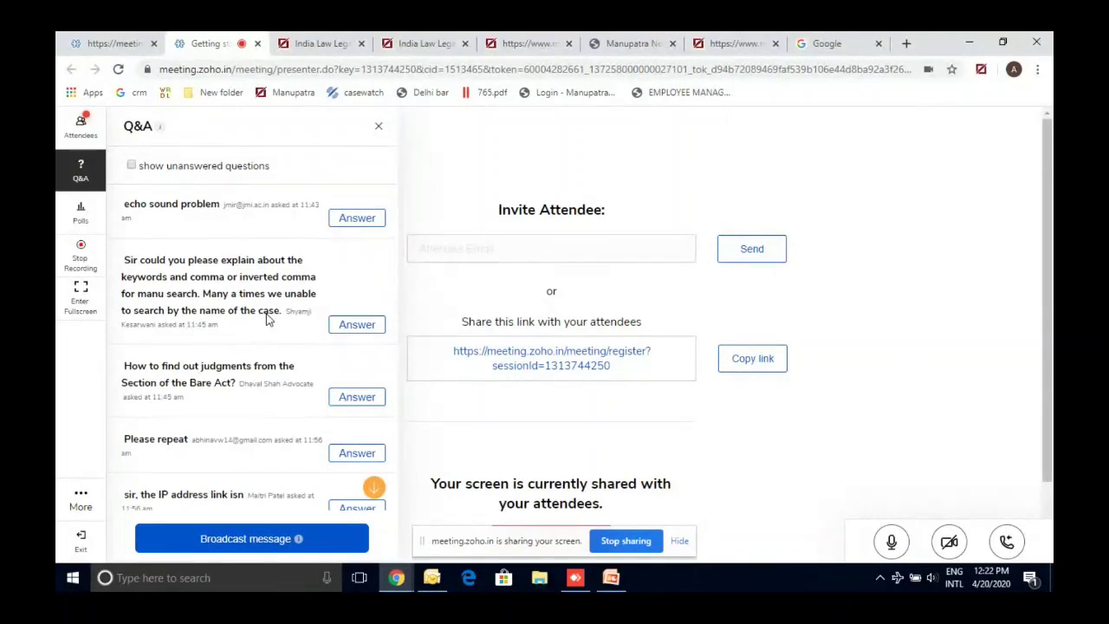
pyautogui.scroll(-10, 259, 313)
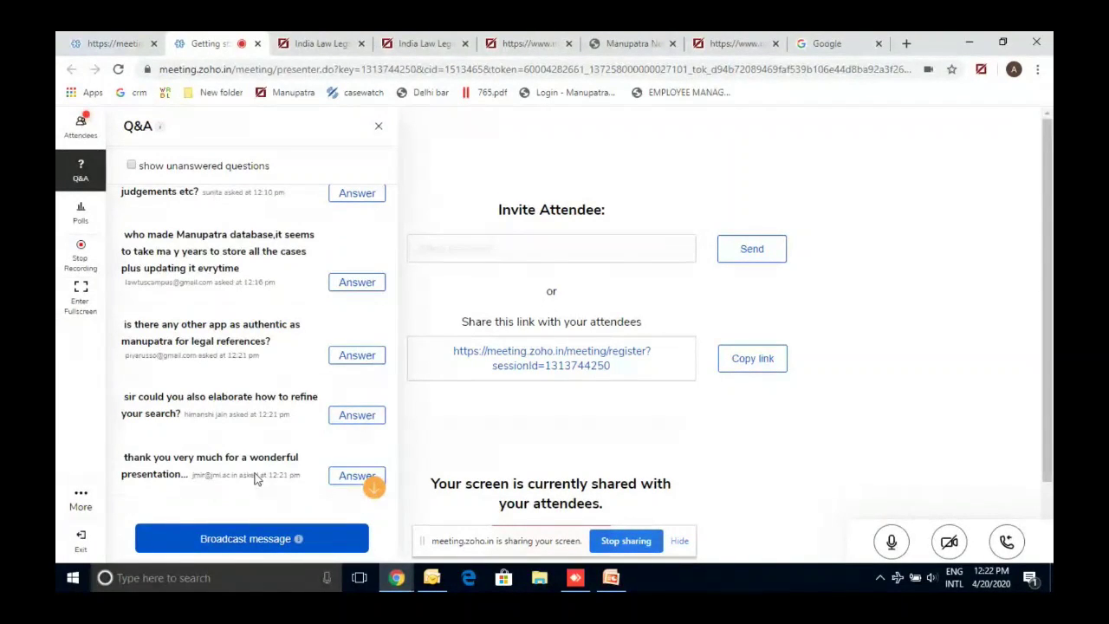
pyautogui.scroll(-2, 256, 467)
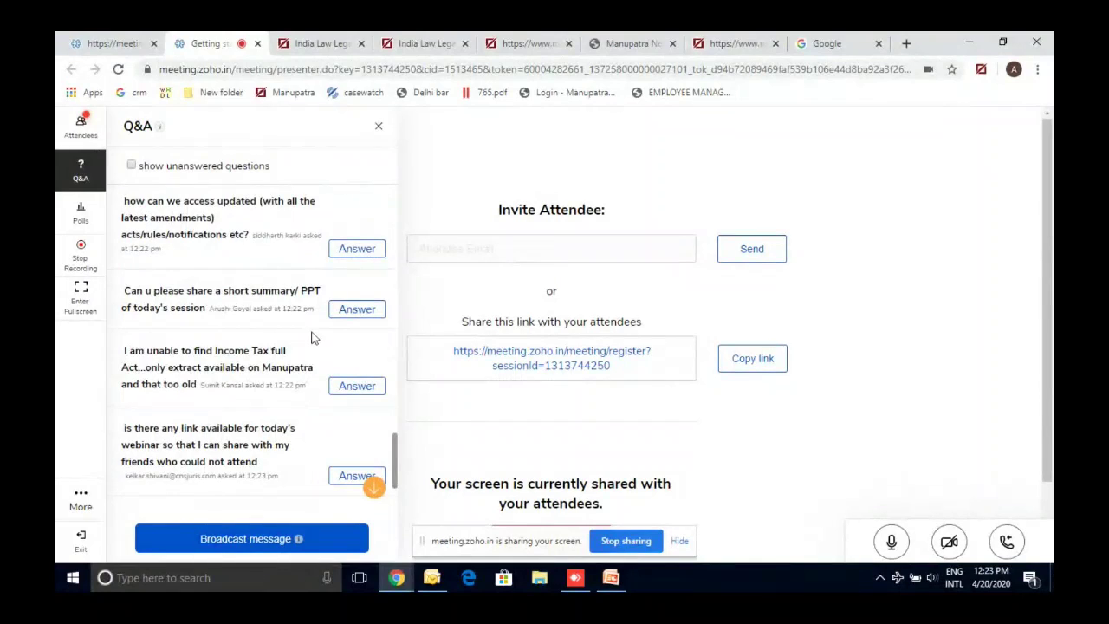
# Look through the open Manupatra pages up to the Tata Cellular judgment comparison, and return to the meeting's Q&A for newer questions.
pyautogui.click(491, 45)
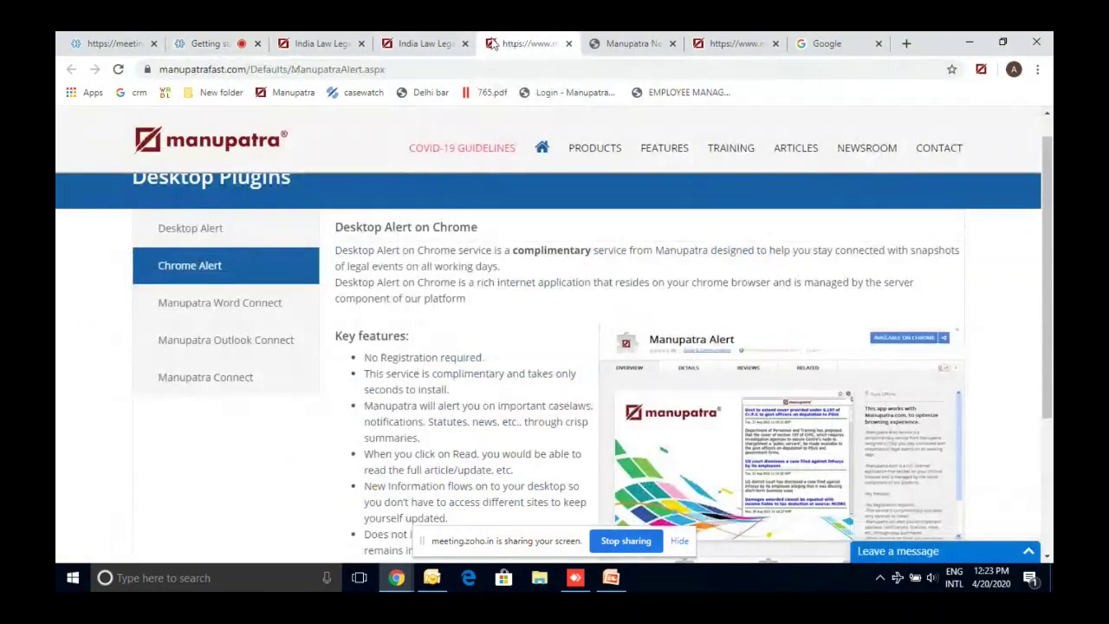
pyautogui.click(424, 43)
pyautogui.click(321, 43)
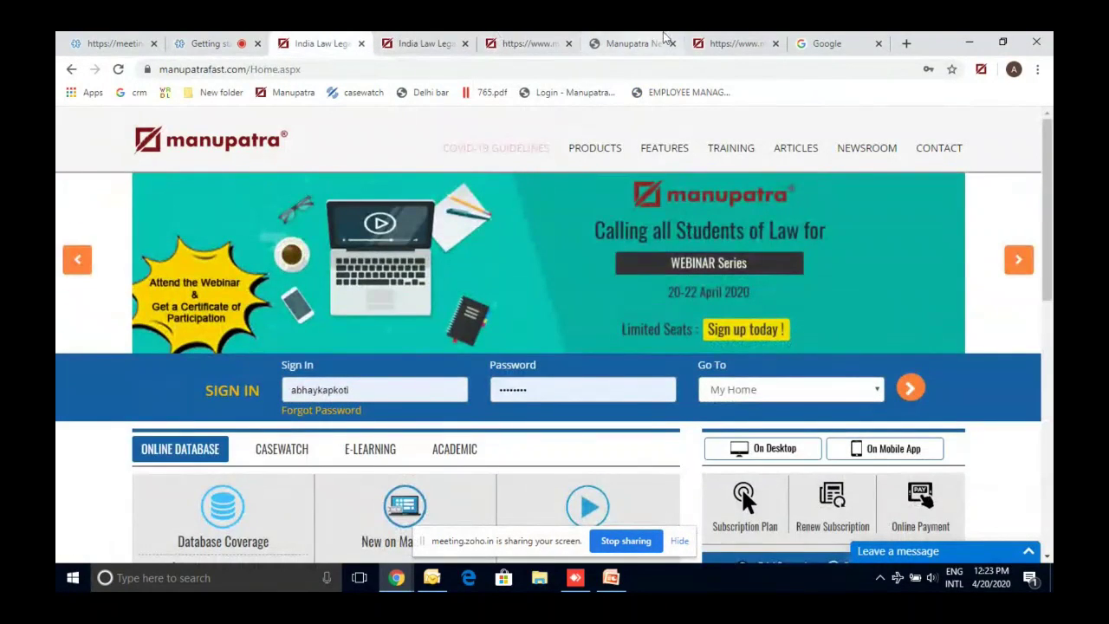
pyautogui.click(728, 41)
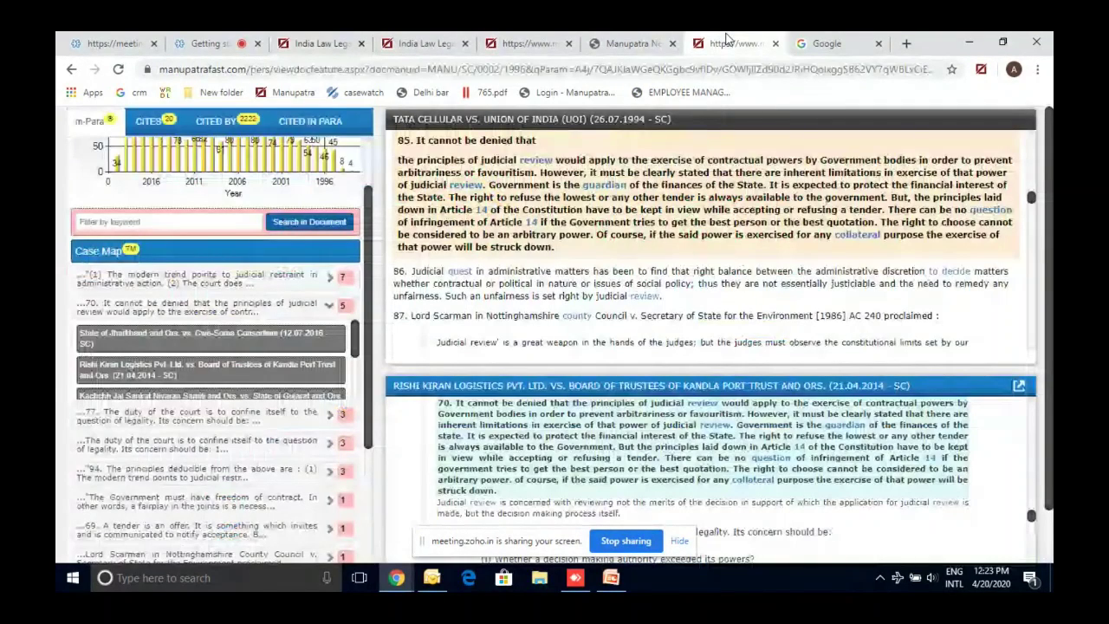
pyautogui.click(212, 43)
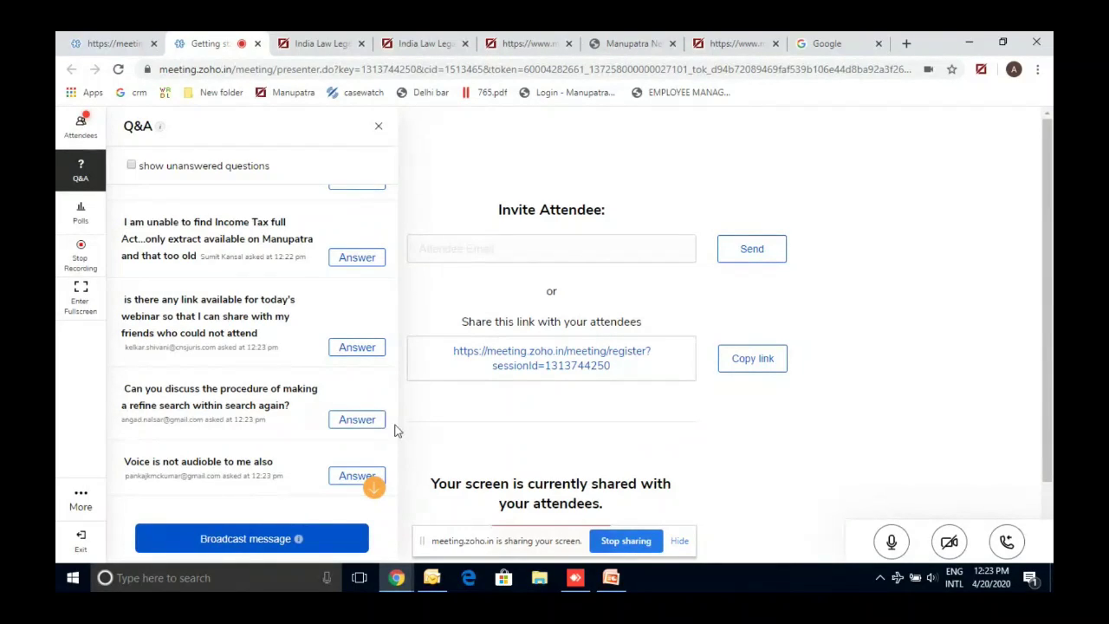
pyautogui.scroll(-2, 286, 486)
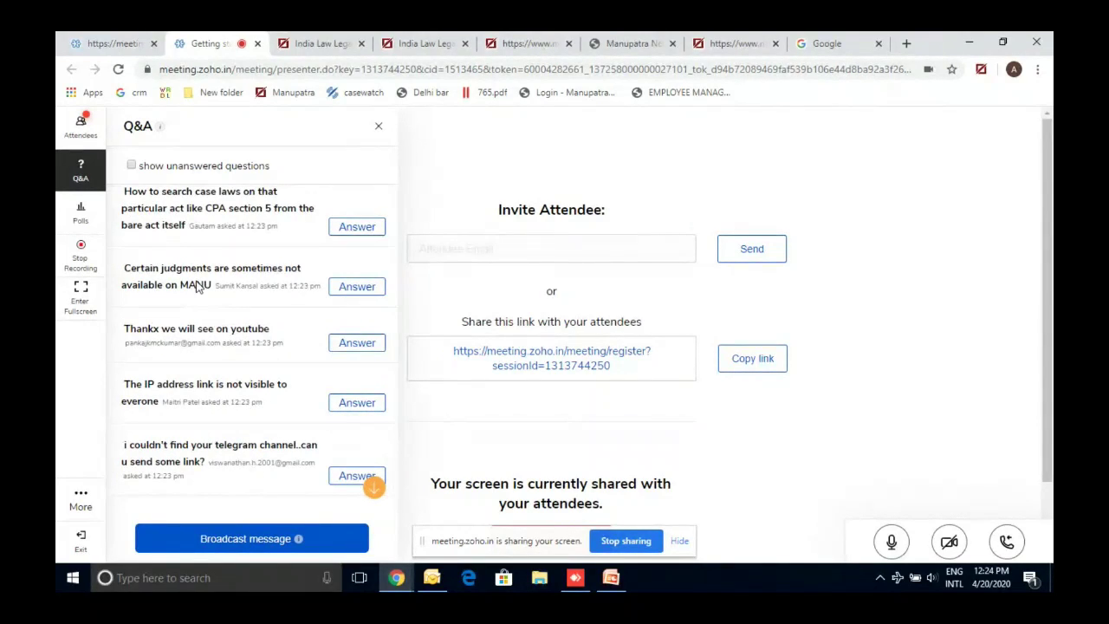
# Switch to PowerPoint, show slide 5 with the contact details for suggestions, and return to the meeting's Q&A in Chrome.
pyautogui.click(610, 577)
pyautogui.scroll(-3, 208, 512)
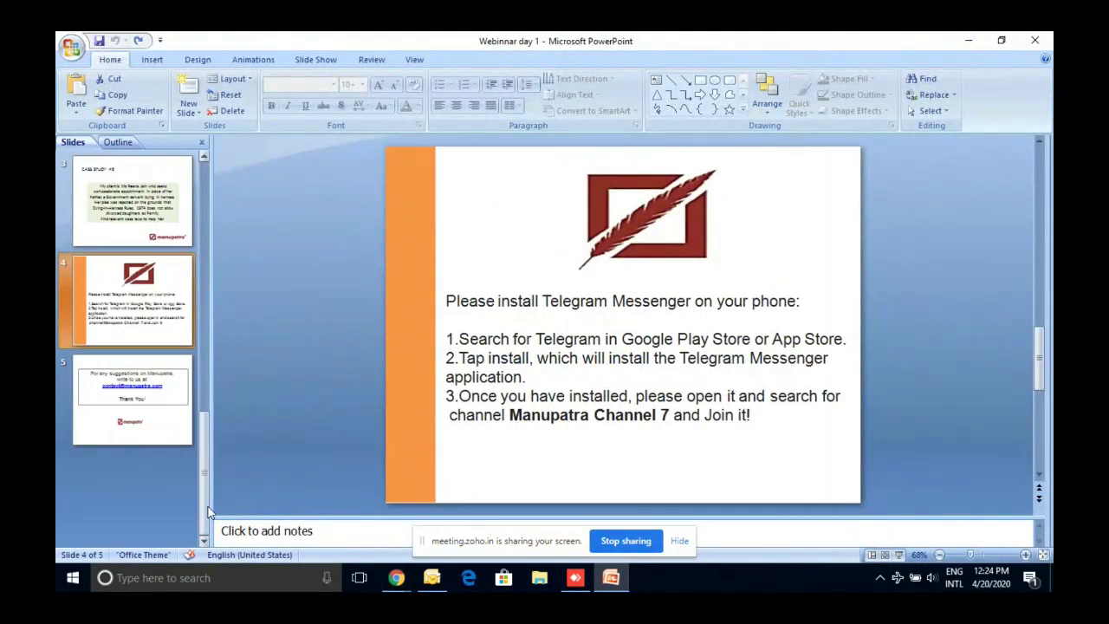
pyautogui.scroll(-2, 586, 398)
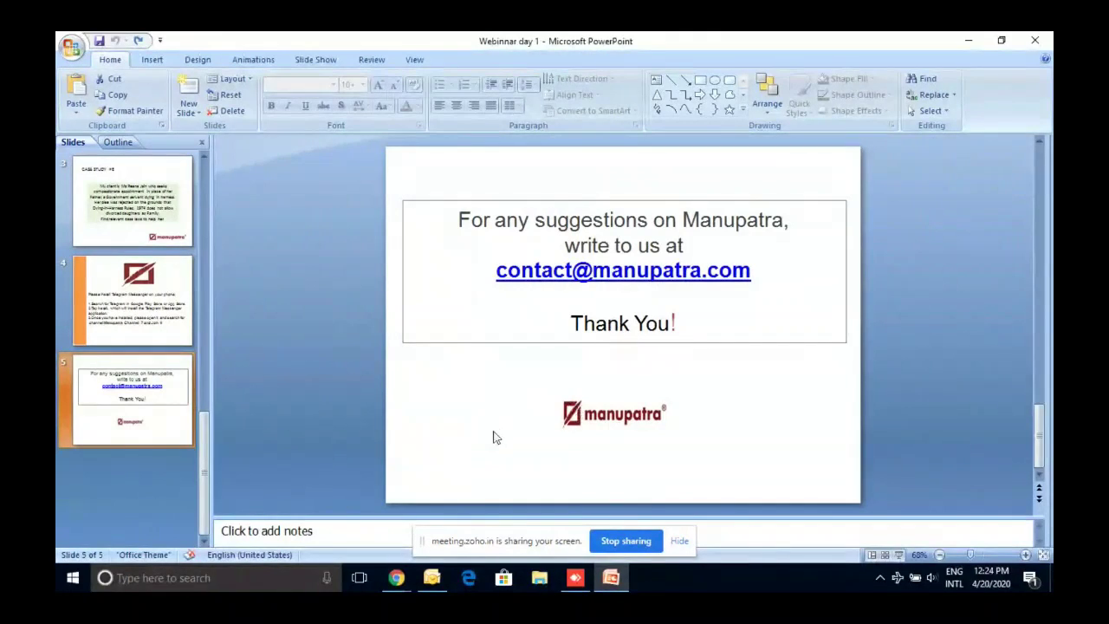
pyautogui.moveTo(396, 577)
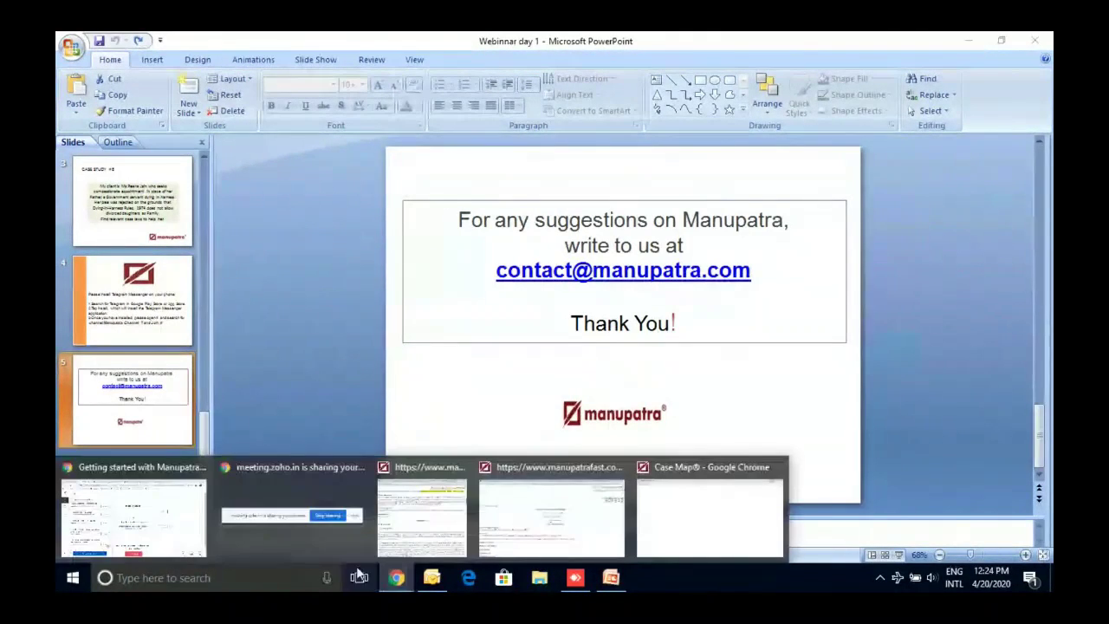
pyautogui.click(332, 543)
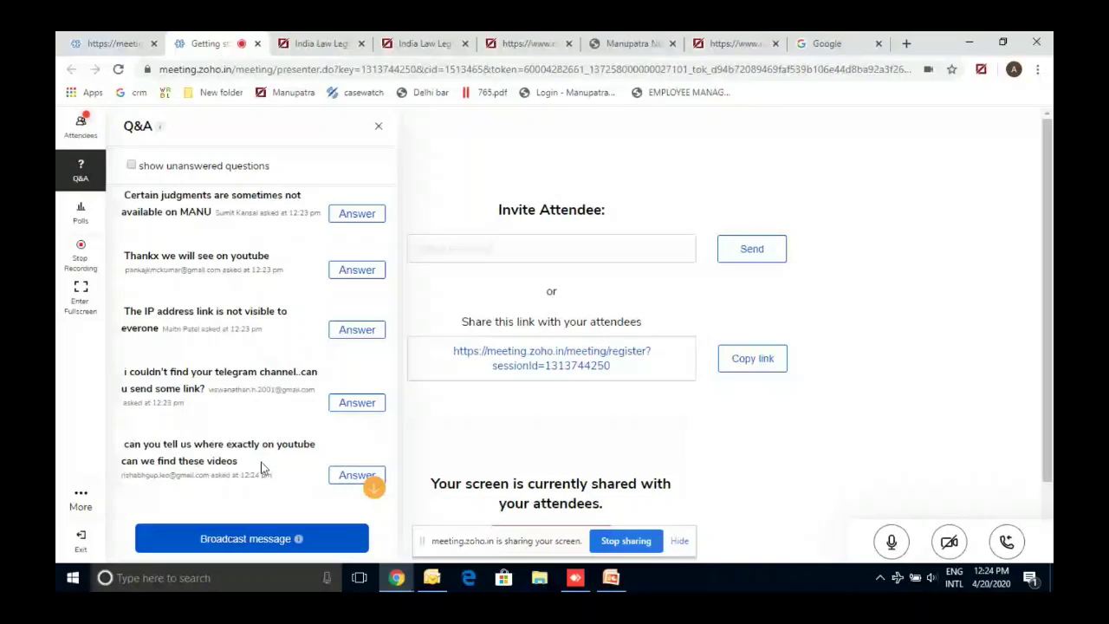
# Open youtube.com in a new tab, search for "manupatra", and open the subscribed Manupatra channel.
pyautogui.click(904, 42)
pyautogui.write('youtube.com')
pyautogui.press('Return')
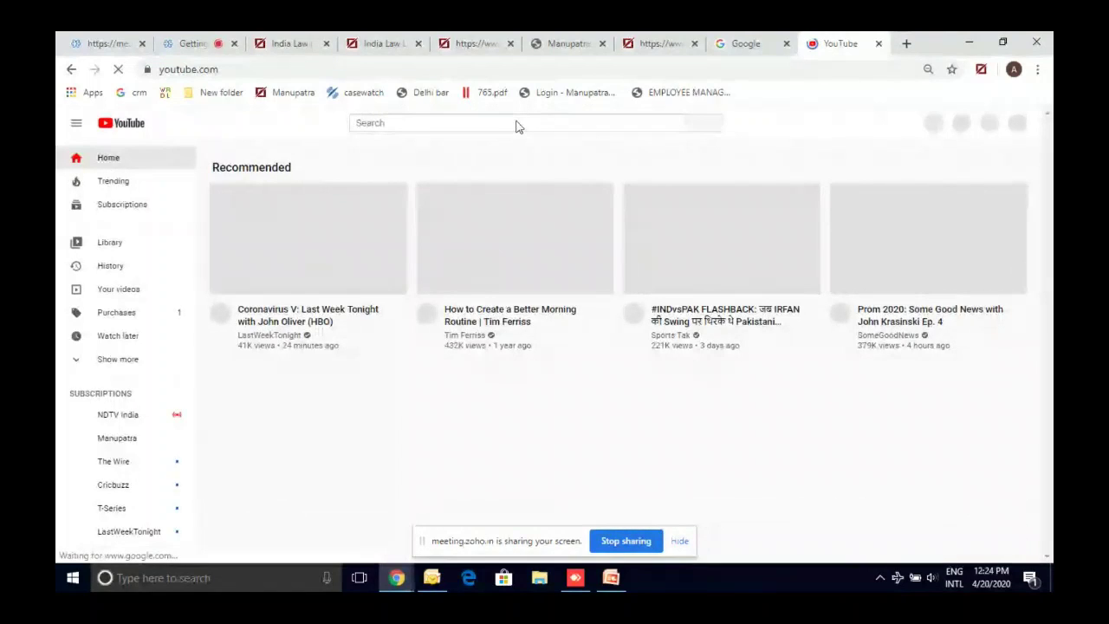
pyautogui.click(504, 124)
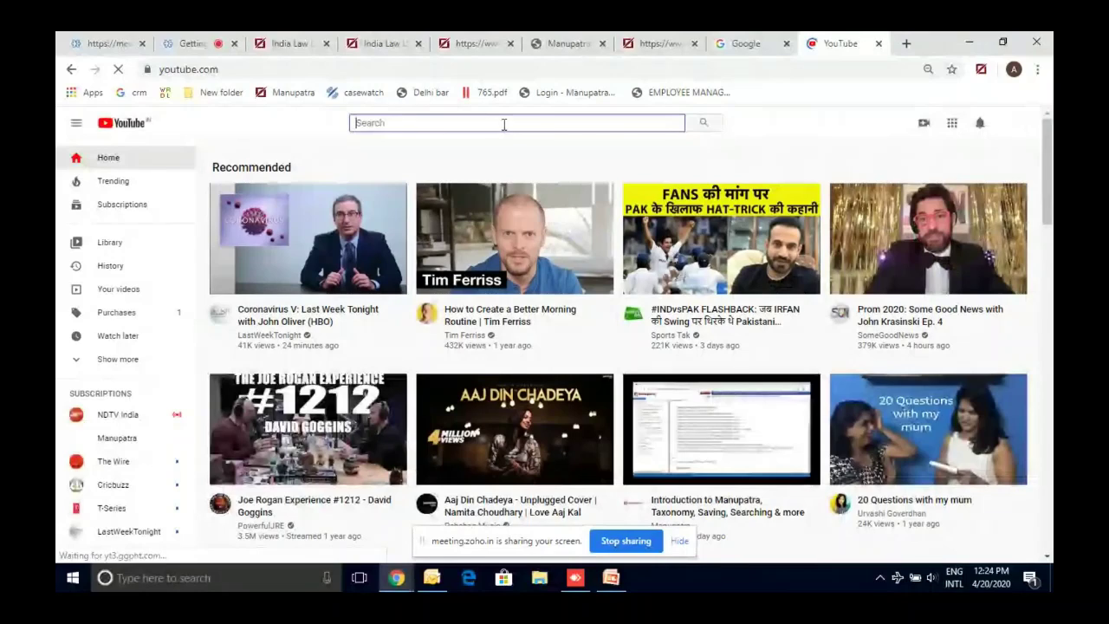
pyautogui.write('manupatra')
pyautogui.press('Return')
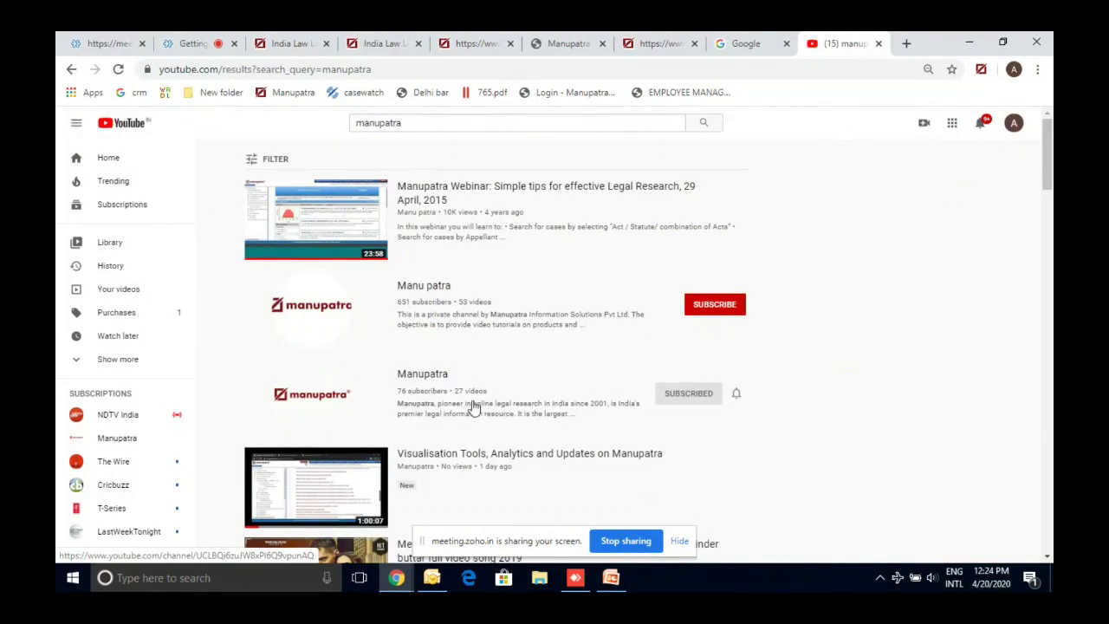
pyautogui.click(436, 383)
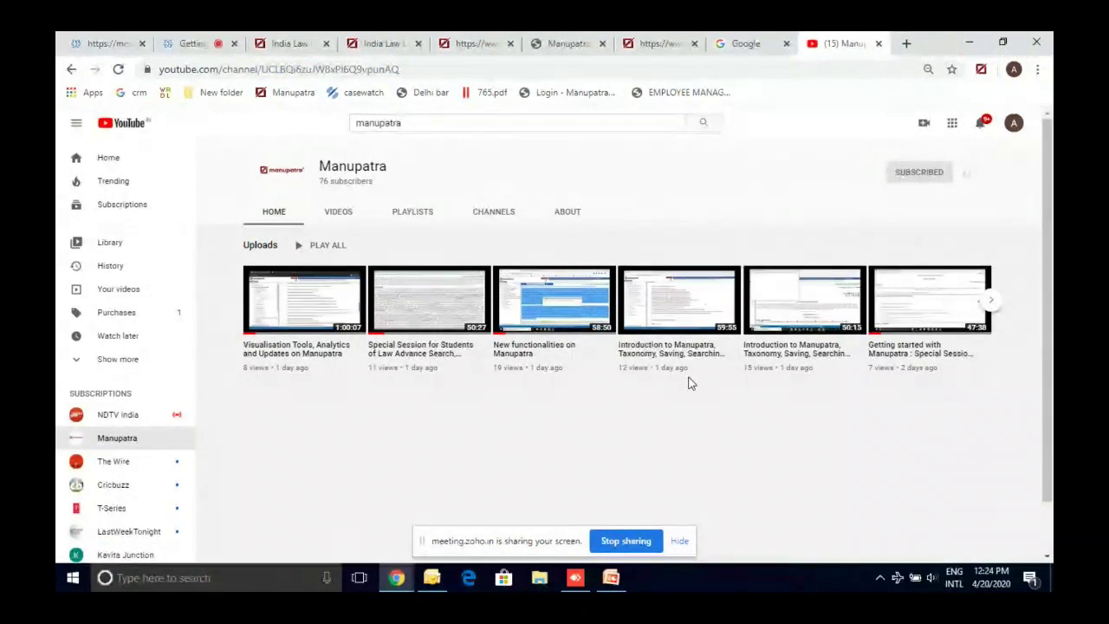
# Check the meeting's Q&A, show the Manupatra Channel 7 Telegram slide in PowerPoint, and return to read the latest questions.
pyautogui.click(192, 43)
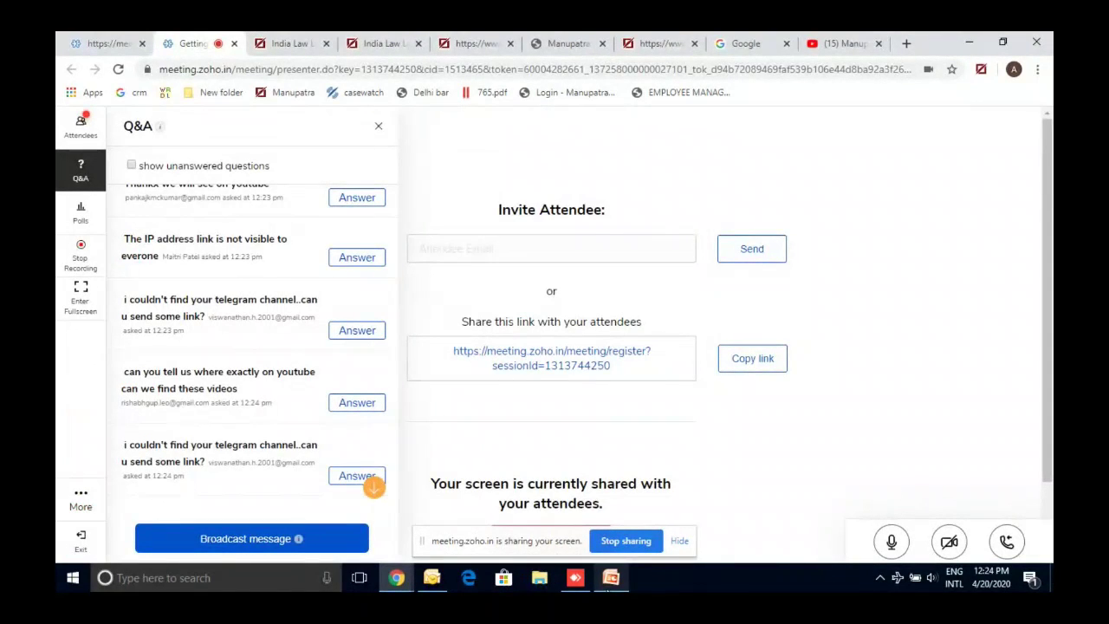
pyautogui.hotkey('alt', 'Tab')
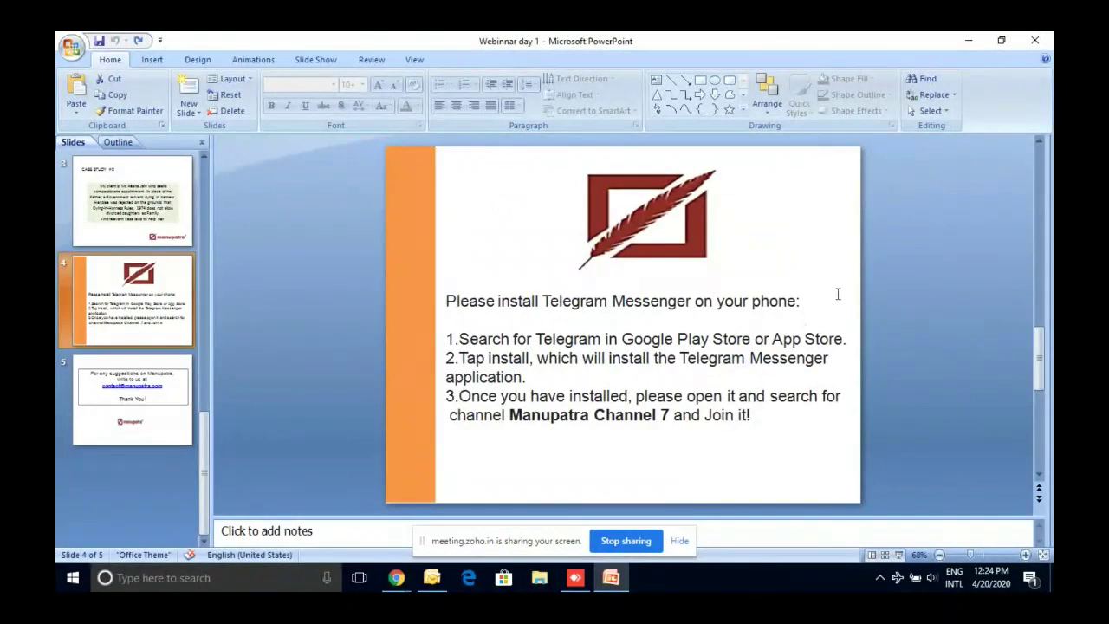
pyautogui.click(968, 43)
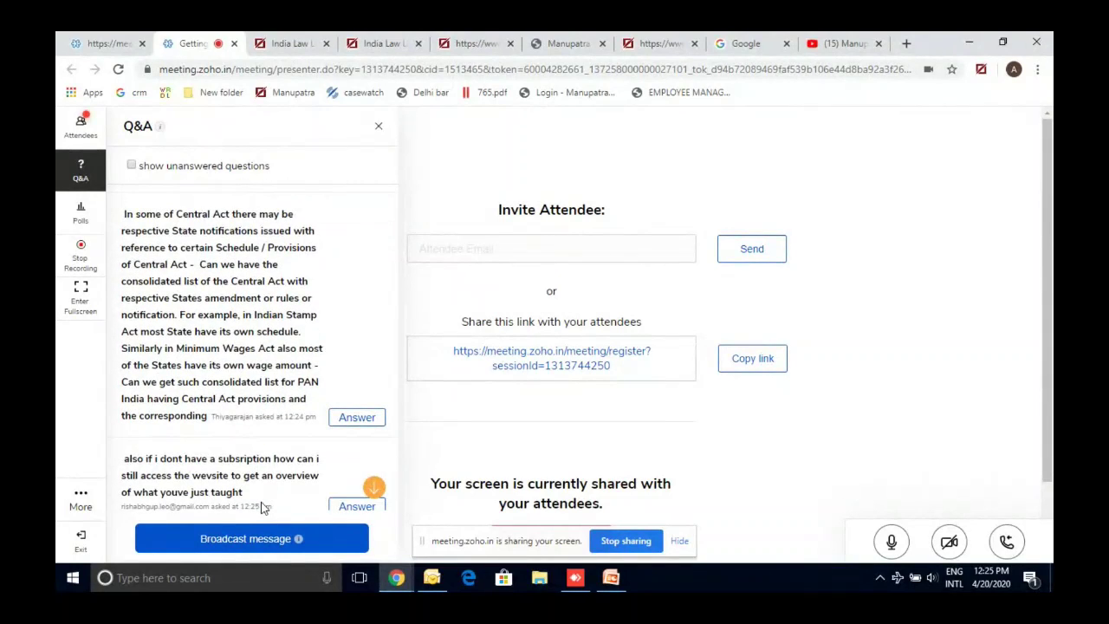
pyautogui.scroll(-1, 263, 508)
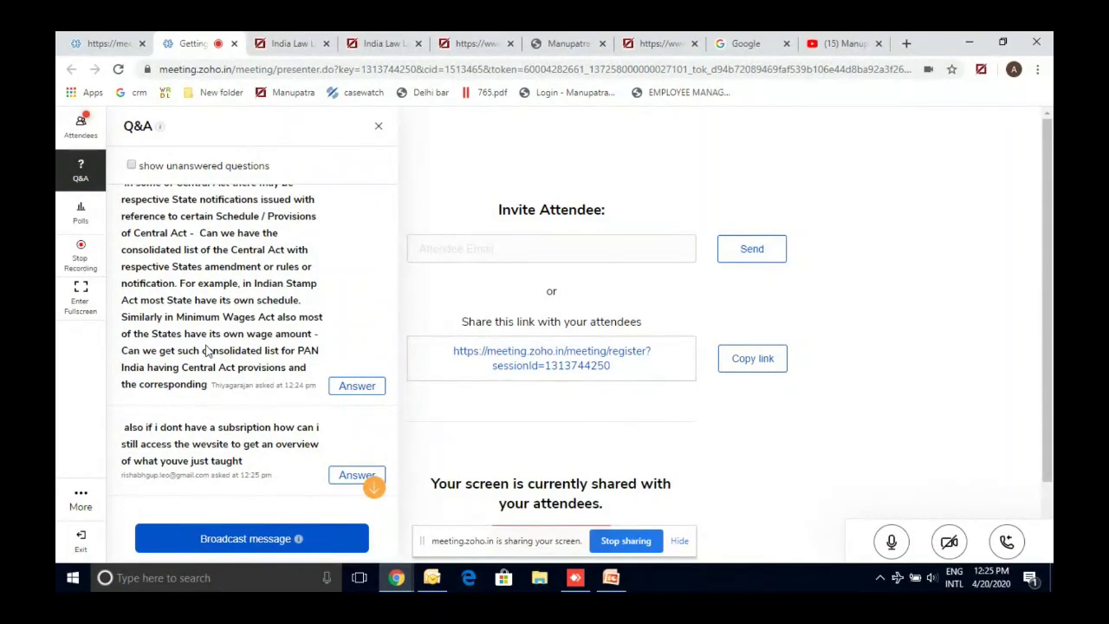
# Sign in to Manupatra with the prefilled credentials and open the Act Search form in Legal Search.
pyautogui.click(321, 52)
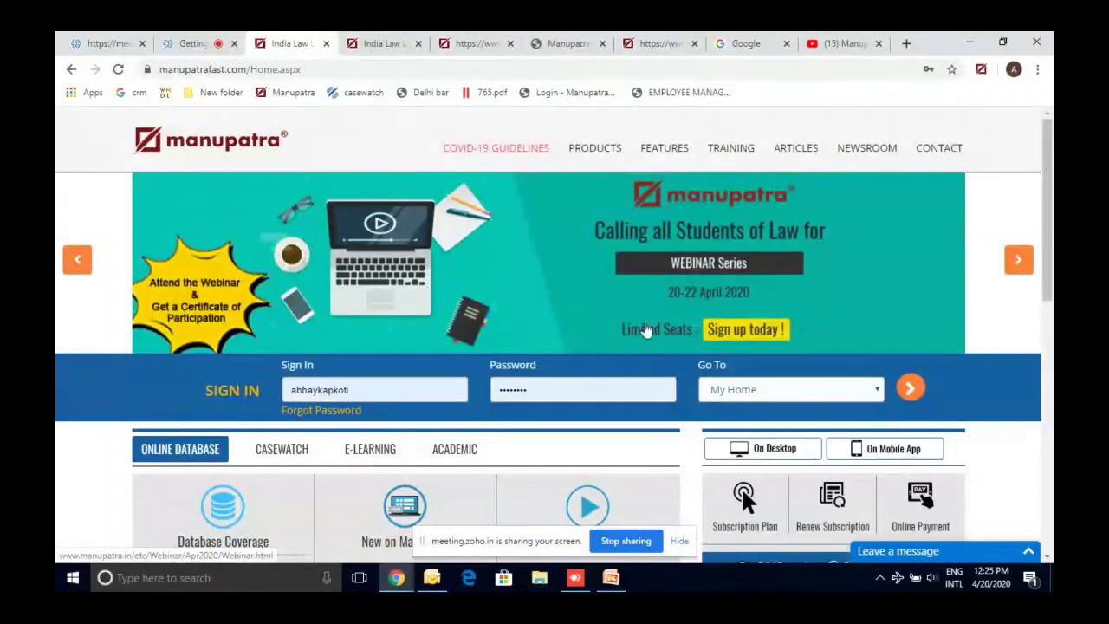
pyautogui.click(914, 390)
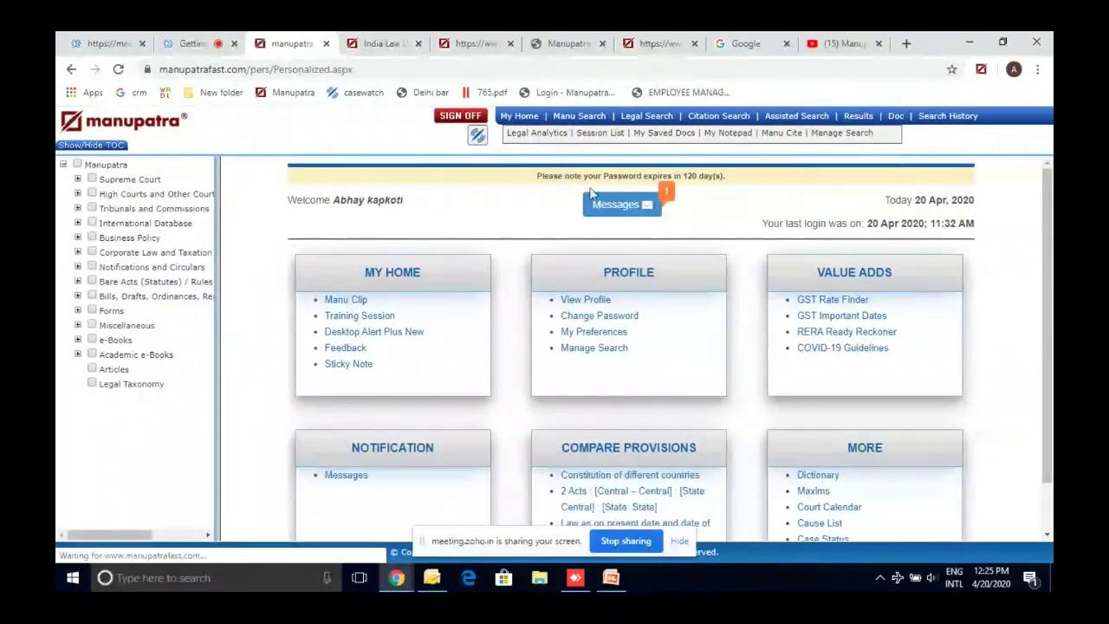
pyautogui.click(669, 117)
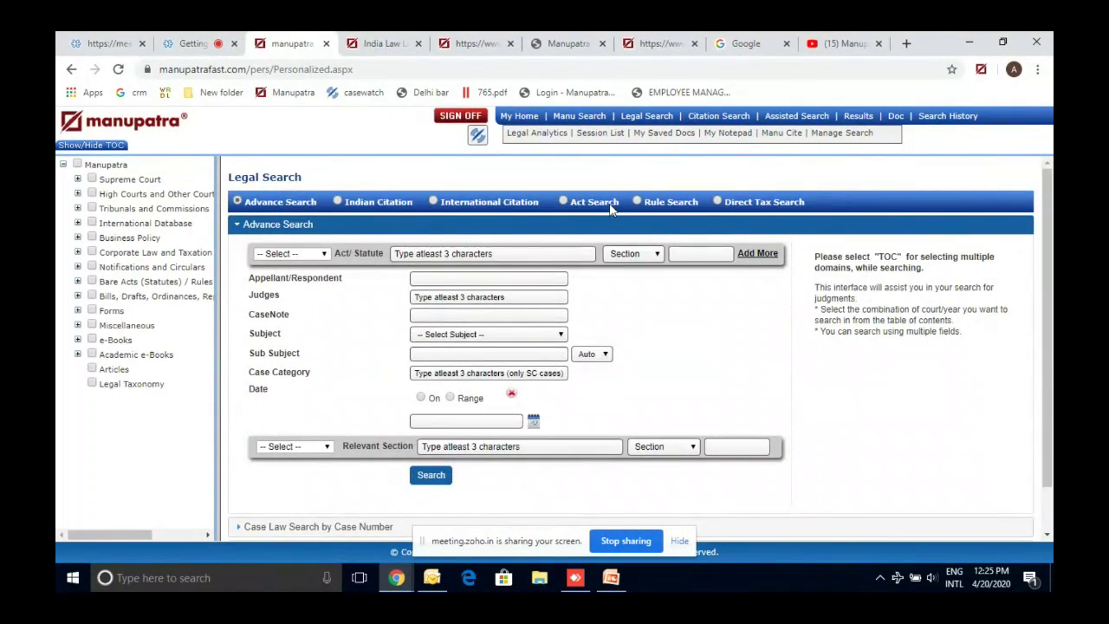
pyautogui.click(610, 205)
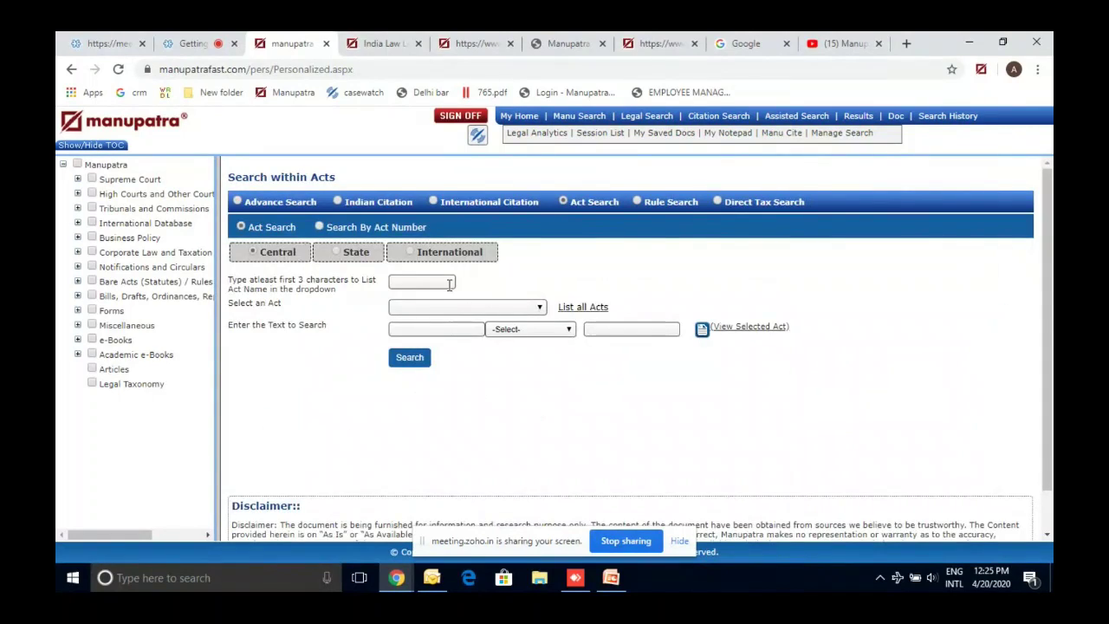
# Search the central Indian Stamp Act, 1899 for "delhi" and open its Delhi Schedule I in a maximised window.
pyautogui.click(449, 284)
pyautogui.write('stamp')
pyautogui.click(461, 310)
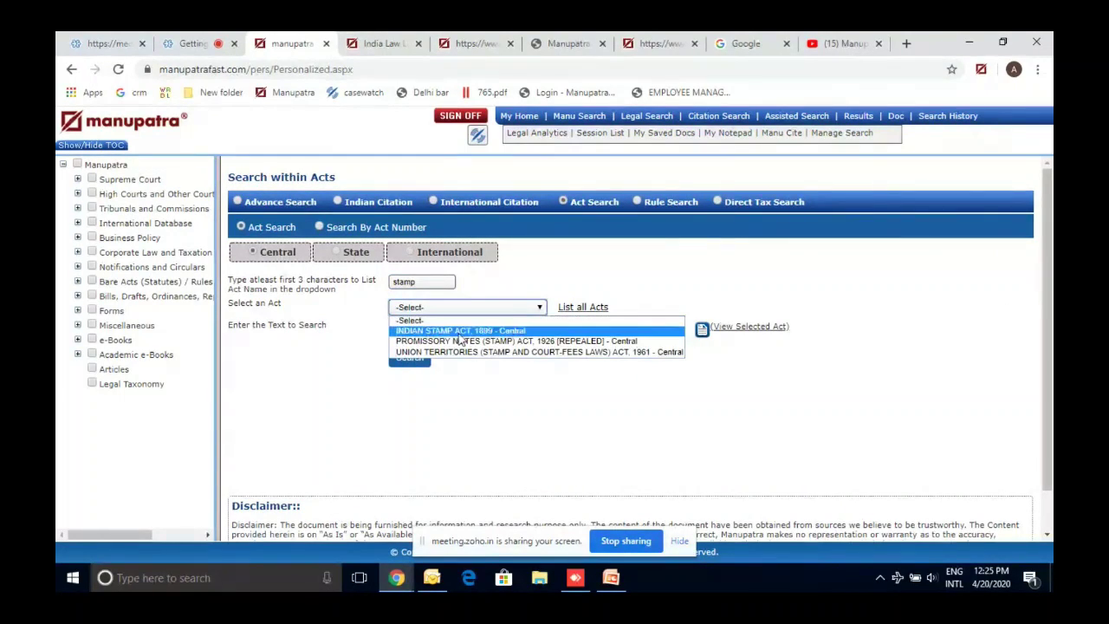
pyautogui.click(435, 330)
pyautogui.write('delh')
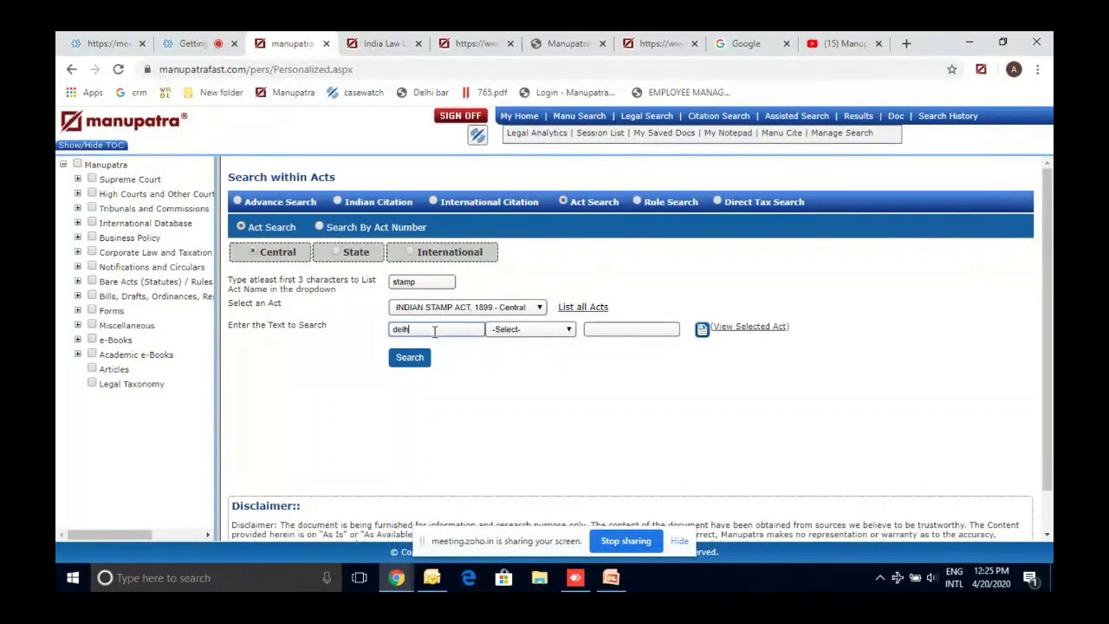
pyautogui.write('i')
pyautogui.press('Return')
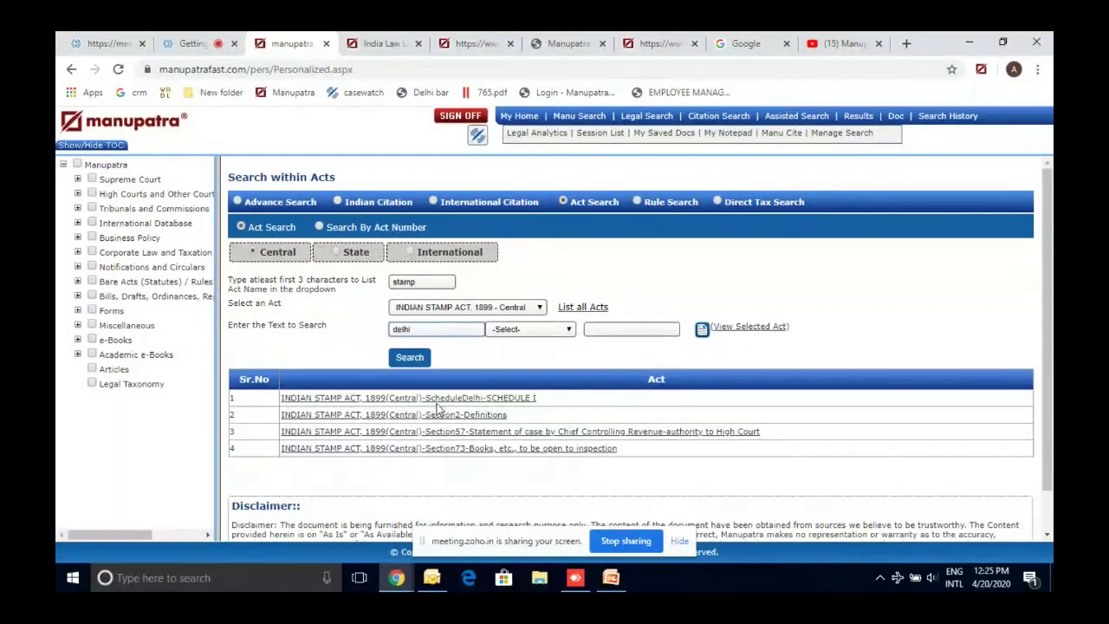
pyautogui.click(426, 400)
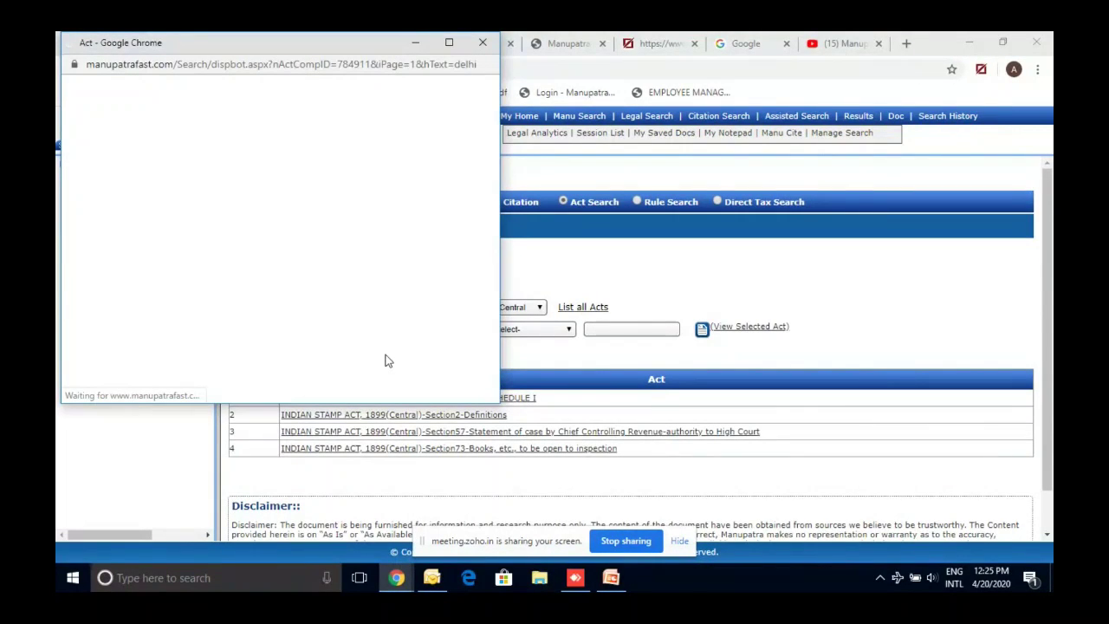
pyautogui.click(449, 43)
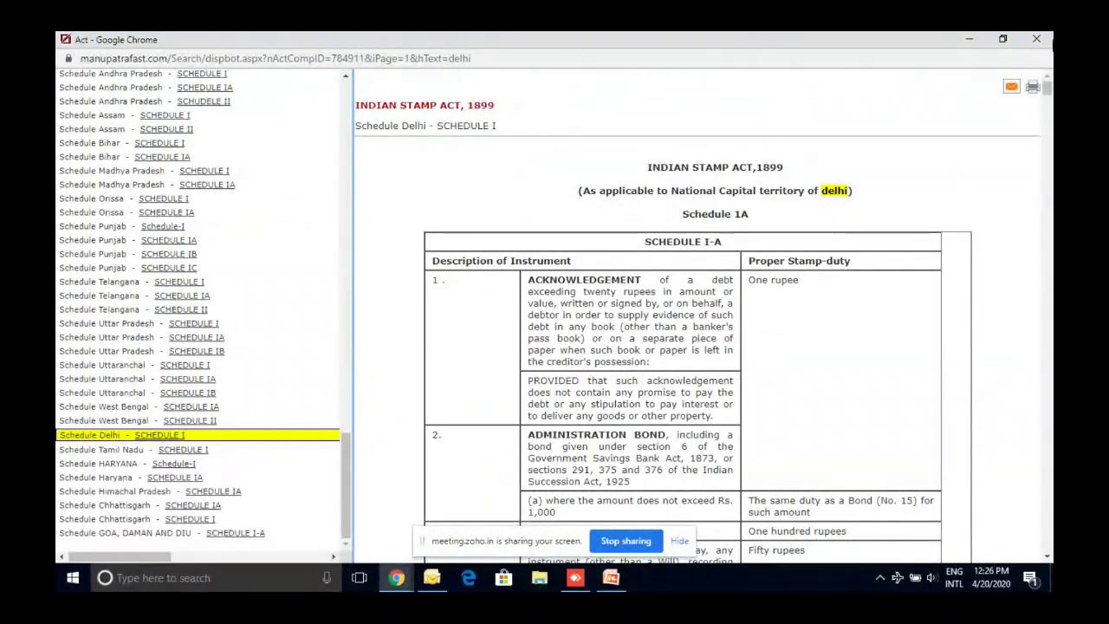
# Close the Indian Stamp Act window and read the newest attendee questions in the meeting's Q&A.
pyautogui.click(1036, 39)
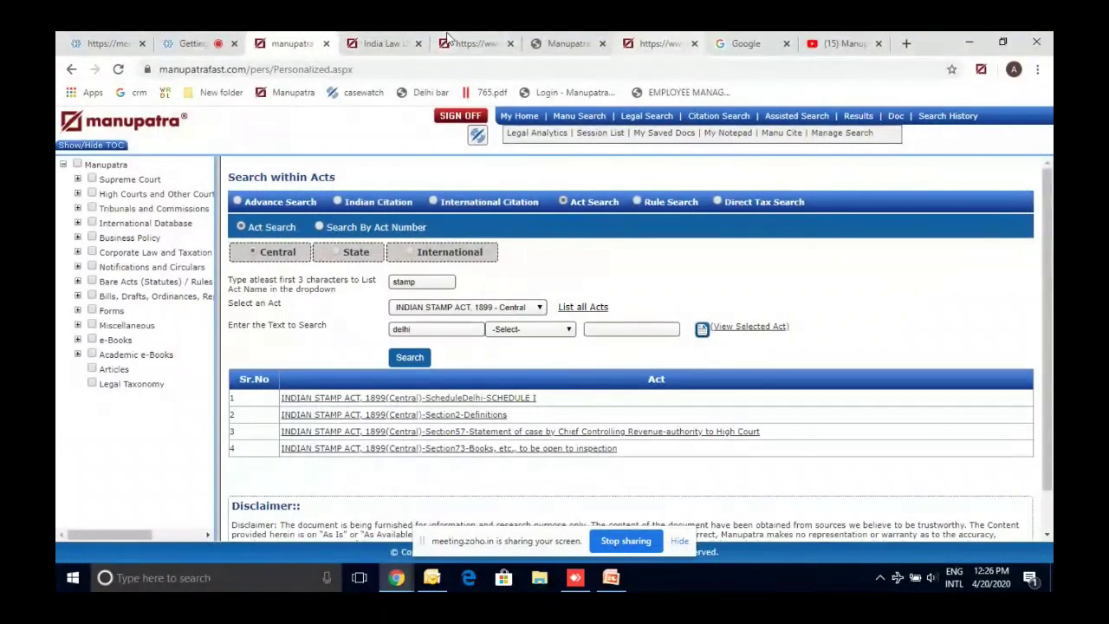
pyautogui.click(194, 43)
pyautogui.scroll(-3, 260, 364)
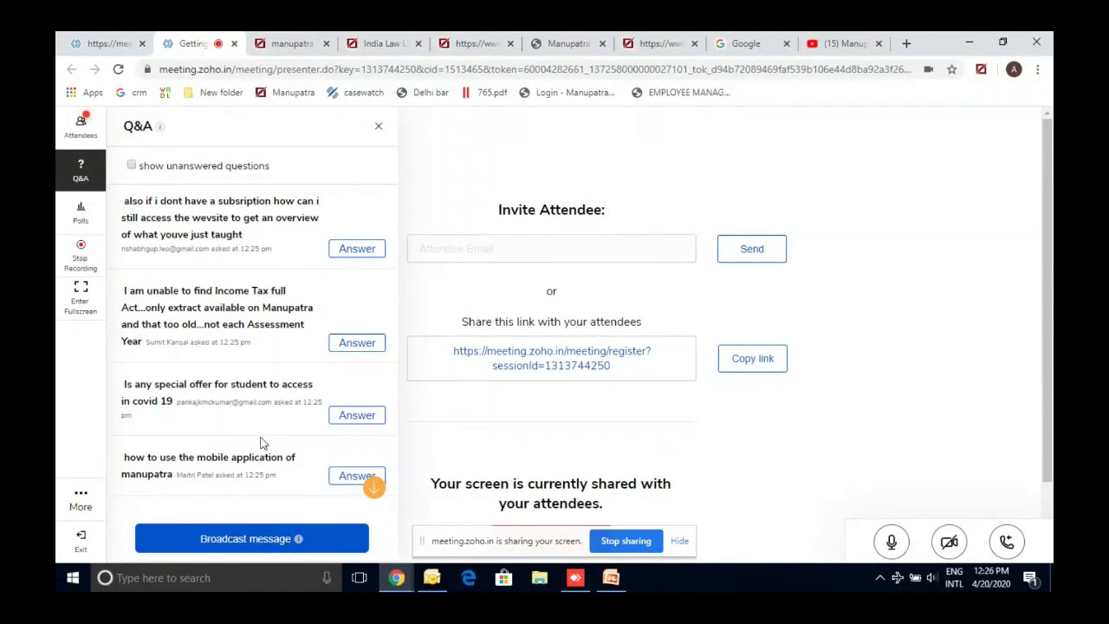
pyautogui.scroll(-1, 265, 444)
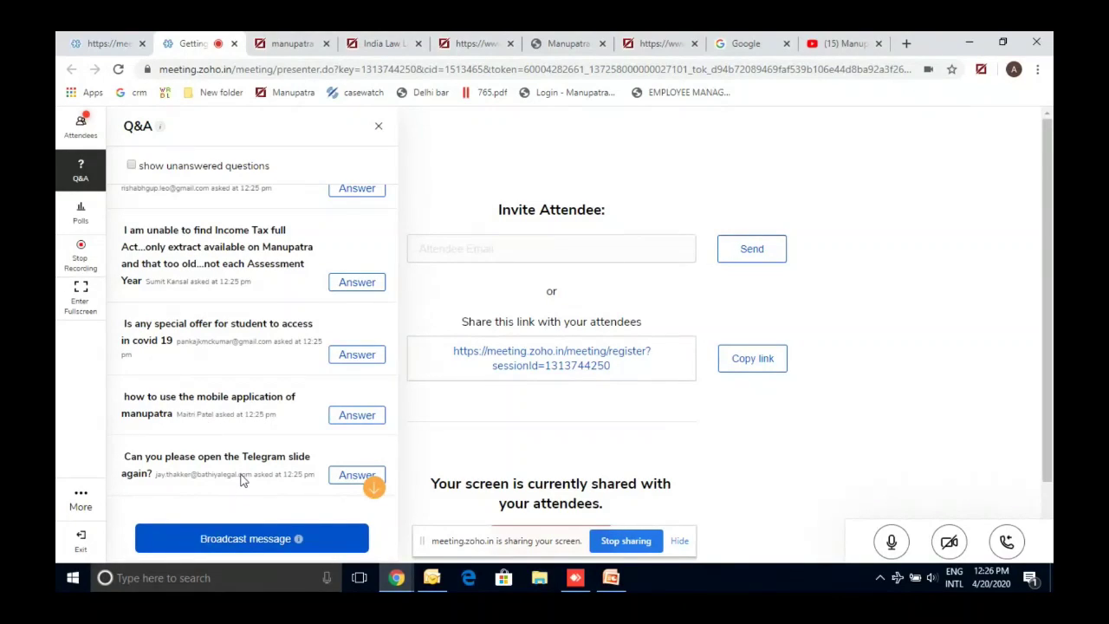
# Show the Telegram installation slide again in PowerPoint and return to the meeting's Q&A in Chrome to read further questions.
pyautogui.click(617, 579)
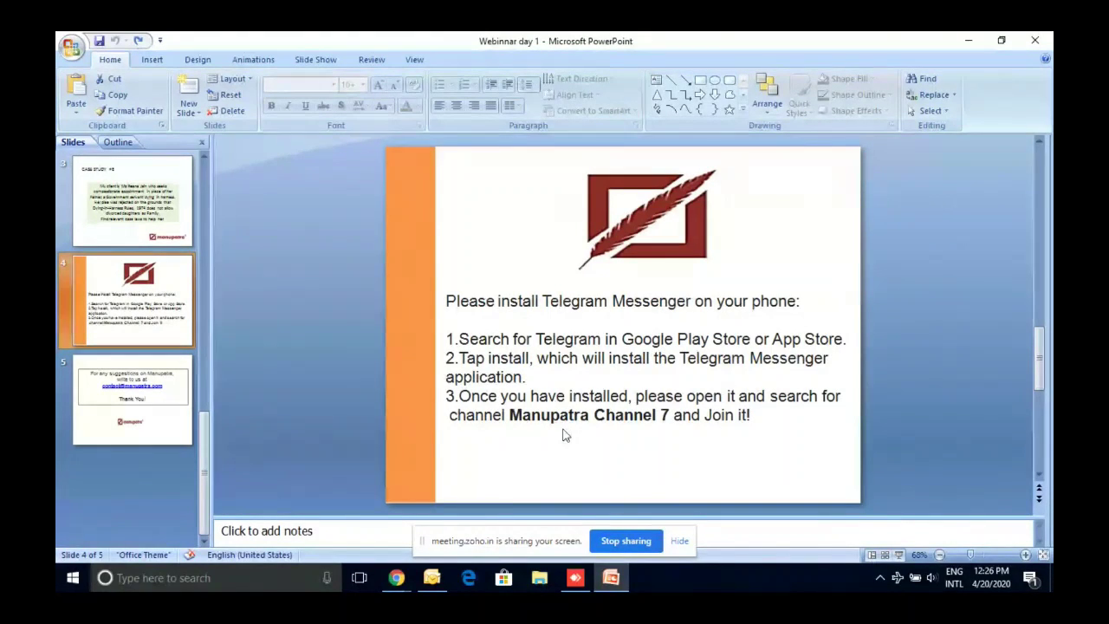
pyautogui.moveTo(394, 586)
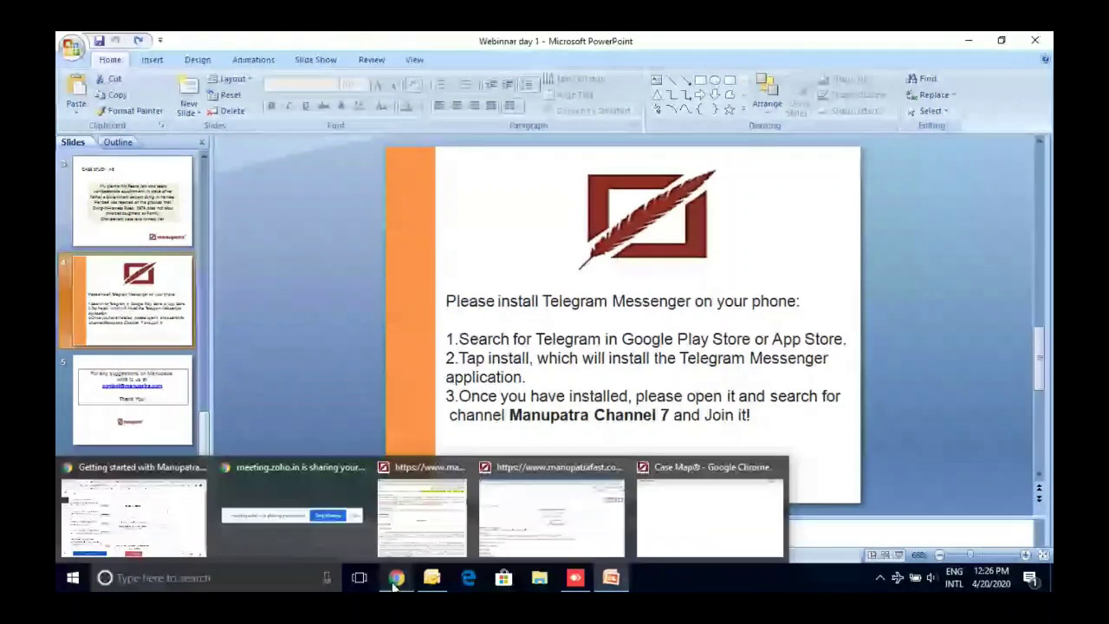
pyautogui.click(272, 552)
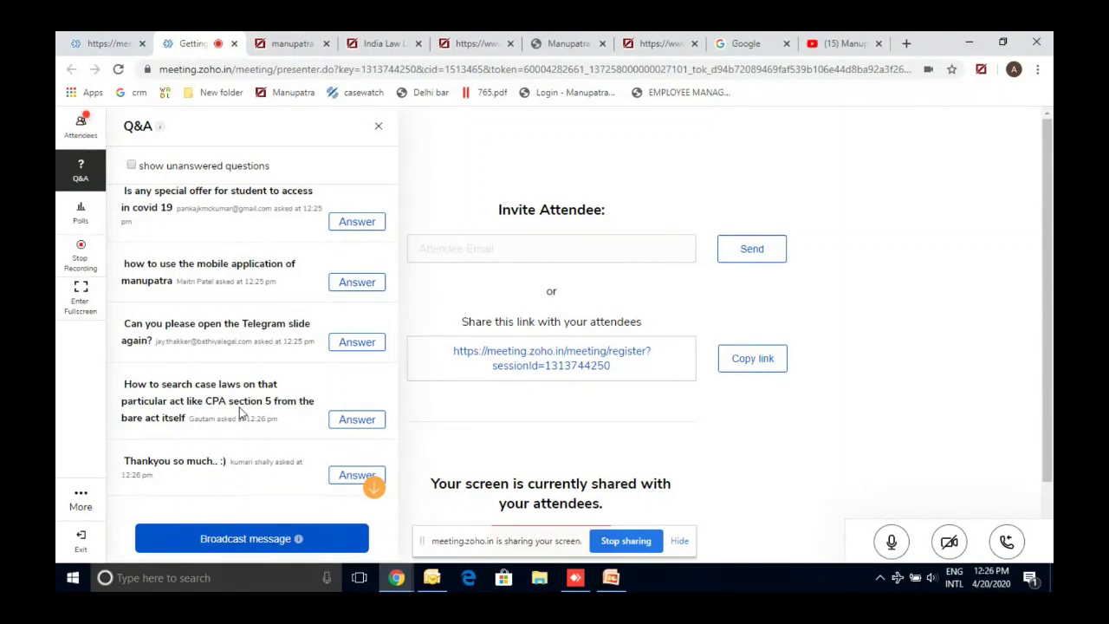
pyautogui.scroll(-1, 231, 411)
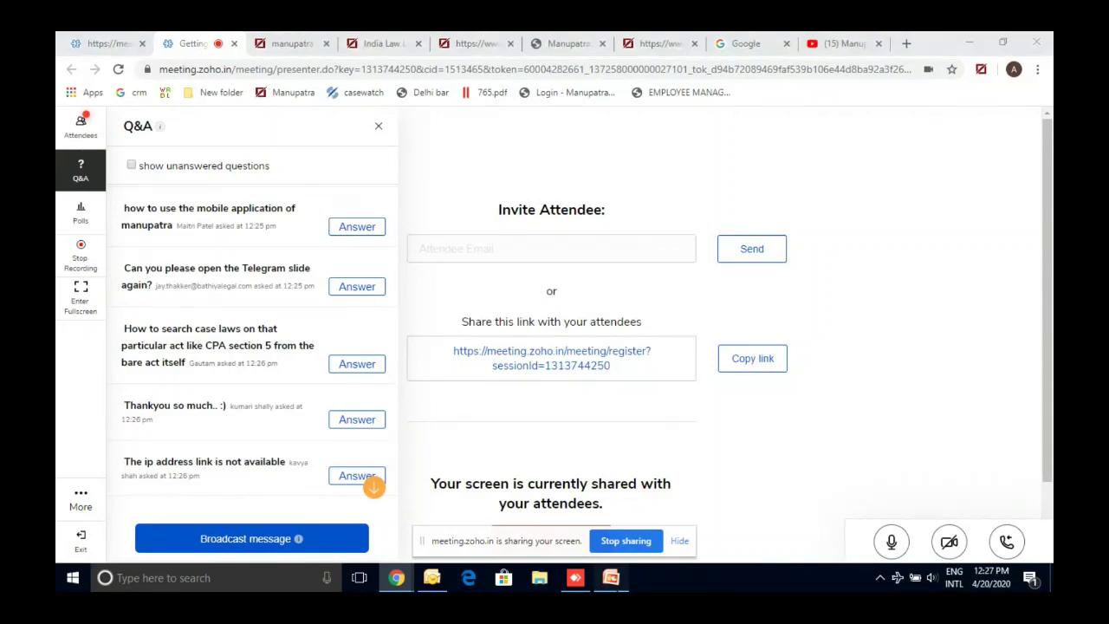
# Switch to PowerPoint, show the closing slide with the Manupatra contact address, and minimise the presentation.
pyautogui.hotkey('alt', 'Tab')
pyautogui.click(92, 403)
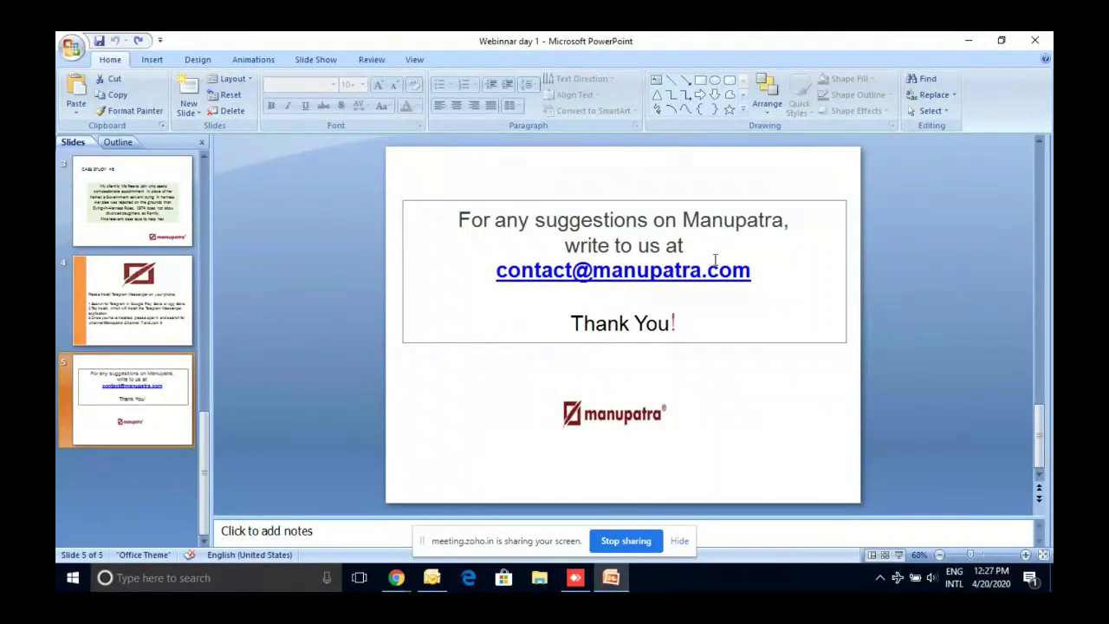
pyautogui.click(969, 41)
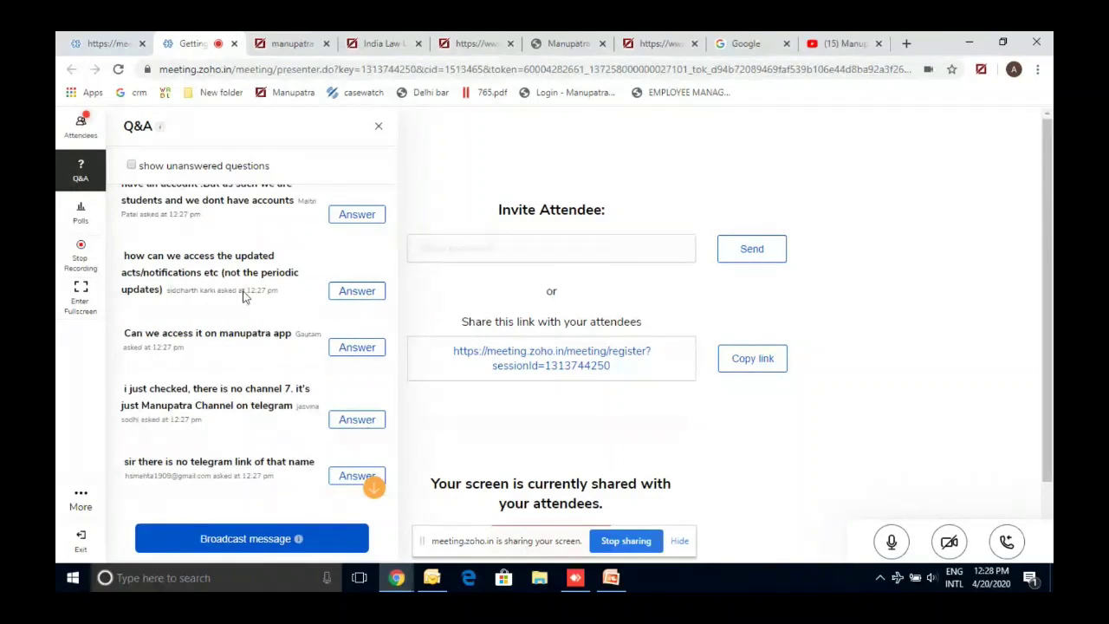
# View the Manupatra home page and the Chrome Alert page, and return to the Q&A to read newer questions.
pyautogui.click(382, 44)
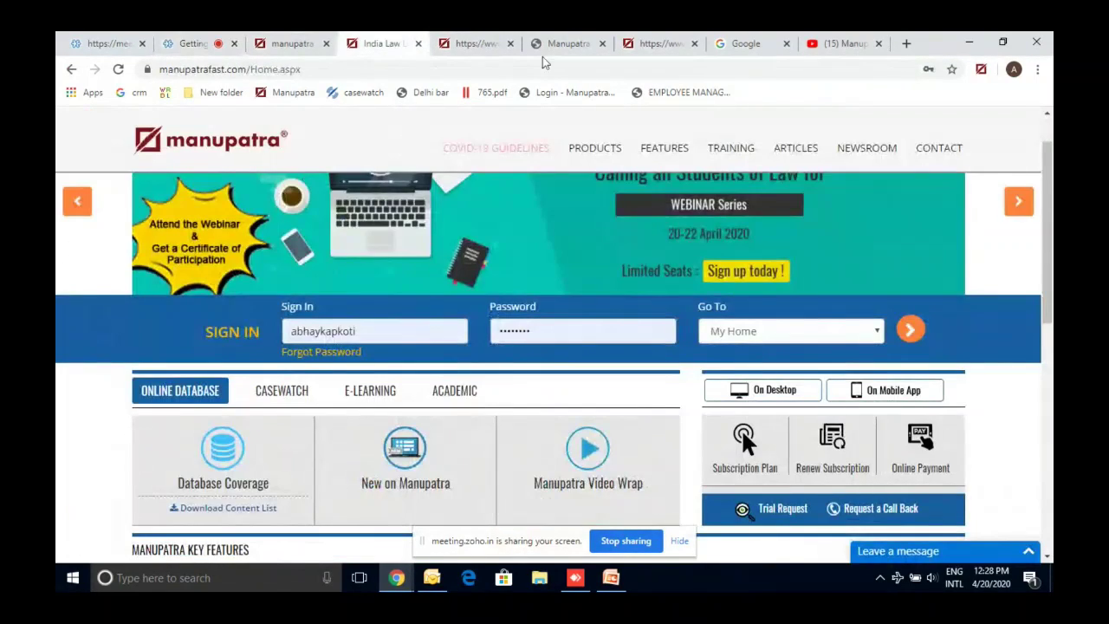
pyautogui.click(488, 41)
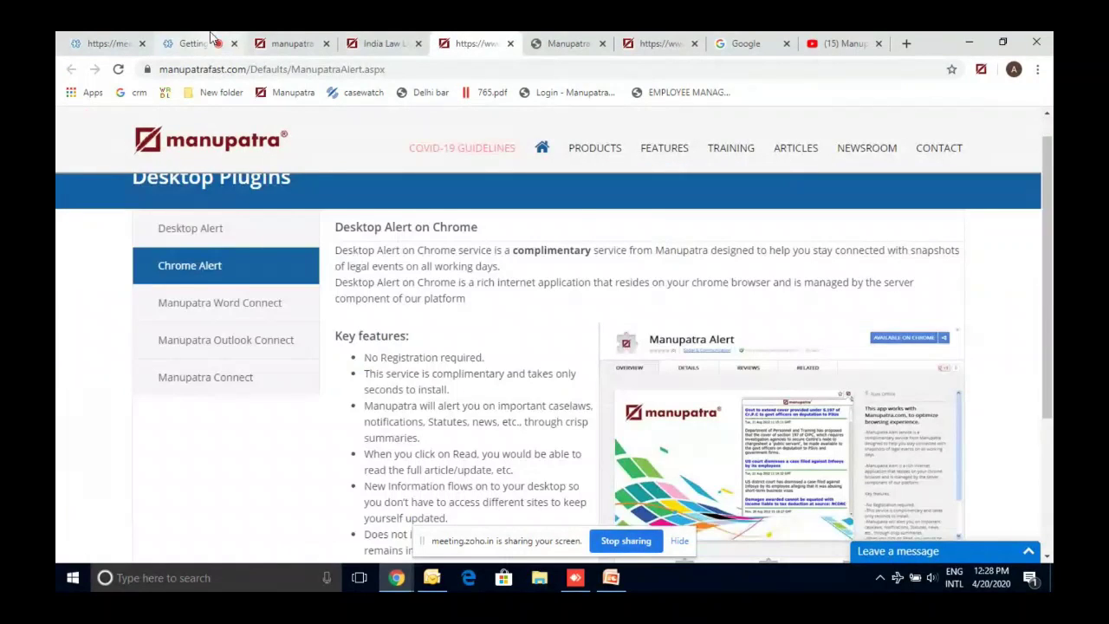
pyautogui.click(211, 39)
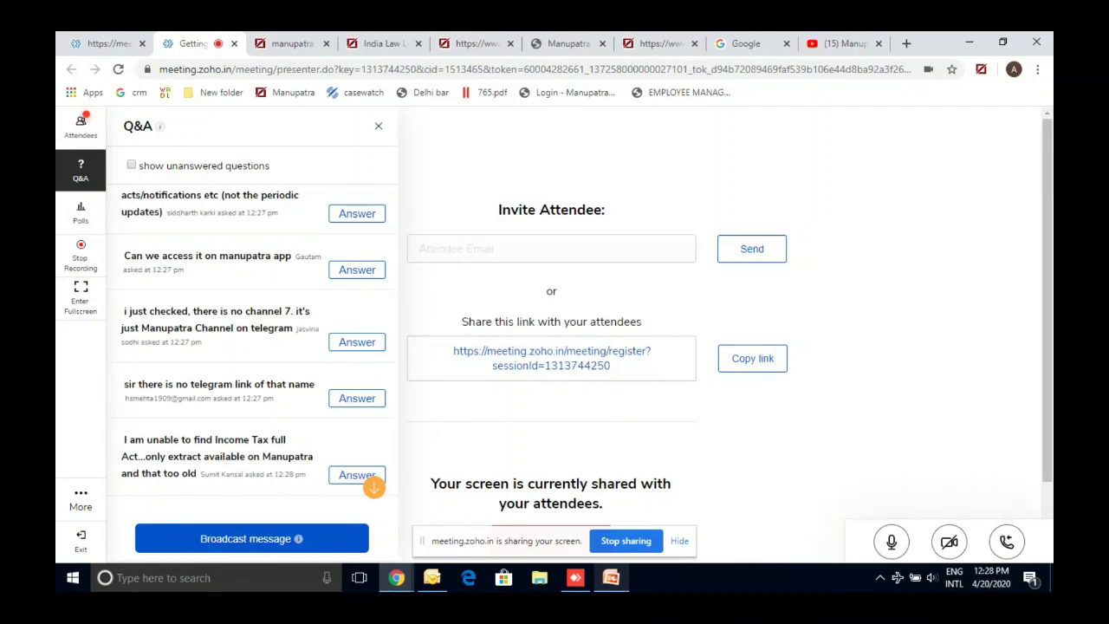
pyautogui.scroll(-2, 271, 422)
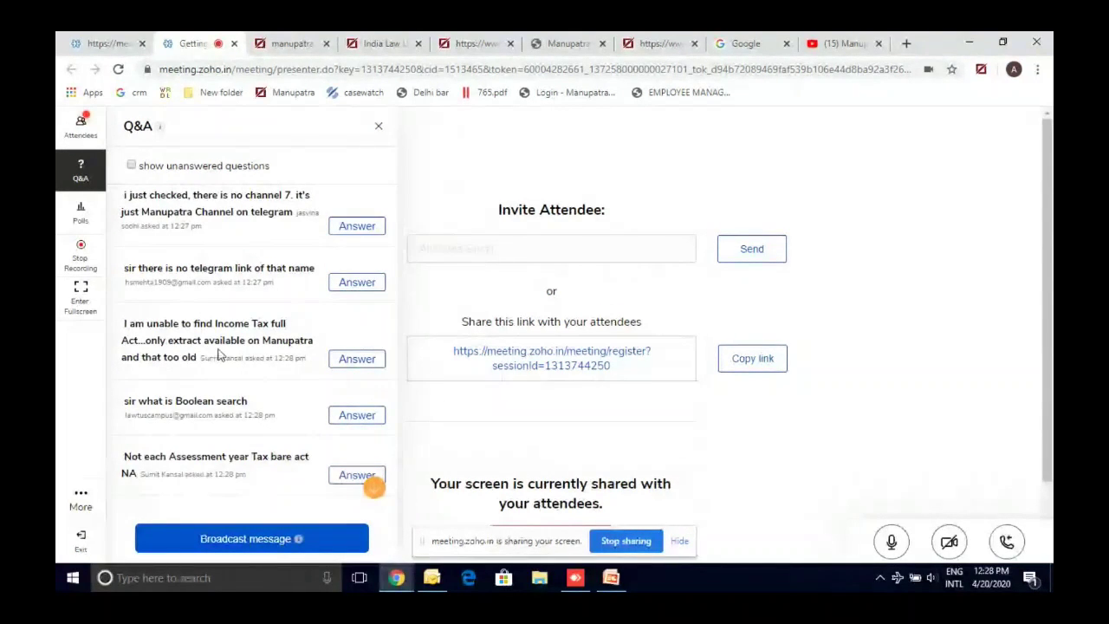
# Return to the signed-in Manupatra page, open the central Bare Acts Table of Contents, and list all central acts alphabetically.
pyautogui.click(364, 37)
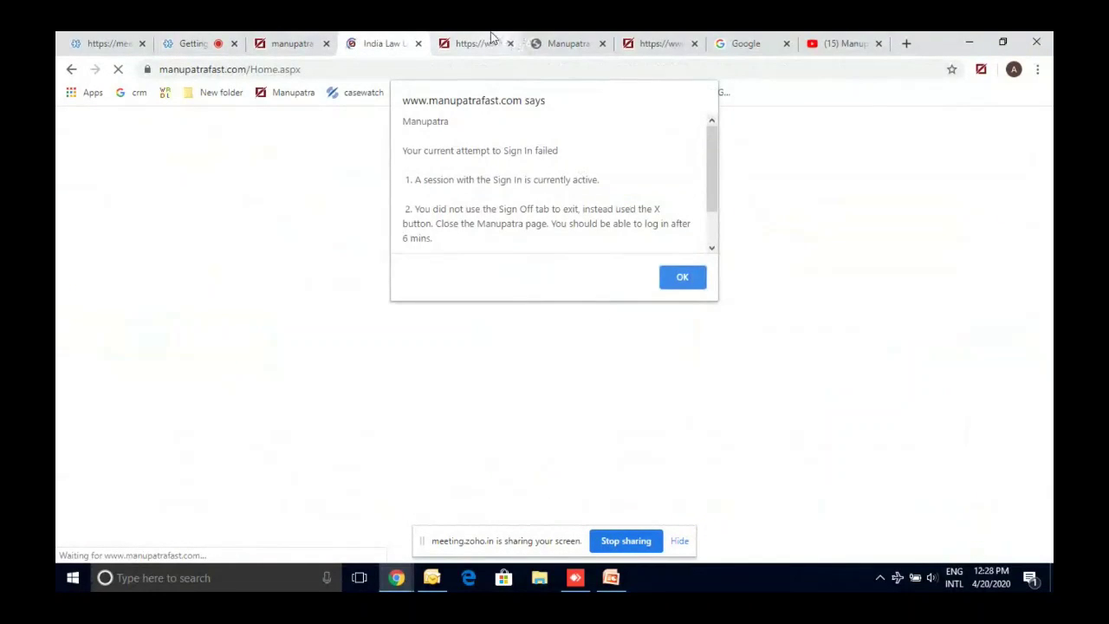
pyautogui.click(490, 39)
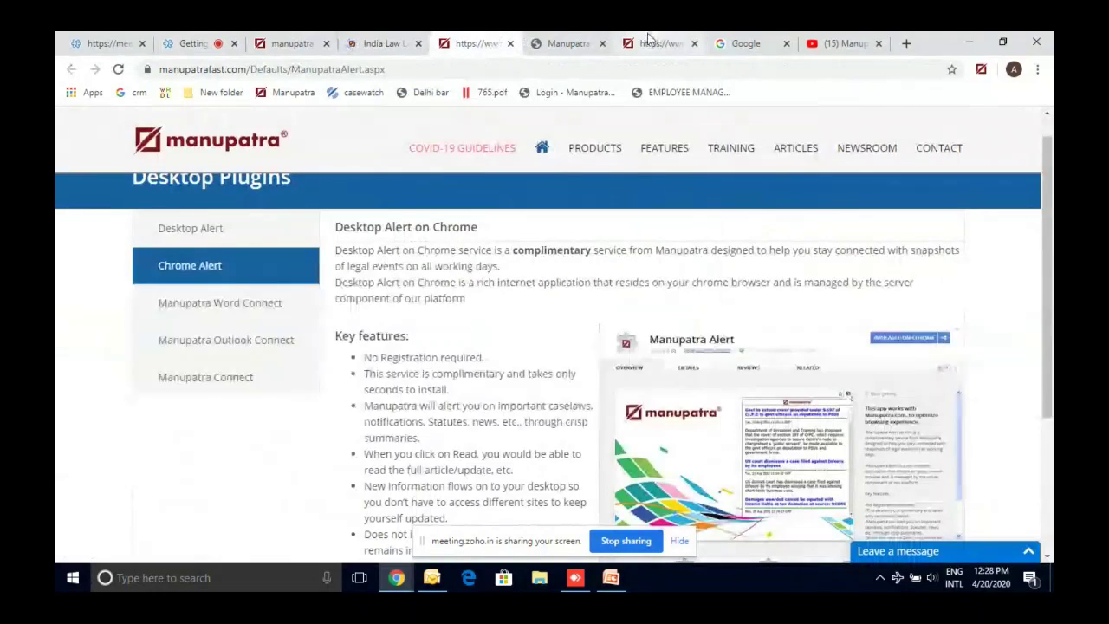
pyautogui.click(290, 43)
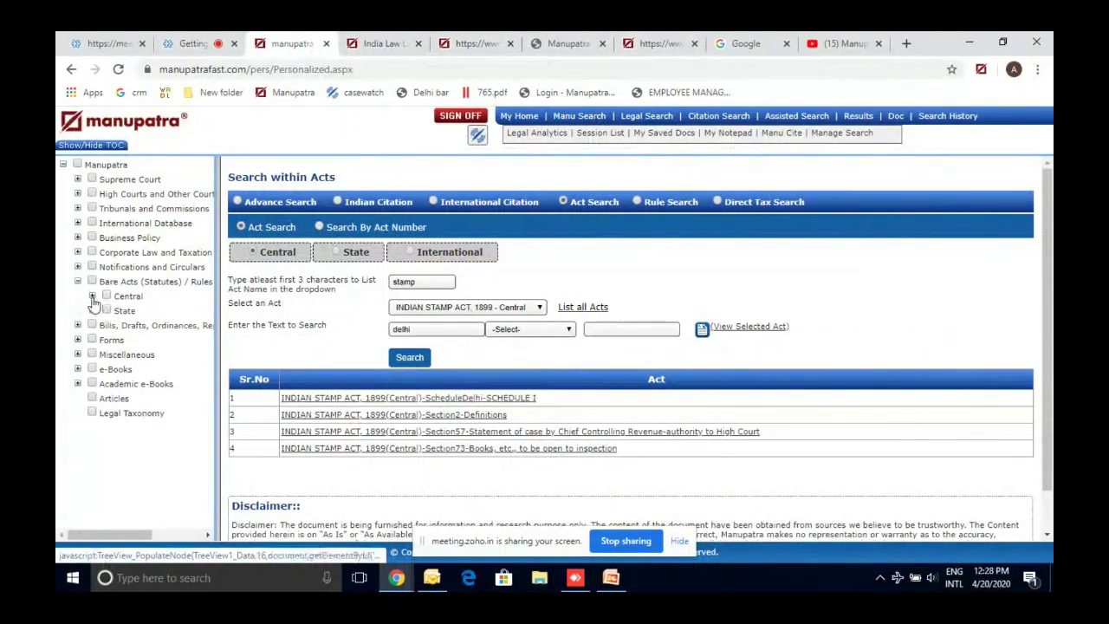
pyautogui.click(91, 296)
pyautogui.click(106, 310)
pyautogui.click(177, 325)
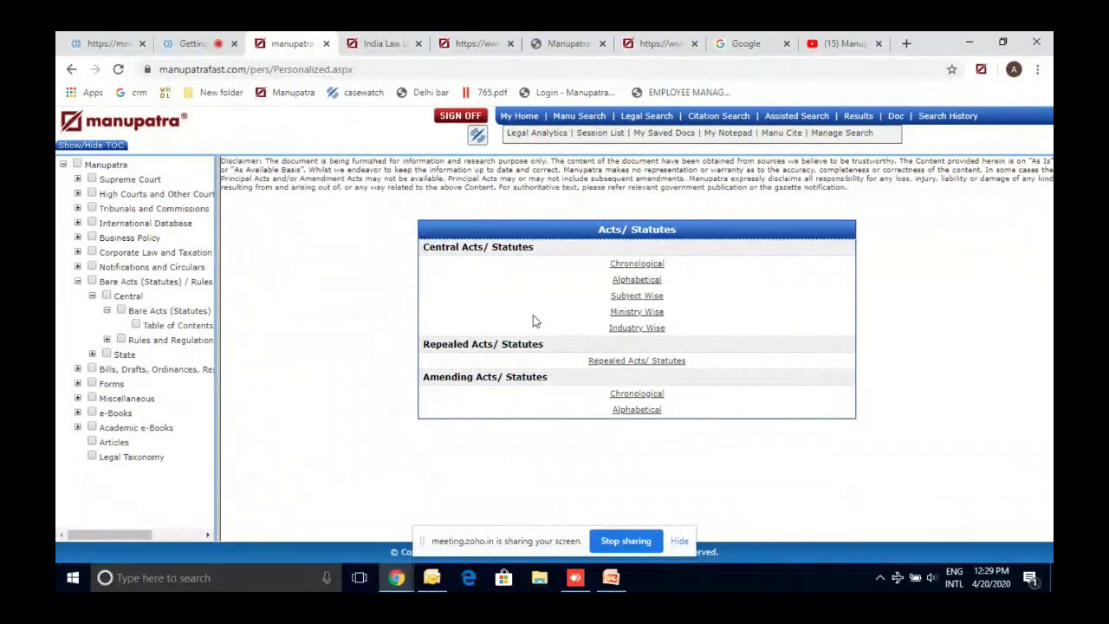
pyautogui.click(649, 284)
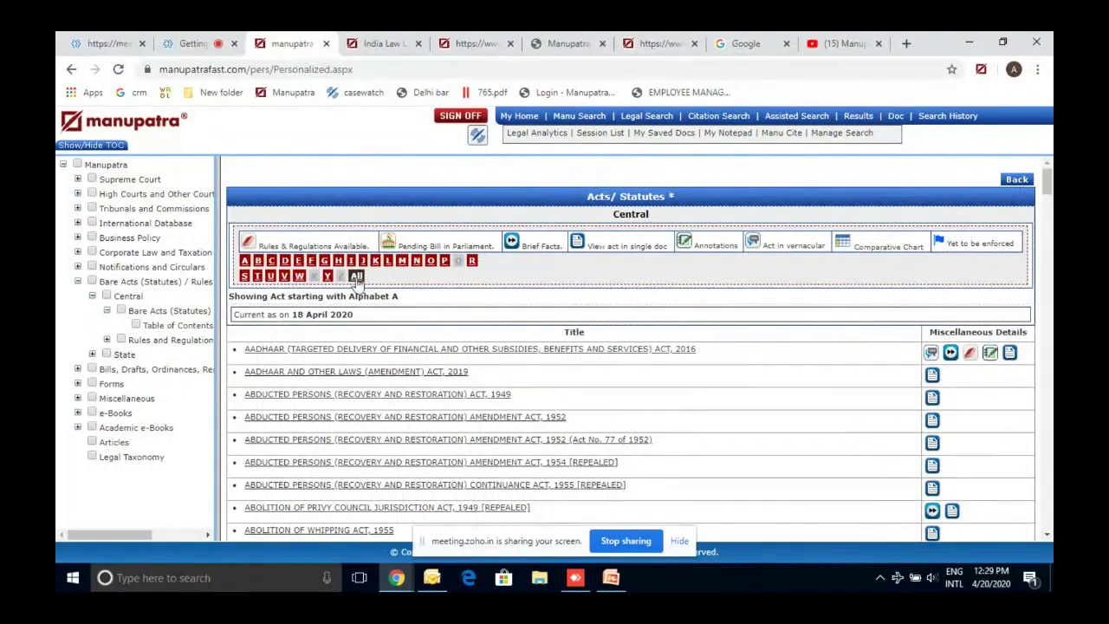
pyautogui.click(355, 277)
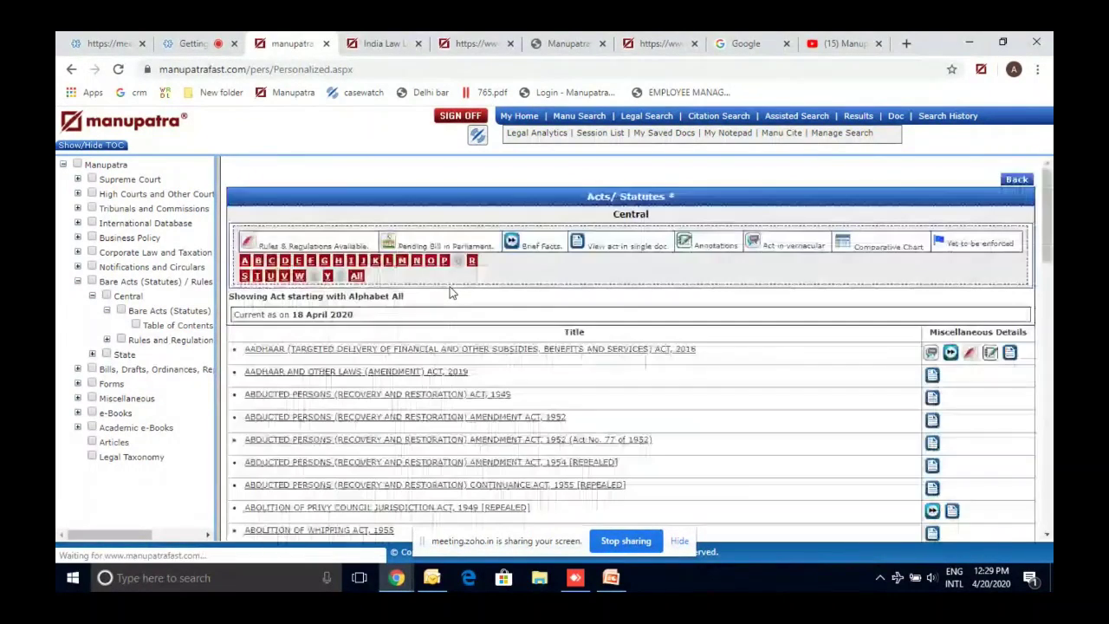
# Search within the page of central acts for "income tax".
pyautogui.hotkey('ctrl', 'f')
pyautogui.write('income')
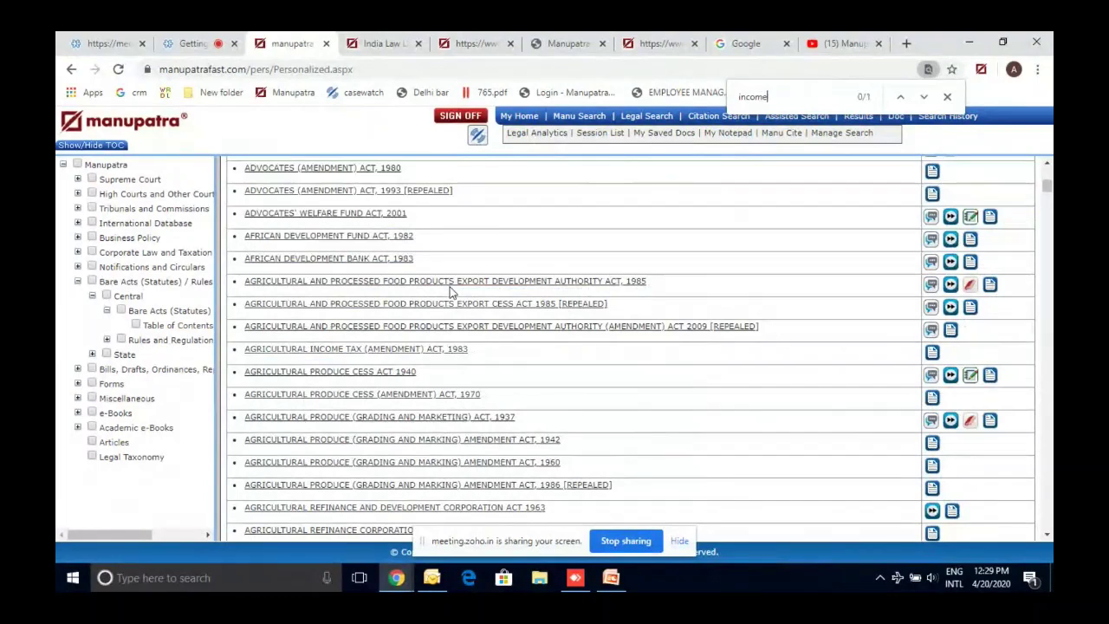
pyautogui.write(' tac')
pyautogui.press('BackSpace')
pyautogui.write('x')
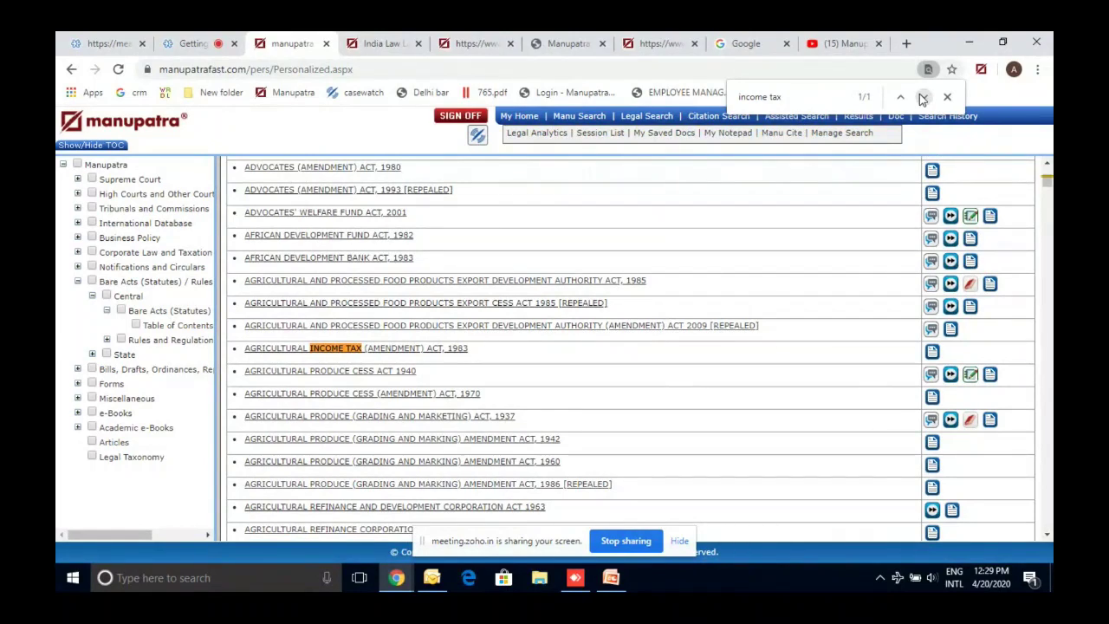
# Clear the in-page search, look for "income" alone, and extend the search text with "tax" again.
pyautogui.doubleClick(807, 97)
pyautogui.press('BackSpace')
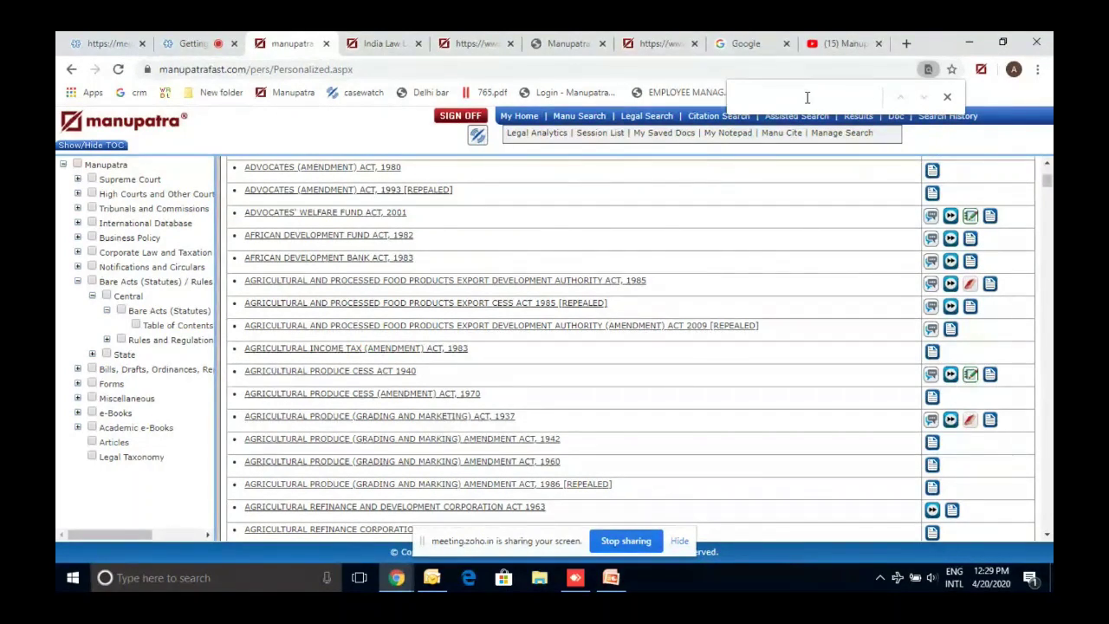
pyautogui.press('BackSpace')
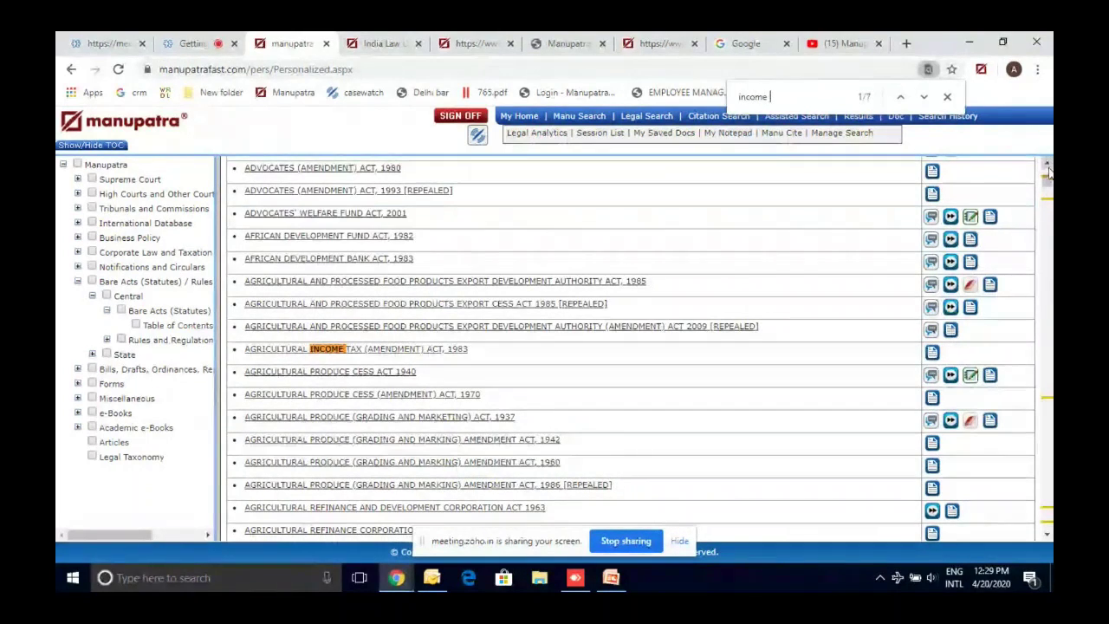
pyautogui.scroll(5, 839, 96)
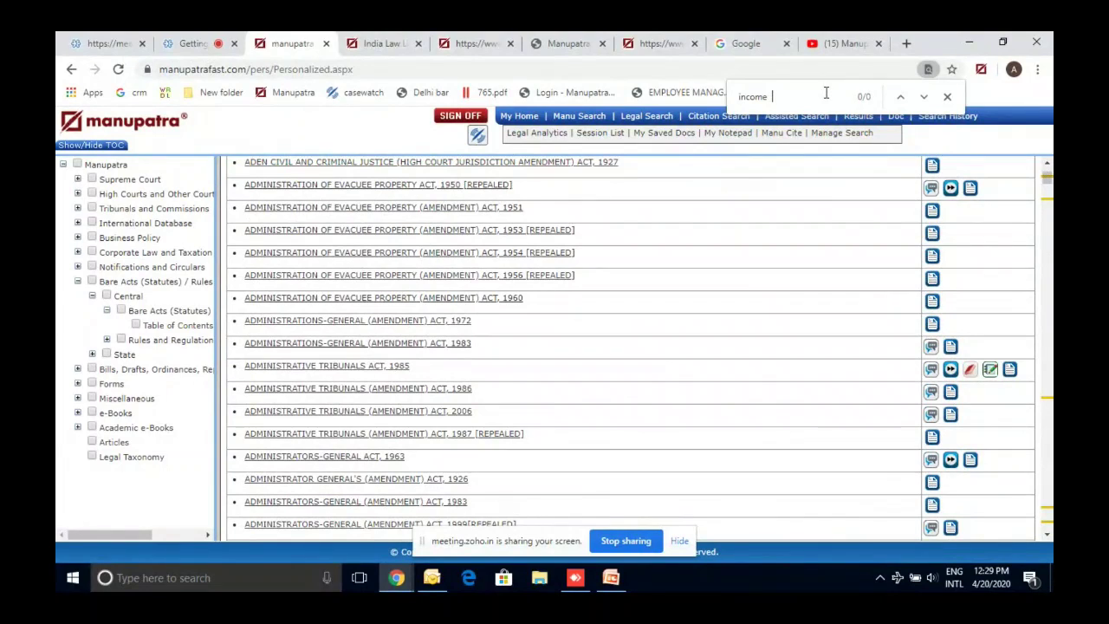
pyautogui.write('tax')
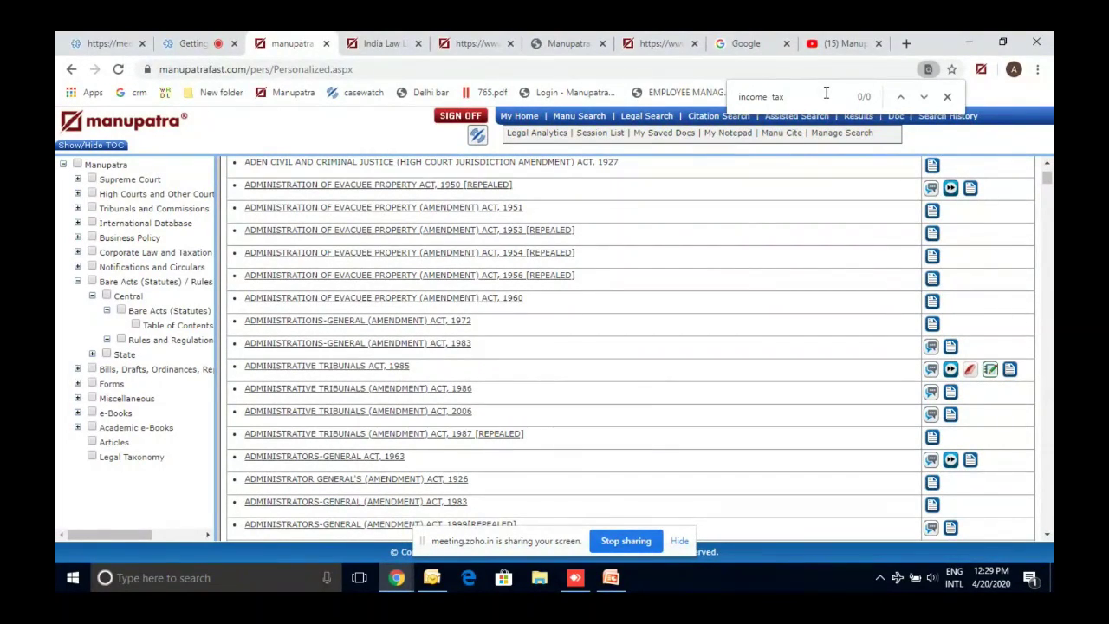